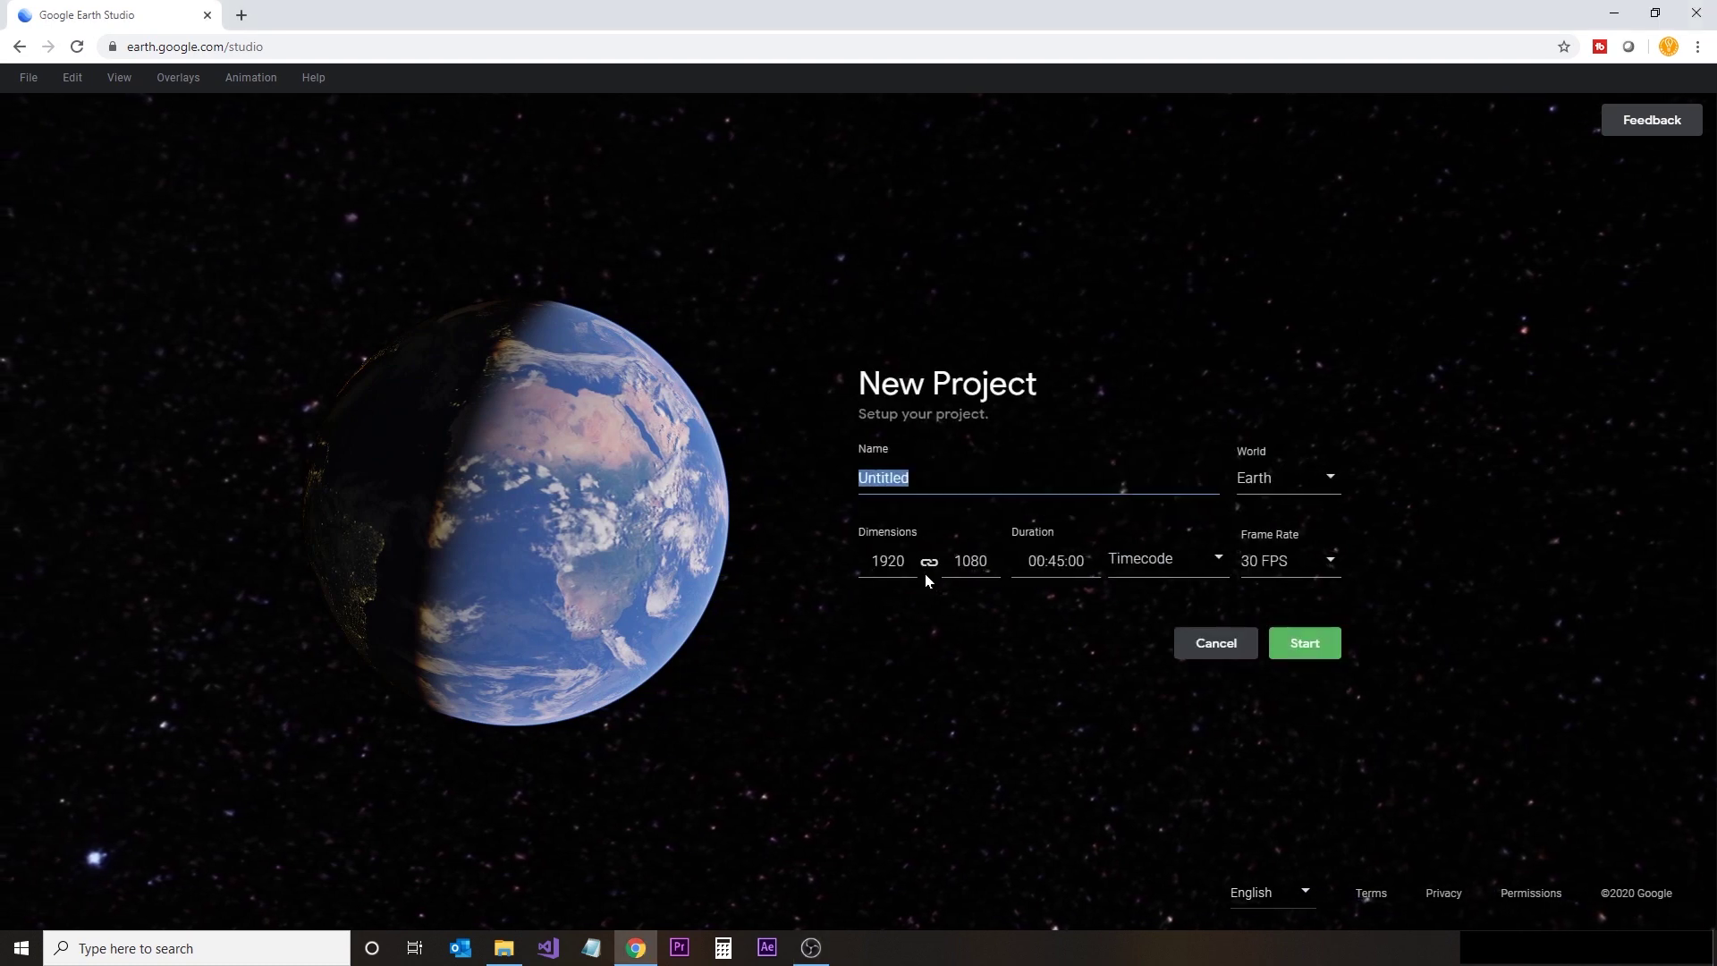
# Step: Start a new project named NYC Path with a duration of 00:25:00
pyautogui.write('NYC P')
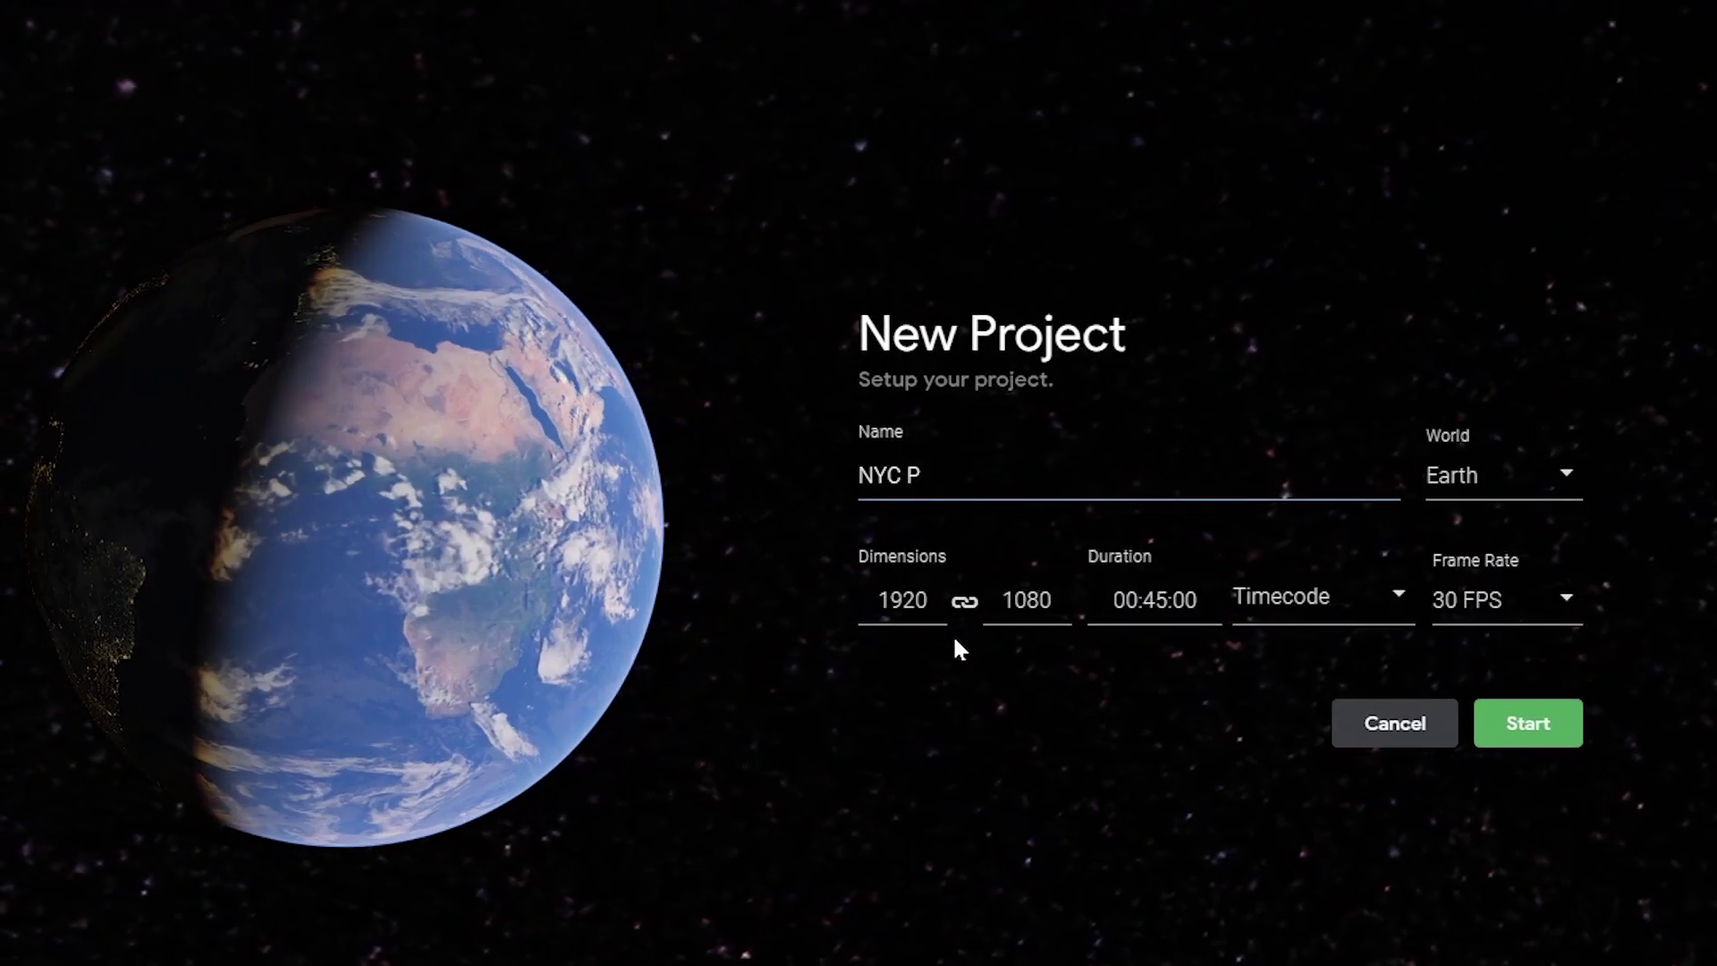
pyautogui.write('ath')
pyautogui.press('Tab')
pyautogui.press('BackSpace')
pyautogui.write('2')
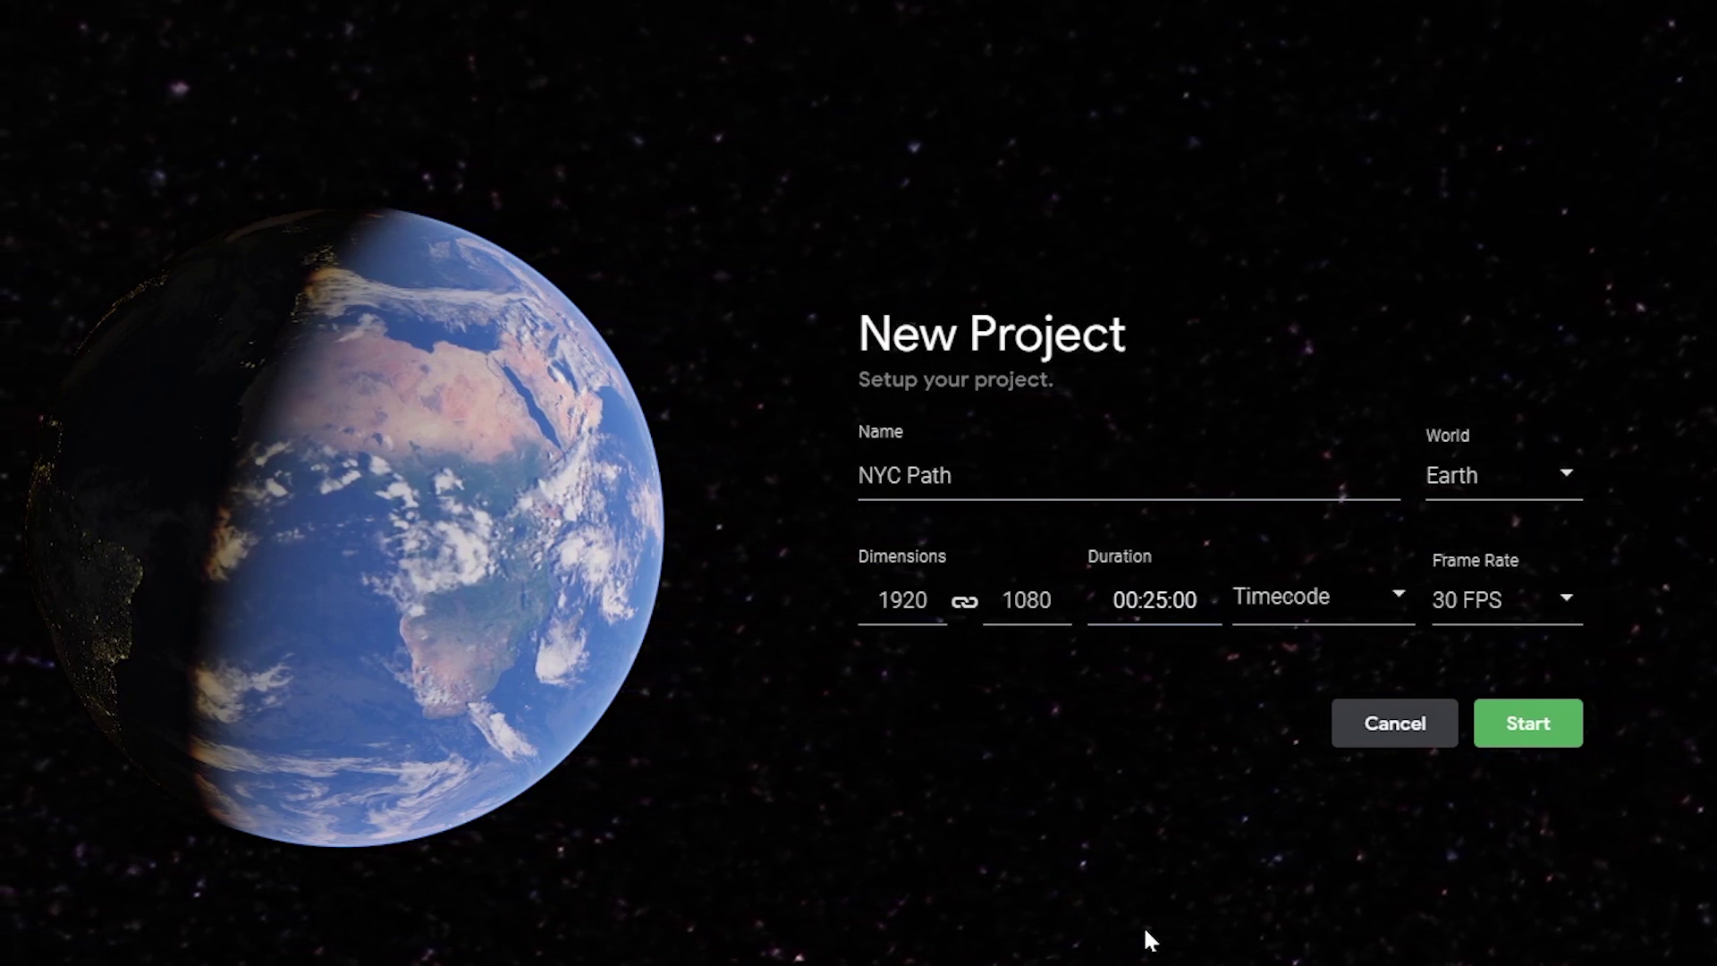
pyautogui.click(1521, 726)
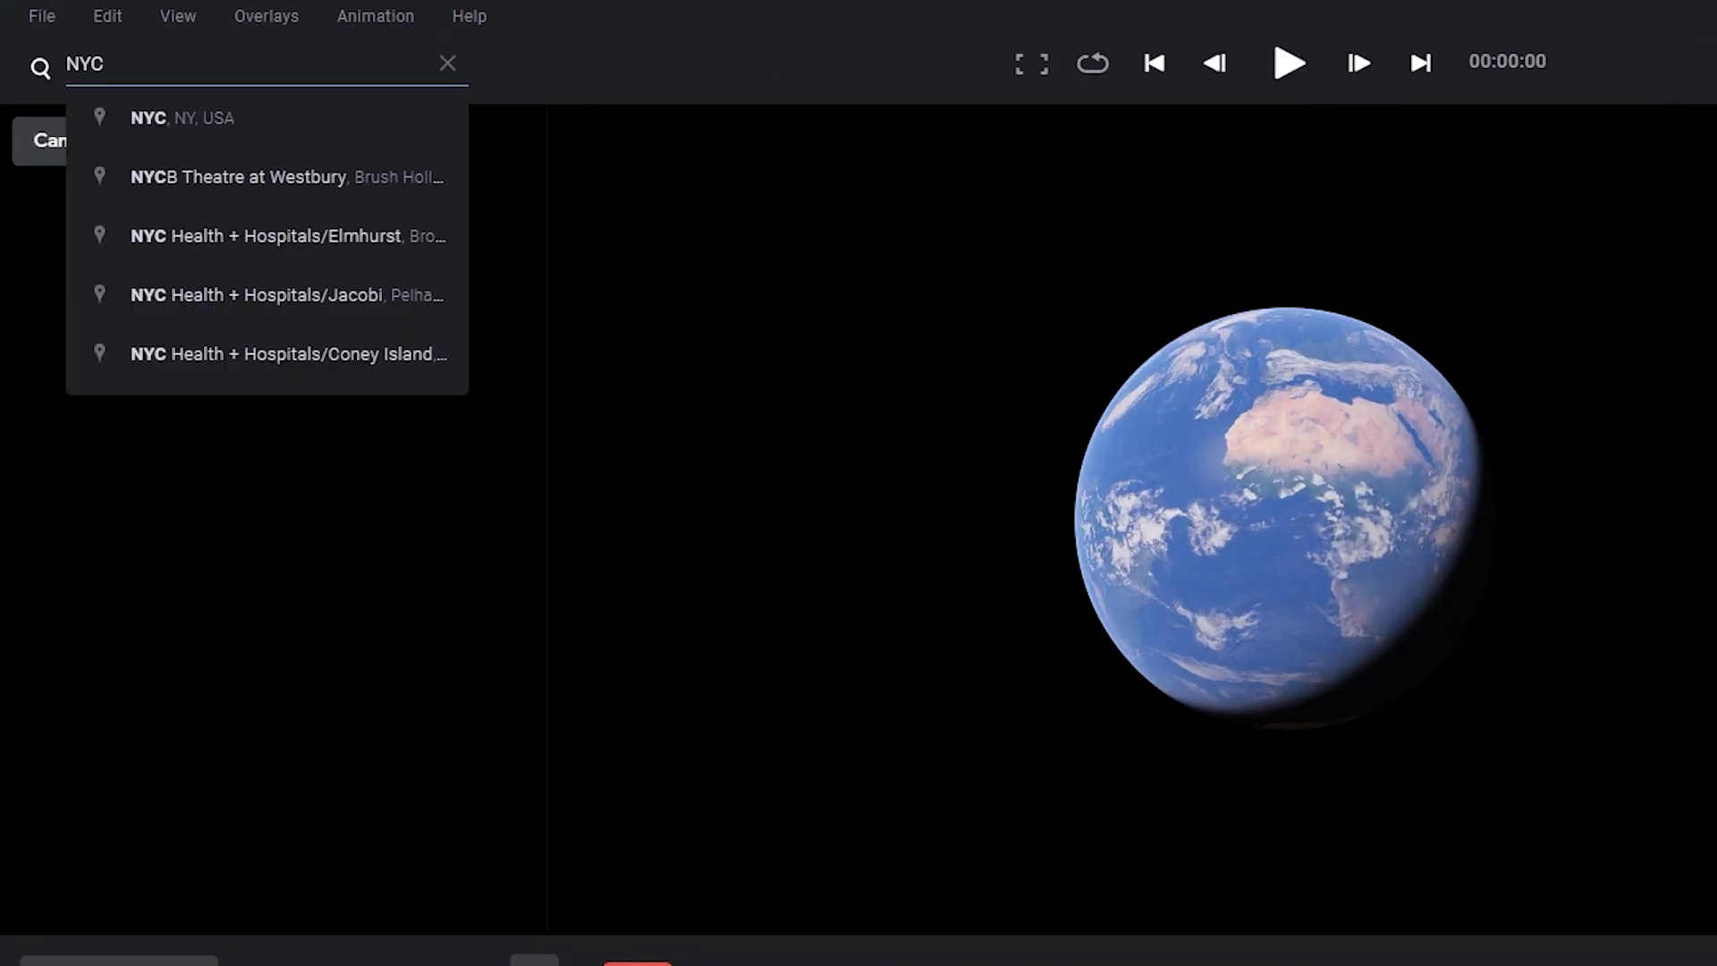
# Step: Fly the camera to NYC, NY, USA and frame the southern tip of Manhattan from high above
pyautogui.click(226, 131)
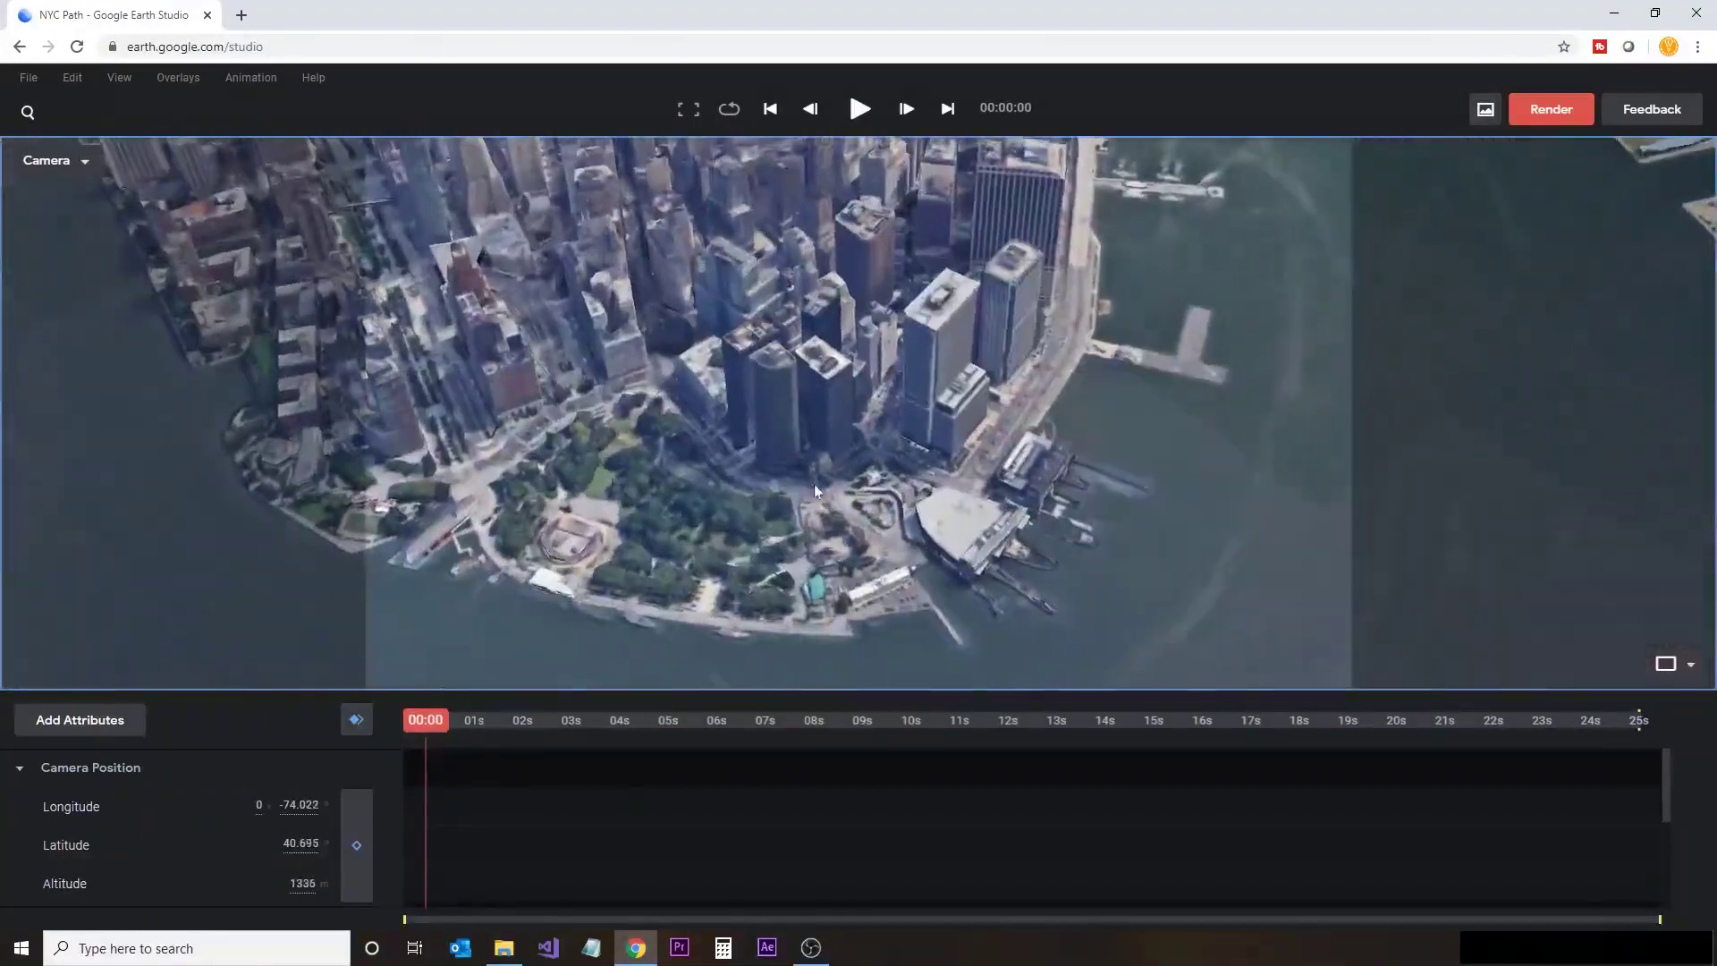
pyautogui.moveTo(685, 286); pyautogui.dragTo(830, 573)
pyautogui.moveTo(778, 358); pyautogui.dragTo(941, 378)
pyautogui.scroll(5, 842, 496)
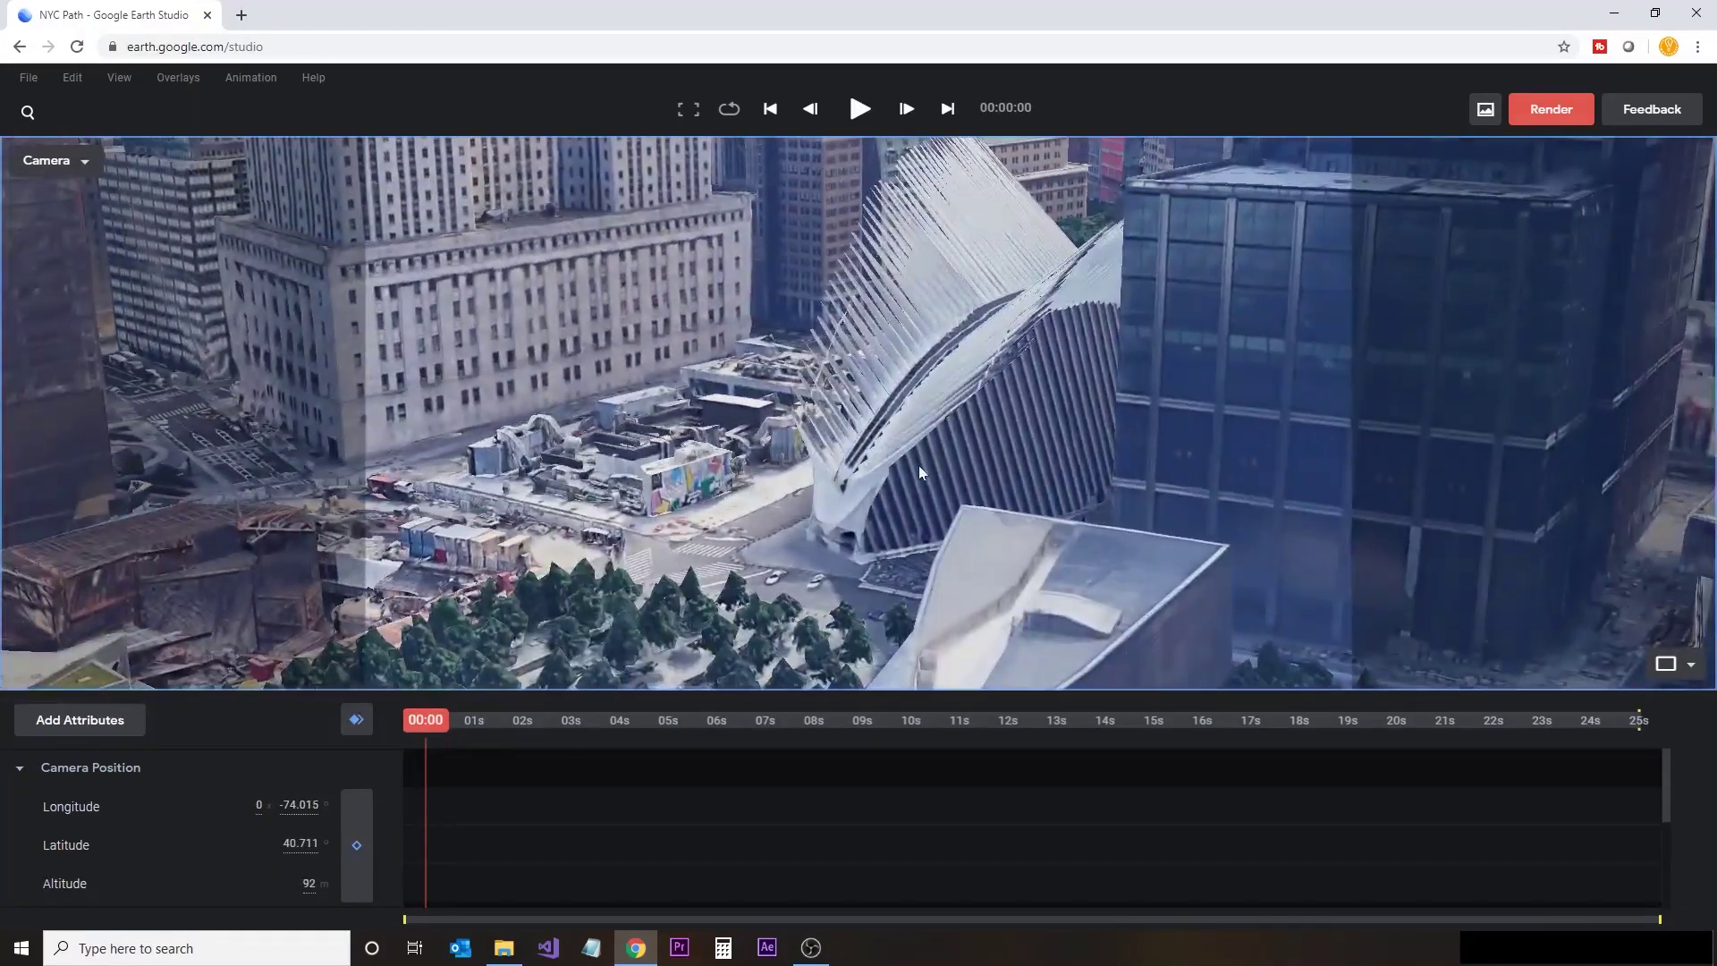
pyautogui.scroll(-5, 920, 473)
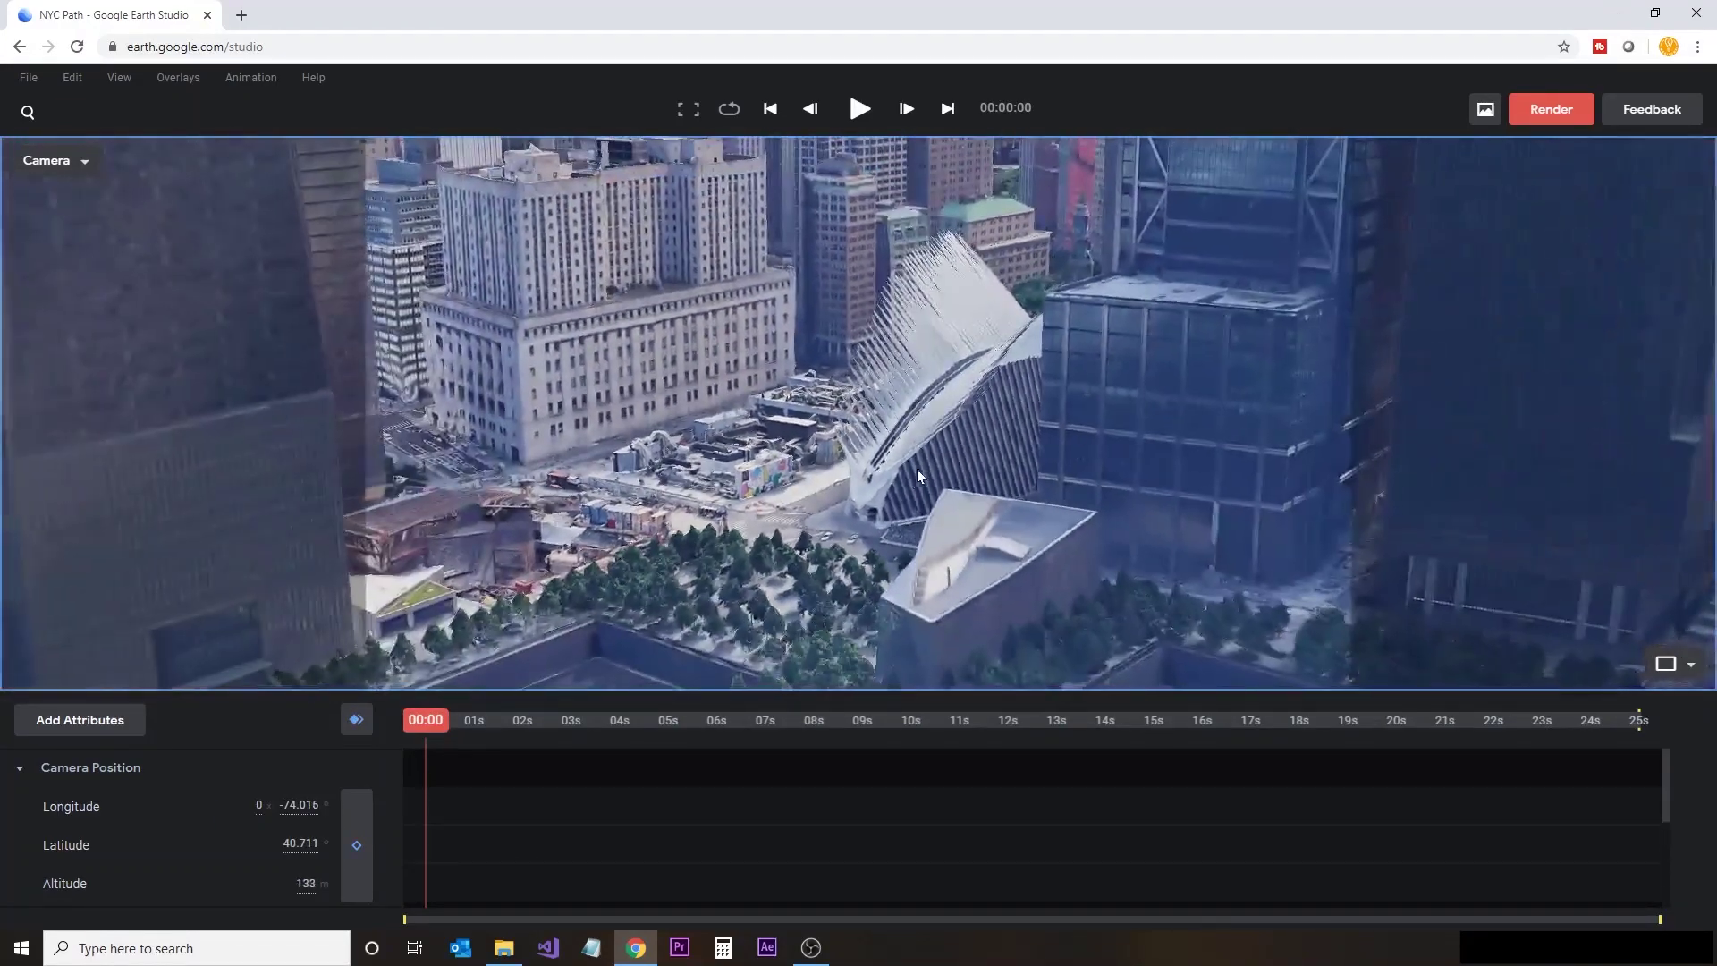
pyautogui.scroll(-10, 794, 545)
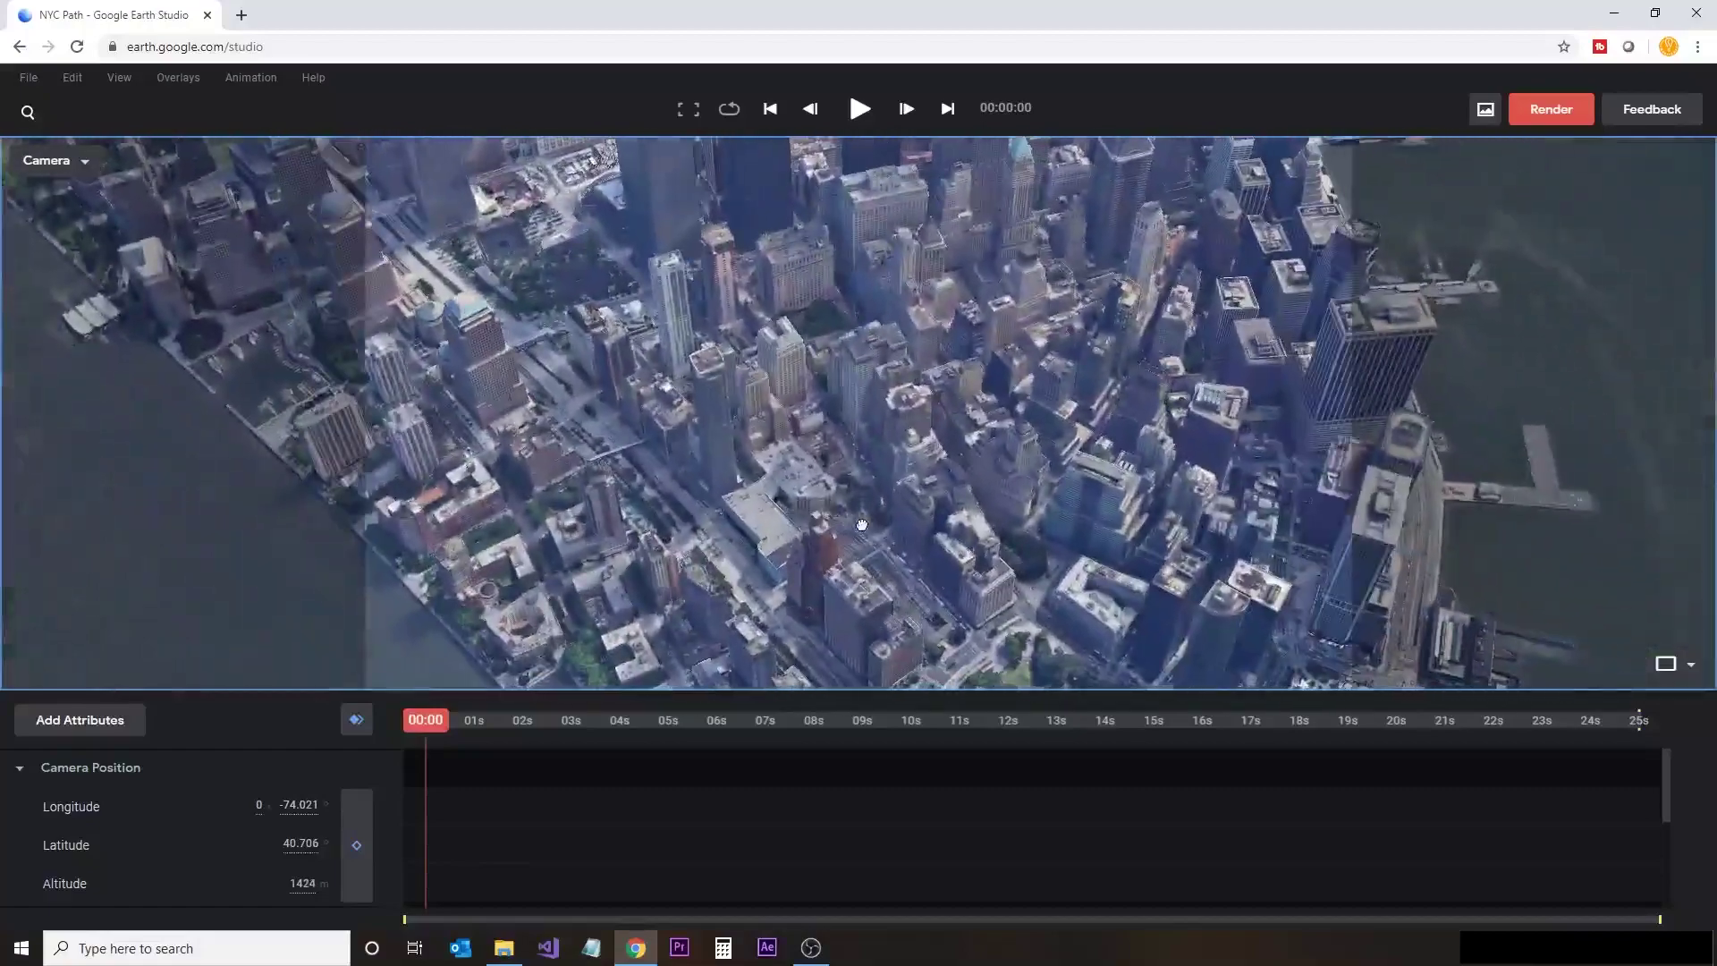
pyautogui.scroll(-5, 875, 497)
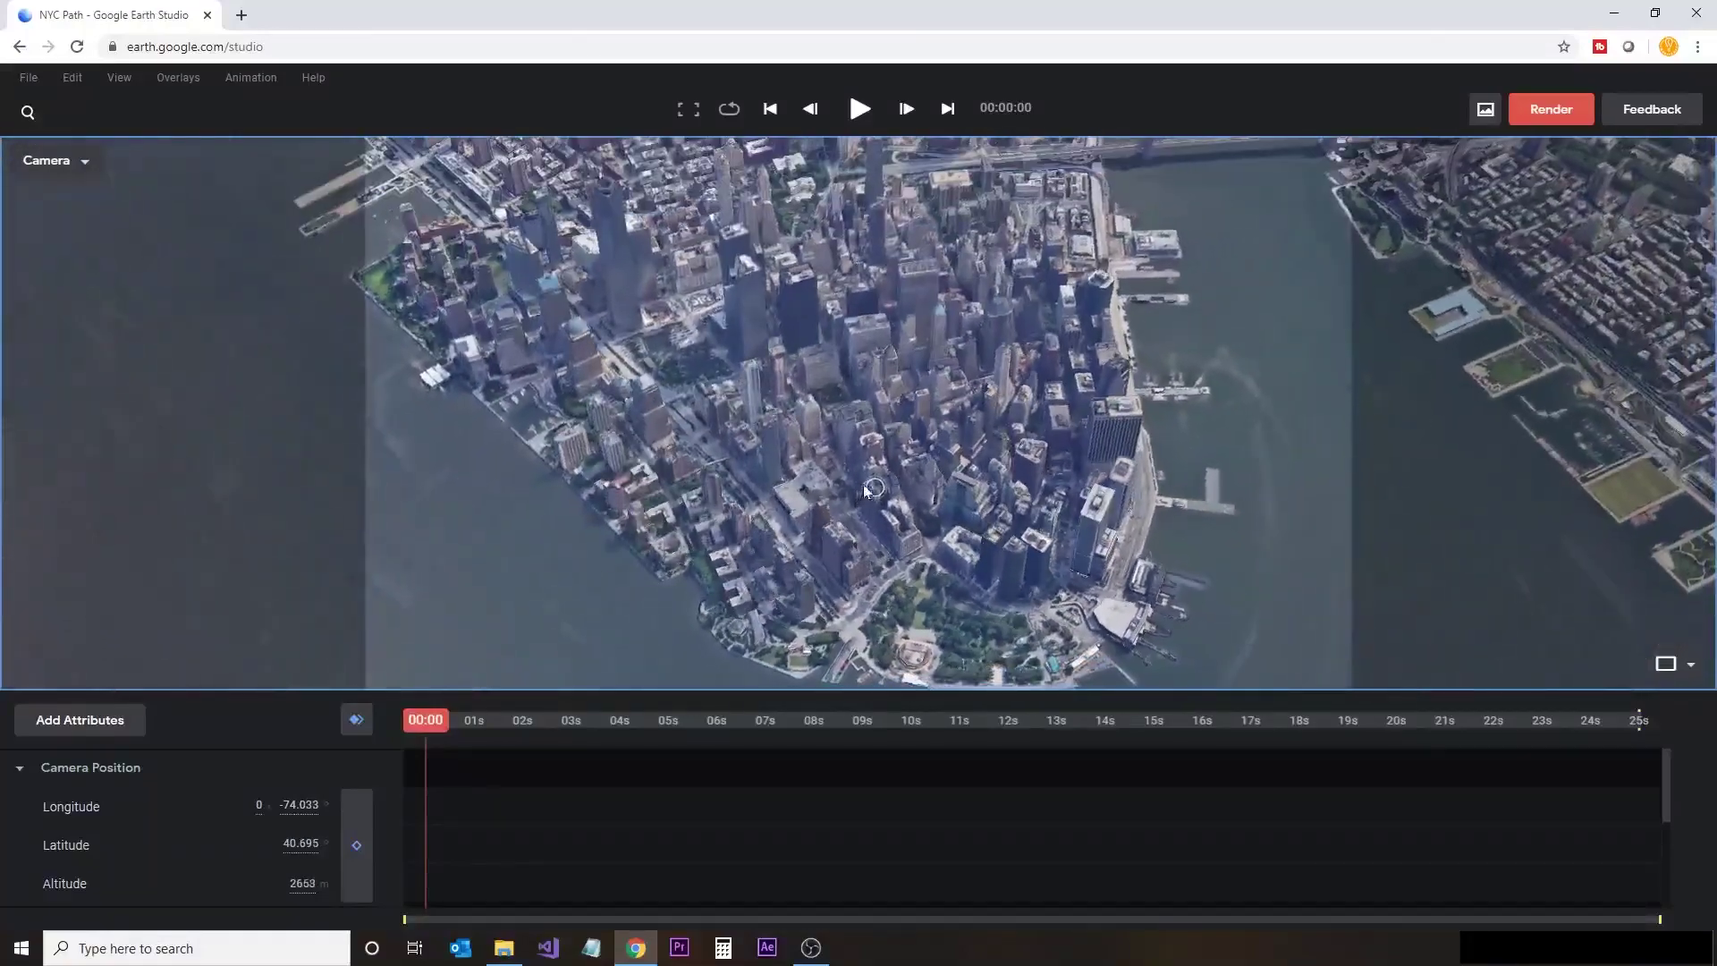
pyautogui.scroll(-3, 1019, 588)
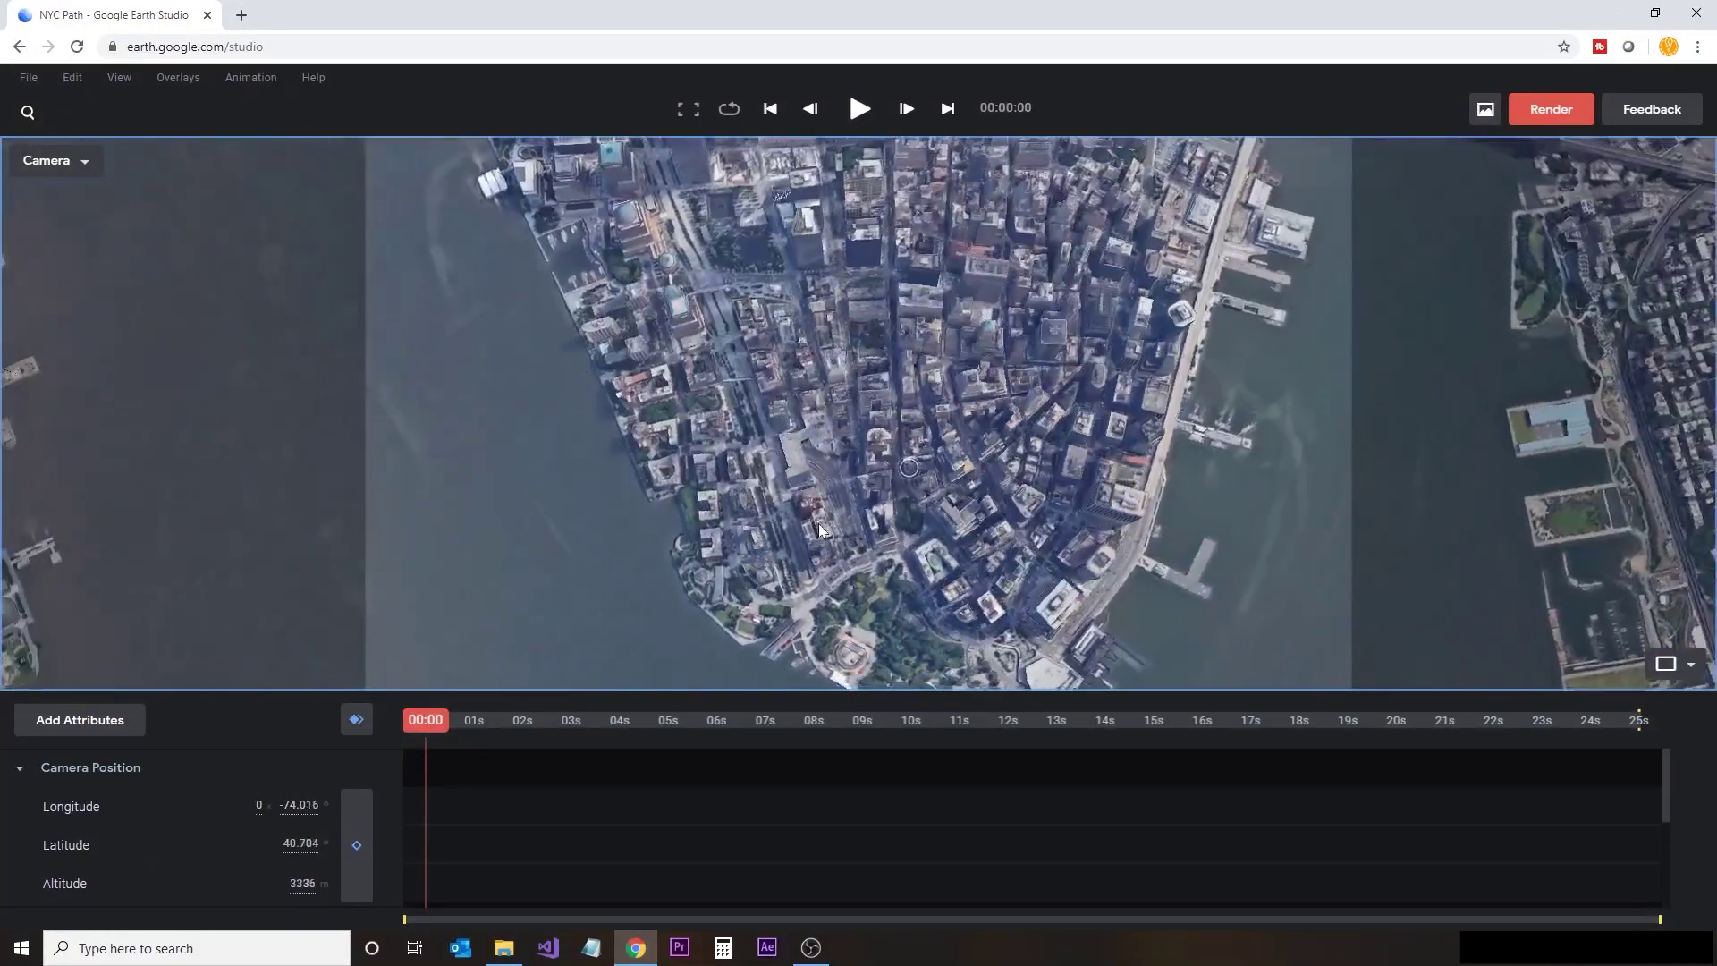
pyautogui.scroll(-4, 885, 446)
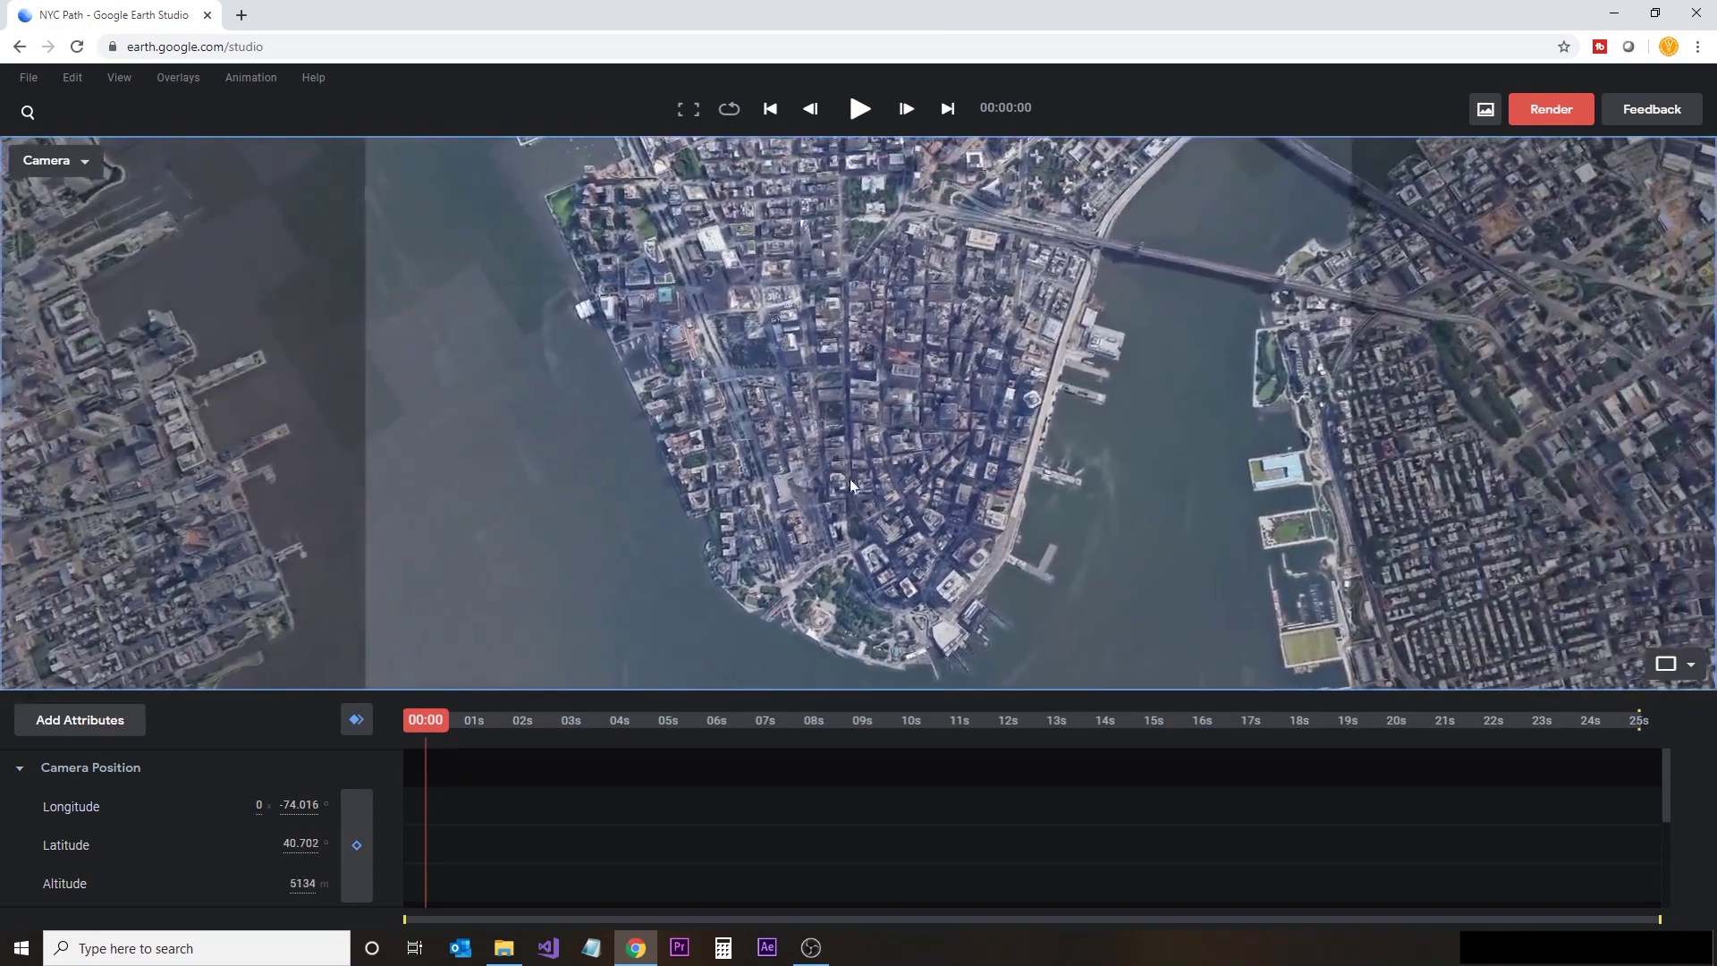
pyautogui.scroll(-3, 315, 823)
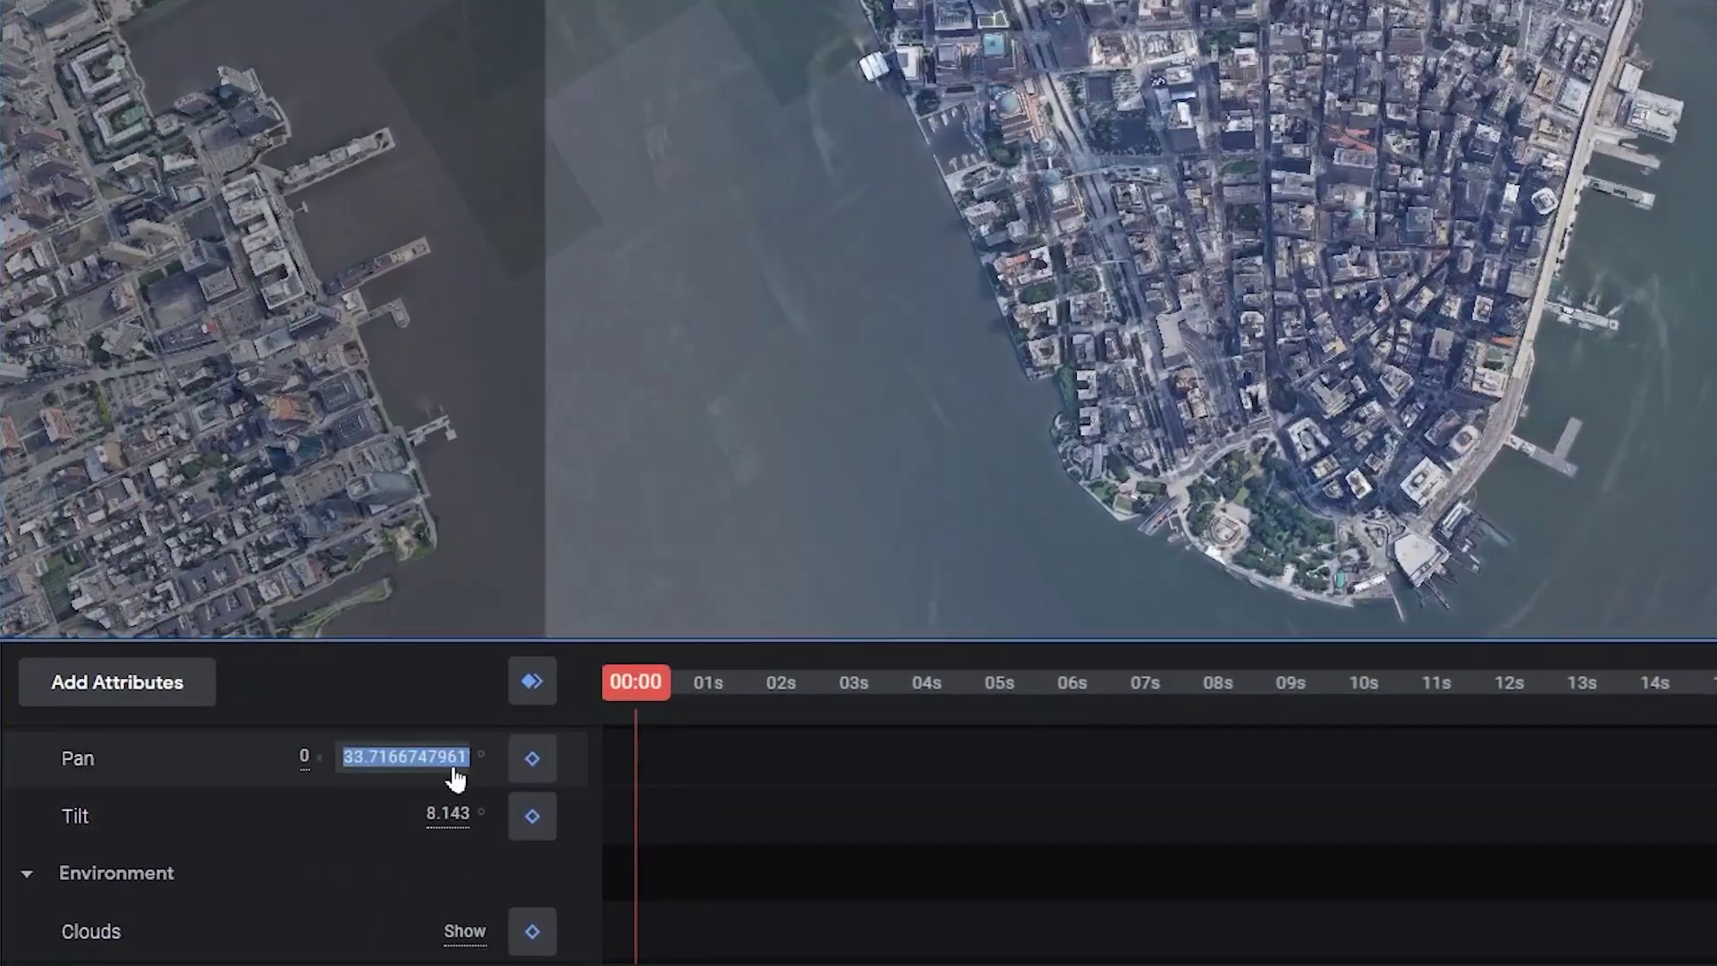
# Step: Set the camera's pan and tilt both to 0
pyautogui.write('0')
pyautogui.press('Return')
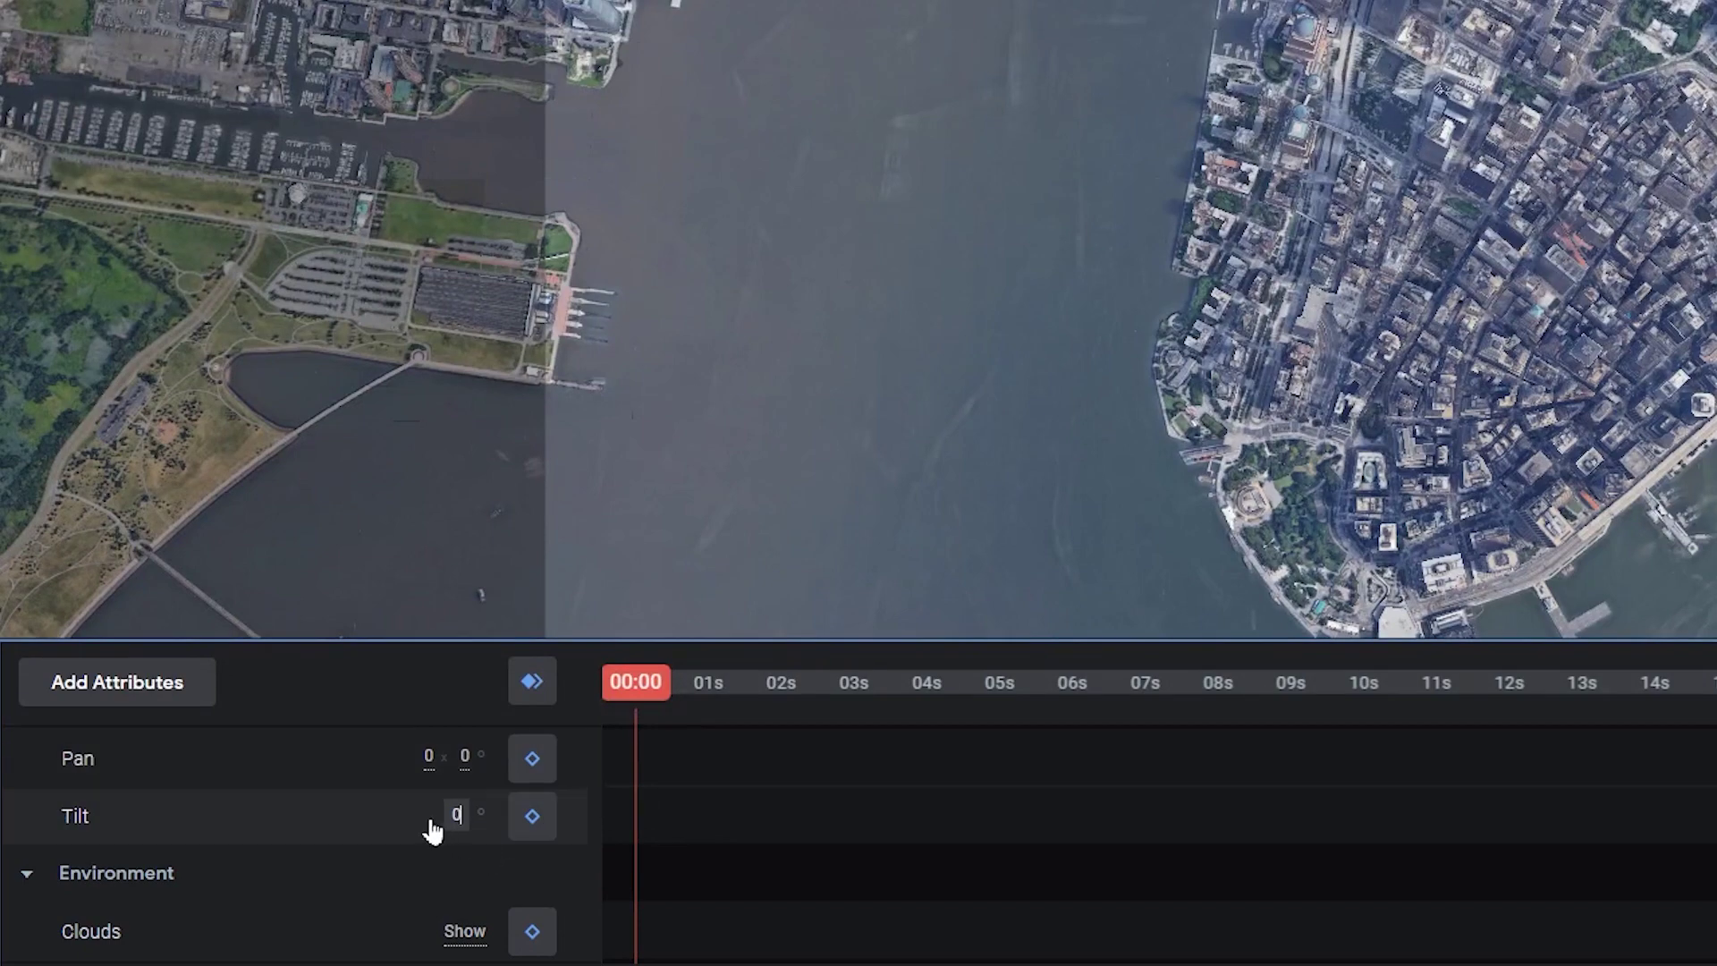
pyautogui.write('0')
pyautogui.press('Return')
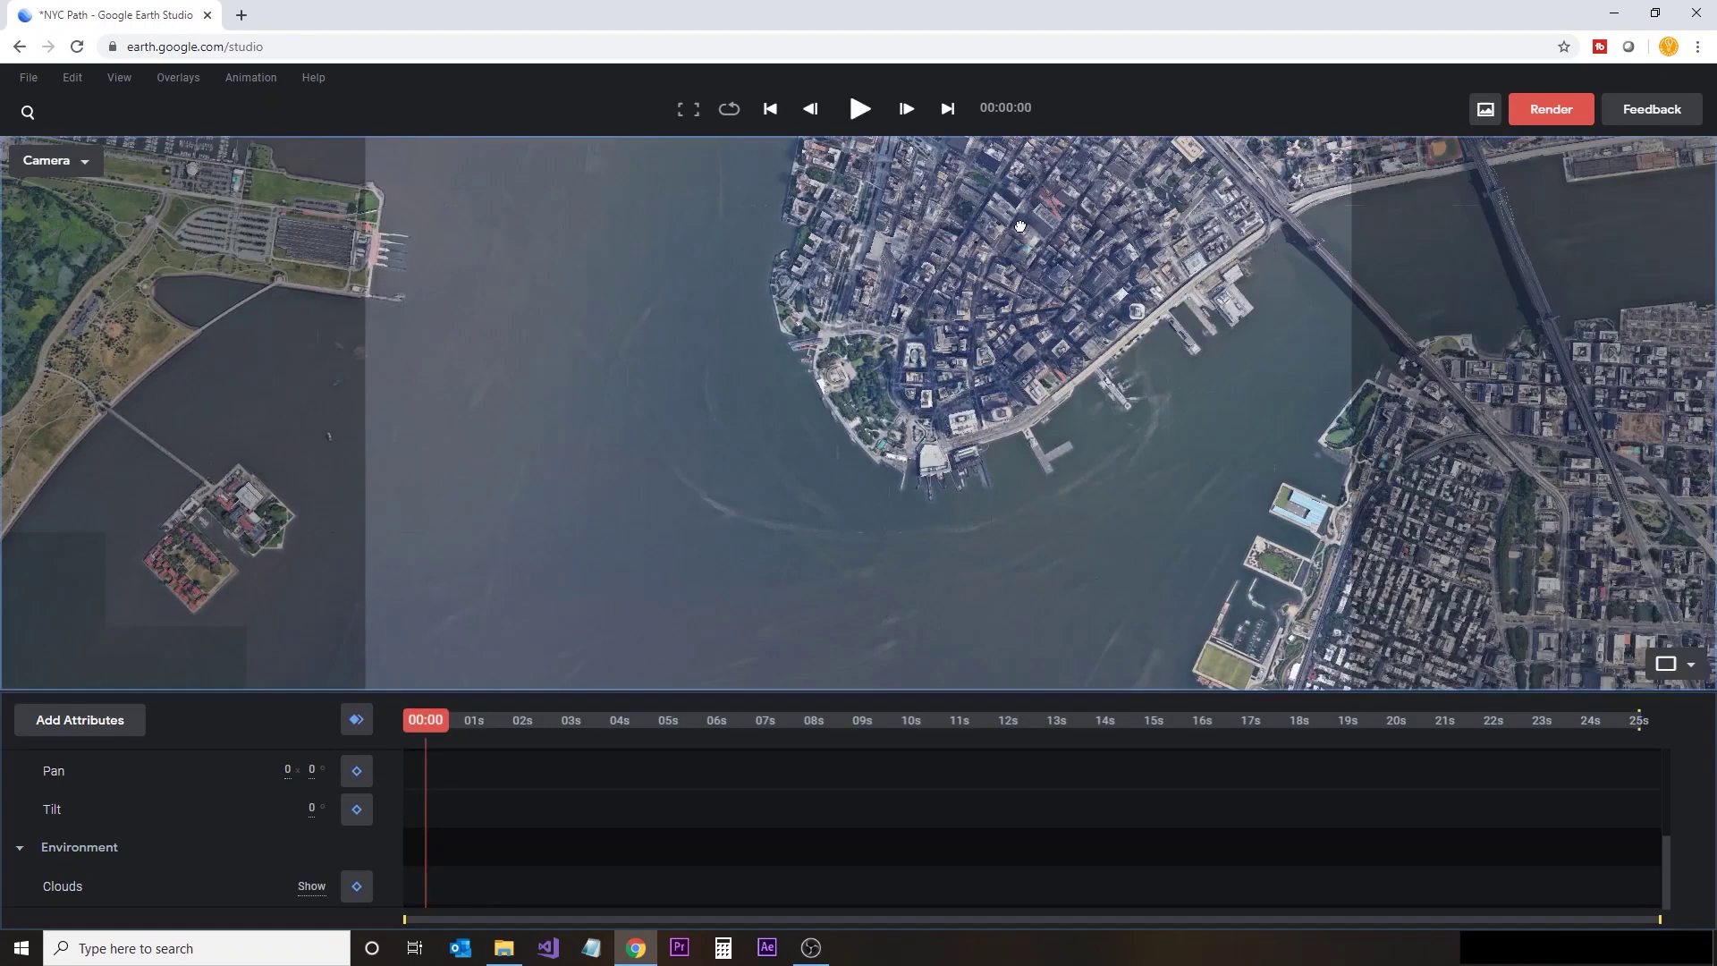
# Step: Center Lower Manhattan in the overhead camera view and keyframe all attributes at 00:00
pyautogui.moveTo(1020, 227); pyautogui.dragTo(909, 451)
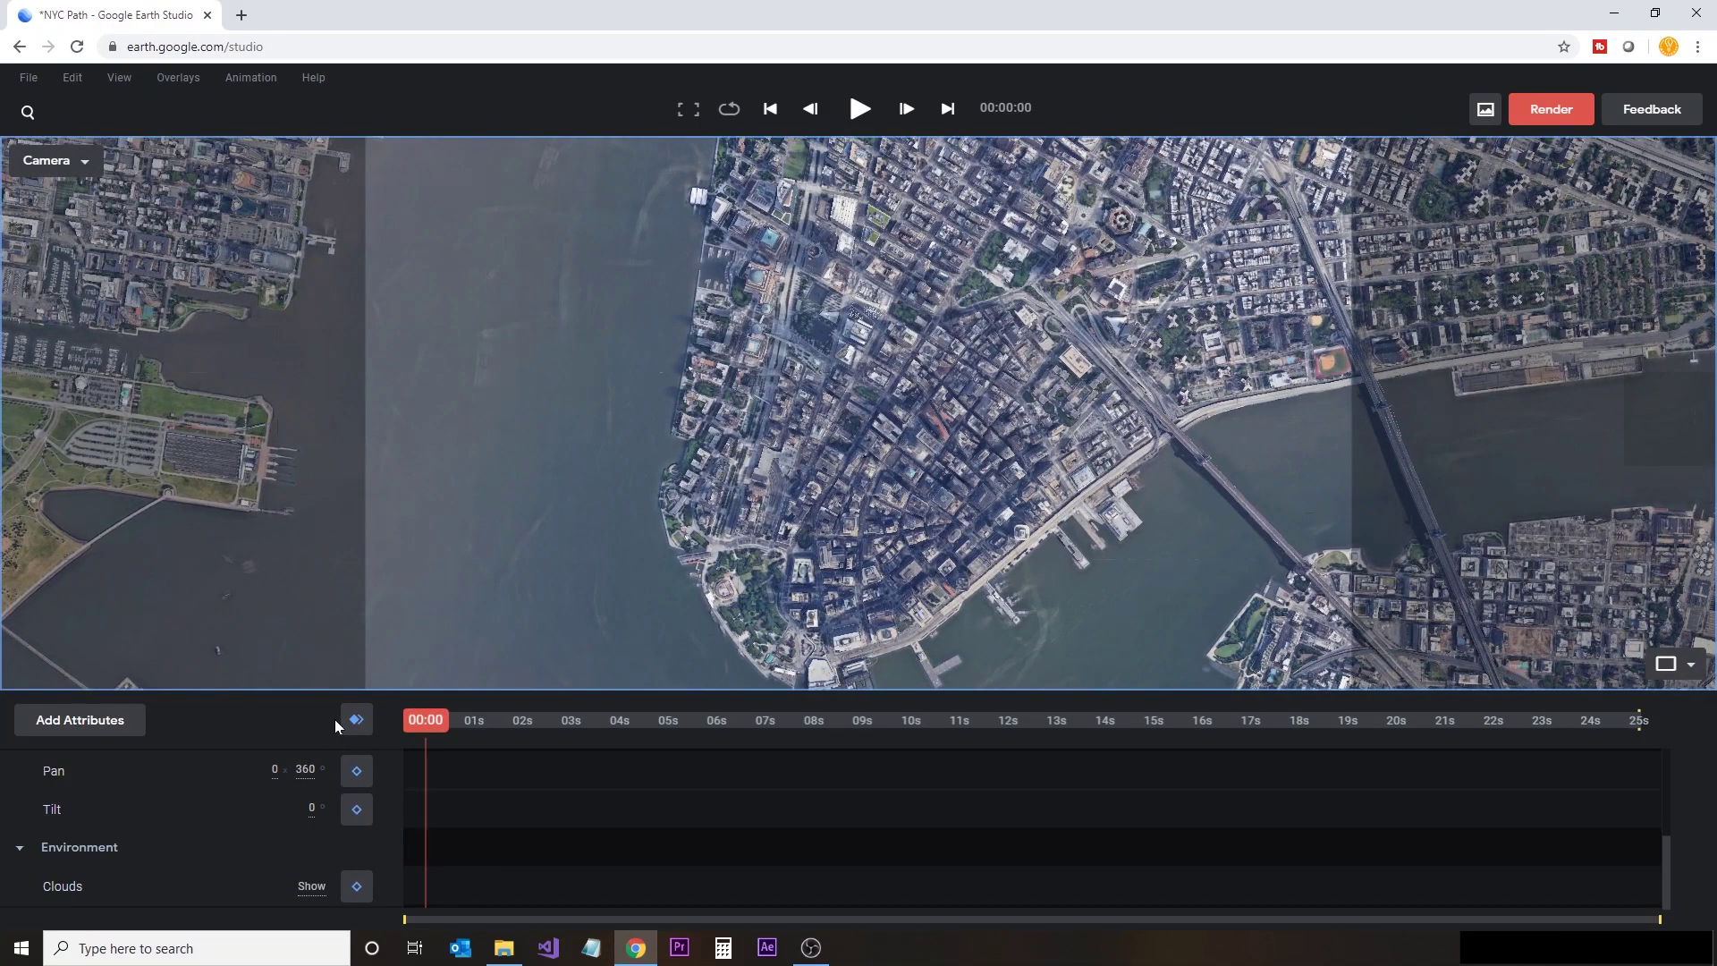
pyautogui.scroll(5, 942, 469)
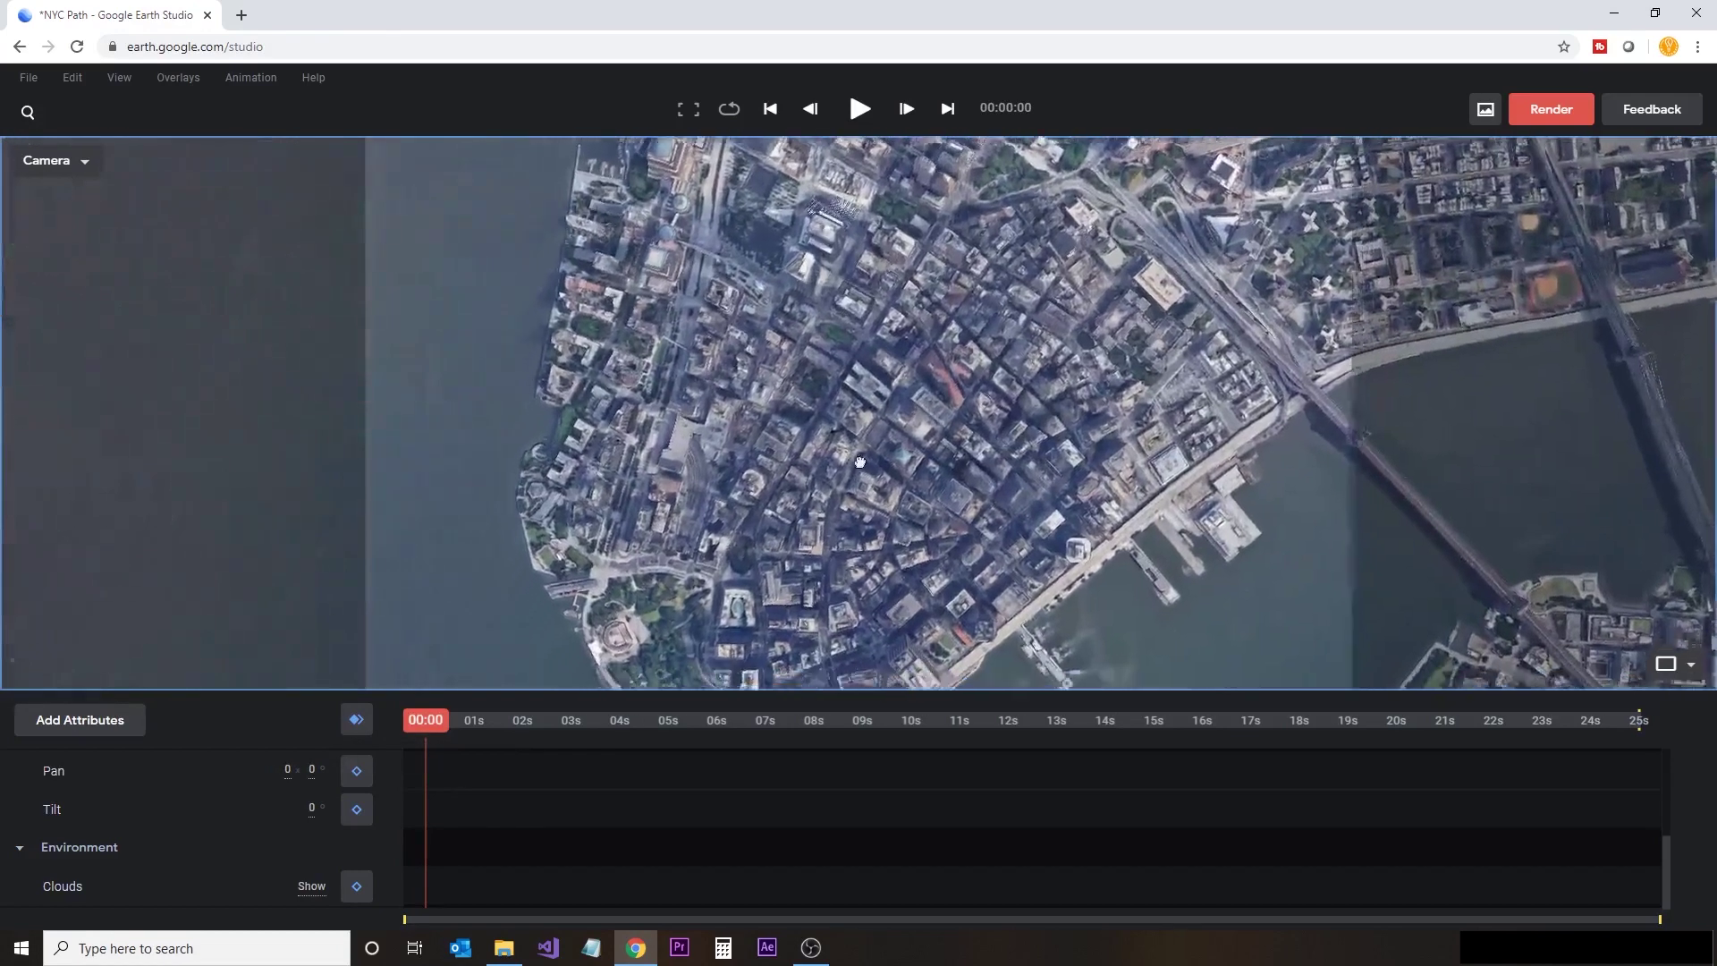
pyautogui.moveTo(877, 419); pyautogui.dragTo(856, 447)
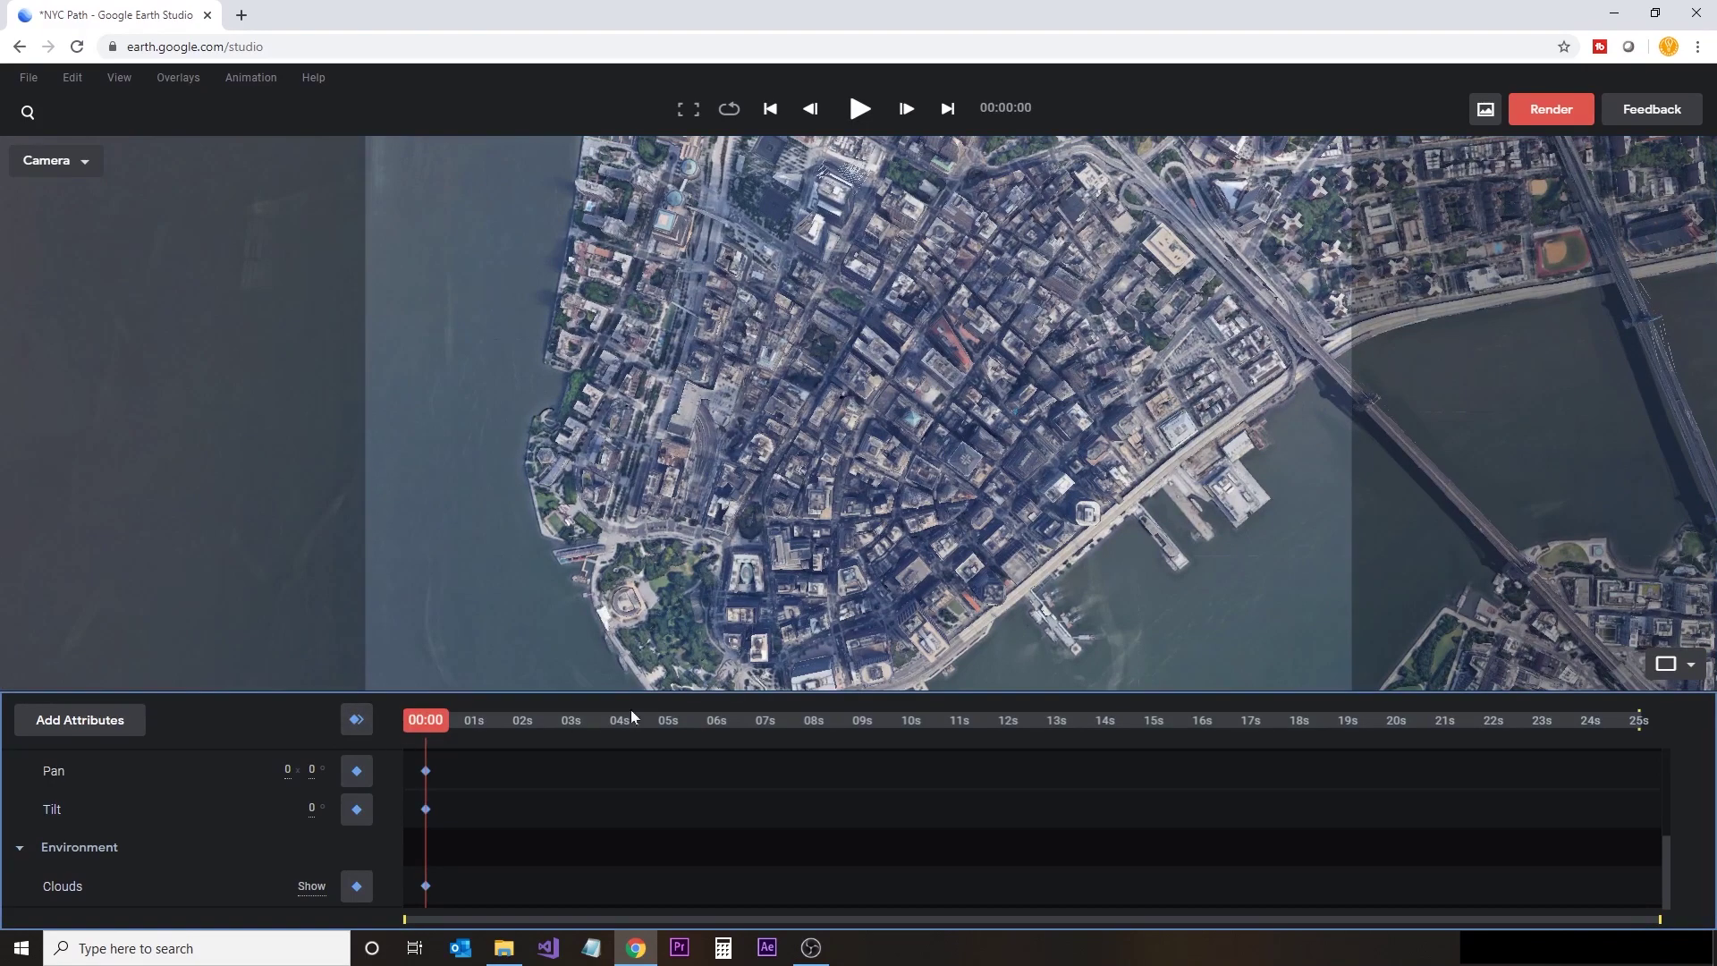
# Step: Add a track point named Start at the street junction beside the park at Manhattan's southern tip
pyautogui.scroll(8, 721, 663)
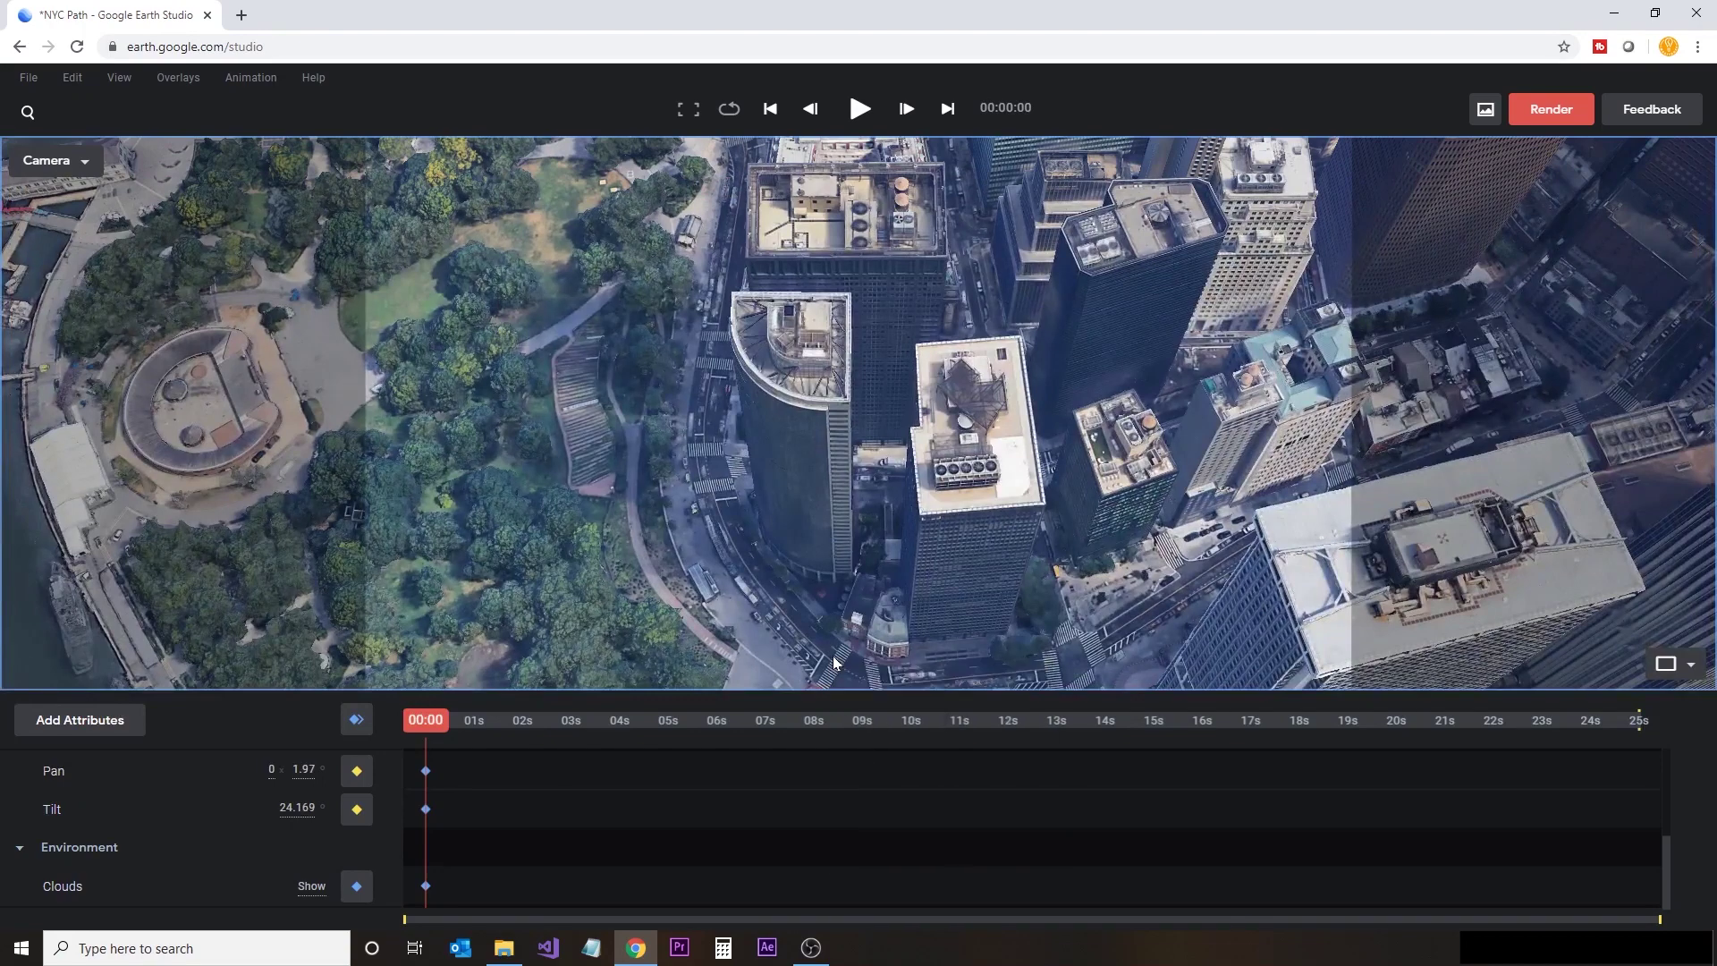
pyautogui.click(864, 718)
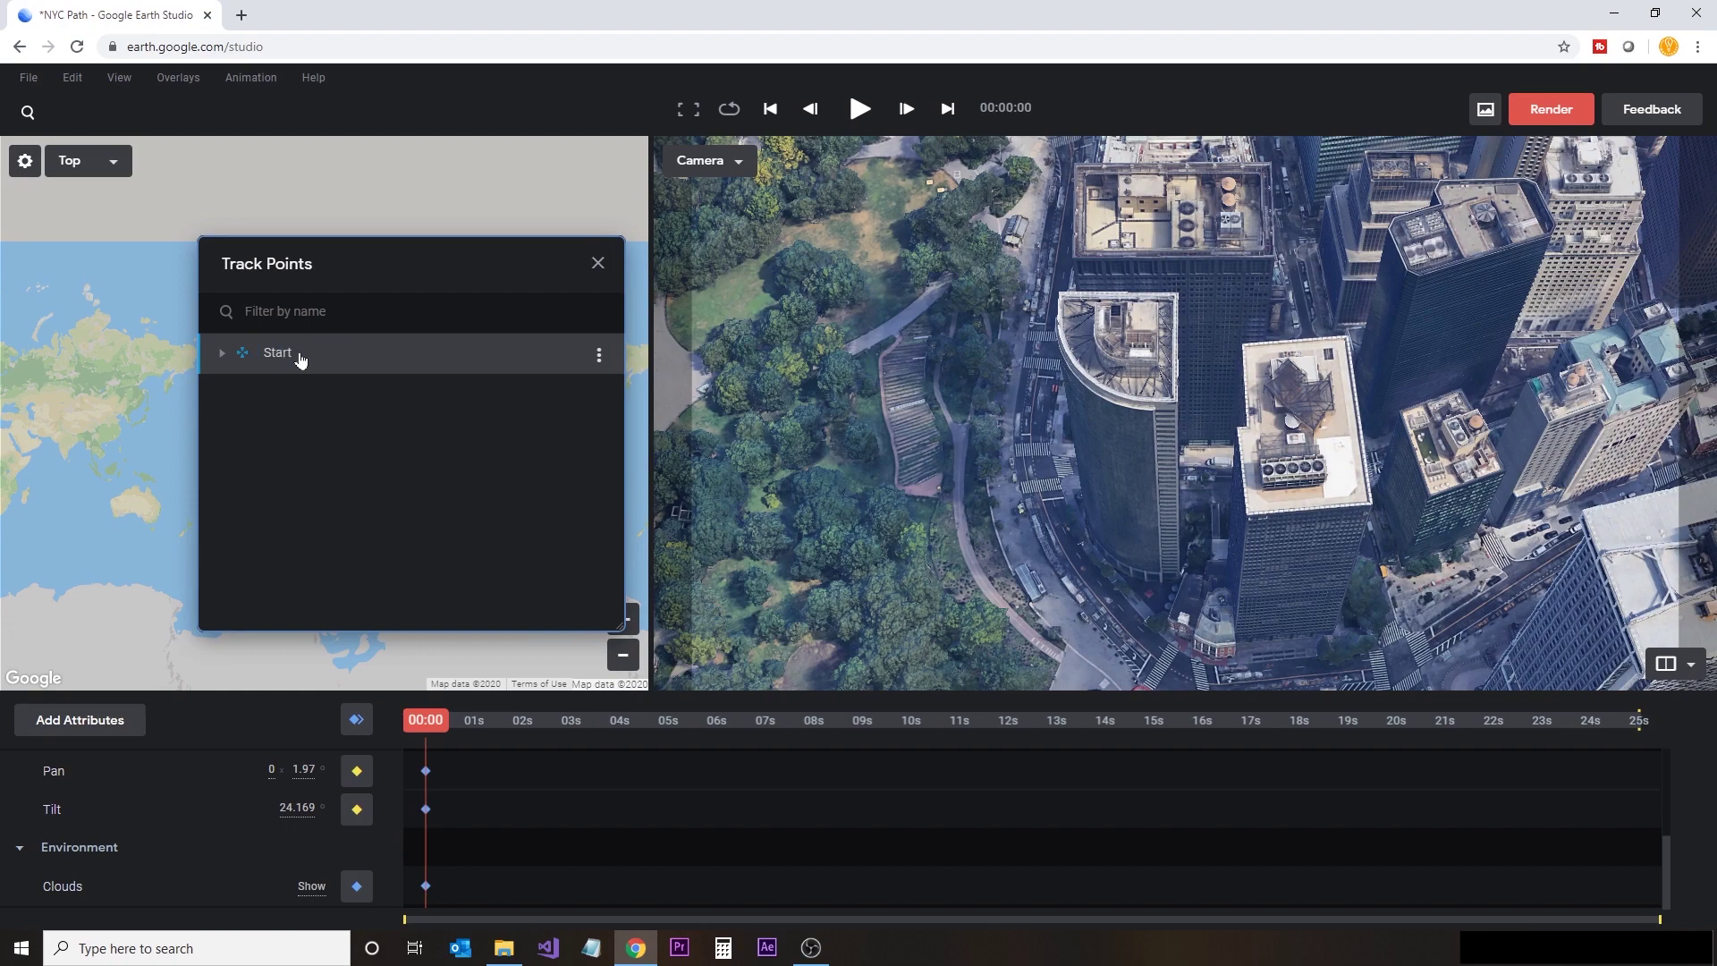
# Step: Add a track point named Center on the avenue beside the tree-filled churchyard north of the Start point
pyautogui.scroll(-5, 1122, 304)
pyautogui.moveTo(1122, 304); pyautogui.dragTo(1013, 502)
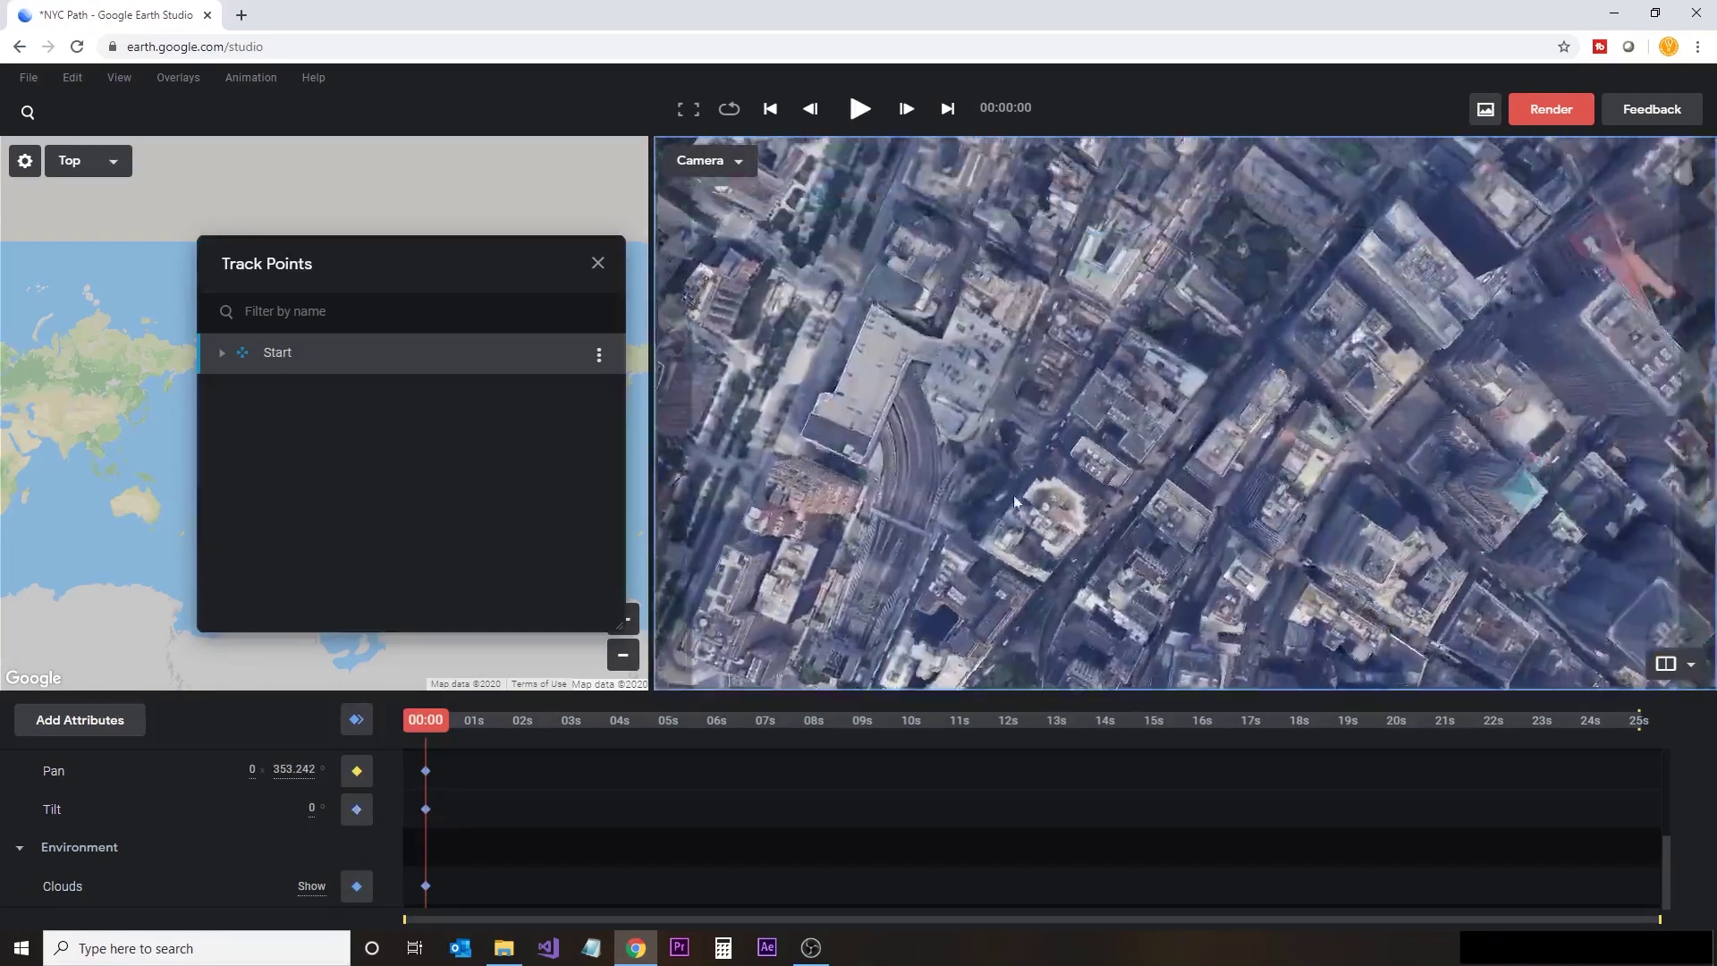
pyautogui.moveTo(1119, 361); pyautogui.dragTo(1129, 426)
pyautogui.scroll(3, 1150, 477)
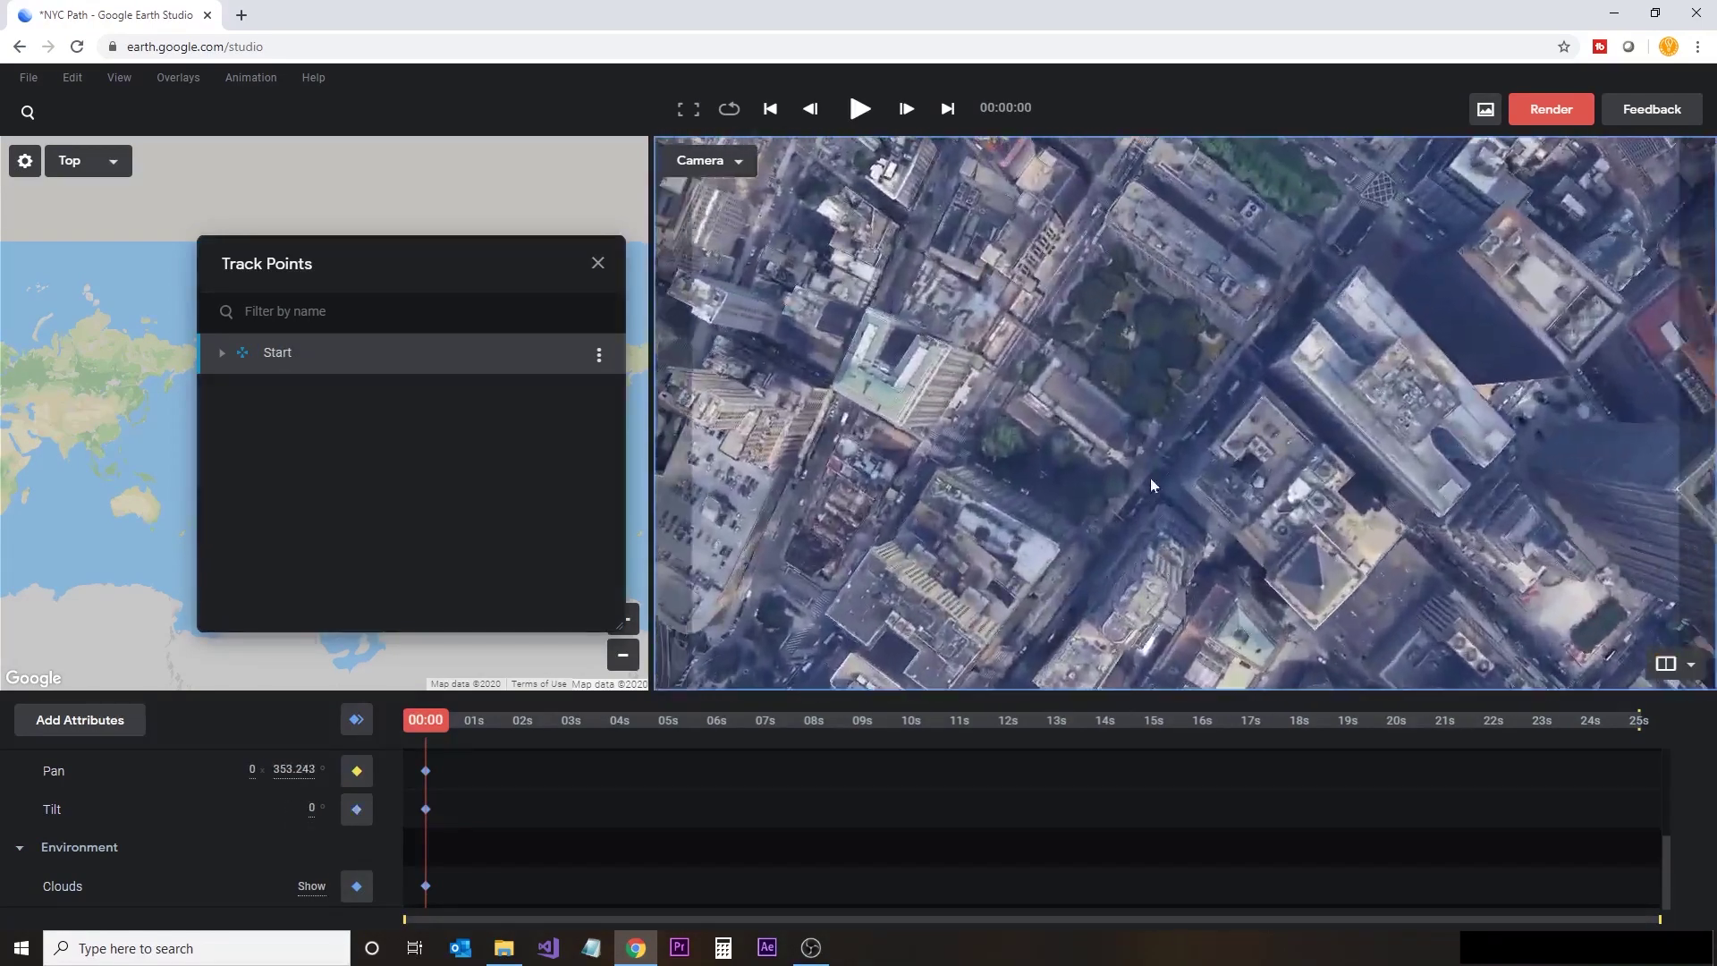
pyautogui.scroll(5, 1130, 469)
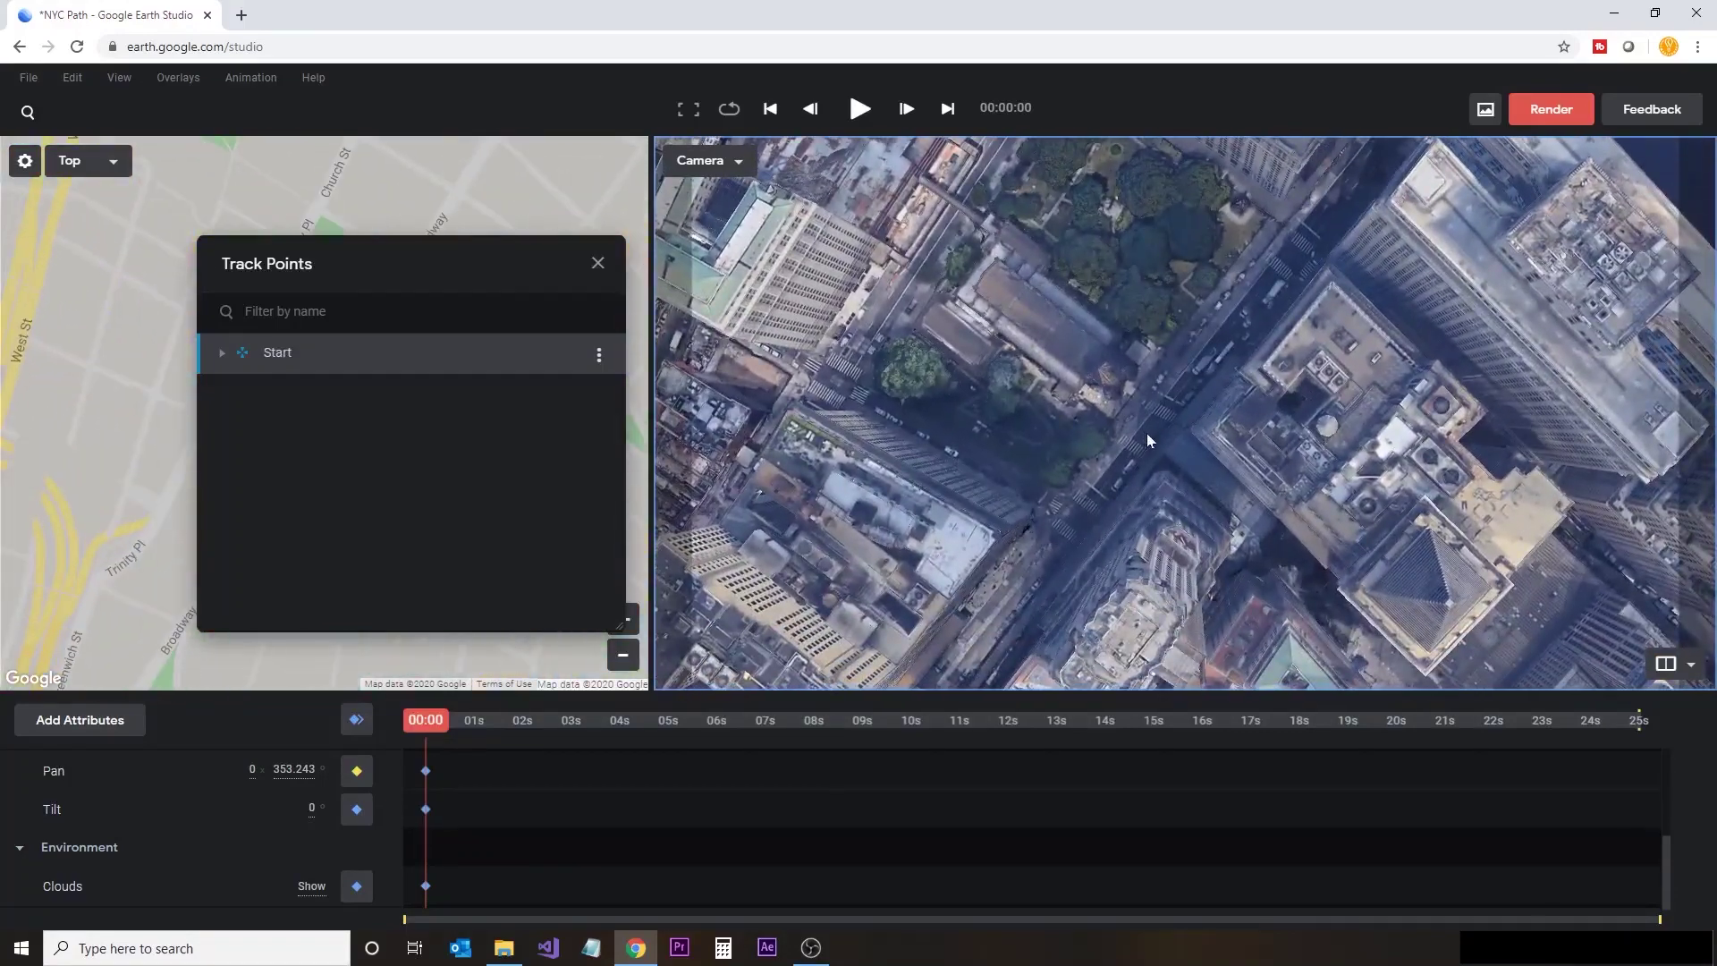
pyautogui.rightClick(1146, 433)
pyautogui.click(1178, 493)
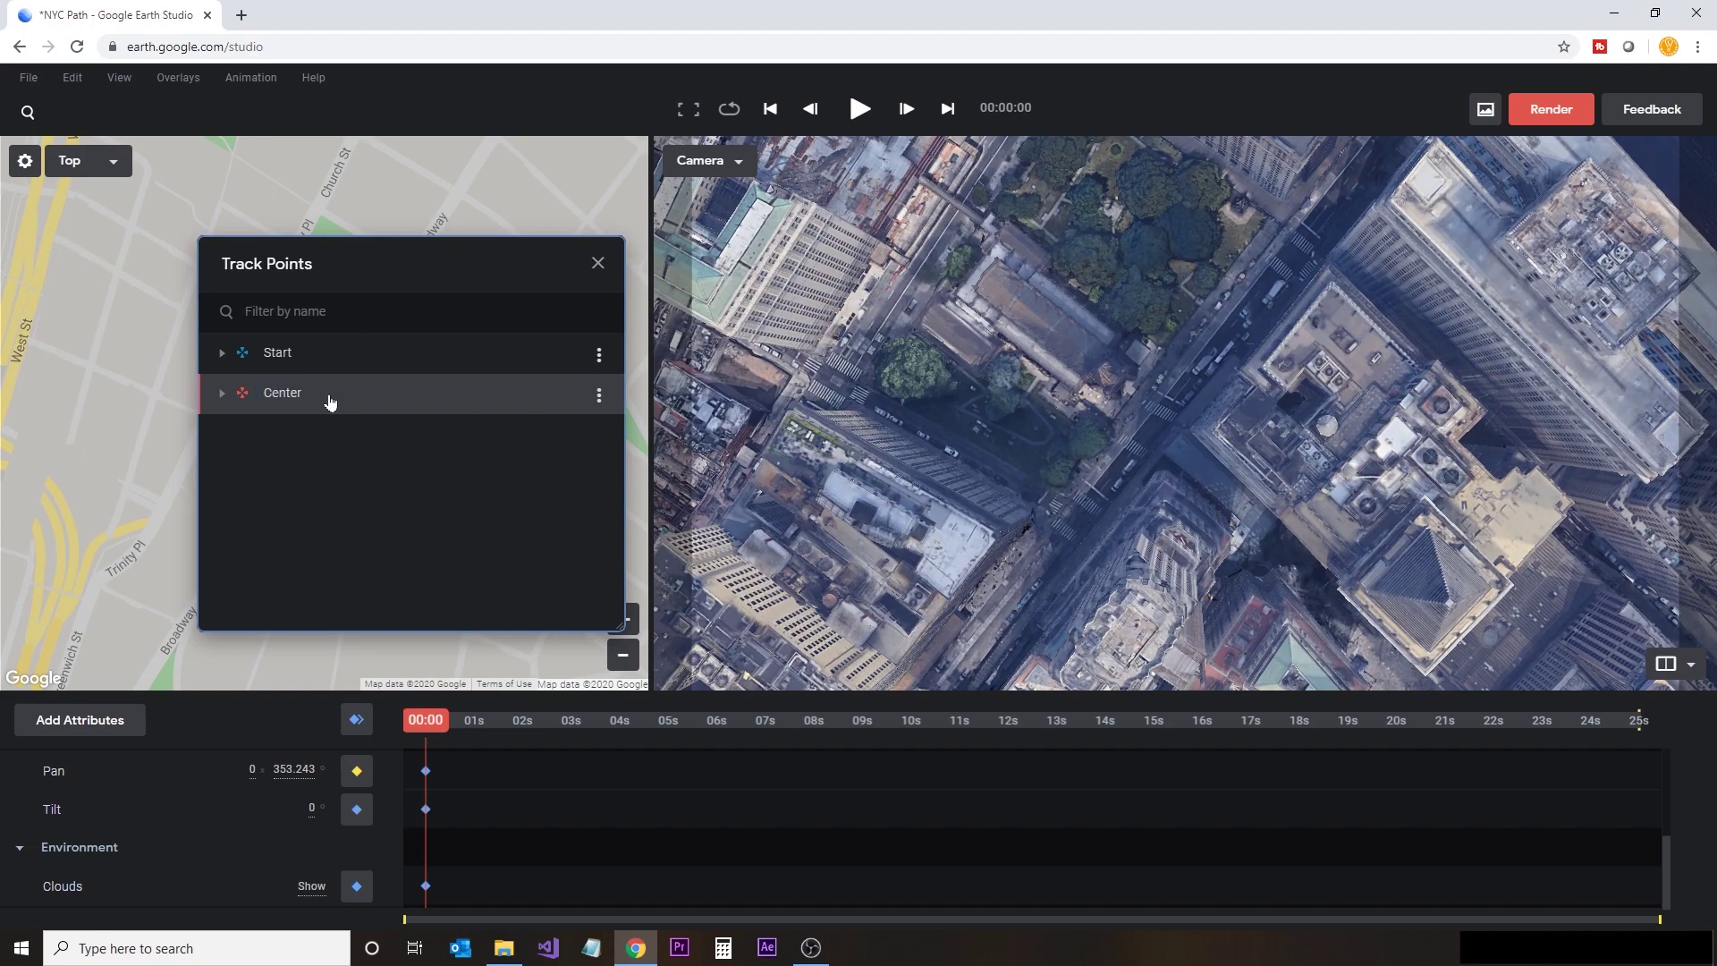
# Step: Add a track point named End on the paved area beside the white winged building
pyautogui.moveTo(1118, 377); pyautogui.dragTo(1177, 564)
pyautogui.moveTo(1431, 269); pyautogui.dragTo(1487, 582)
pyautogui.moveTo(1252, 268); pyautogui.dragTo(1479, 319)
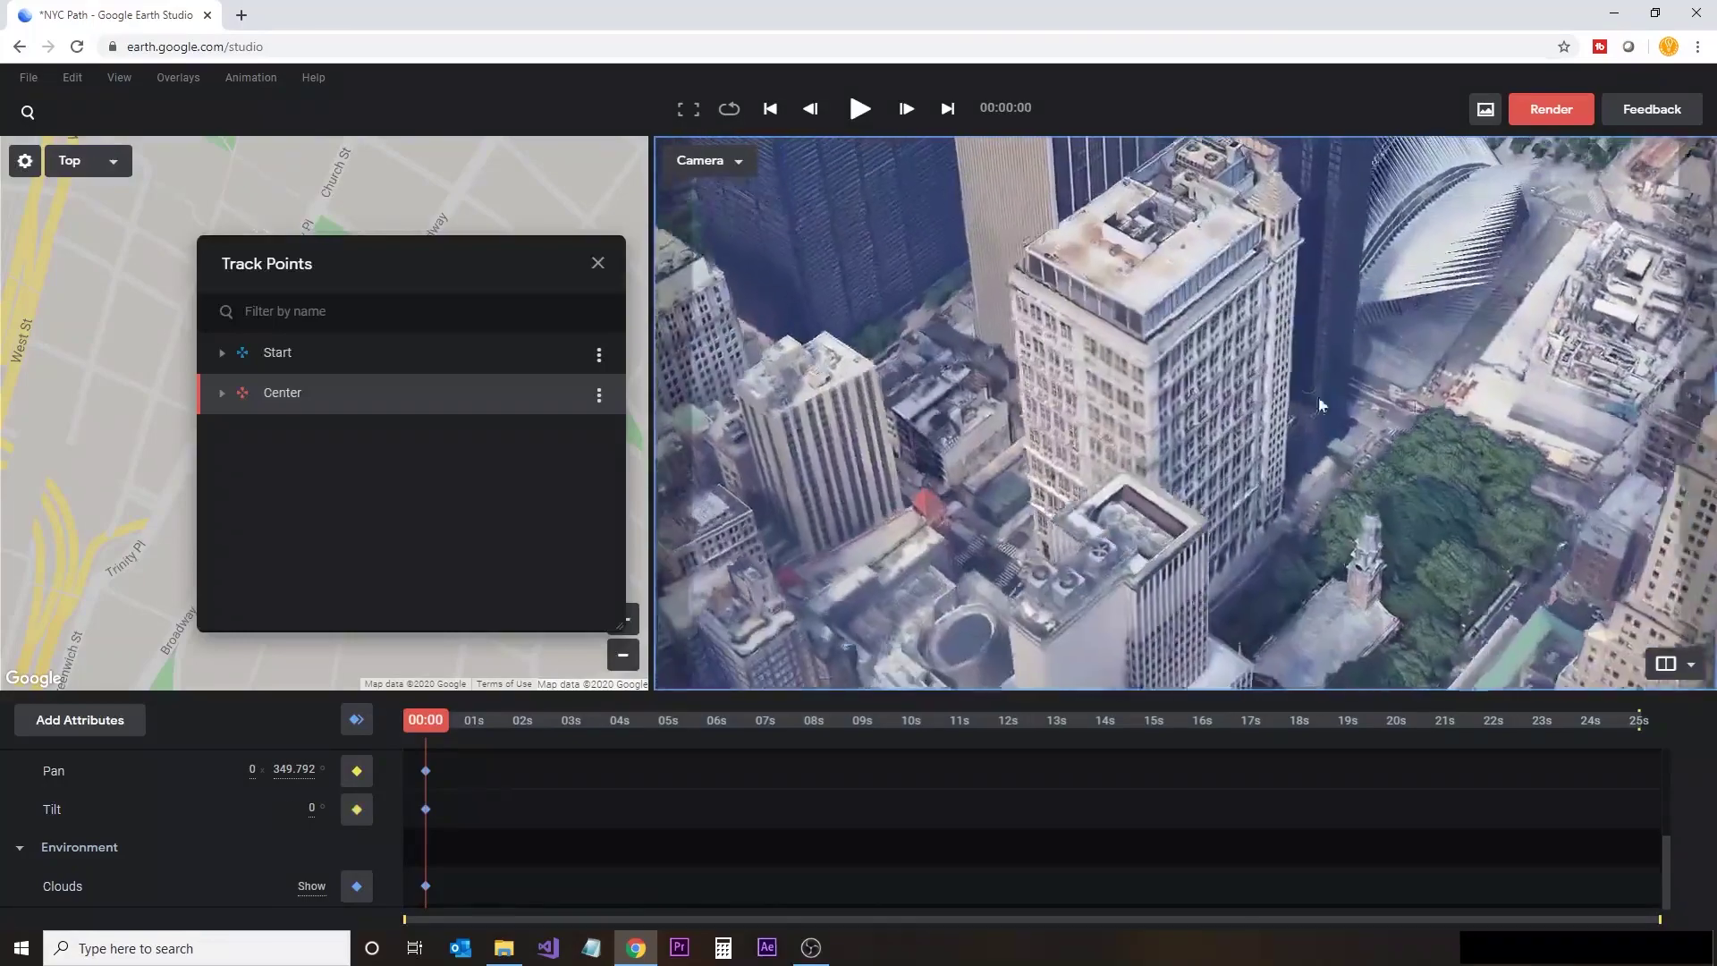
pyautogui.rightClick(1478, 319)
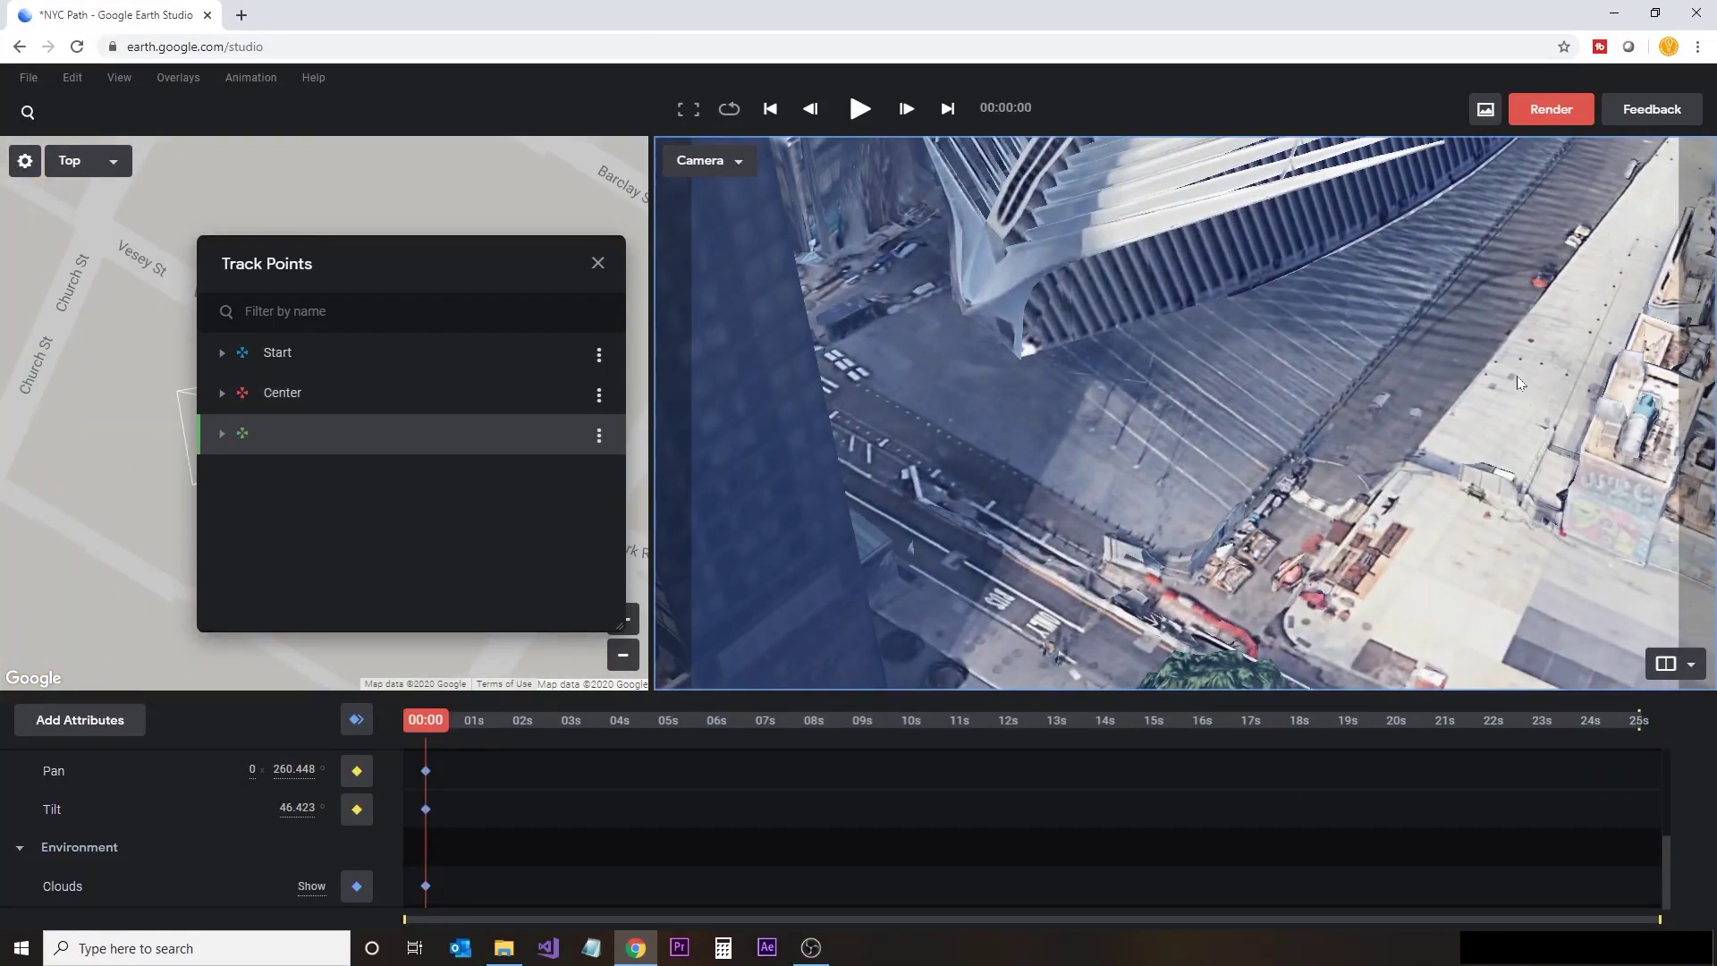
pyautogui.click(312, 436)
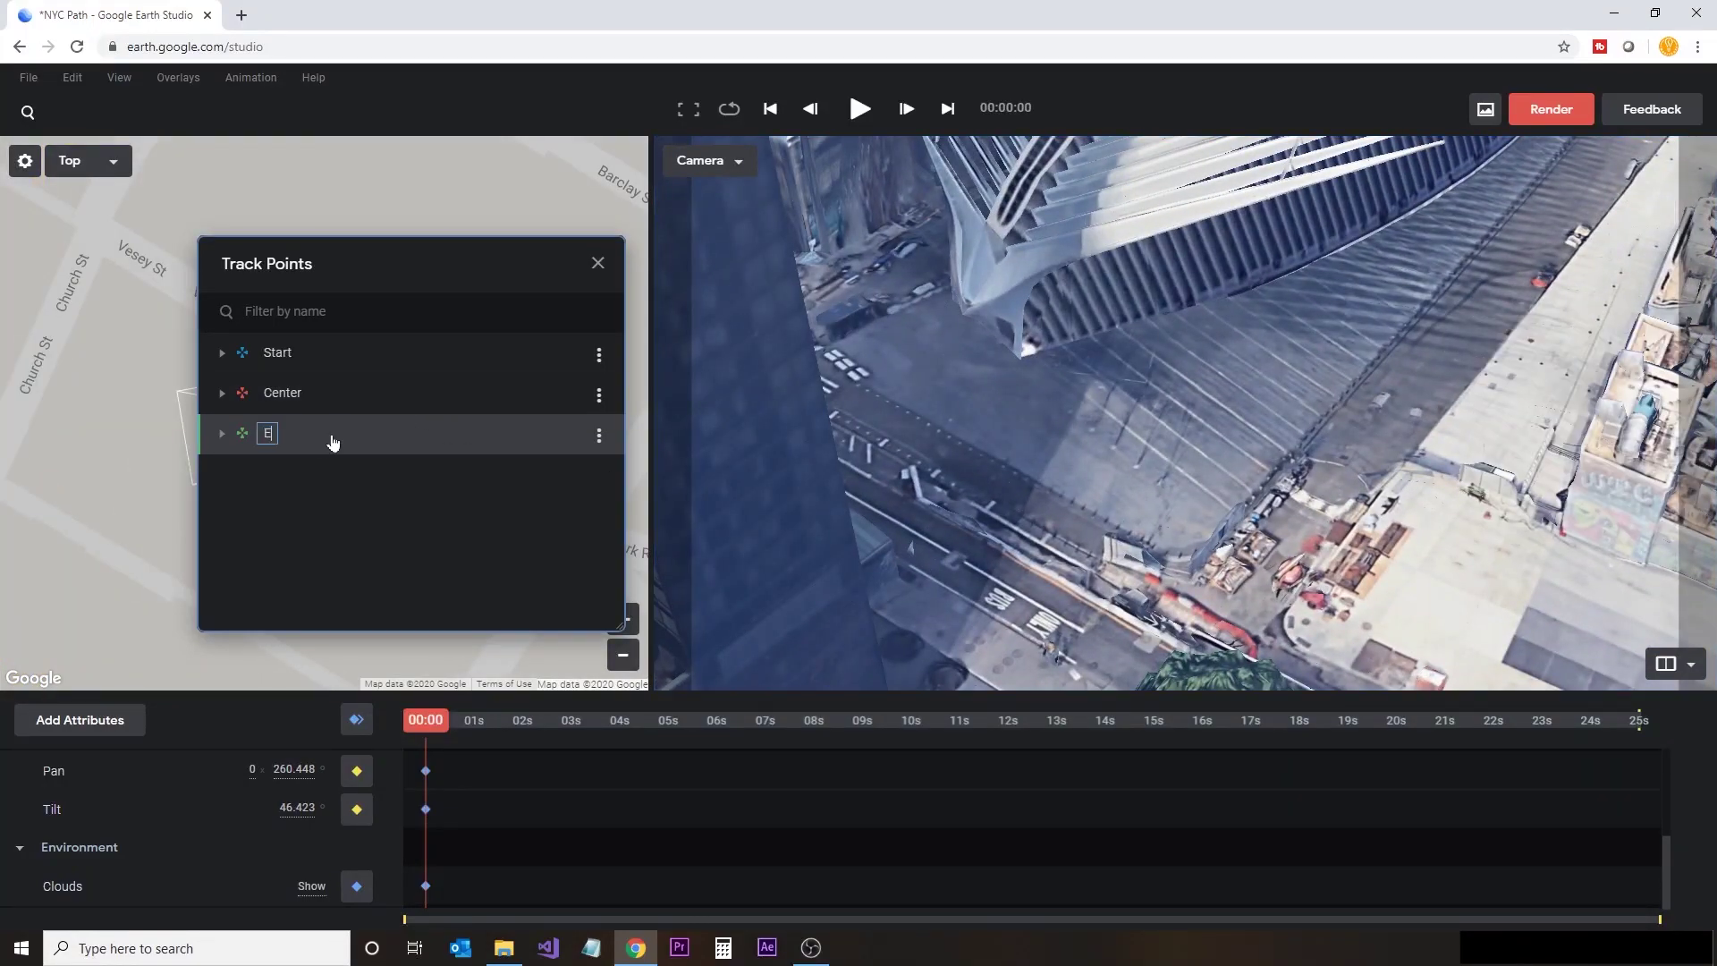
# Step: Keyframe the opening overhead view at 00:00:28 and a close tilted view of the towers beside the park at 00:01:28
pyautogui.click(429, 722)
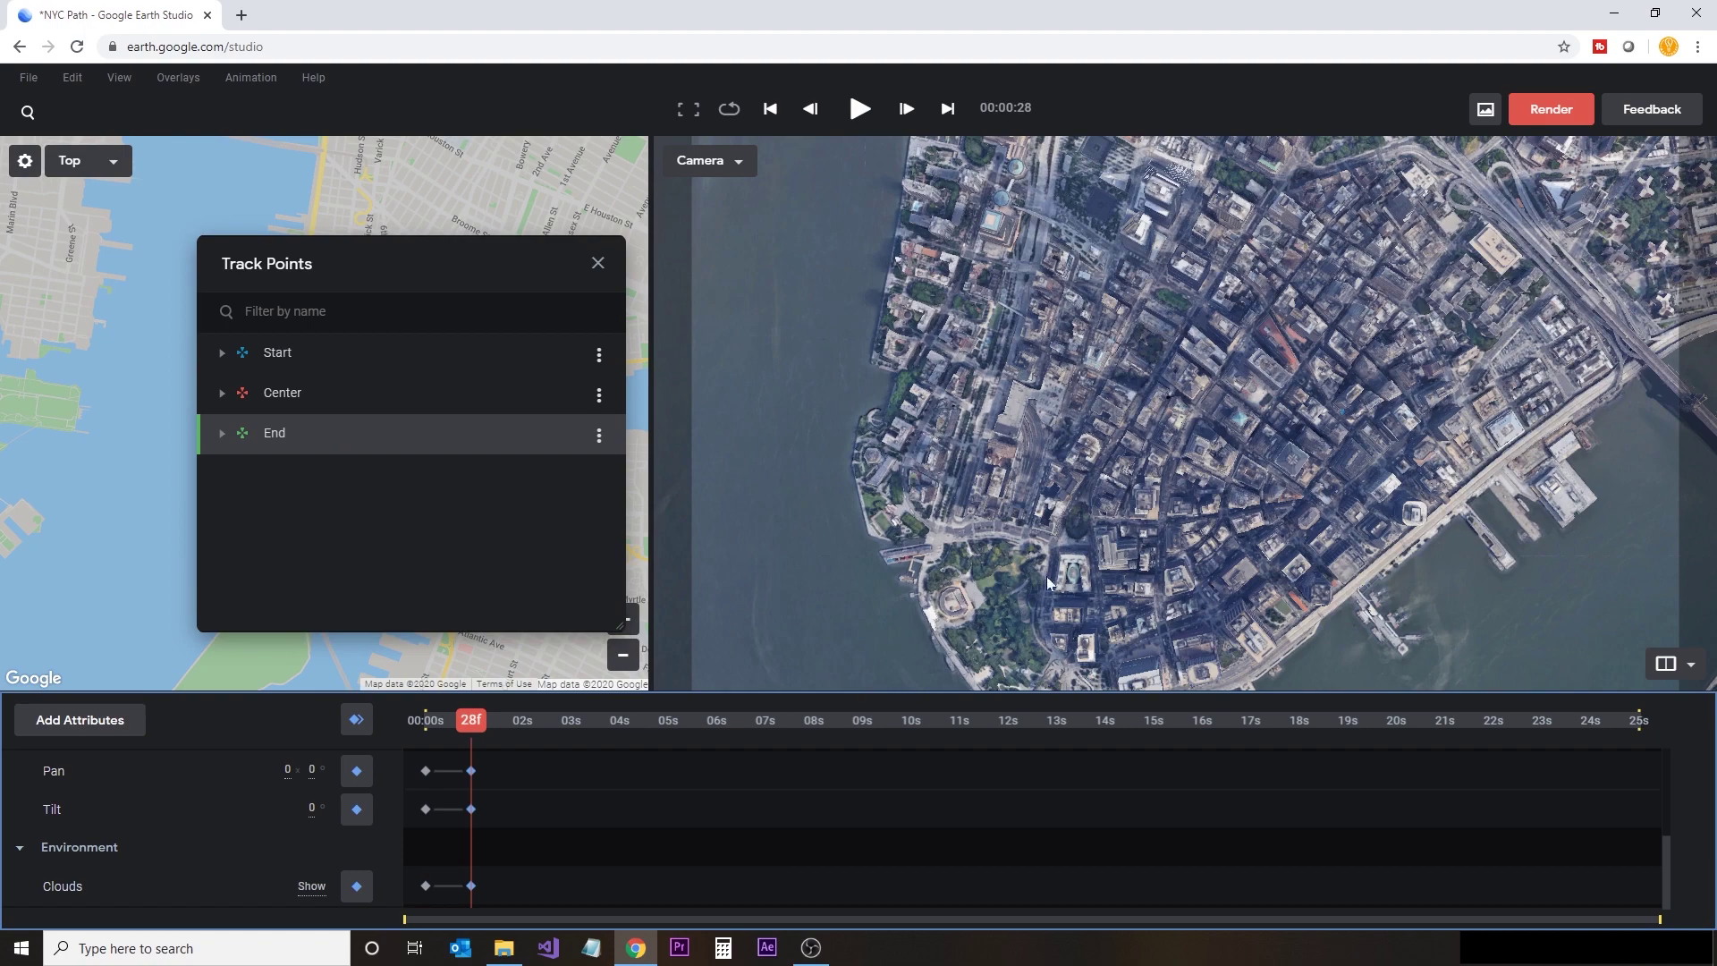
pyautogui.click(519, 720)
pyautogui.moveTo(998, 619); pyautogui.dragTo(1099, 579)
pyautogui.scroll(4, 1081, 616)
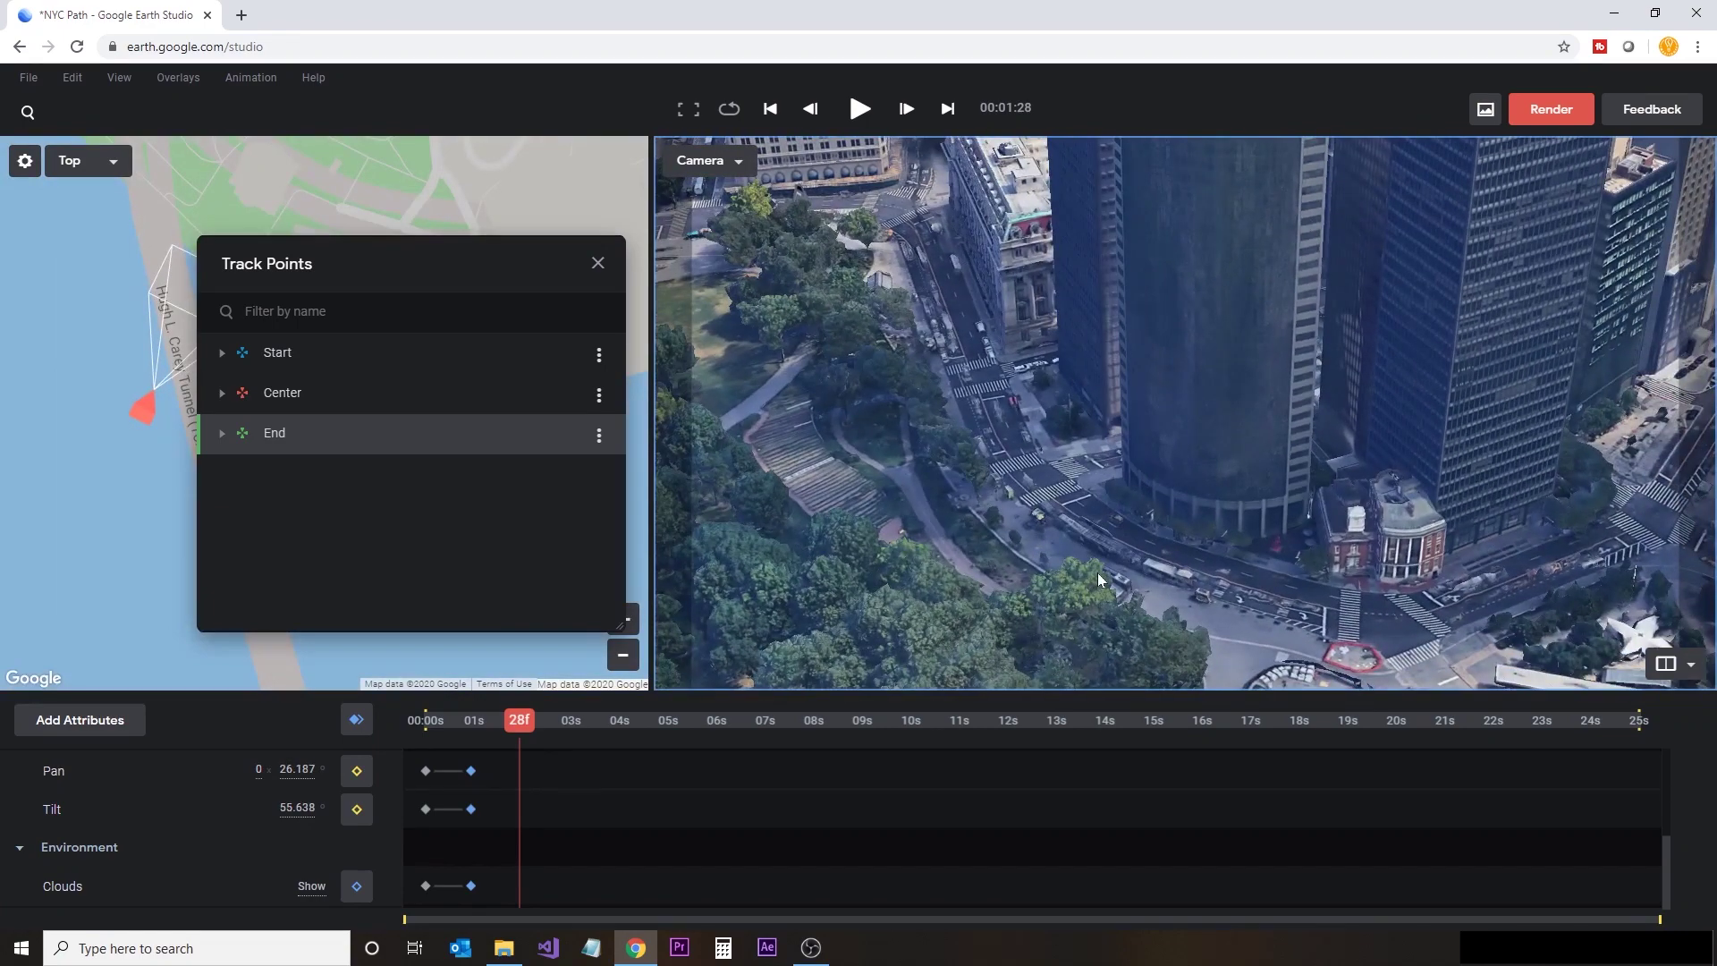
# Step: Keyframe tilted camera views of the small oval park at 00:04:27 and of the church with its spire at 00:07:28
pyautogui.click(663, 721)
pyautogui.moveTo(937, 277); pyautogui.dragTo(971, 439)
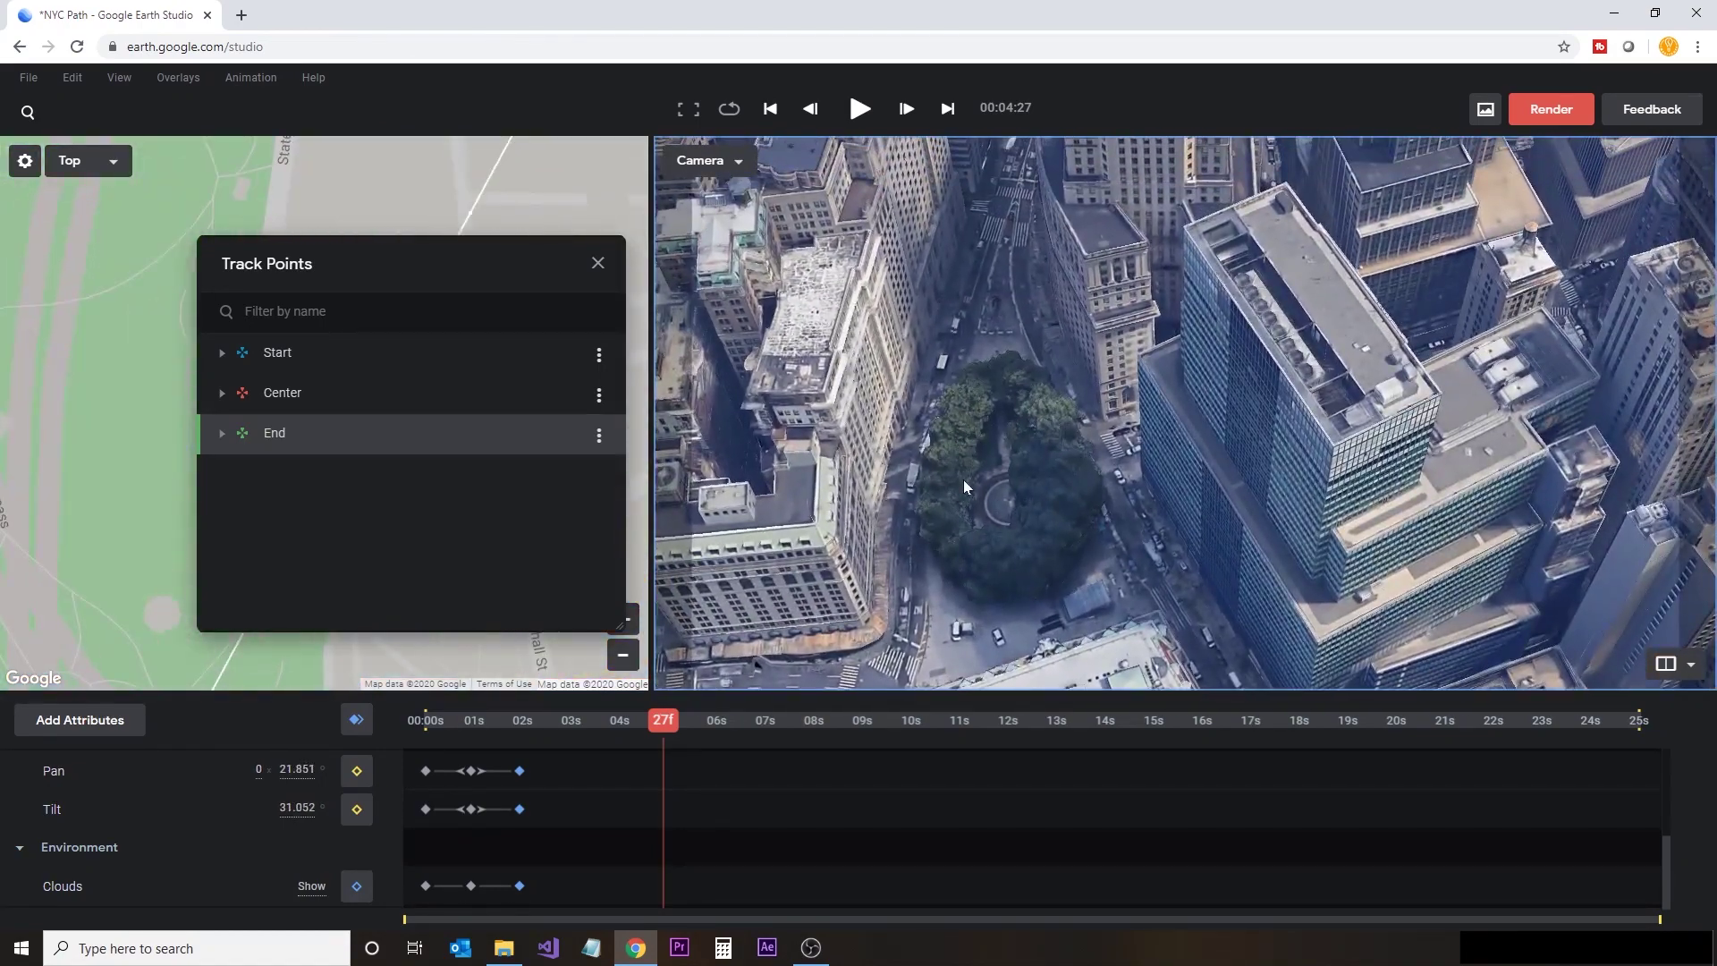
pyautogui.click(809, 724)
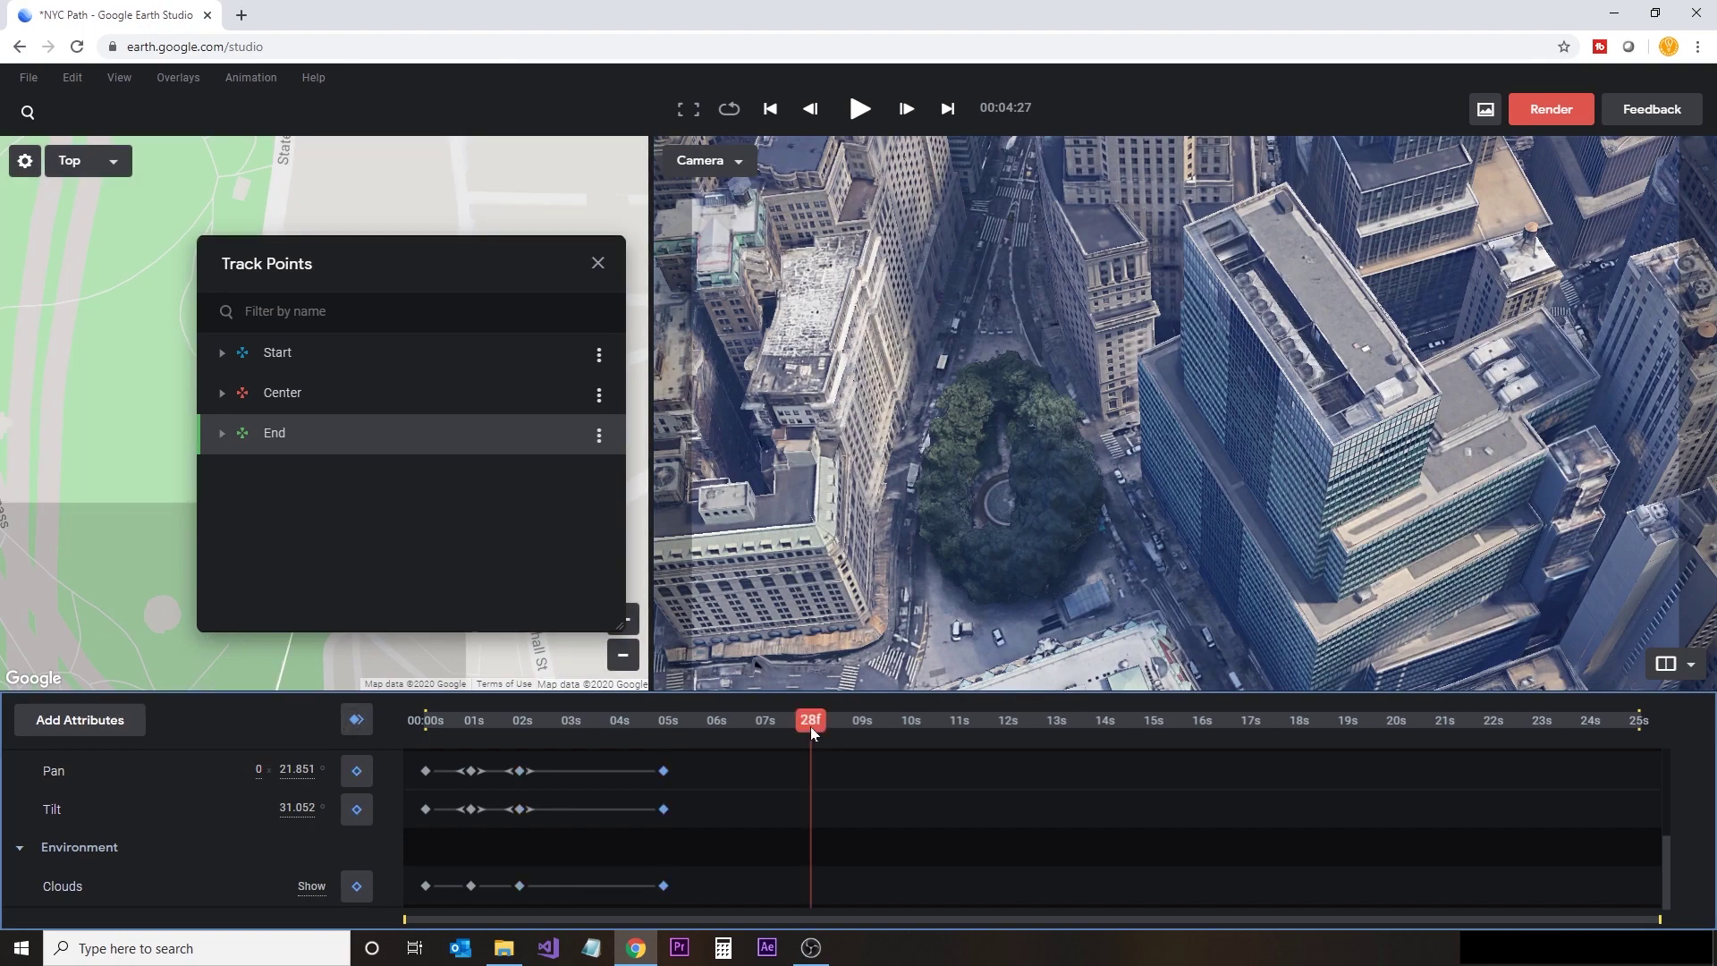
pyautogui.moveTo(928, 370); pyautogui.dragTo(775, 545)
pyautogui.moveTo(1157, 419)
pyautogui.mouseDown()
pyautogui.moveTo(1076, 437)
pyautogui.moveTo(1440, 530)
pyautogui.moveTo(1275, 513)
pyautogui.moveTo(1285, 476)
pyautogui.moveTo(1524, 458)
pyautogui.moveTo(1247, 501)
pyautogui.moveTo(1156, 549)
pyautogui.moveTo(1174, 526)
pyautogui.moveTo(1163, 491)
pyautogui.mouseUp()
pyautogui.scroll(1, 1183, 543)
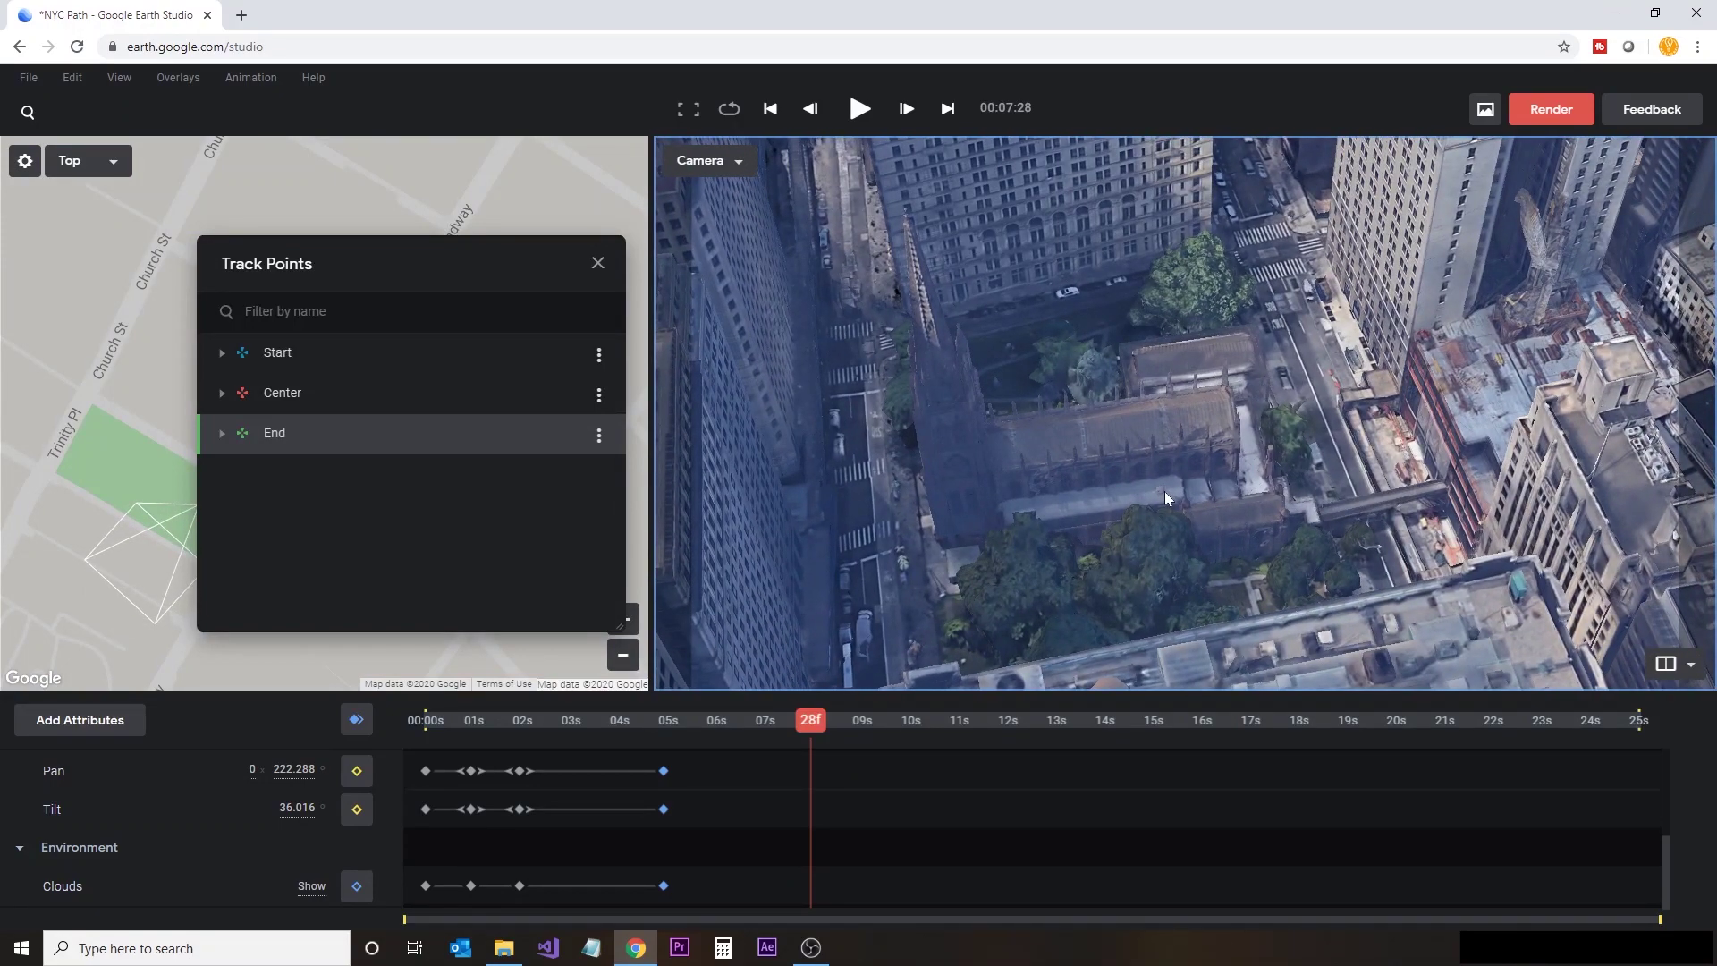
# Step: Keyframe an overhead view beside the churchyard at 00:10:11 and a tilted view over the street blocks at 00:12:06
pyautogui.moveTo(854, 729); pyautogui.dragTo(930, 731)
pyautogui.moveTo(1179, 502); pyautogui.dragTo(1322, 458)
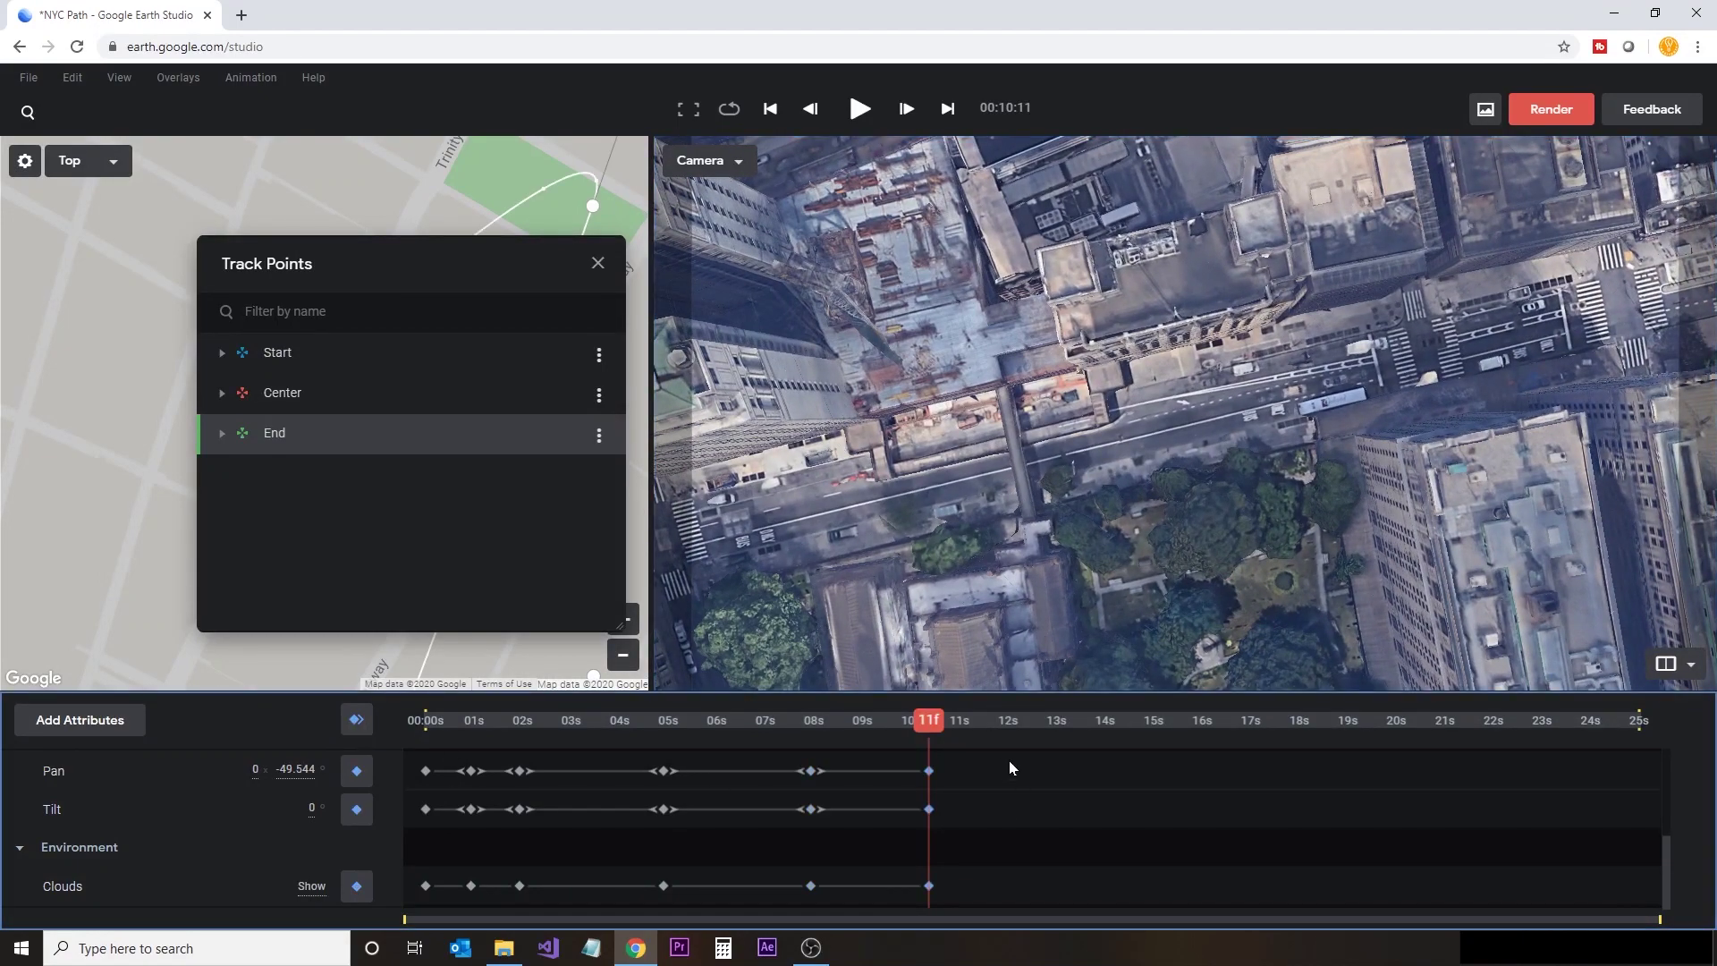
pyautogui.moveTo(1321, 482); pyautogui.dragTo(1313, 599)
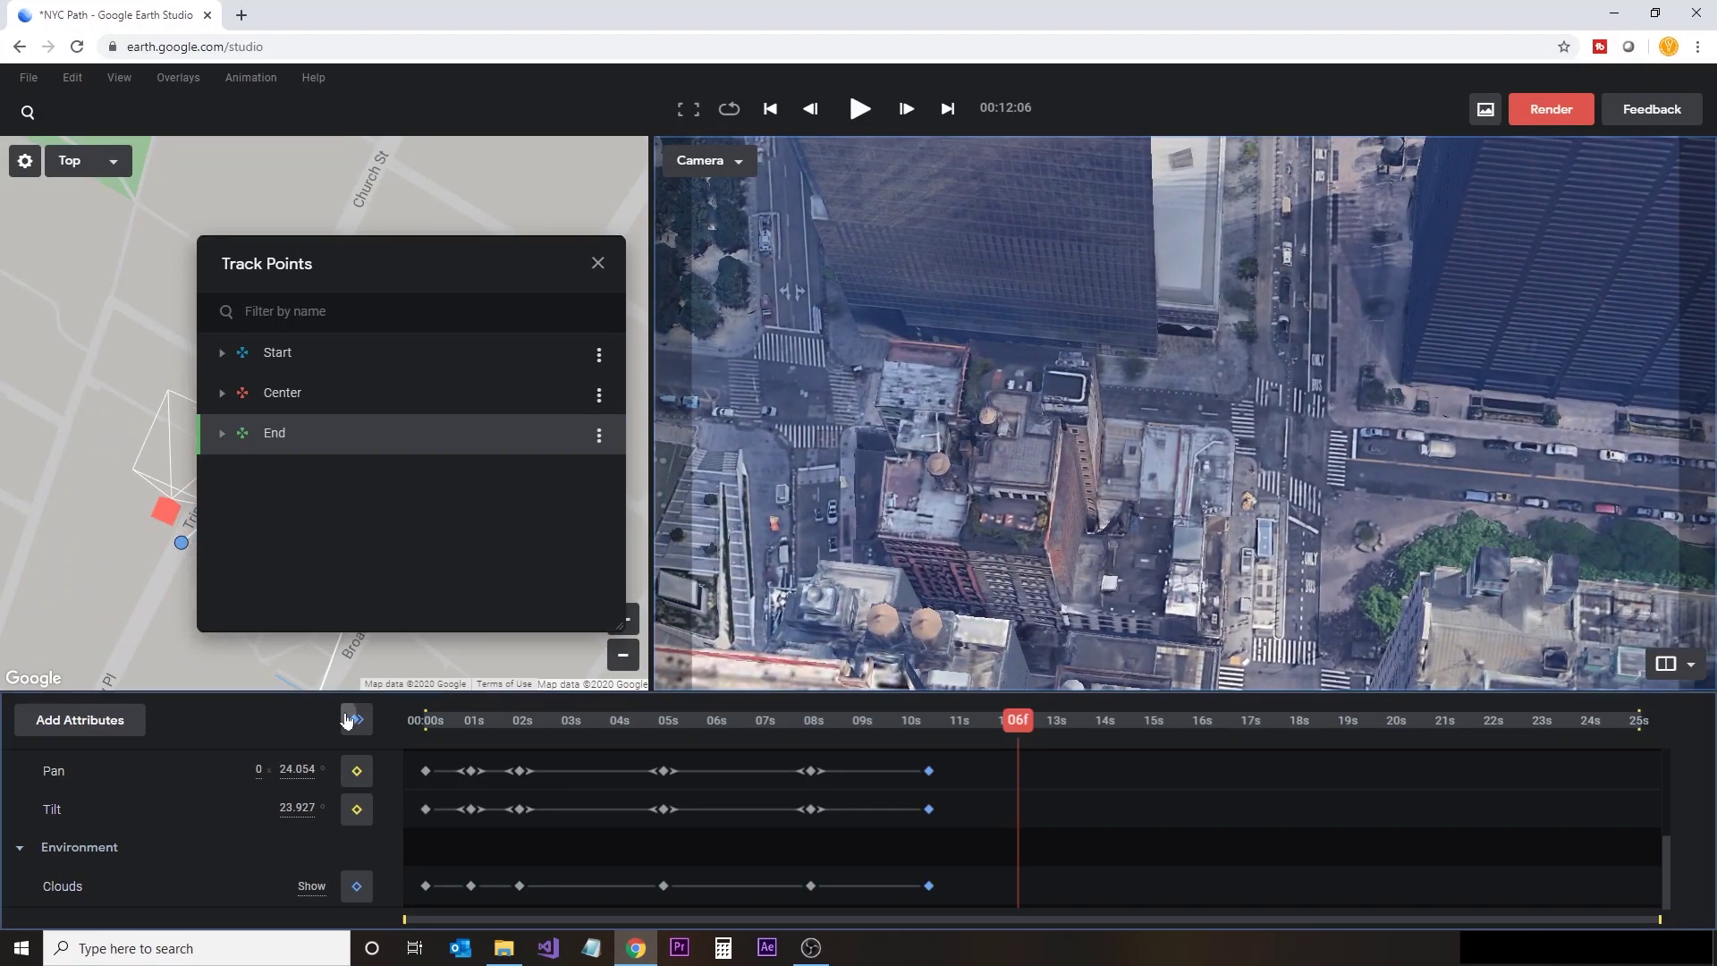
# Step: Keyframe a tilted camera view of the dark tower and tree-lined plaza between 13 and 14 seconds
pyautogui.moveTo(849, 456); pyautogui.dragTo(1446, 443)
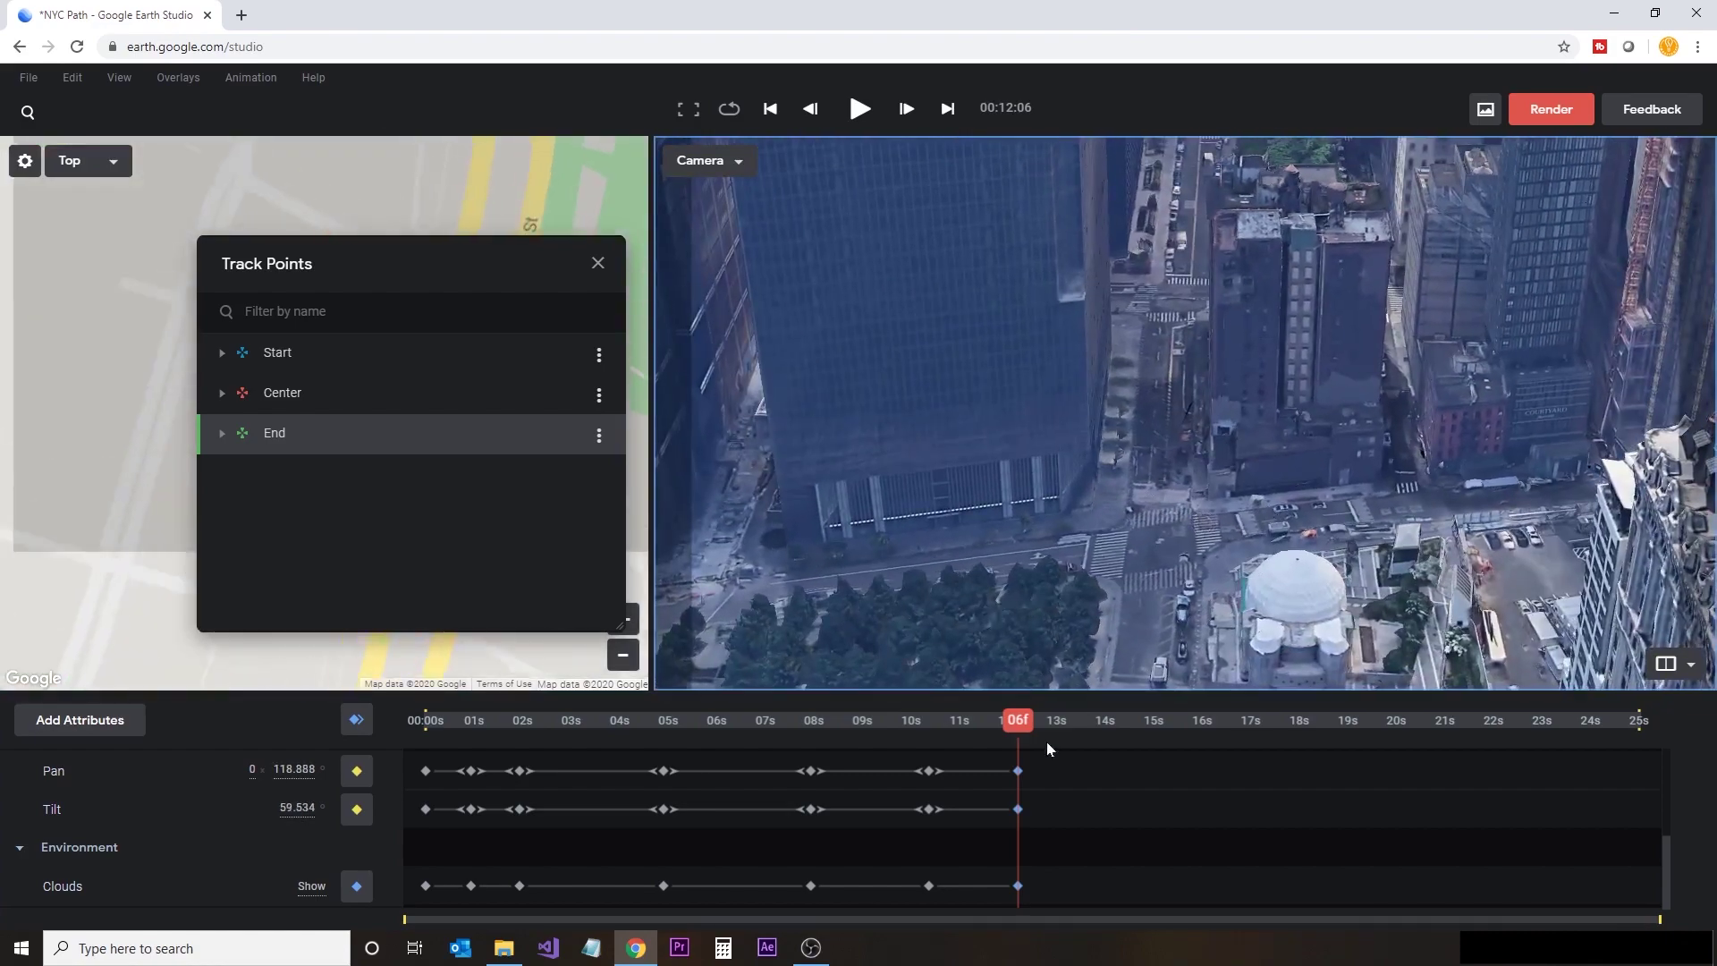
pyautogui.click(1088, 723)
pyautogui.moveTo(887, 372); pyautogui.dragTo(1203, 422)
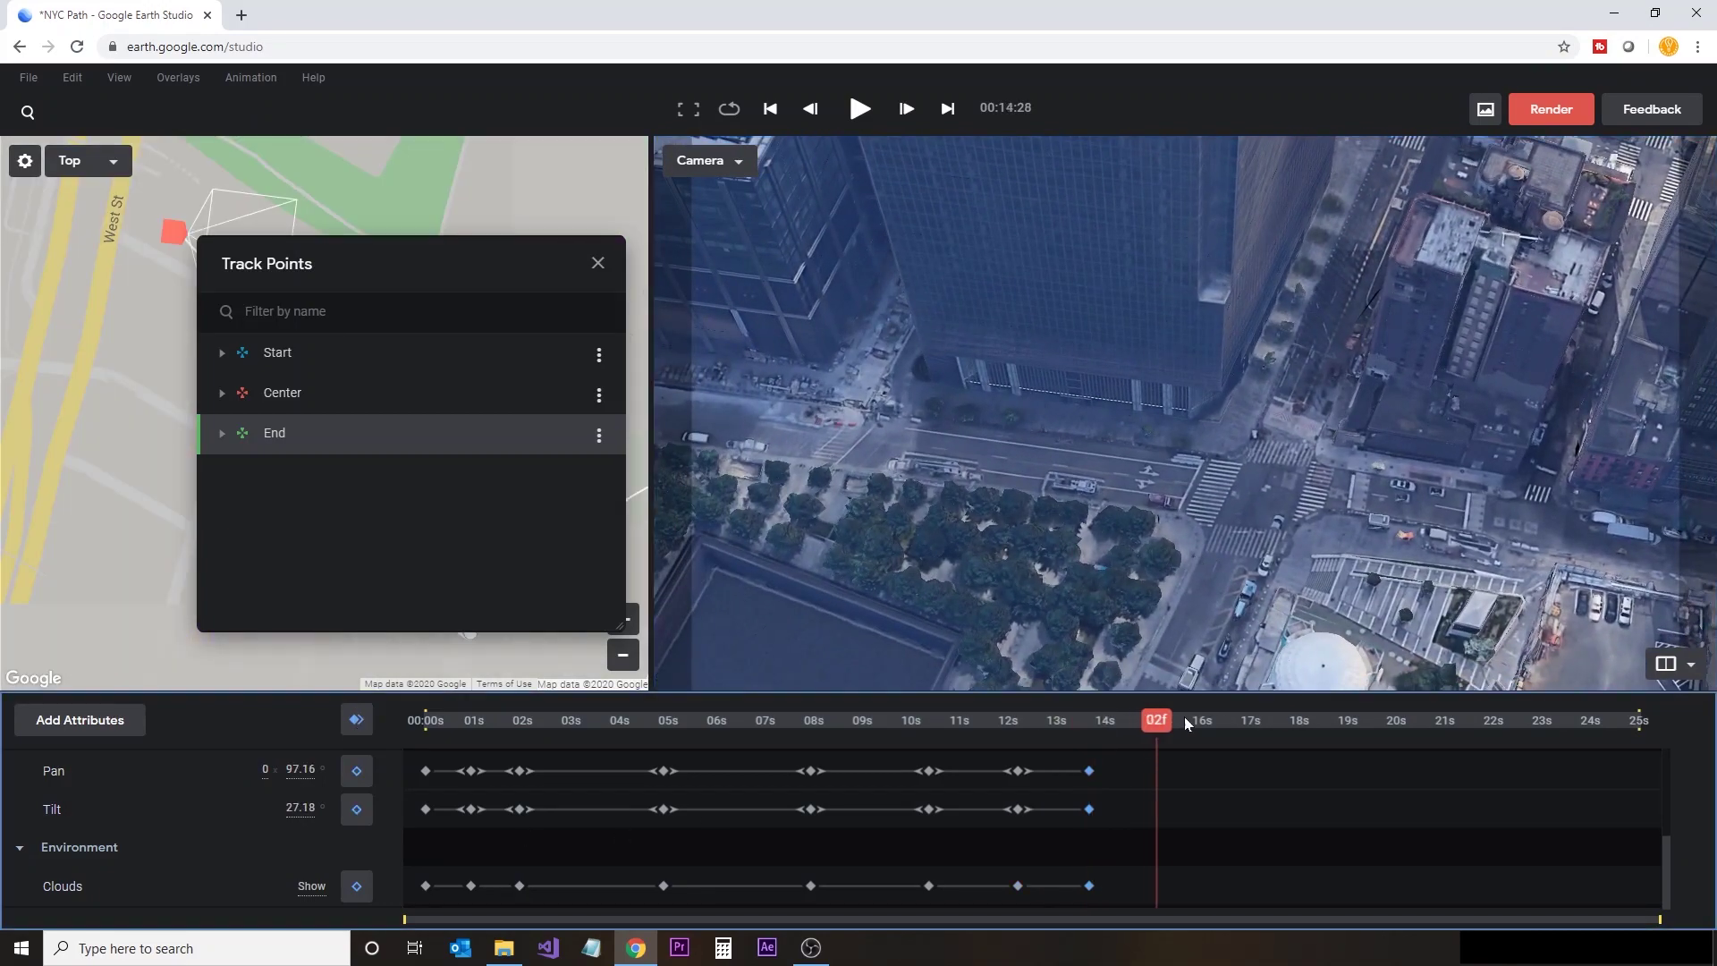
# Step: Keyframe the view of the white winged building at 00:15:23 and a wider view over the surrounding skyscrapers at 00:17:12
pyautogui.moveTo(995, 476)
pyautogui.mouseDown()
pyautogui.moveTo(1444, 502)
pyautogui.moveTo(1108, 480)
pyautogui.moveTo(1099, 447)
pyautogui.moveTo(1093, 494)
pyautogui.mouseUp()
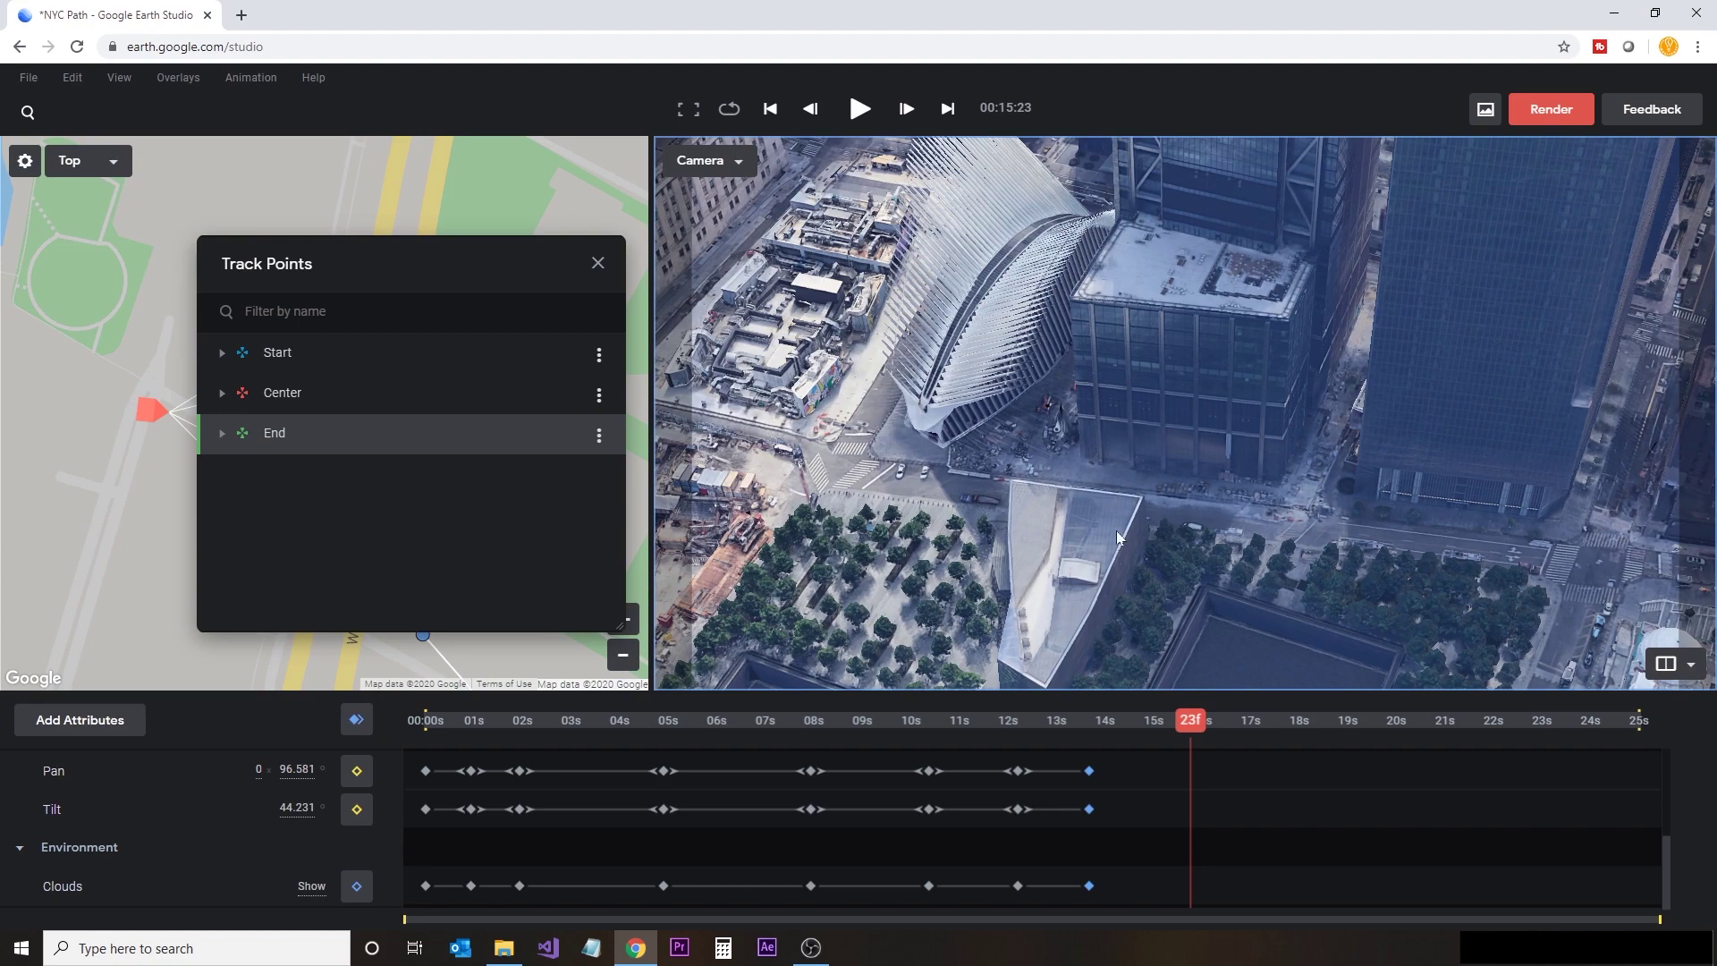
pyautogui.scroll(-5, 971, 508)
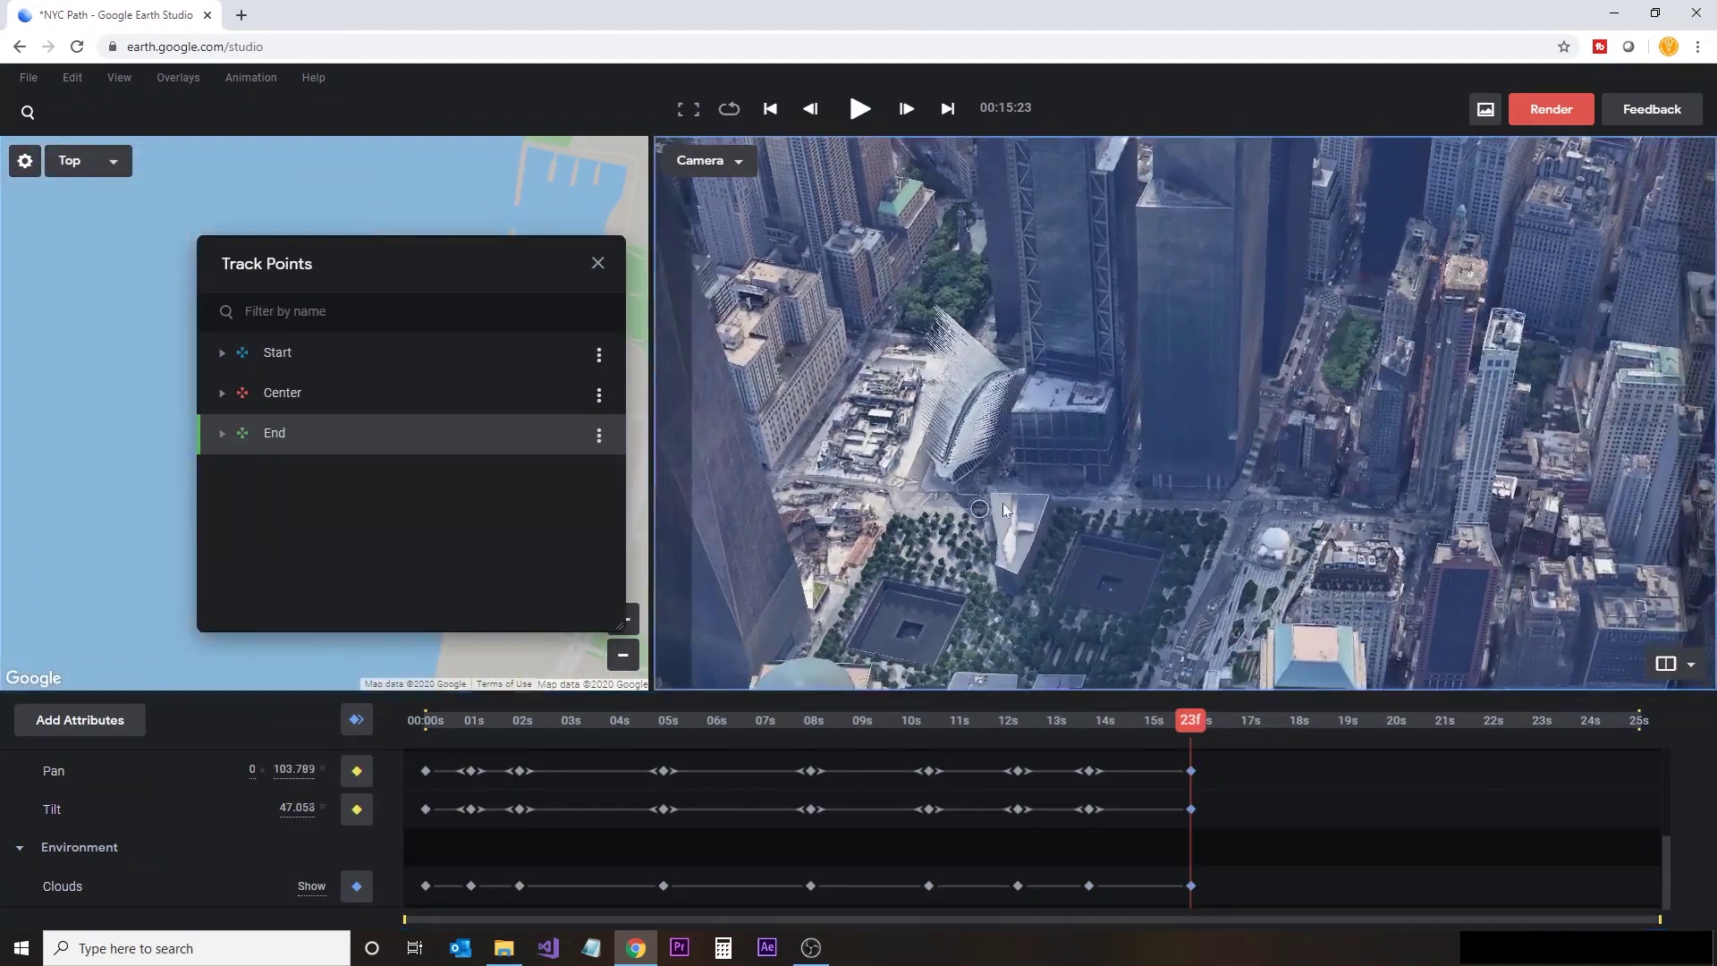
pyautogui.scroll(-5, 1003, 508)
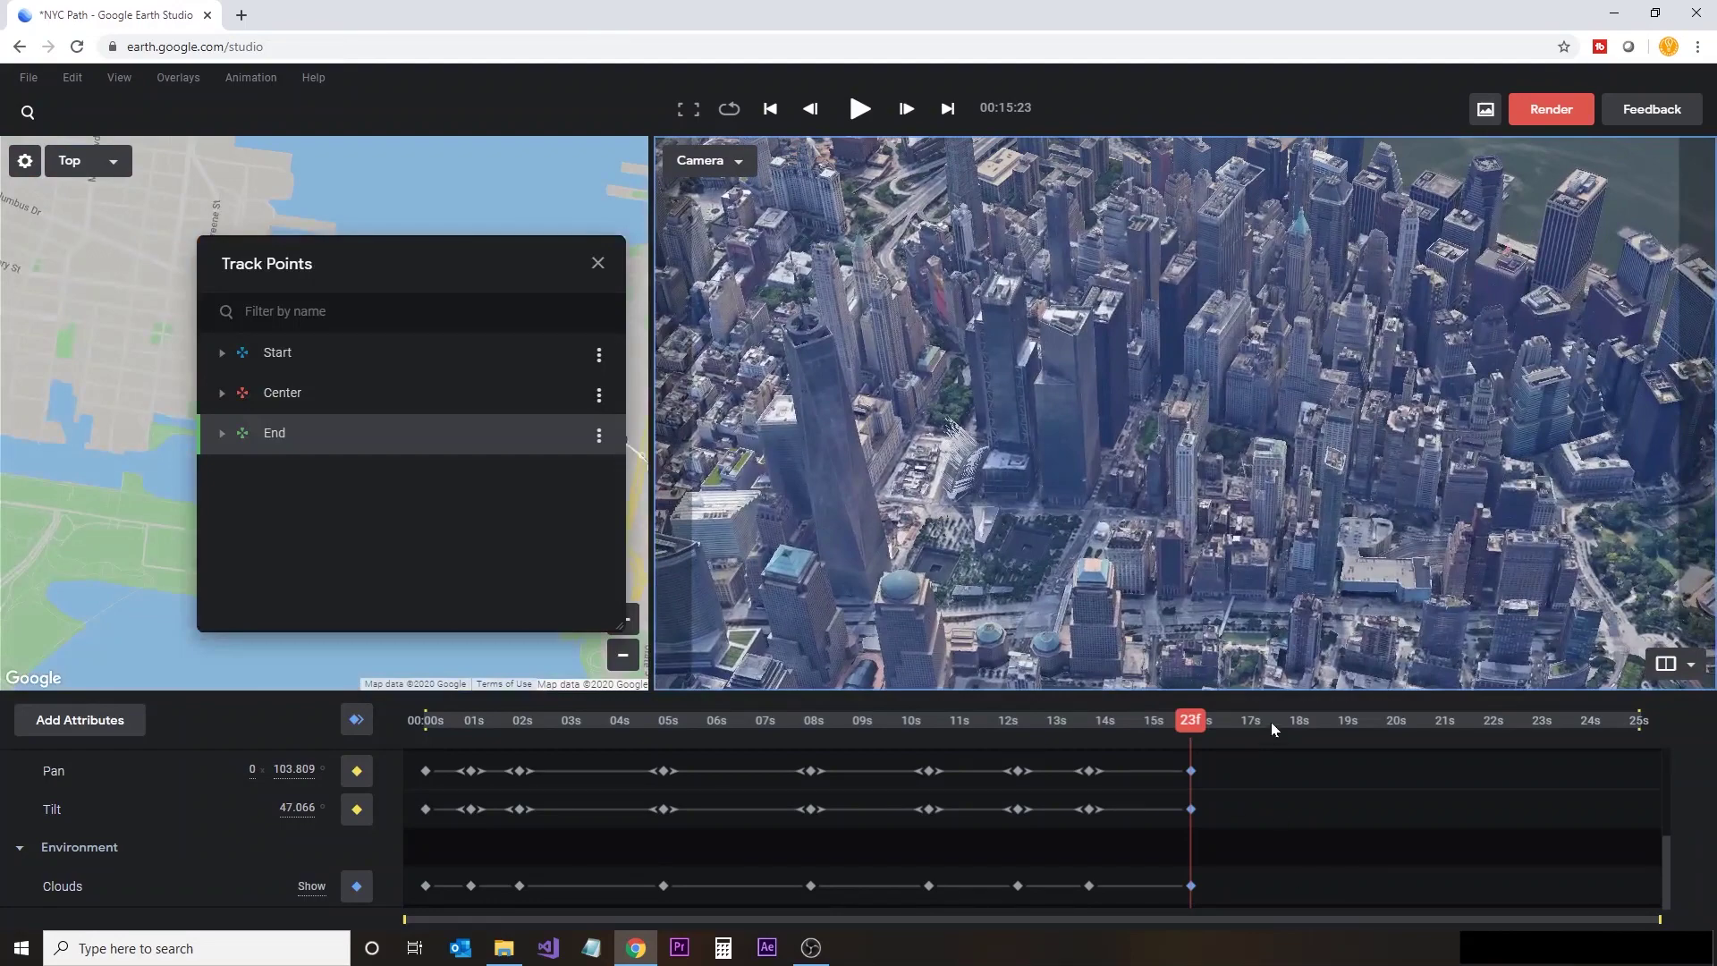
pyautogui.click(1270, 722)
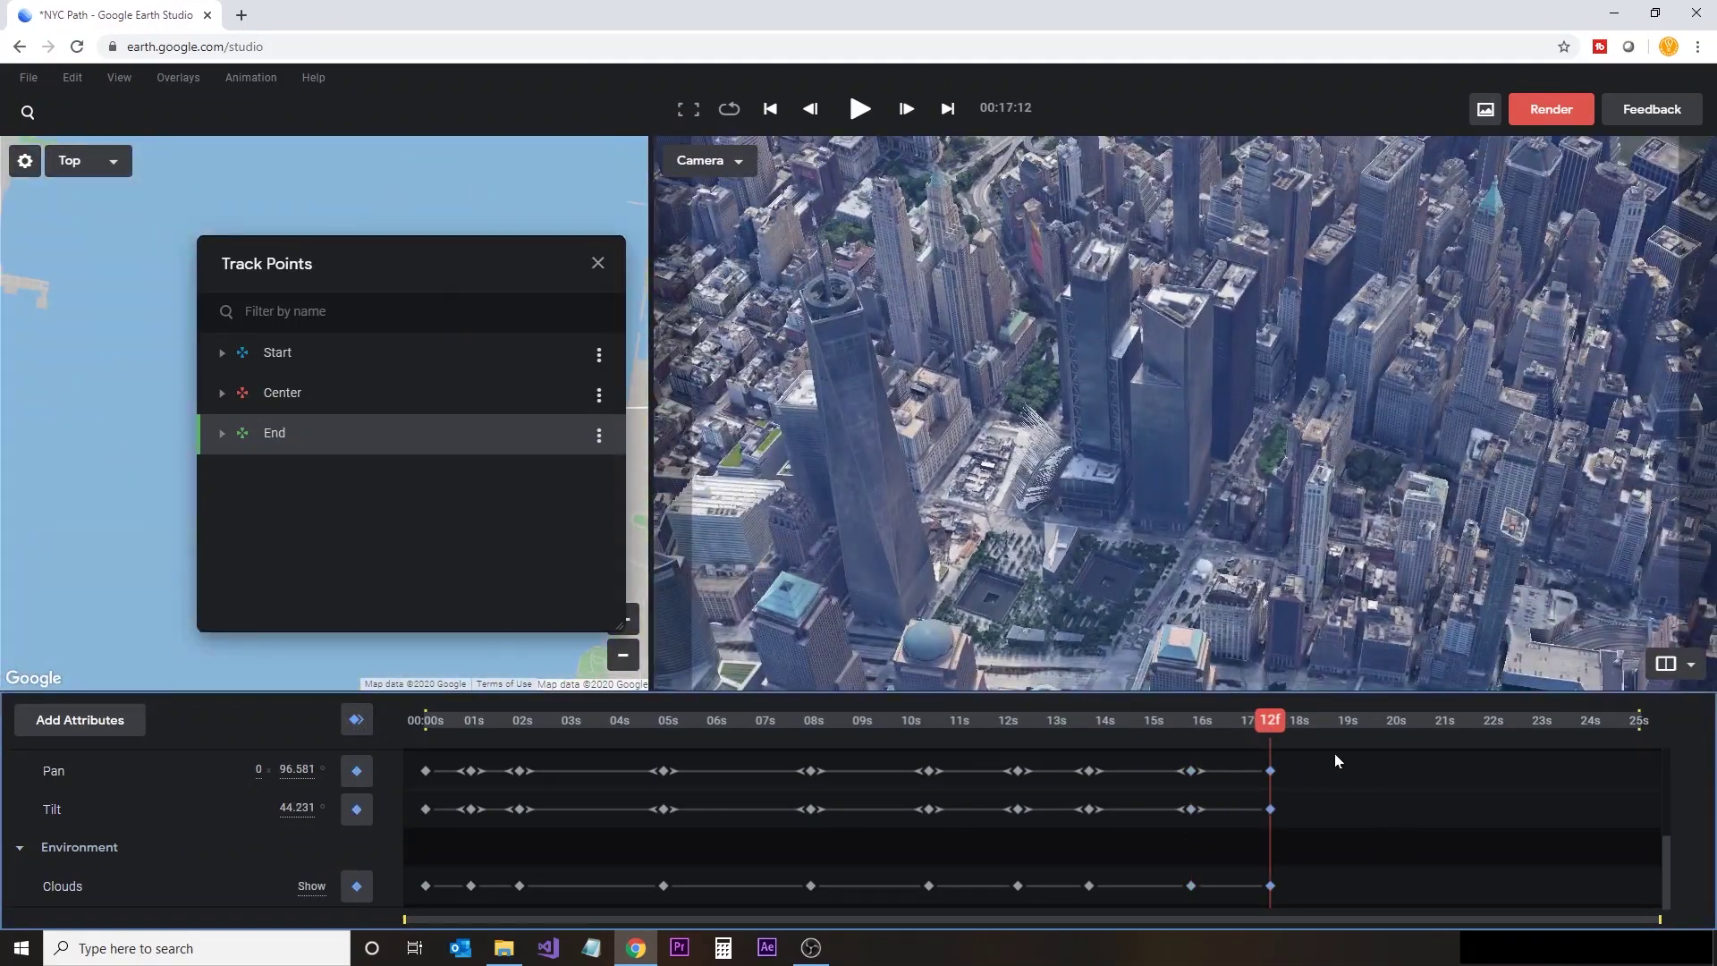
# Step: Move the last set of camera keyframes to about 20 seconds on the timeline
pyautogui.scroll(3, 1323, 894)
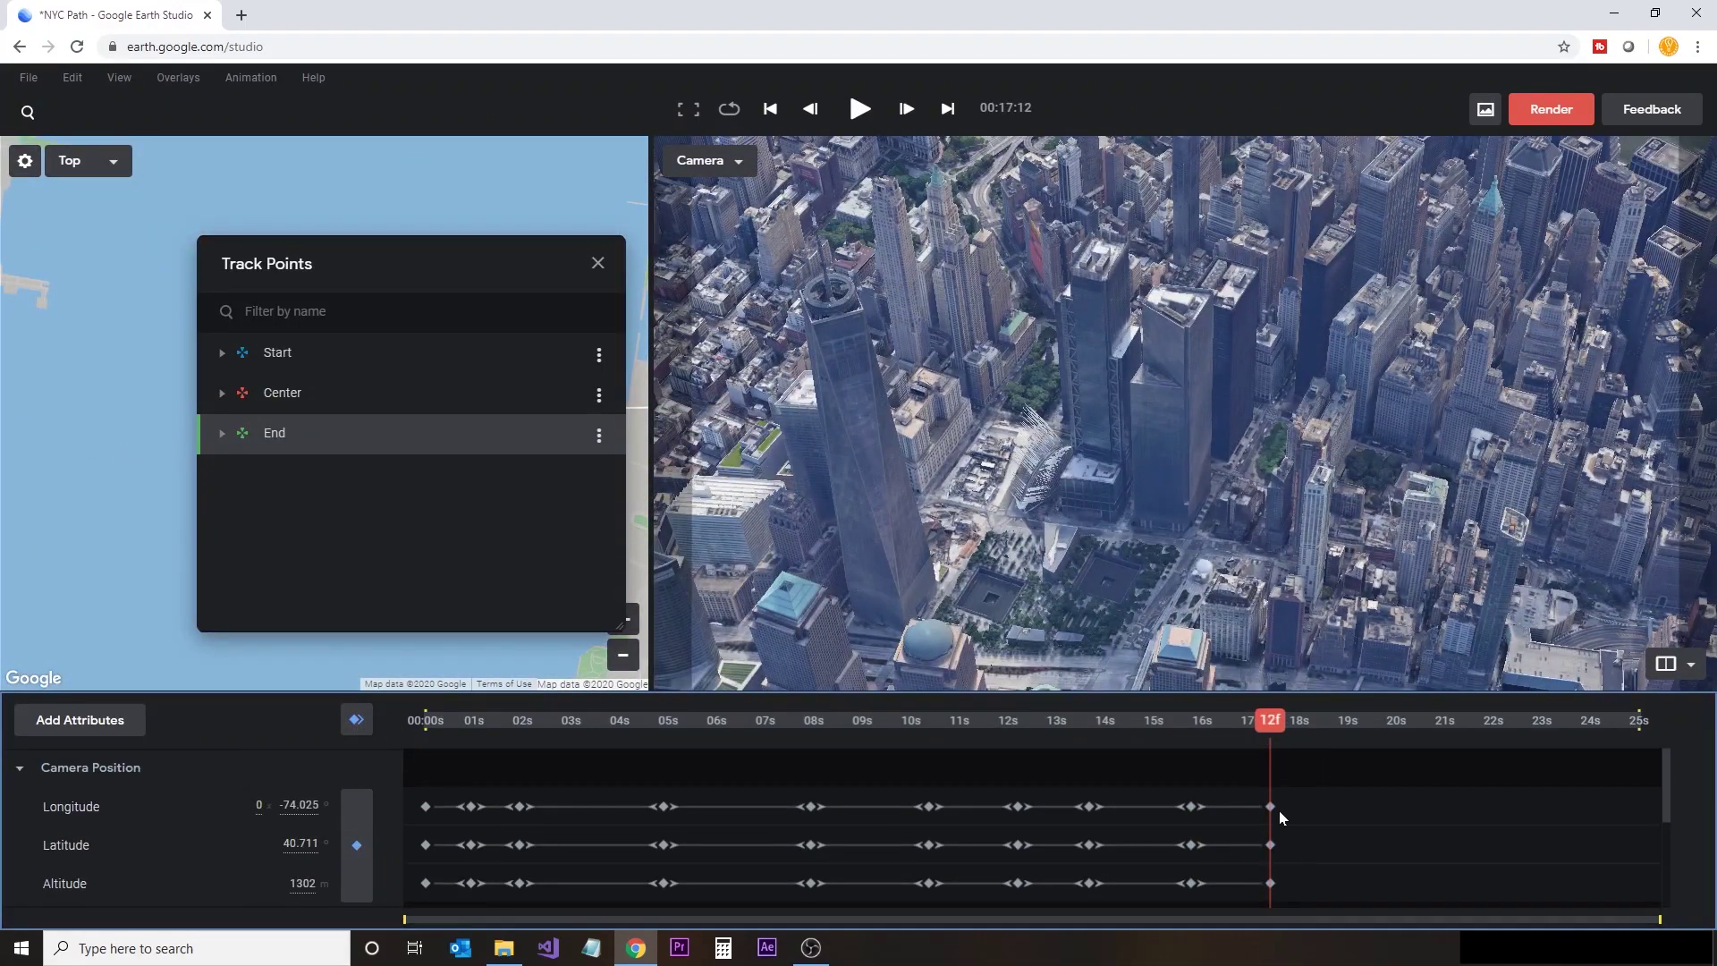
pyautogui.scroll(-3, 1304, 789)
pyautogui.moveTo(1277, 808); pyautogui.dragTo(1399, 809)
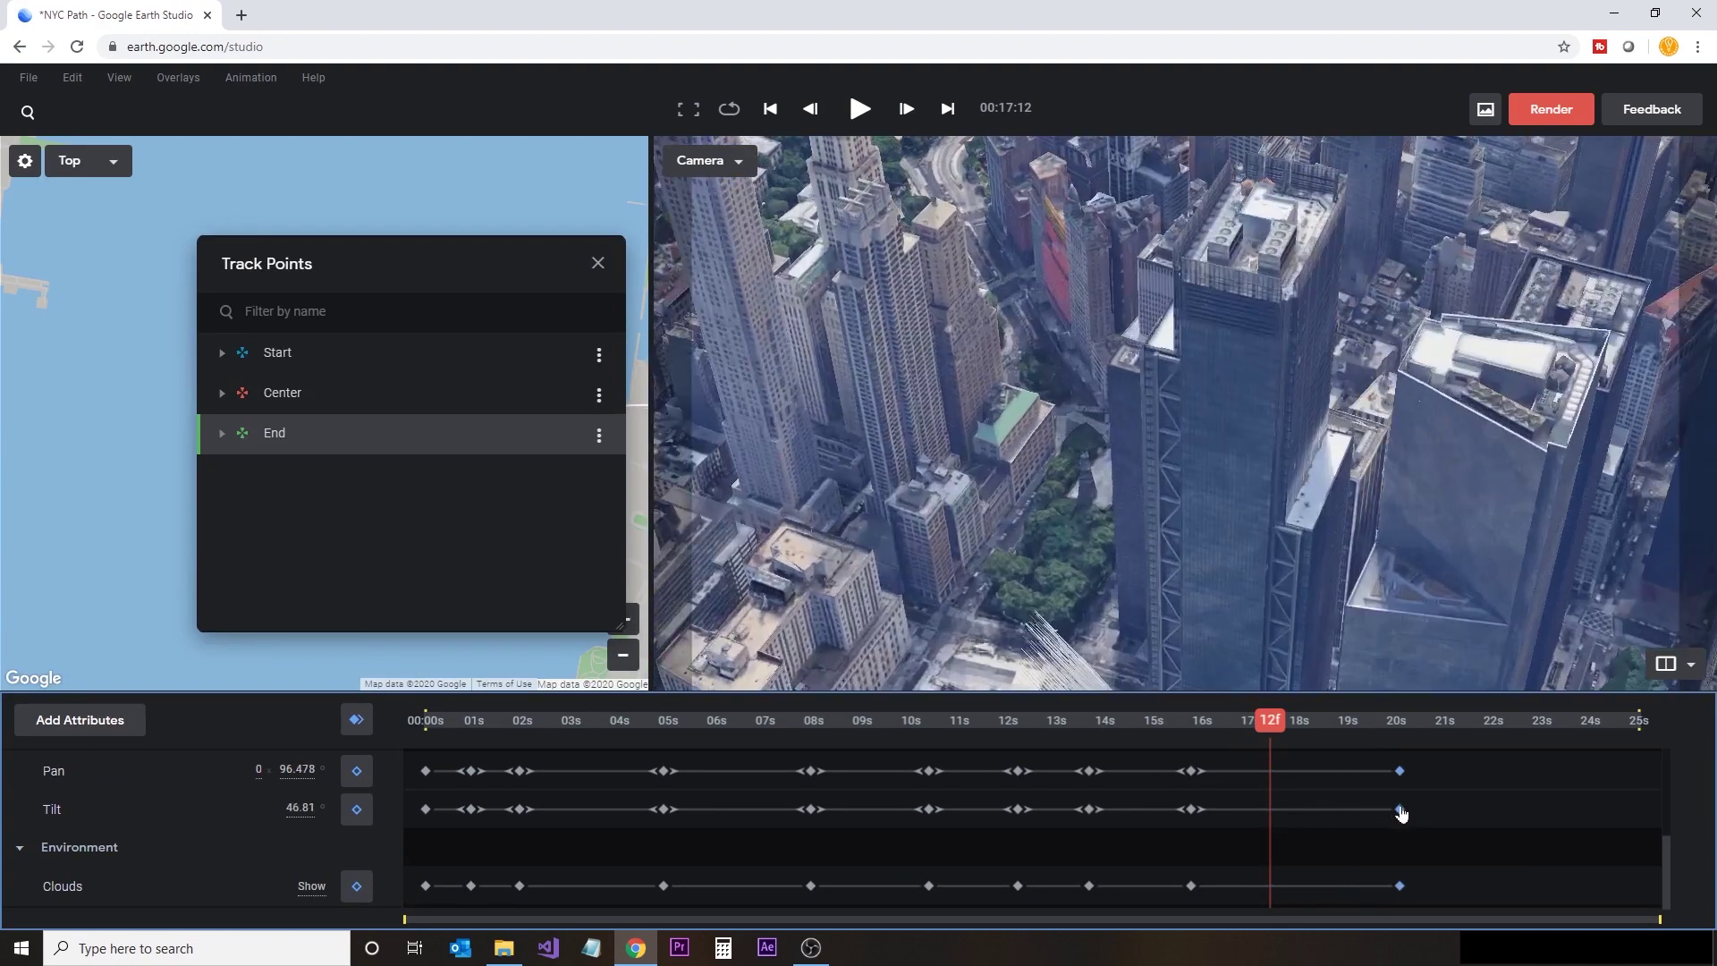
# Step: Keyframe a high, wide camera view over the southern tip of Manhattan at 00:22:27
pyautogui.moveTo(1272, 723); pyautogui.dragTo(1539, 740)
pyautogui.scroll(-5, 1387, 491)
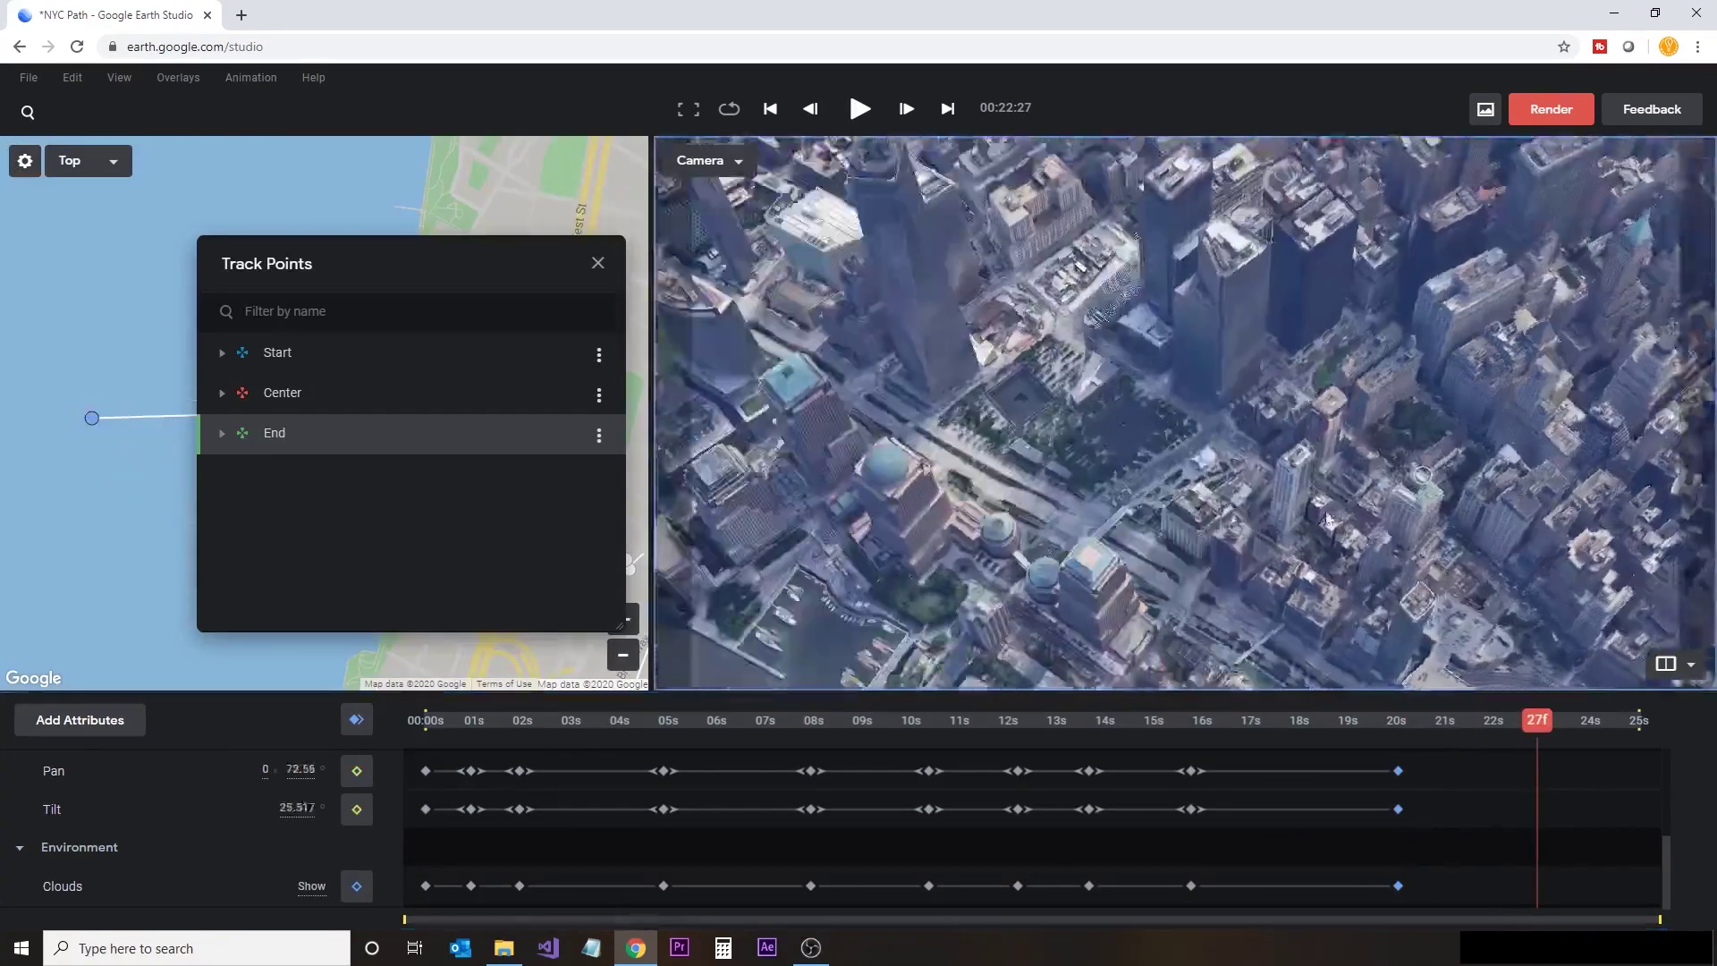
pyautogui.moveTo(1388, 491); pyautogui.dragTo(1154, 371)
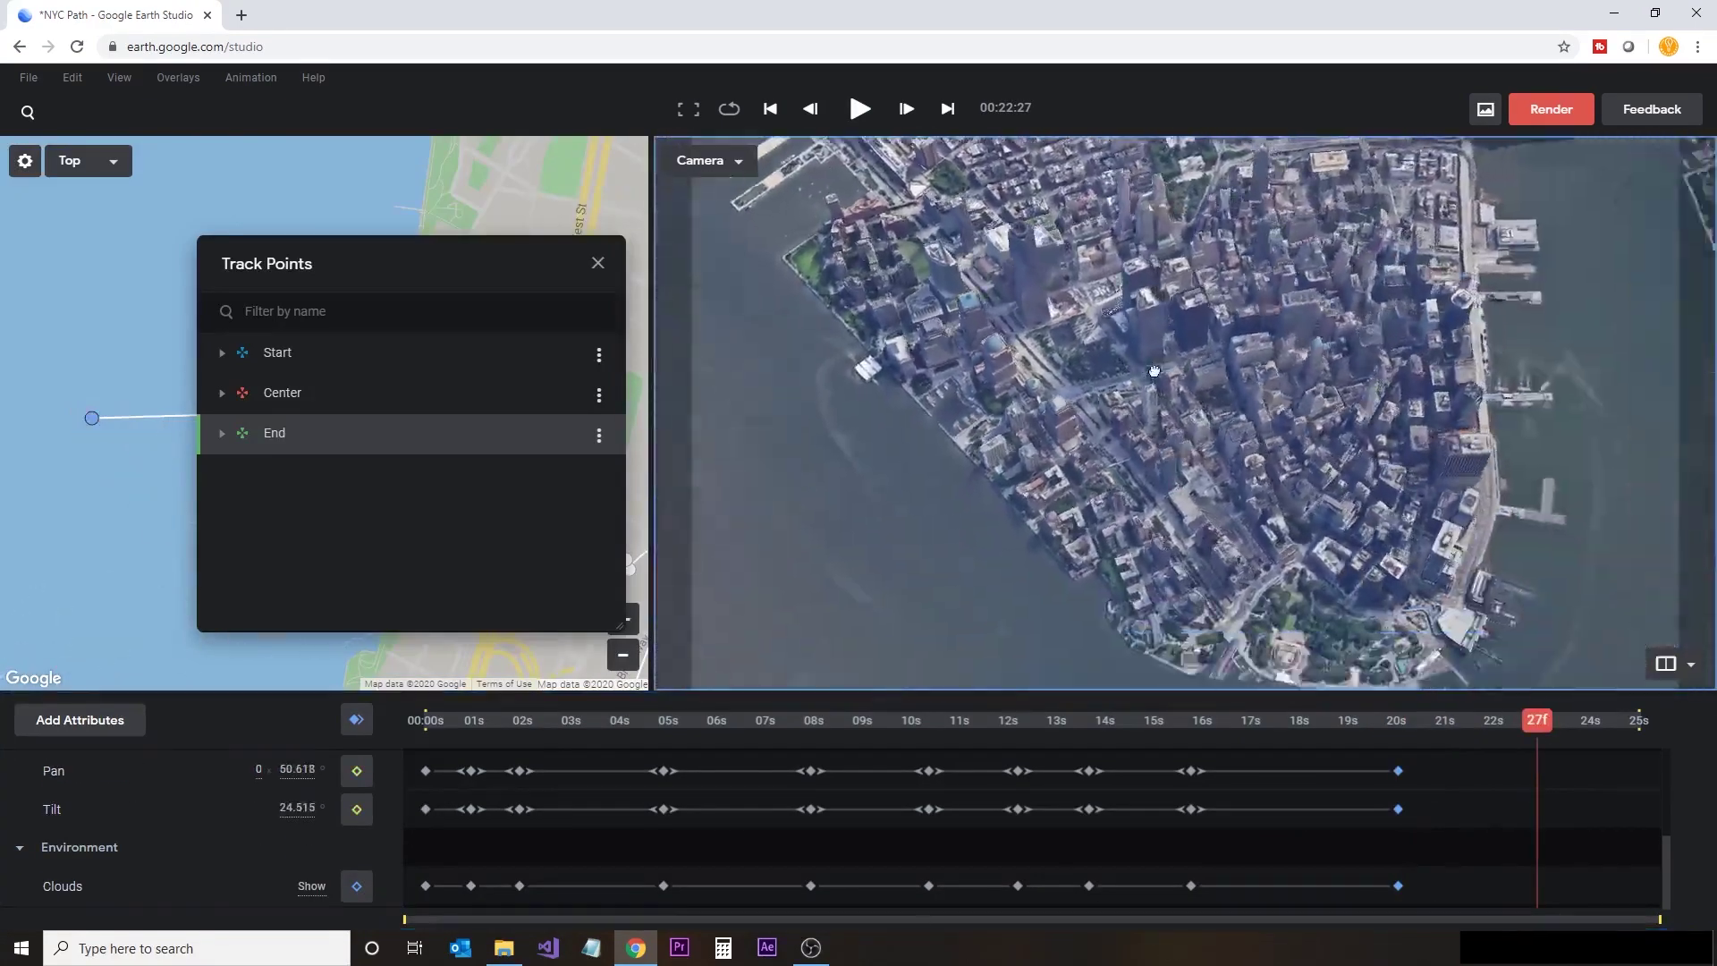
pyautogui.scroll(-5, 1143, 430)
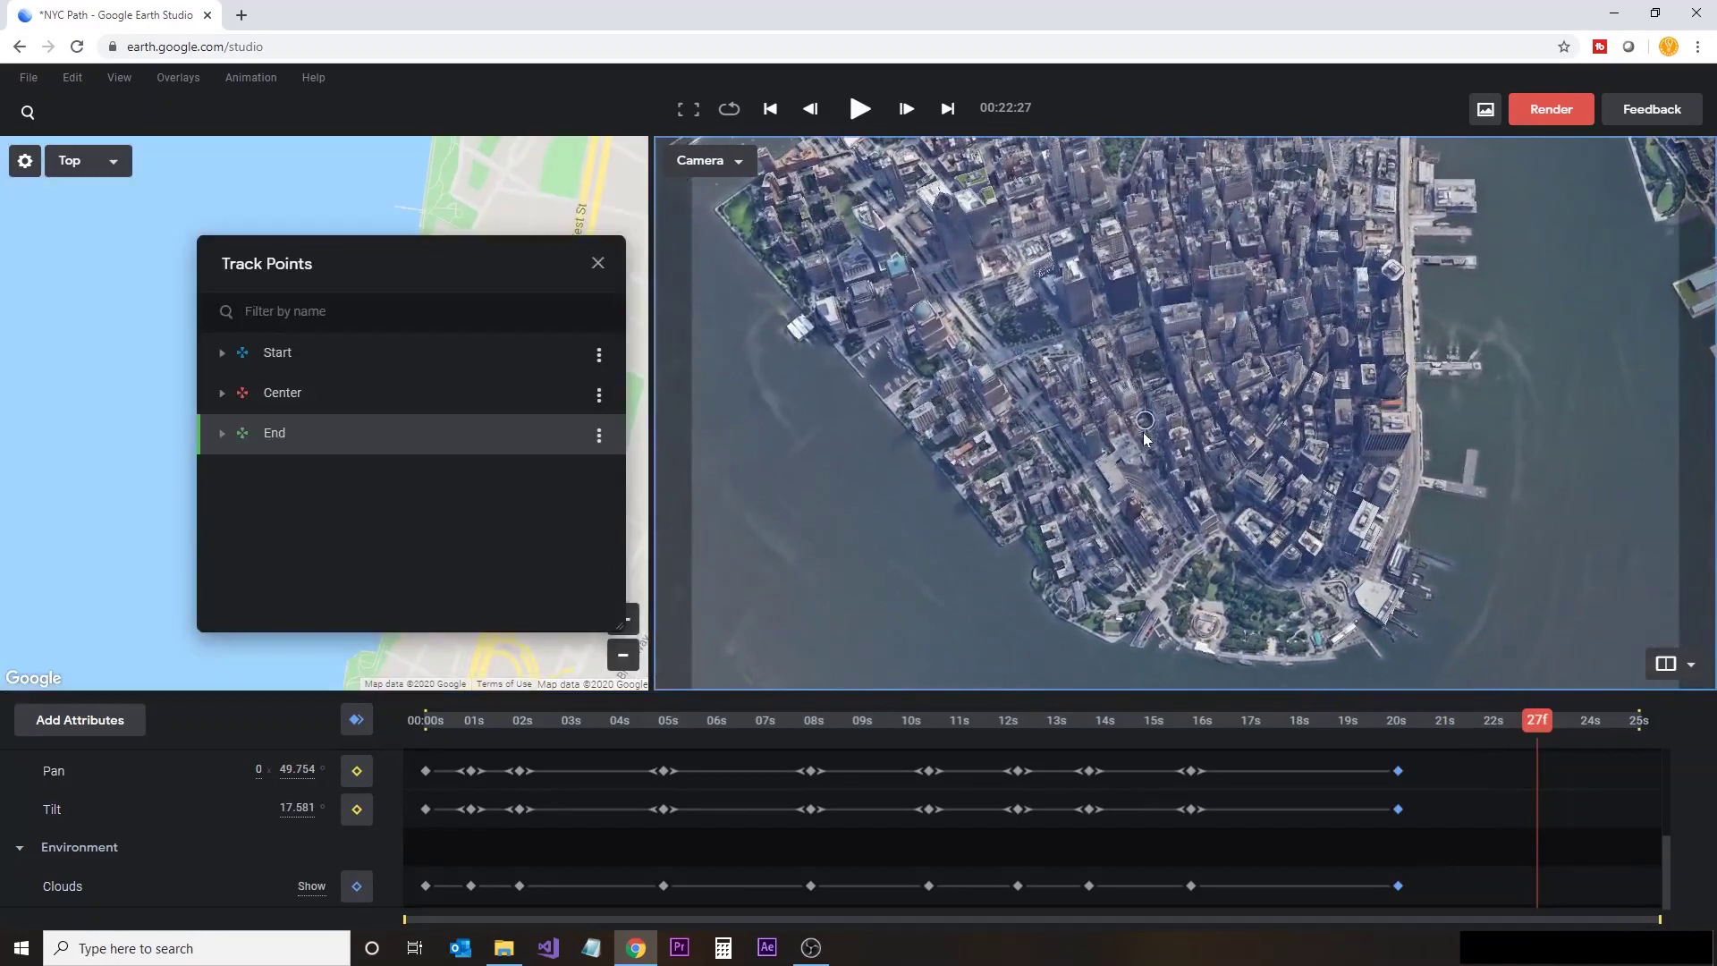
pyautogui.moveTo(1140, 434); pyautogui.dragTo(1073, 442)
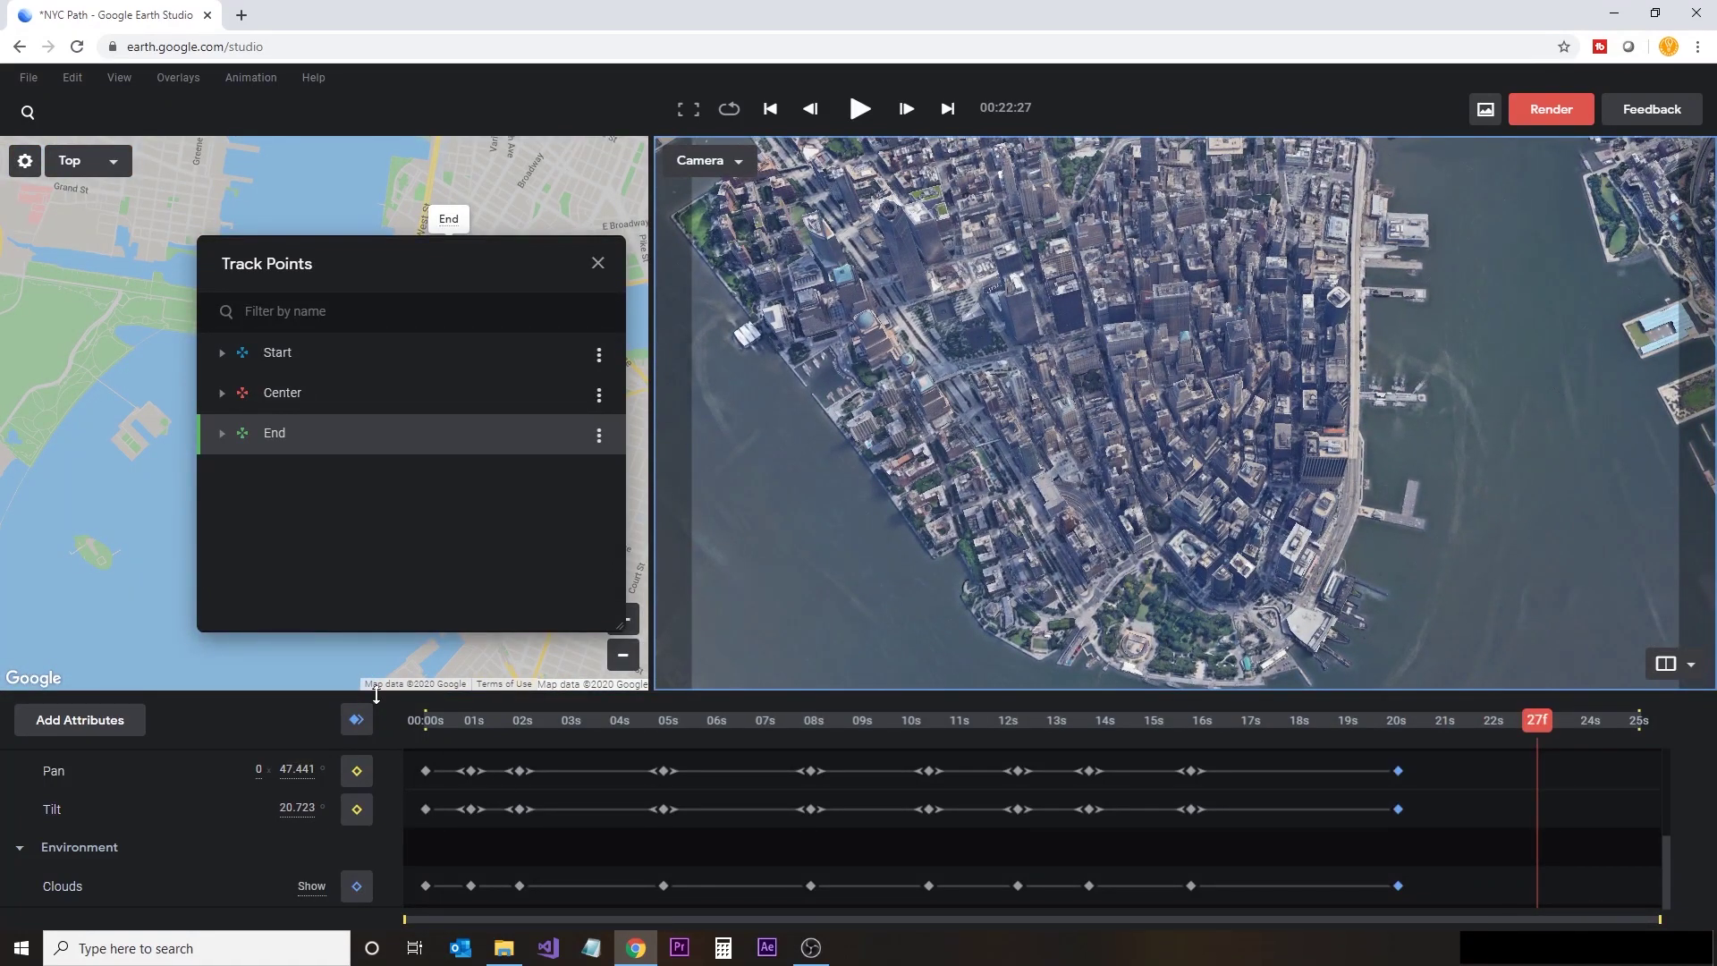
pyautogui.click(356, 720)
# Step: Make the camera keyframes at 0, 1 and 2 seconds linear
pyautogui.moveTo(506, 727); pyautogui.dragTo(407, 902)
pyautogui.scroll(3, 566, 771)
pyautogui.click(586, 703)
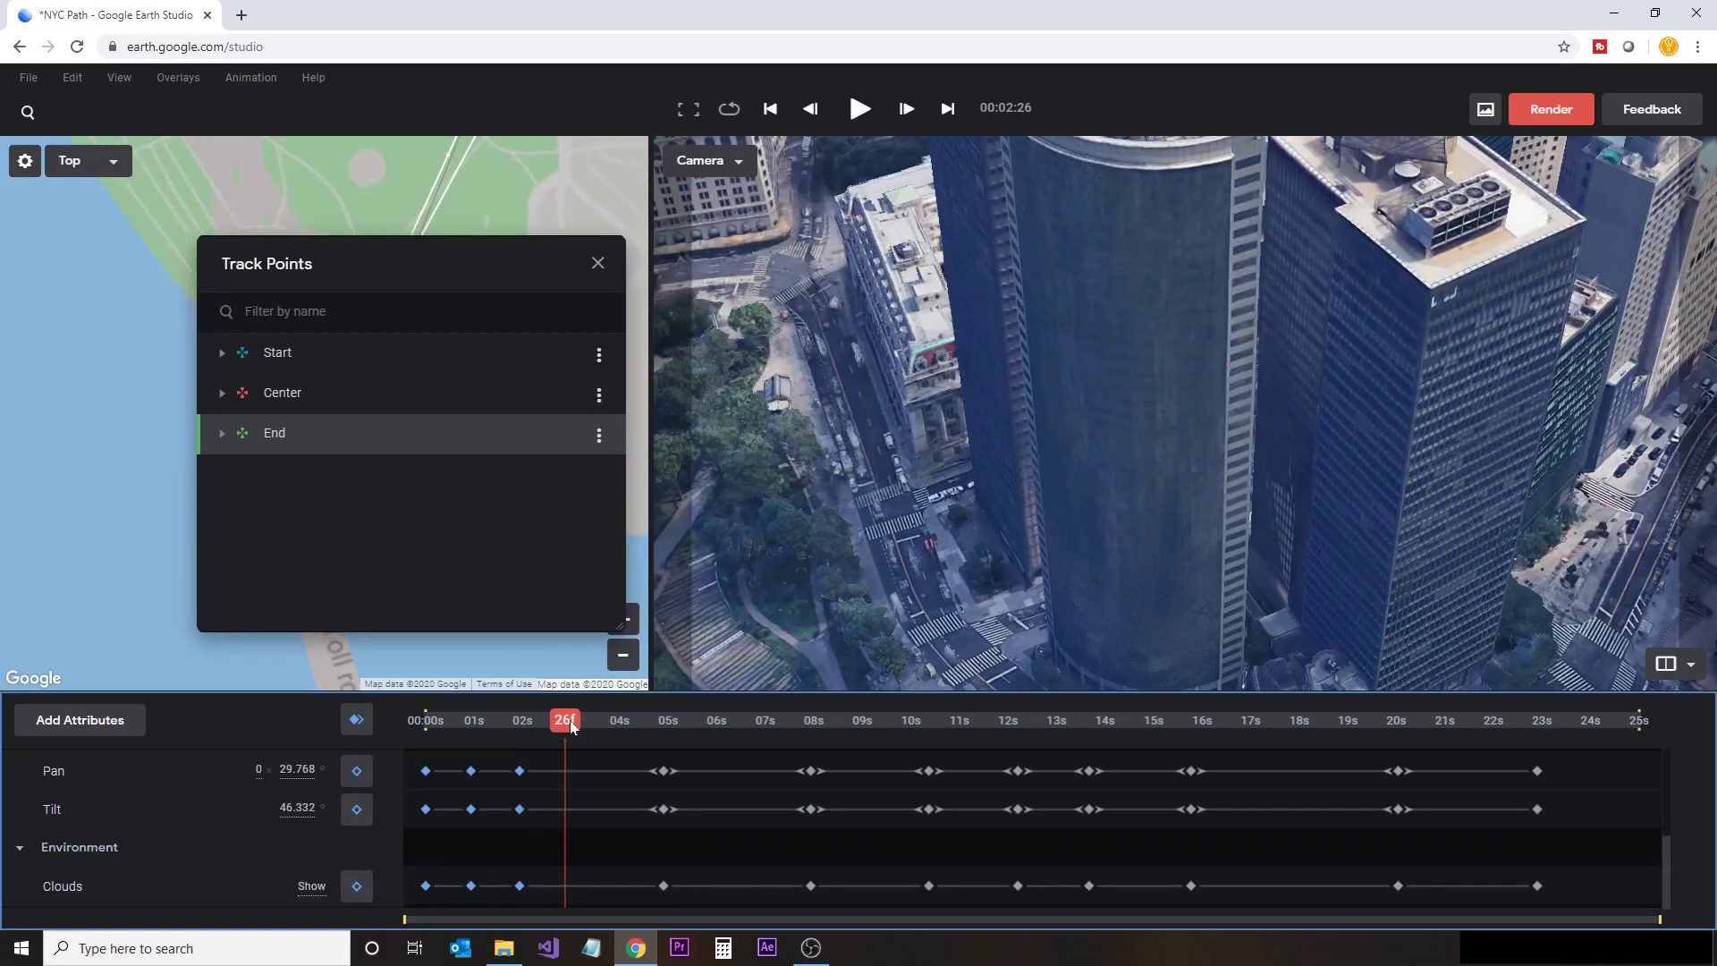
# Step: Keyframe a camera tilt of 10.706 at 00:06:11 and adjust the pan around 00:07:00
pyautogui.moveTo(571, 721); pyautogui.dragTo(736, 796)
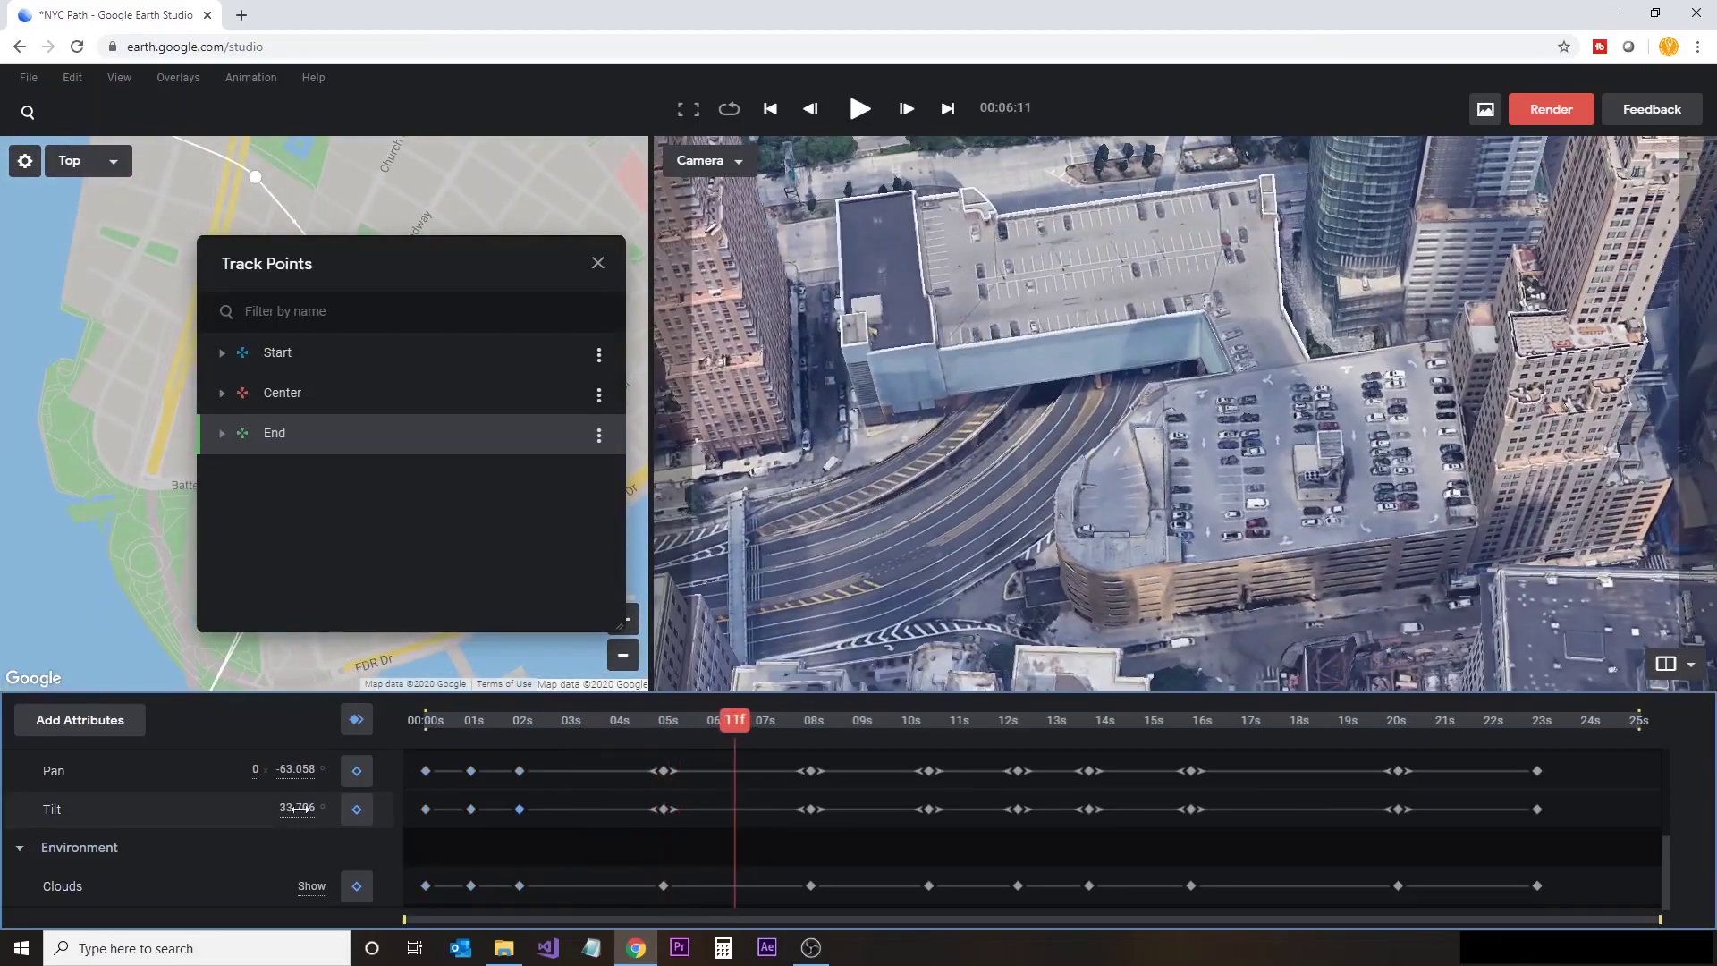
pyautogui.moveTo(297, 808); pyautogui.dragTo(3, 726)
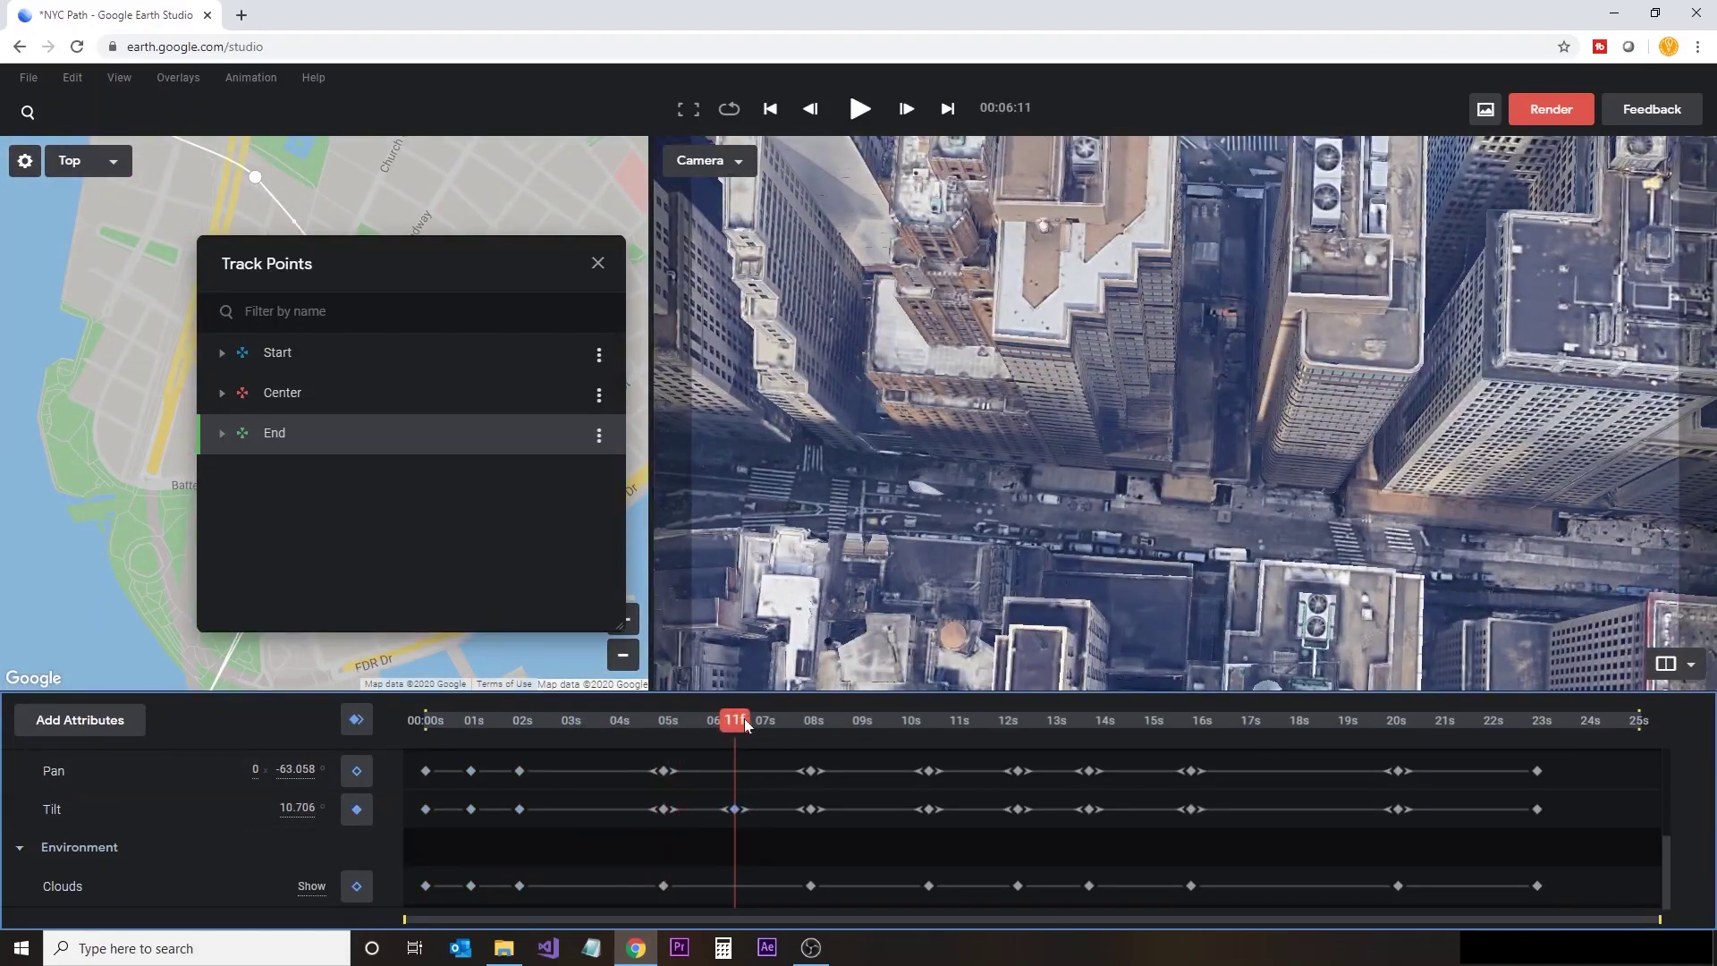
pyautogui.moveTo(744, 716); pyautogui.dragTo(766, 745)
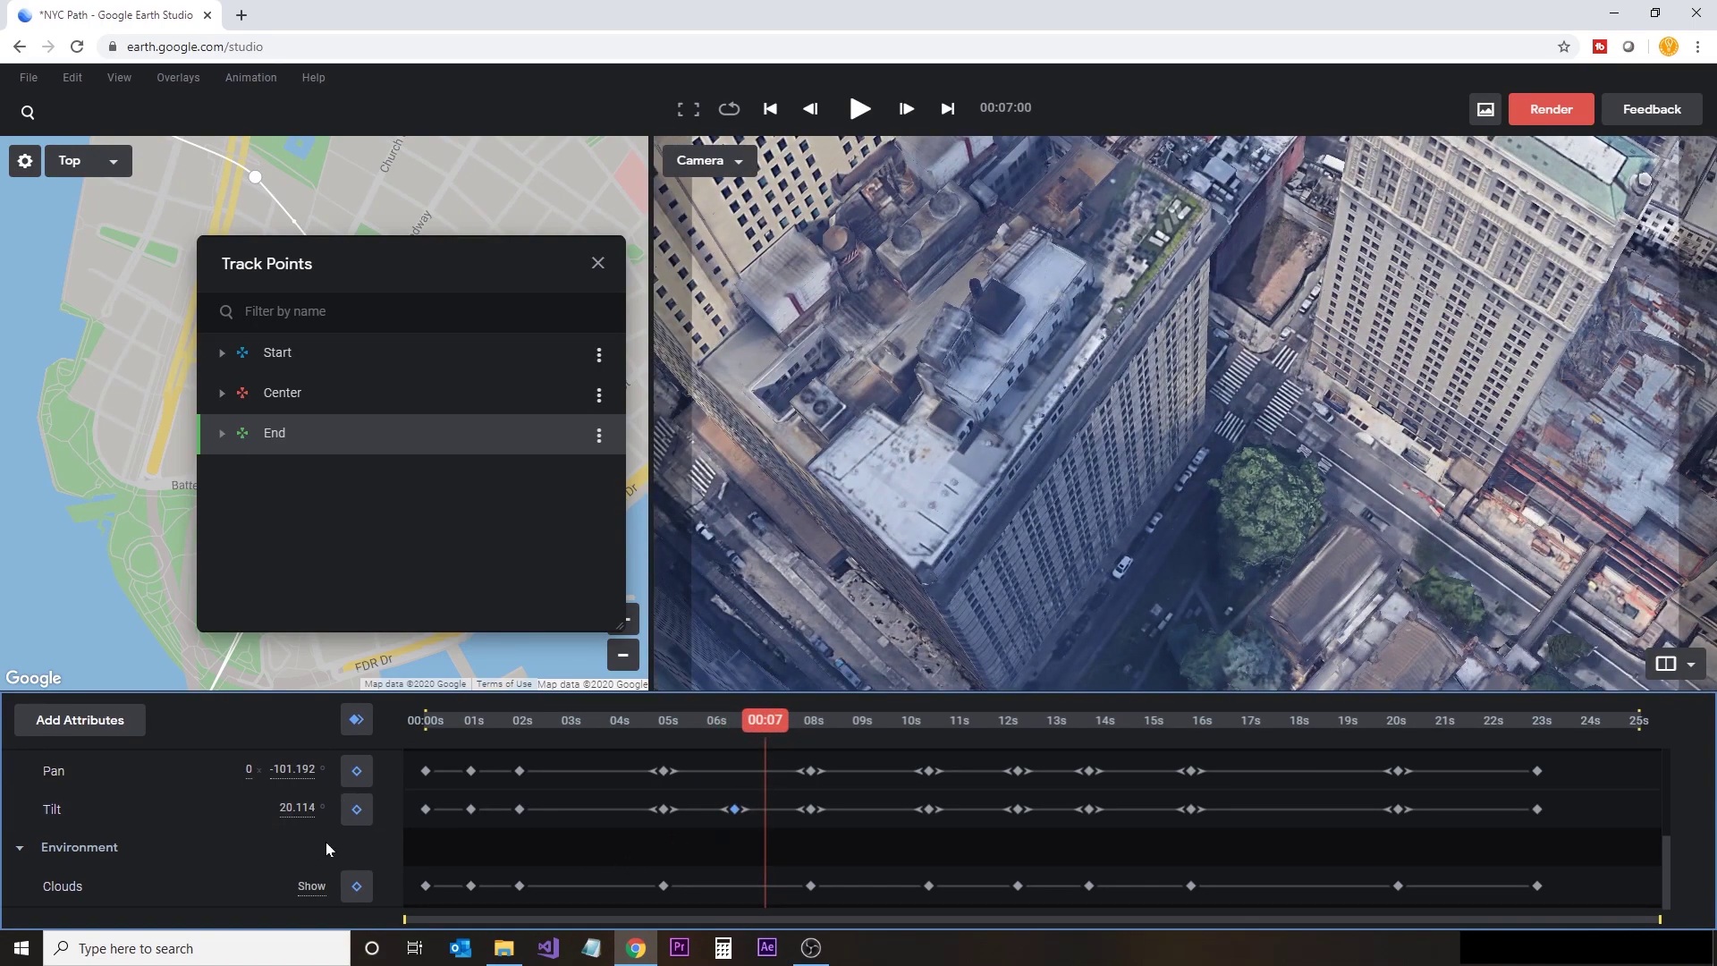
pyautogui.click(771, 726)
pyautogui.moveTo(293, 769); pyautogui.dragTo(21, 756)
# Step: Examine the tilt curve and the camera motion around 14 to 15 seconds
pyautogui.moveTo(770, 723); pyautogui.dragTo(1146, 804)
pyautogui.click(143, 786)
pyautogui.click(811, 885)
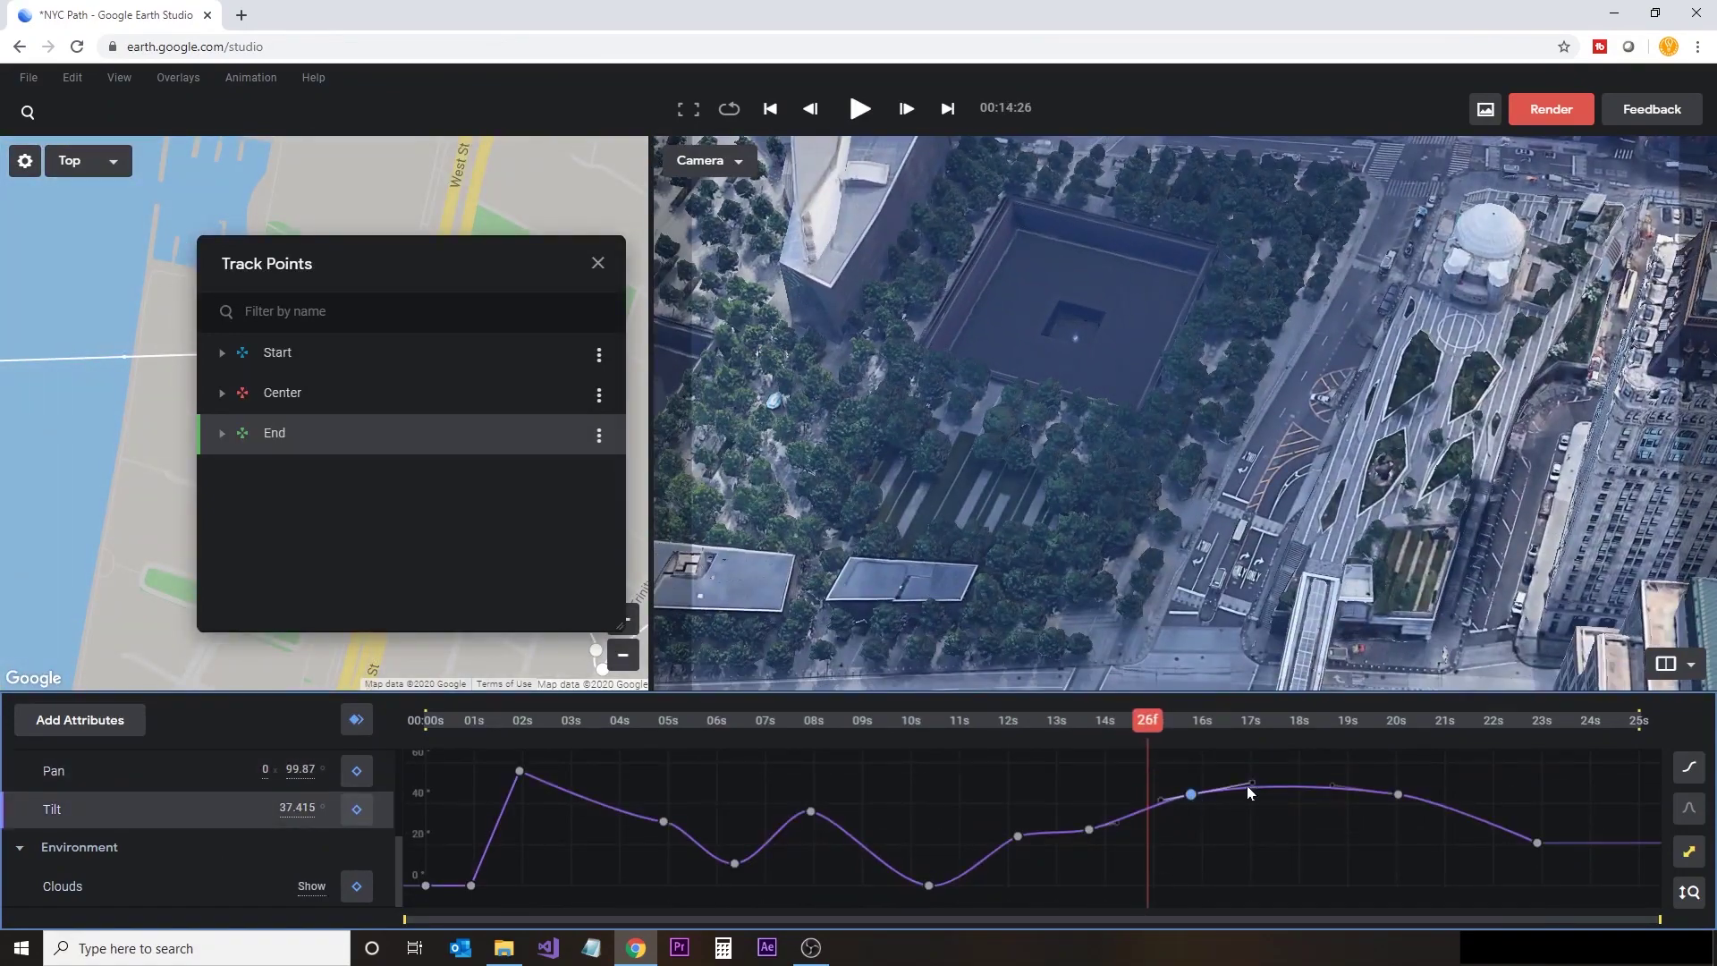
pyautogui.moveTo(1248, 786); pyautogui.dragTo(1107, 805)
pyautogui.moveTo(1105, 722); pyautogui.dragTo(1151, 845)
# Step: Smooth the altitude curve around its keyframe between 15 and 16 seconds
pyautogui.click(129, 776)
pyautogui.scroll(1, 129, 776)
pyautogui.click(157, 787)
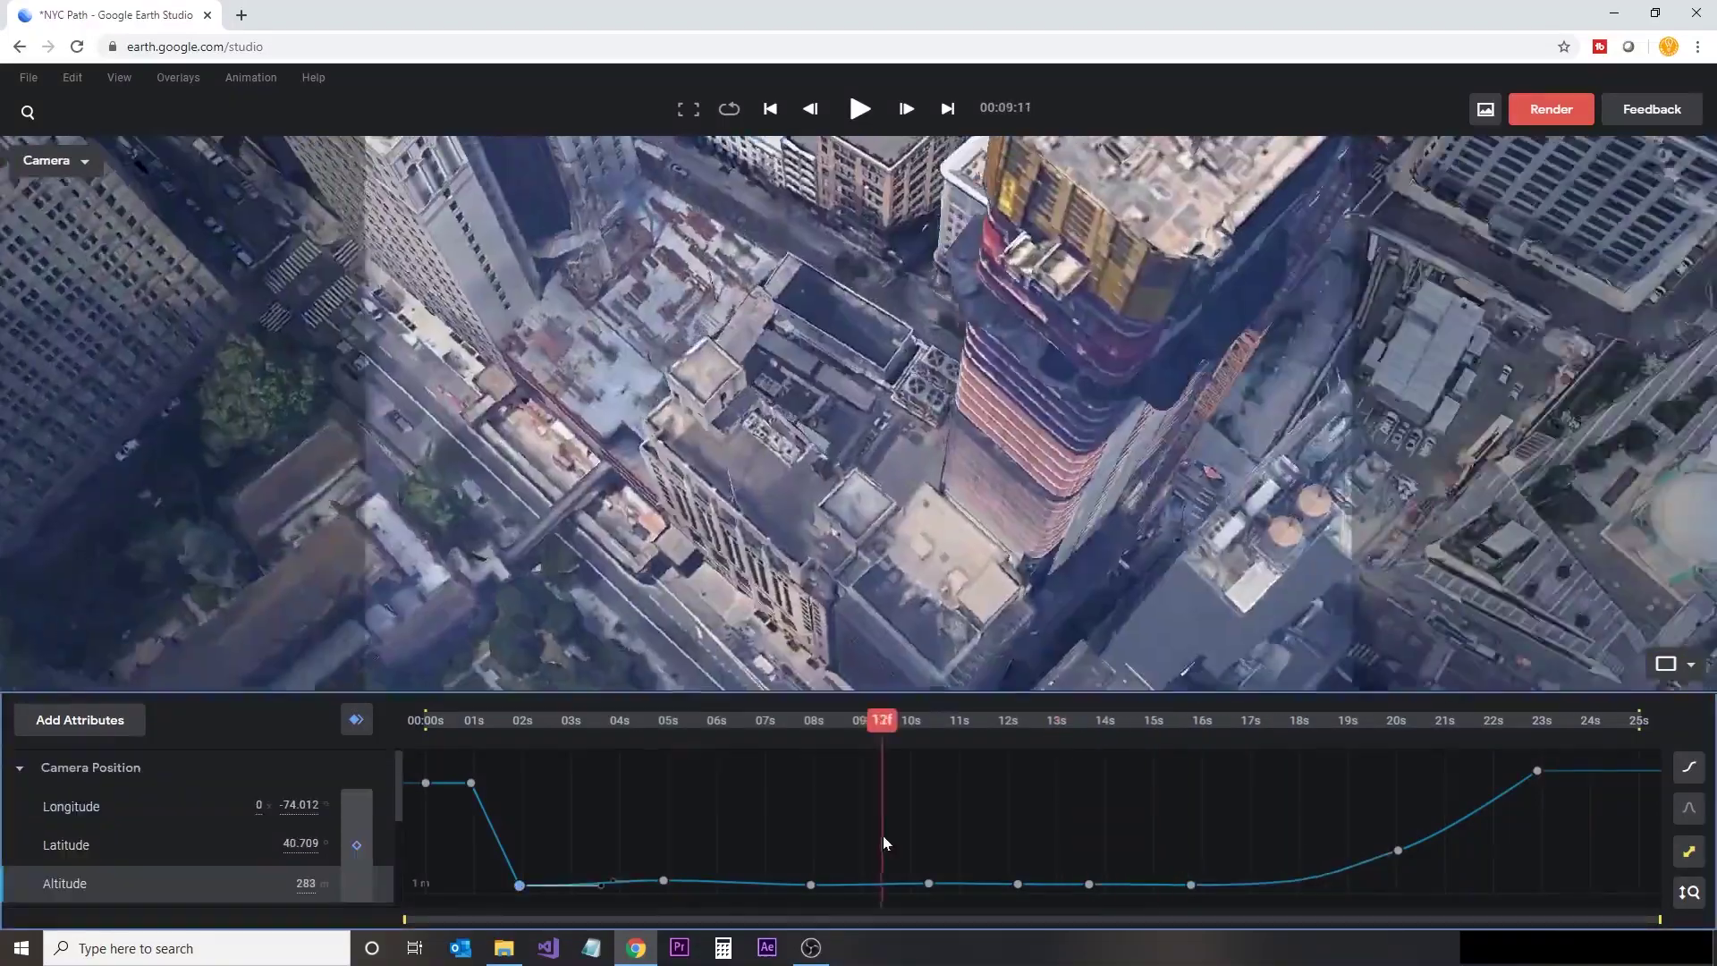
pyautogui.moveTo(882, 835); pyautogui.dragTo(1025, 886)
# Step: Set the render's file destination to the NYC project folder and allow the site to view its files
pyautogui.click(1552, 112)
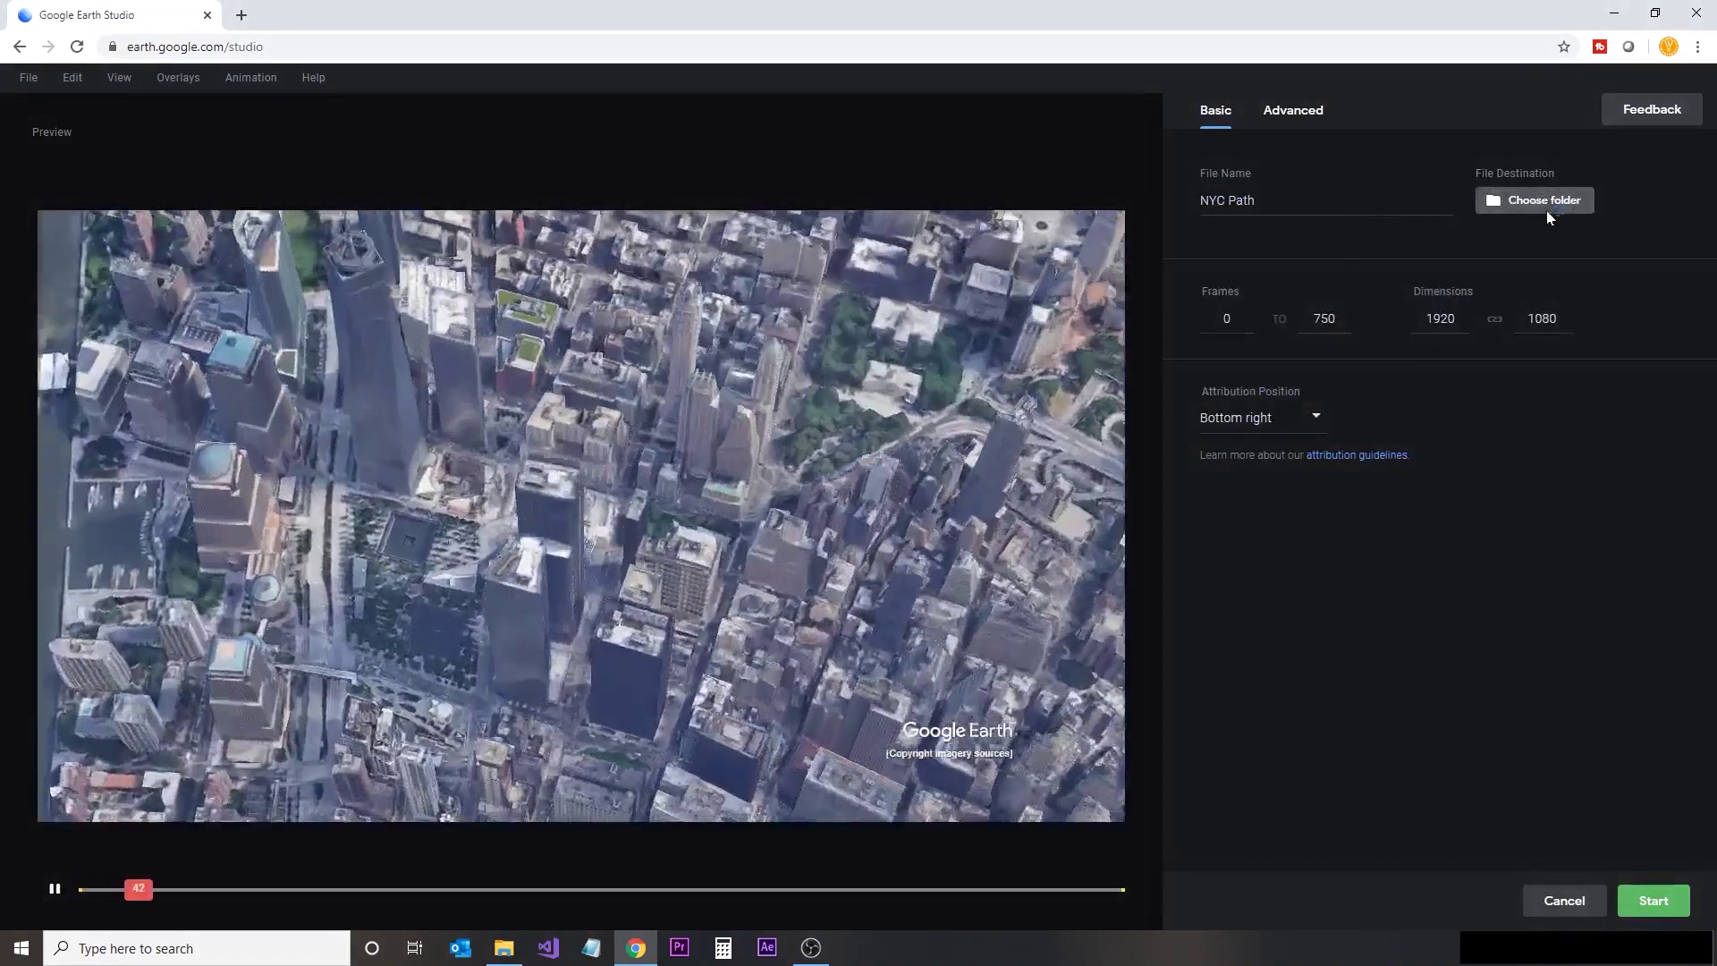
pyautogui.click(1548, 204)
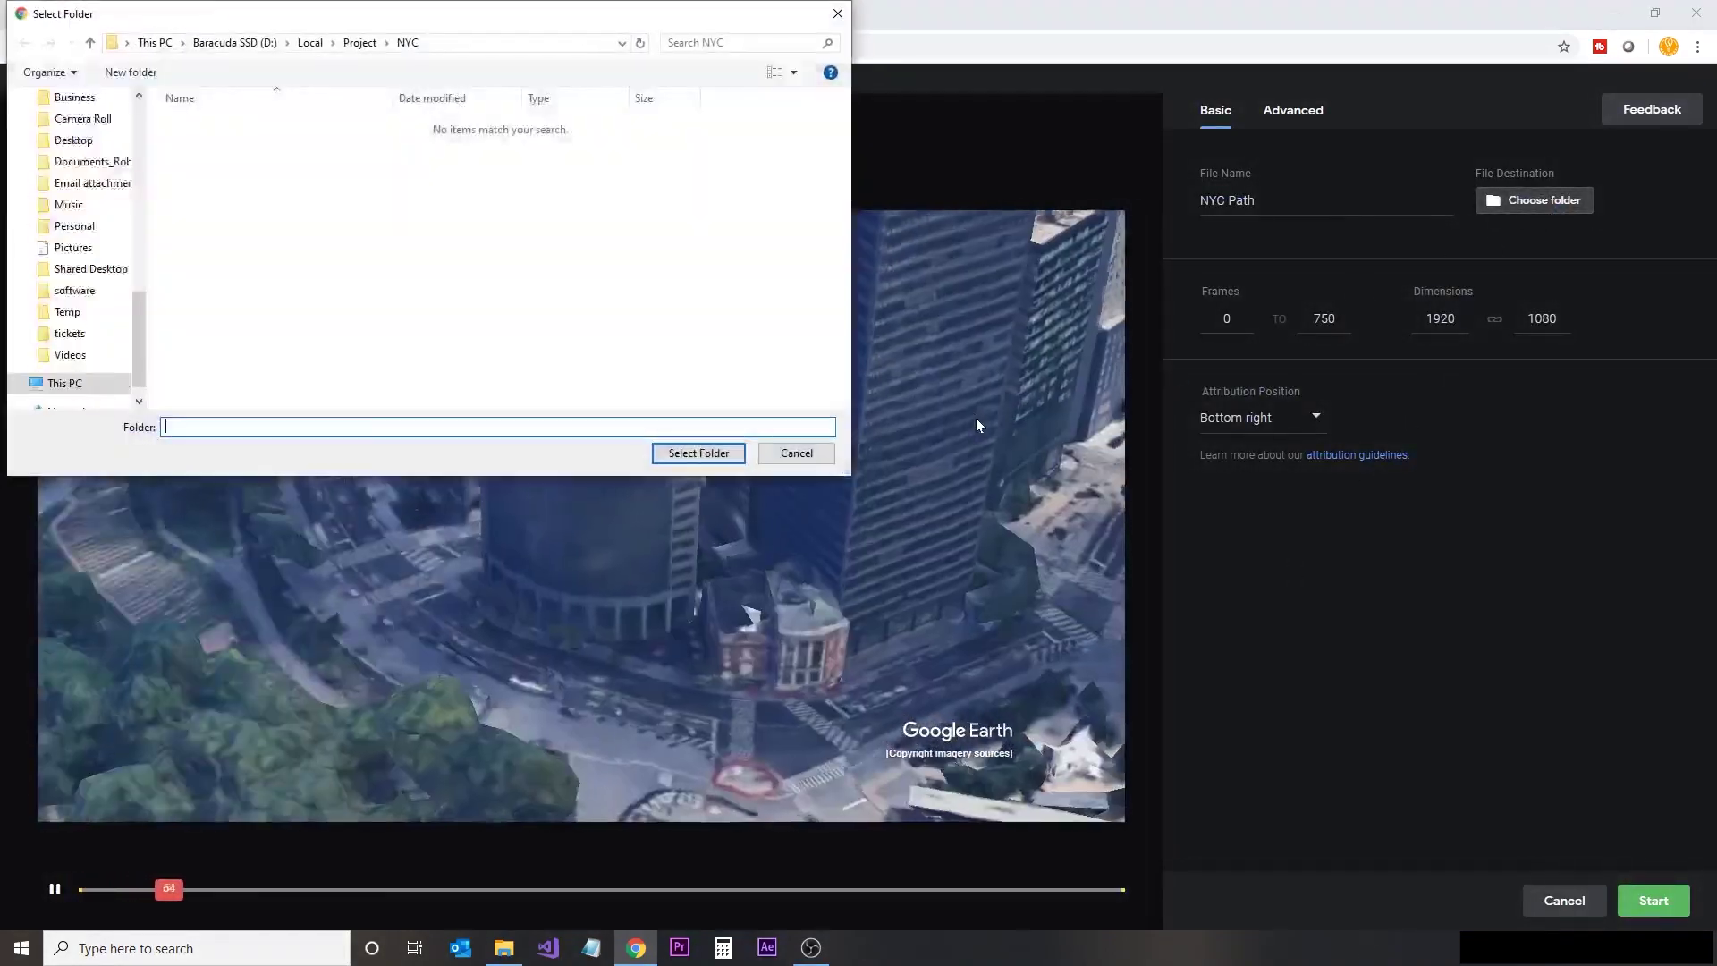
pyautogui.click(407, 43)
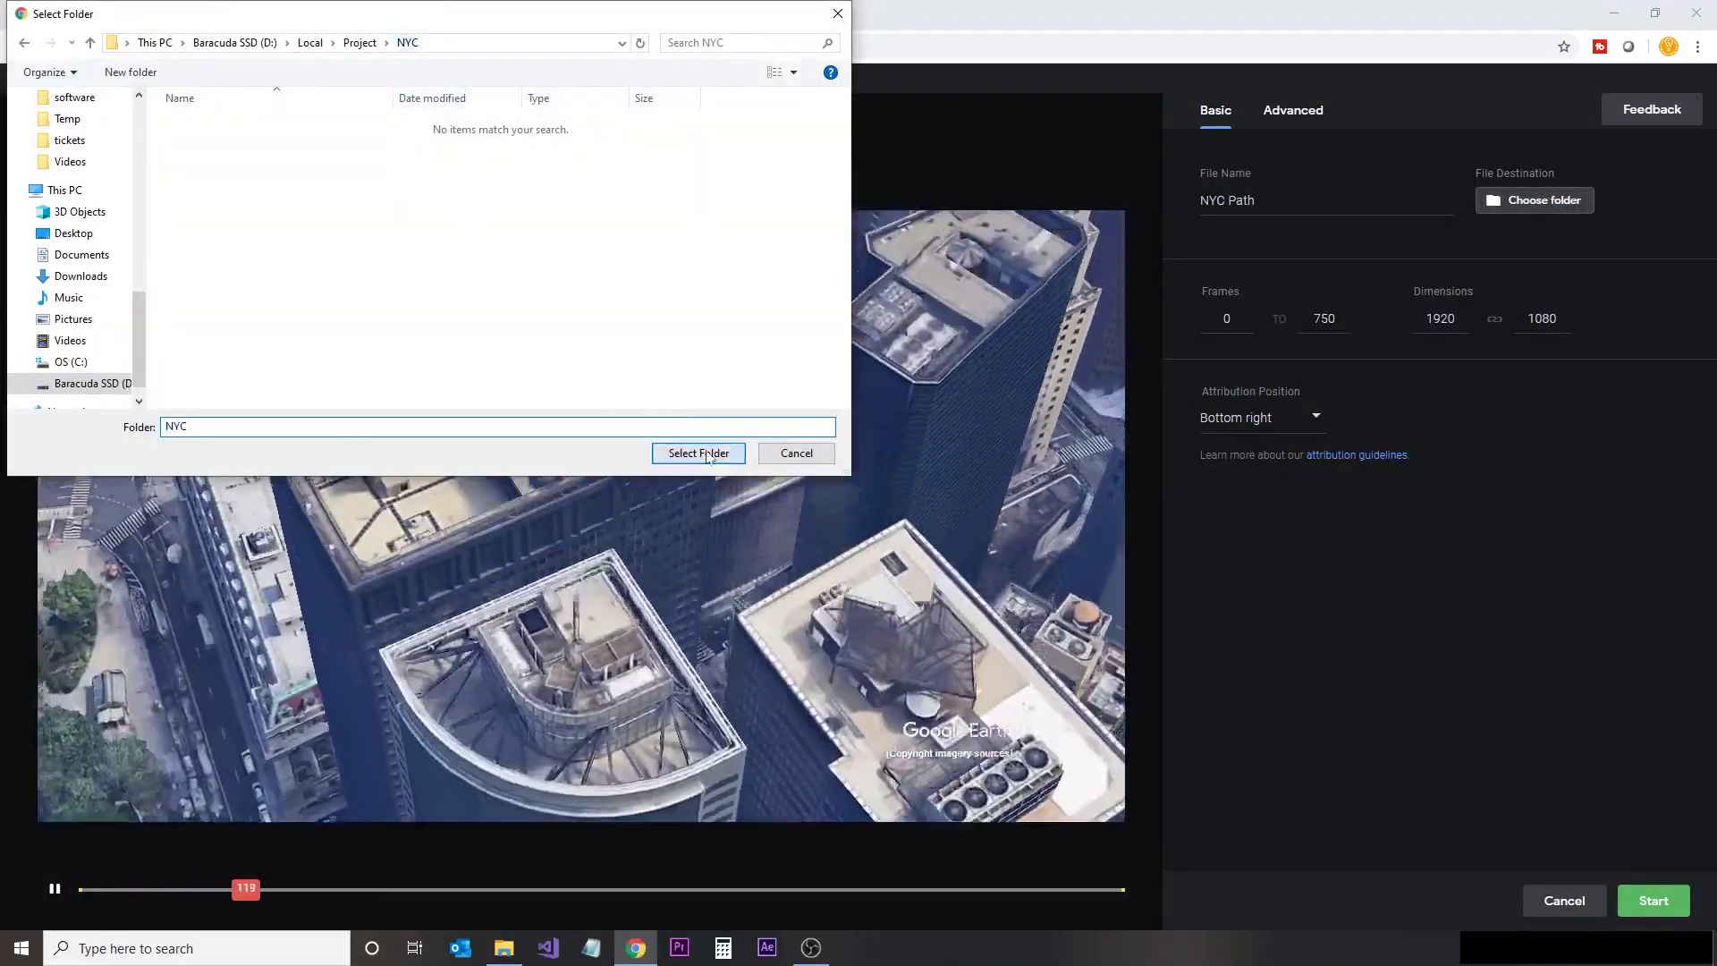
pyautogui.click(699, 453)
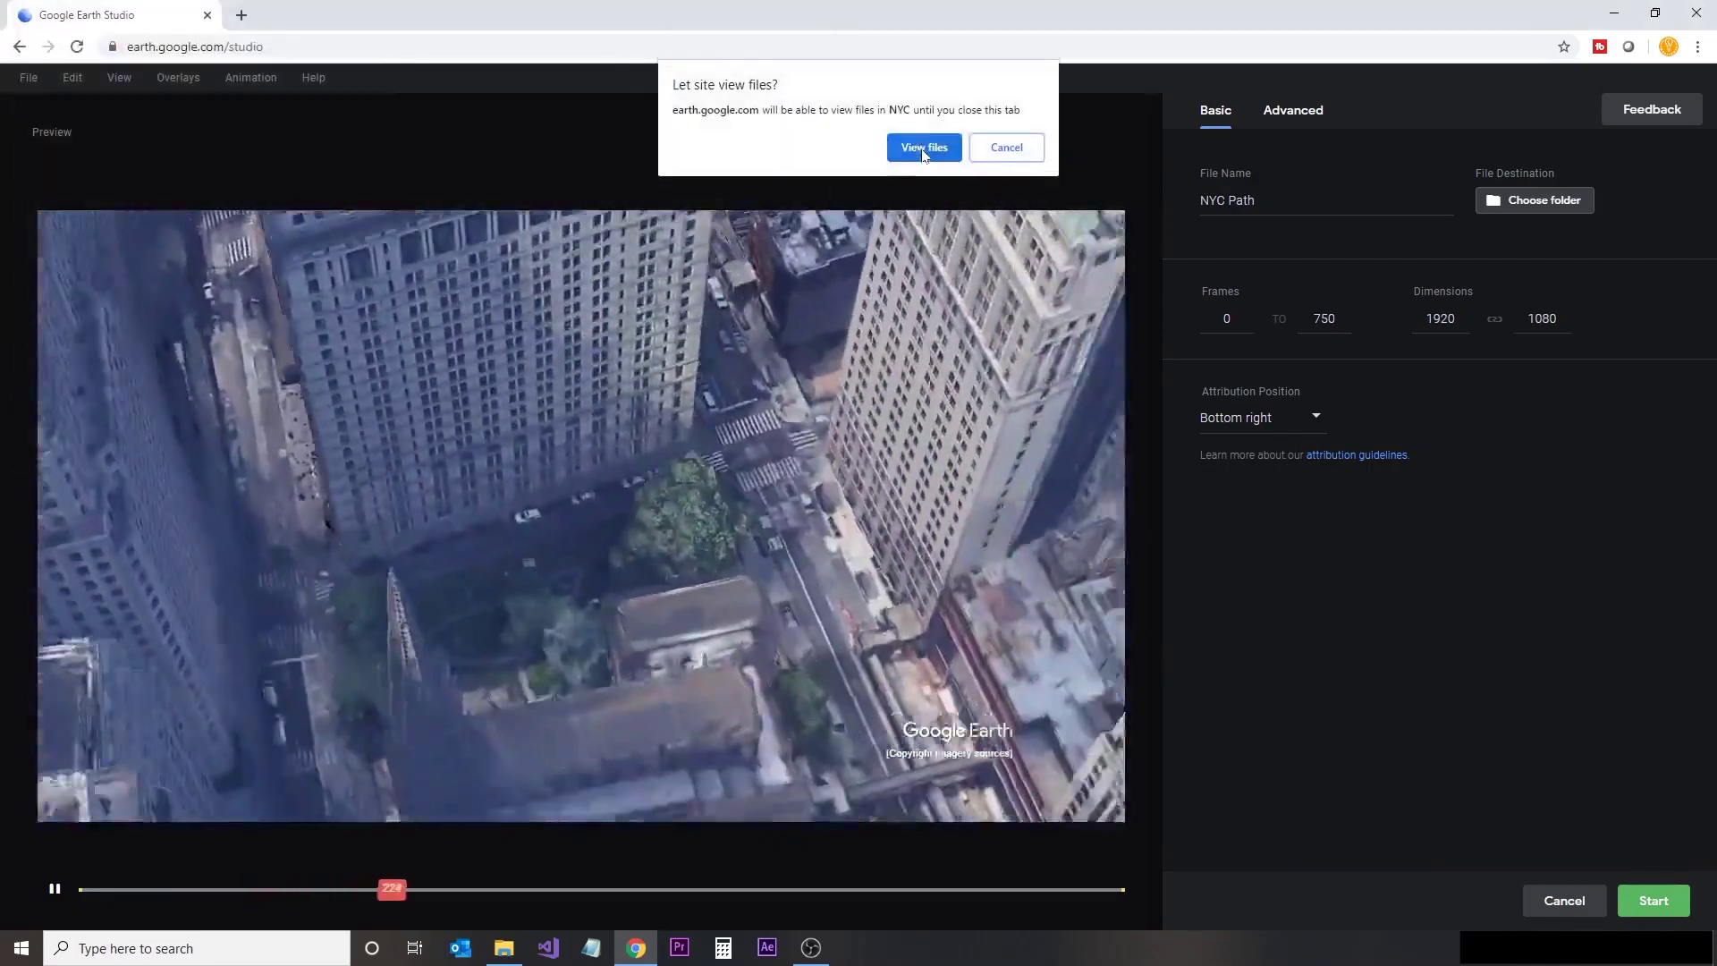
pyautogui.click(924, 149)
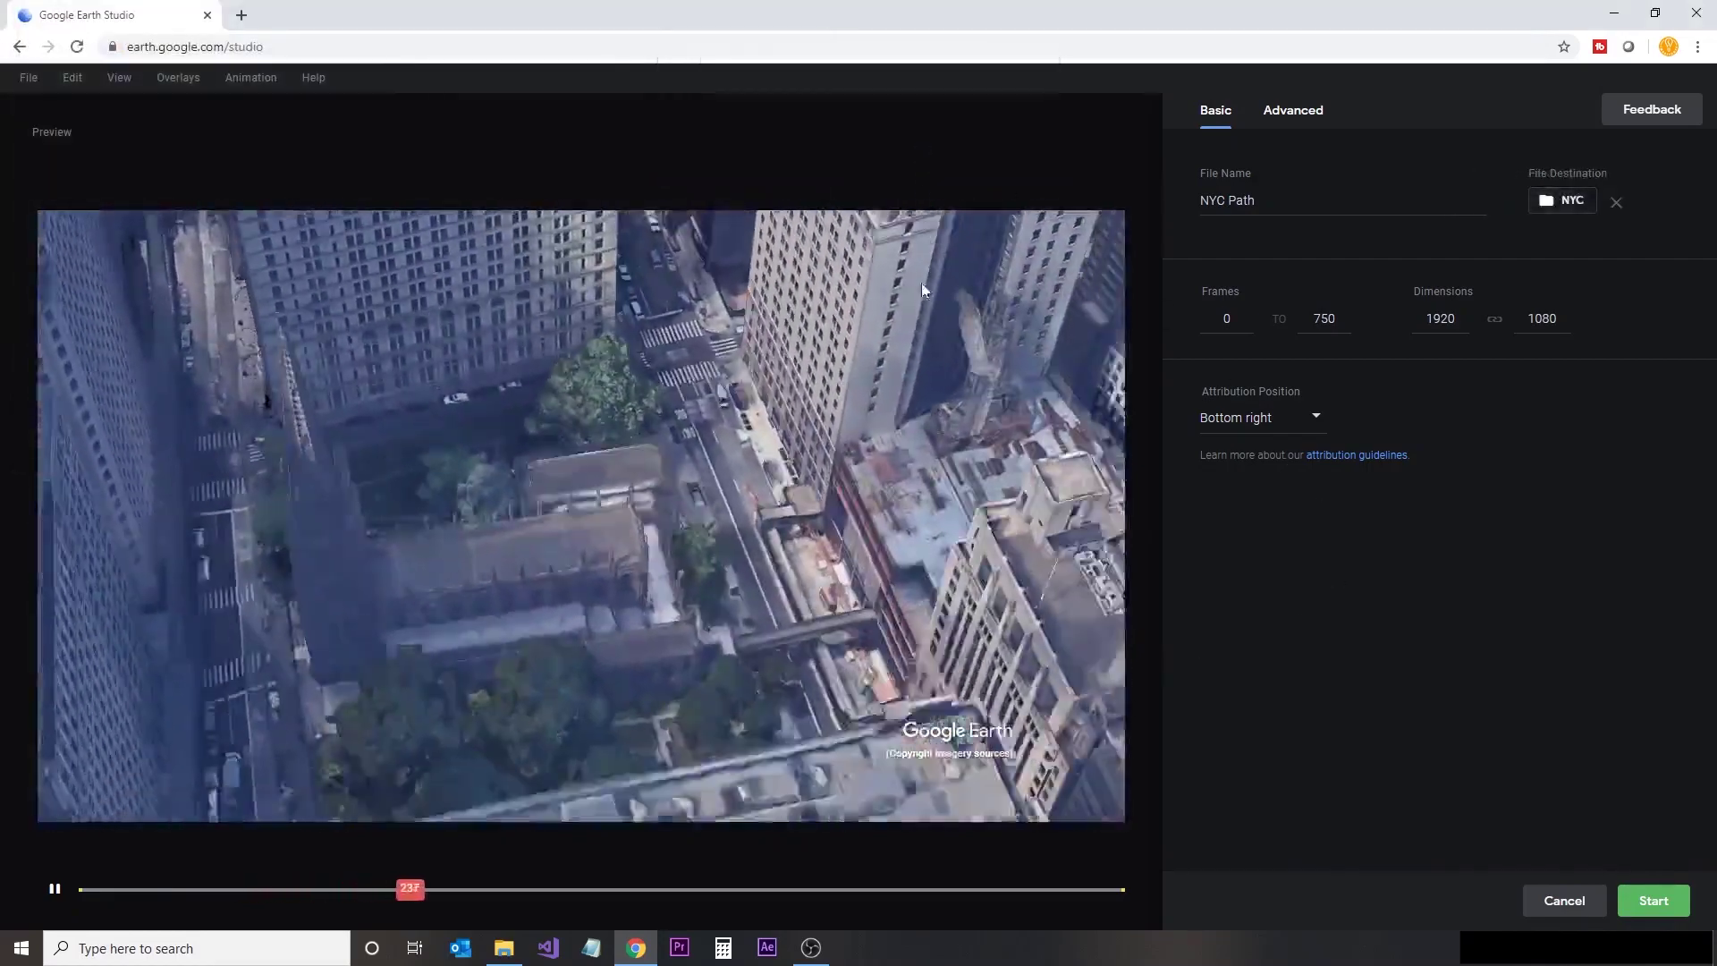
# Step: Set the render dimensions to 3840 by 2160 and start rendering NYC Path
pyautogui.doubleClick(1541, 318)
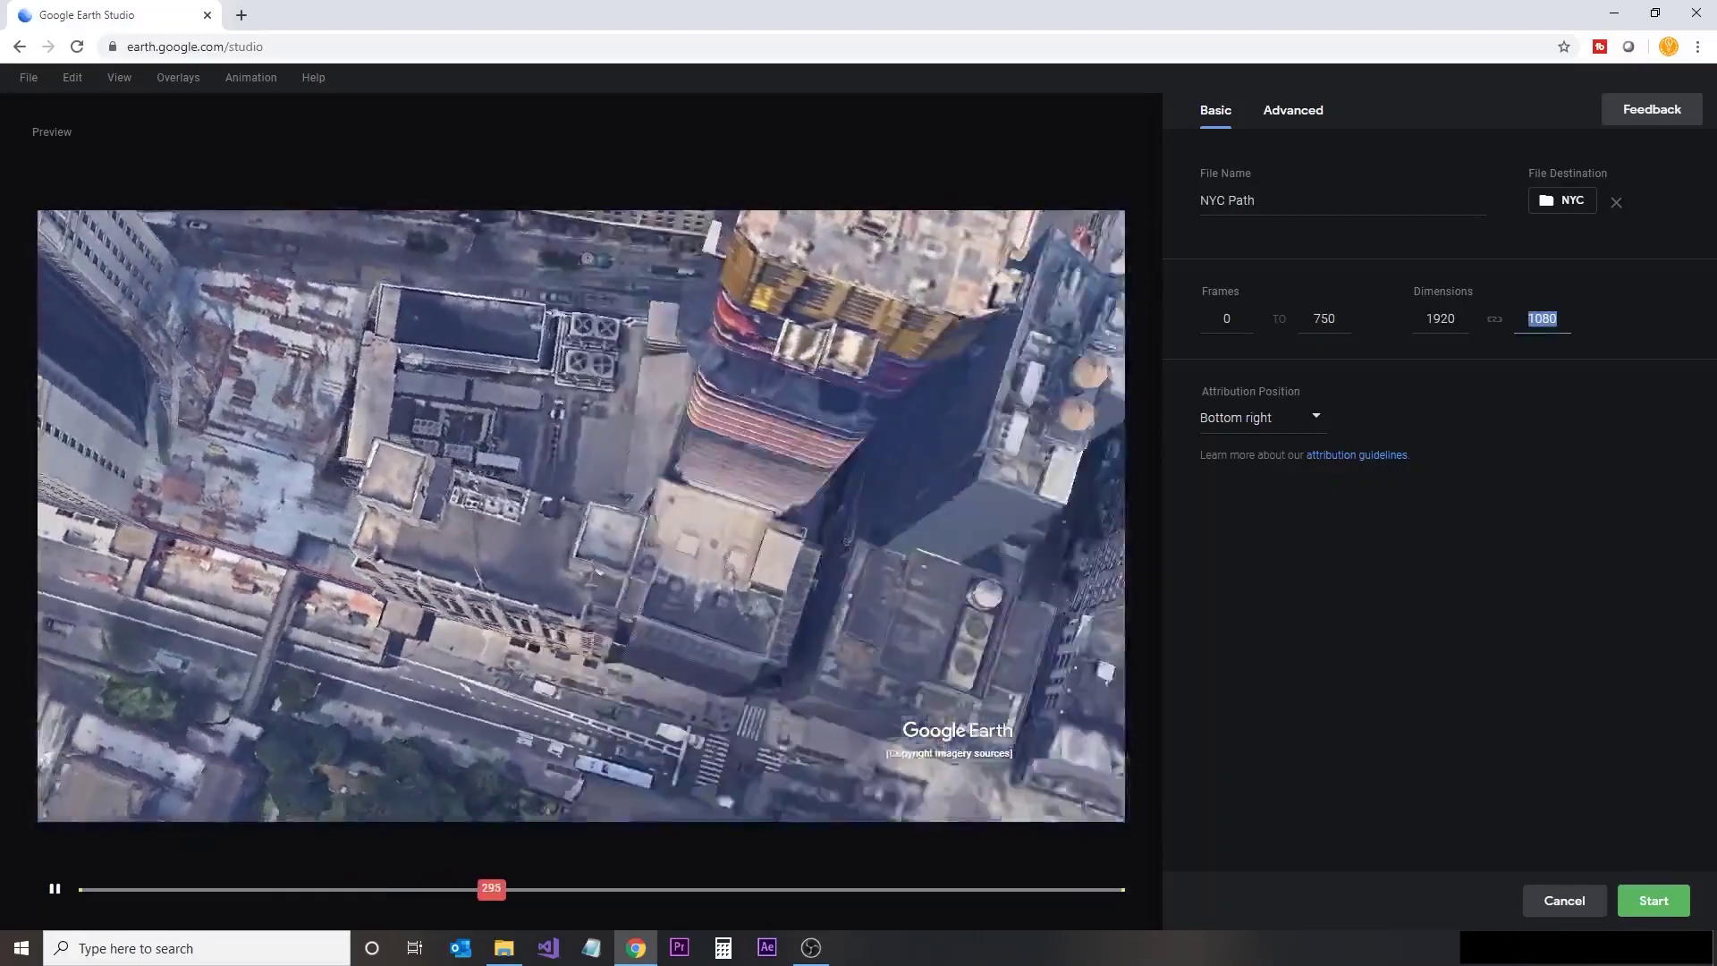
pyautogui.write('2160')
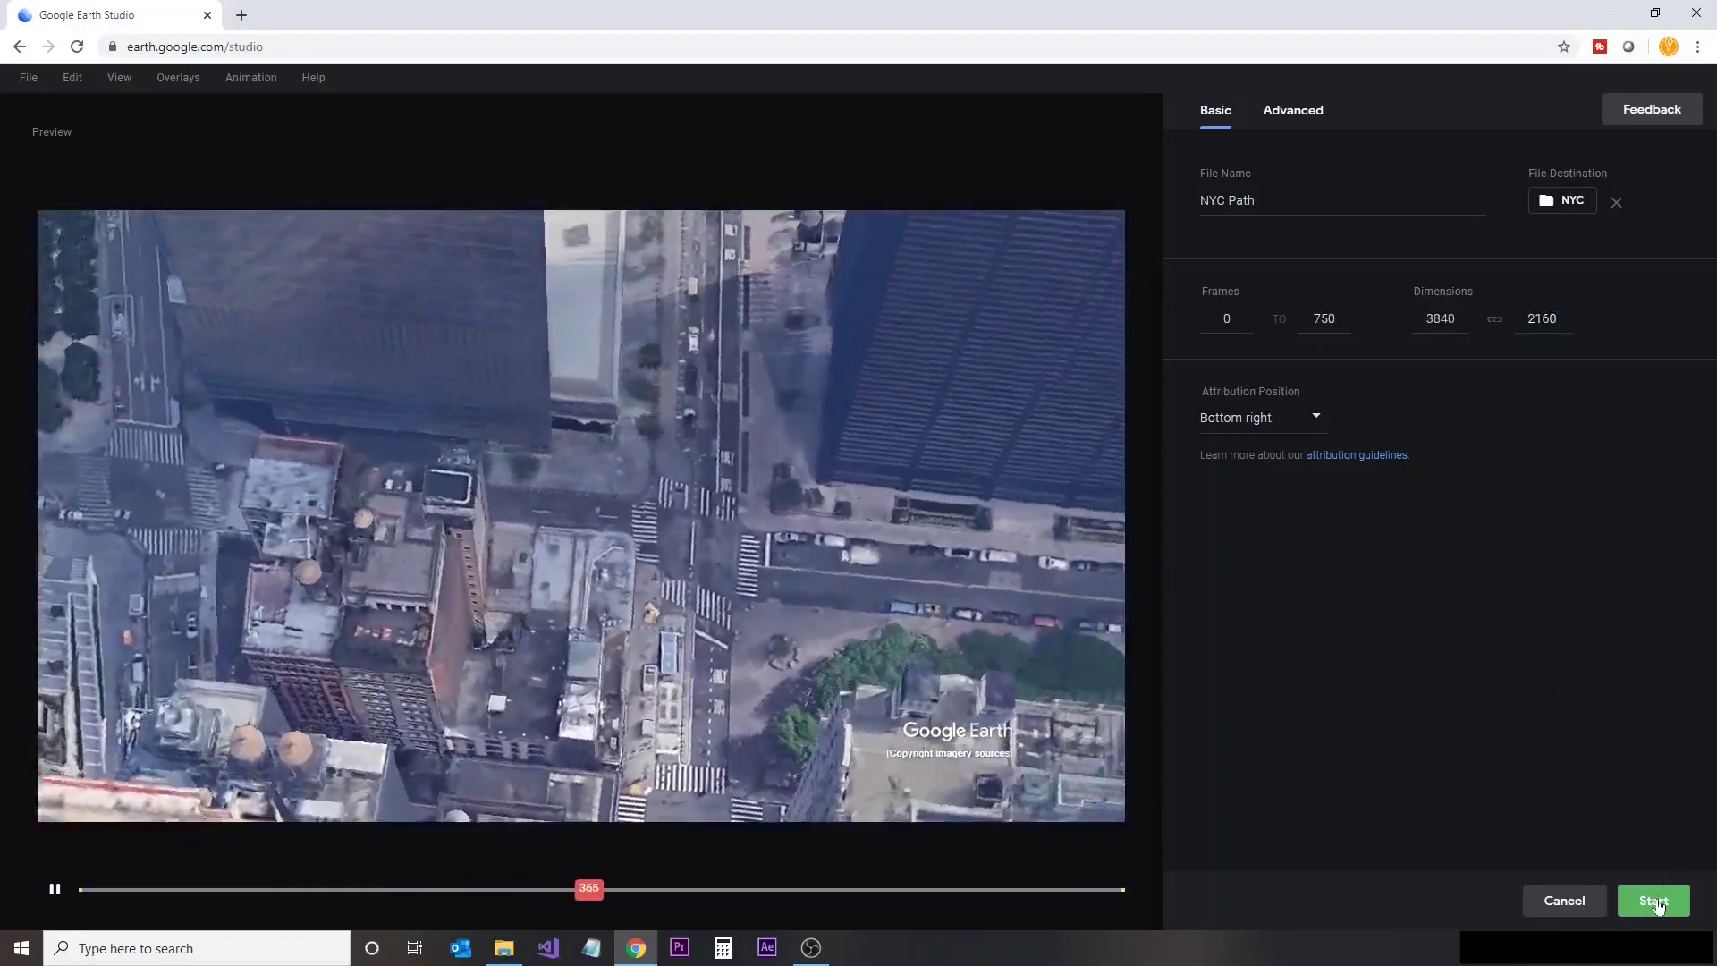
pyautogui.click(1655, 902)
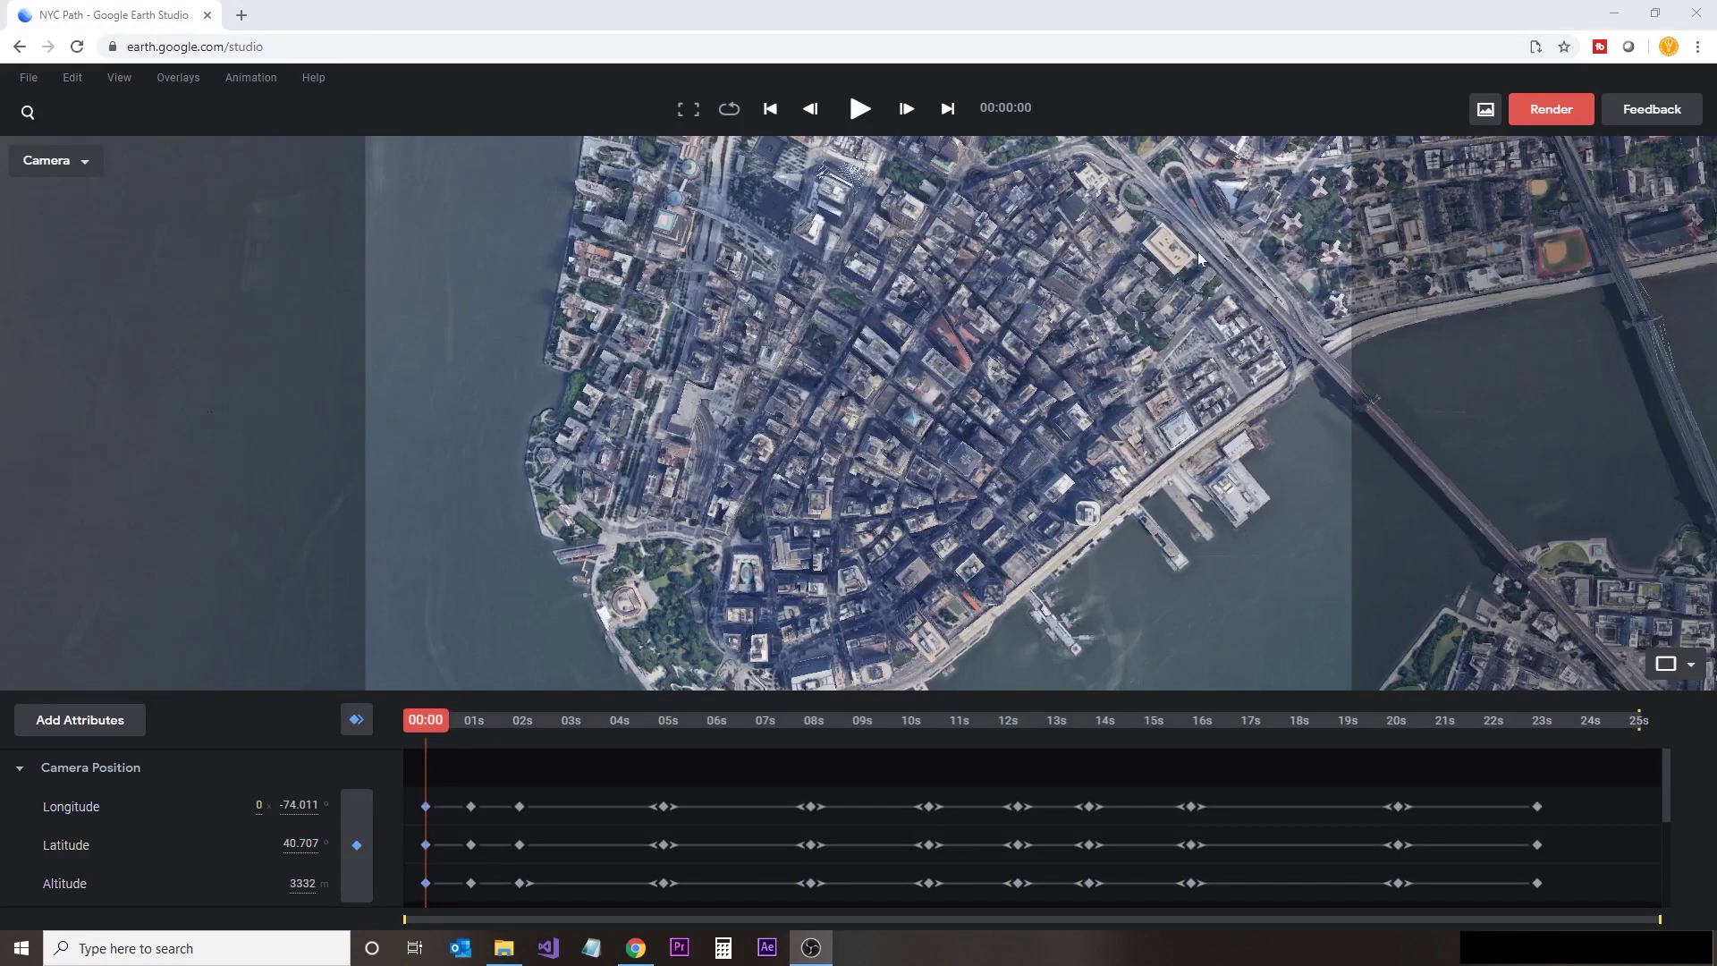
# Step: Add the 3D Buildings attribute to the project's animation attributes
pyautogui.click(103, 724)
pyautogui.scroll(-4, 113, 779)
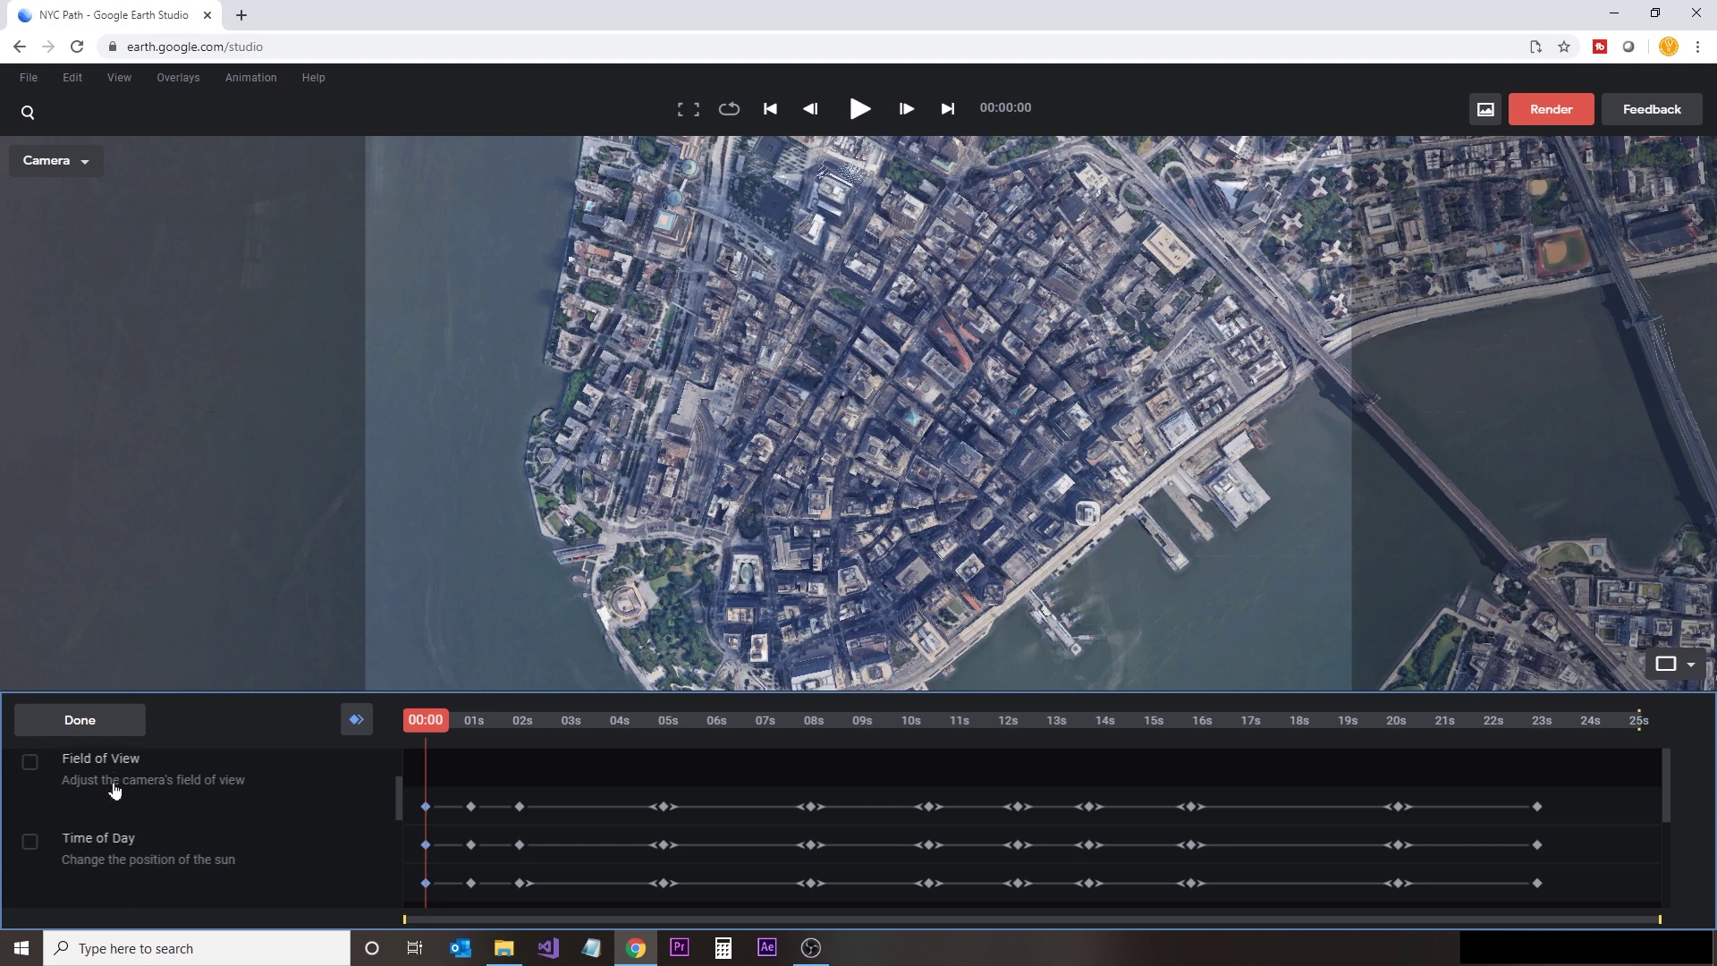
pyautogui.scroll(-2, 115, 790)
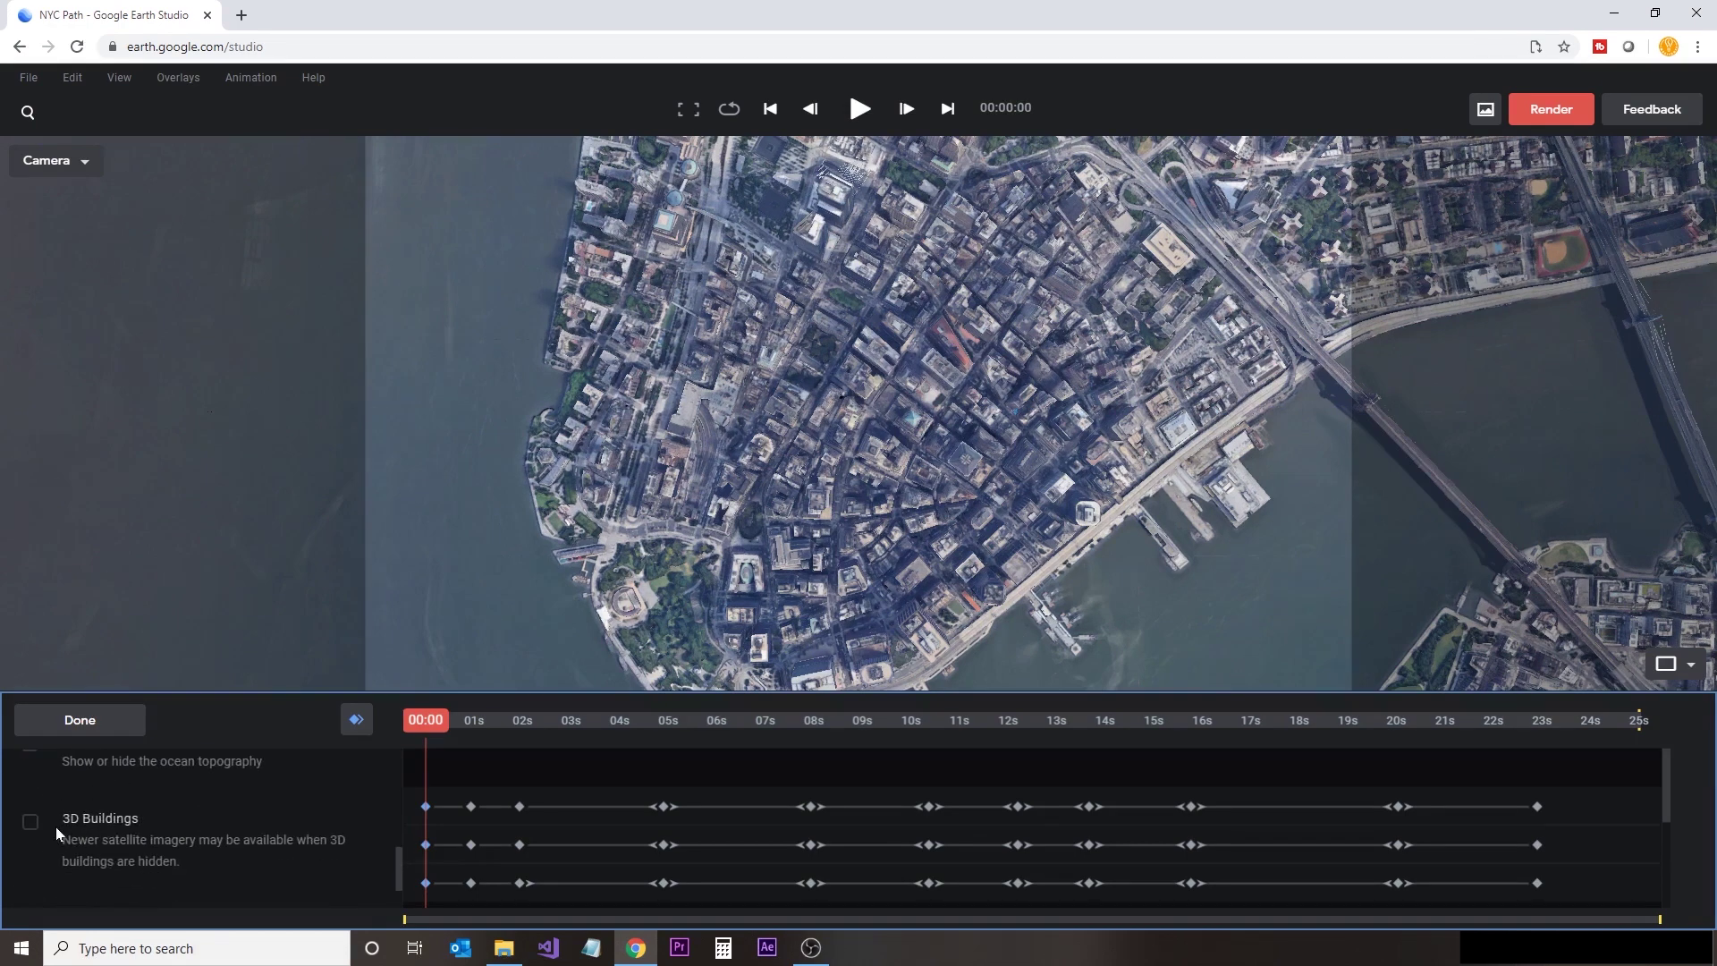
pyautogui.click(75, 727)
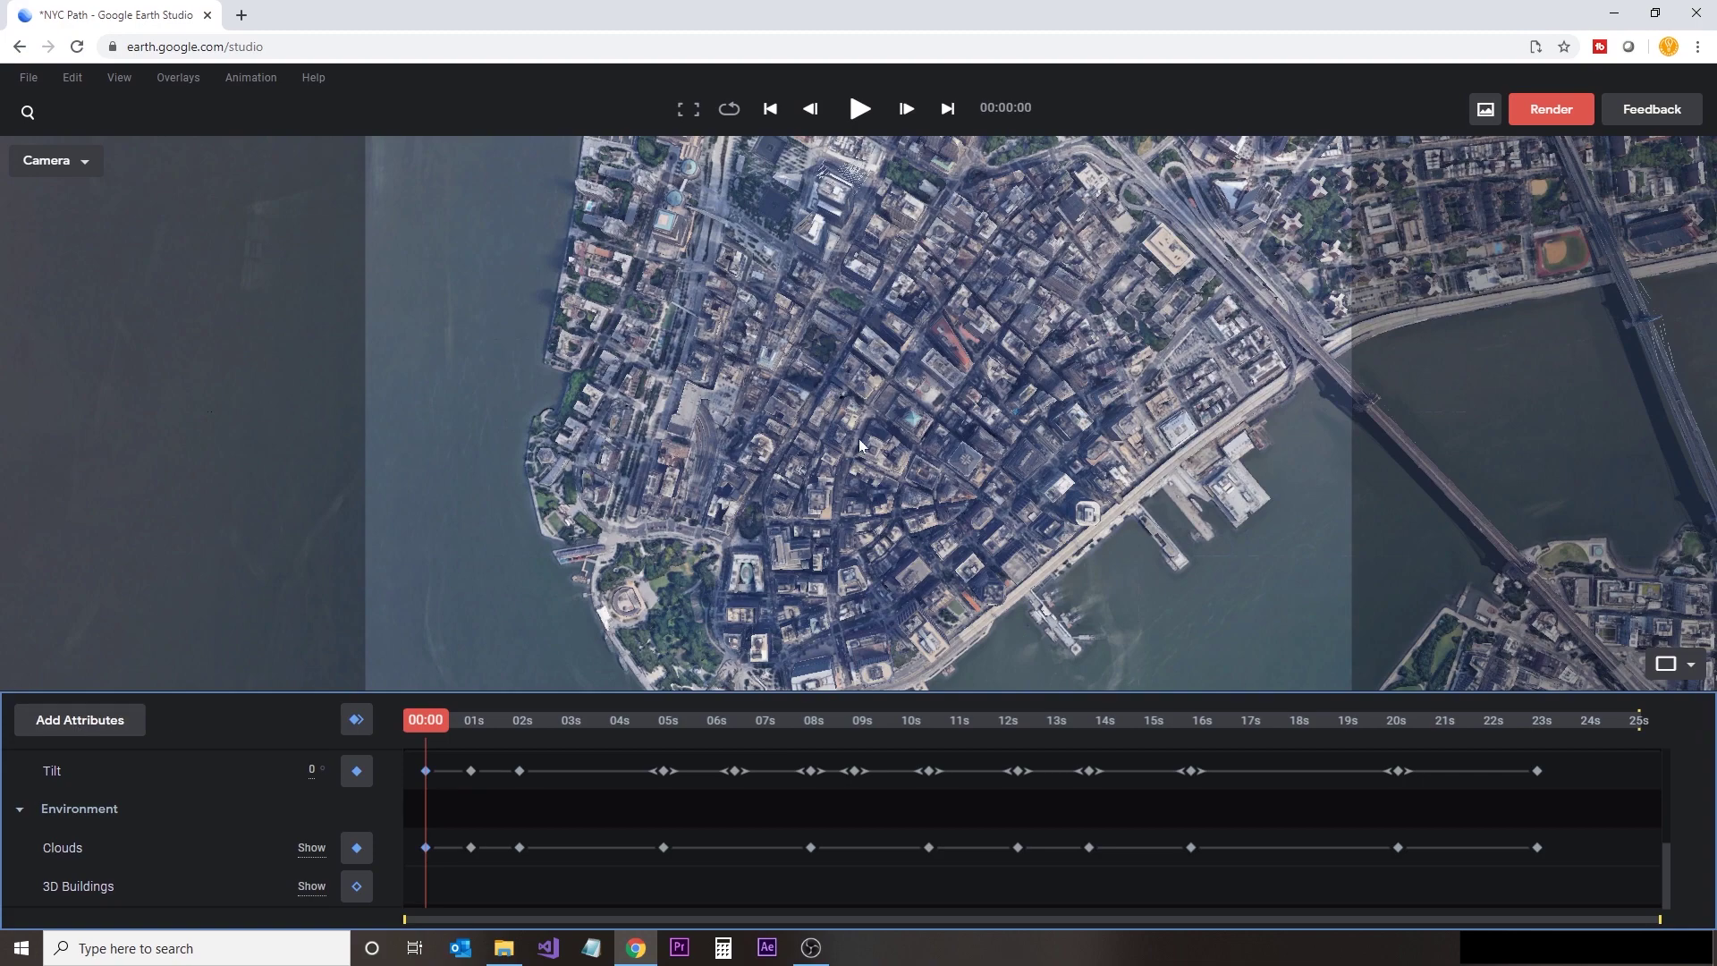
# Step: Compare a tilted view of Lower Manhattan with 3D buildings hidden and shown, and look at the streets up close
pyautogui.moveTo(858, 438); pyautogui.dragTo(923, 300)
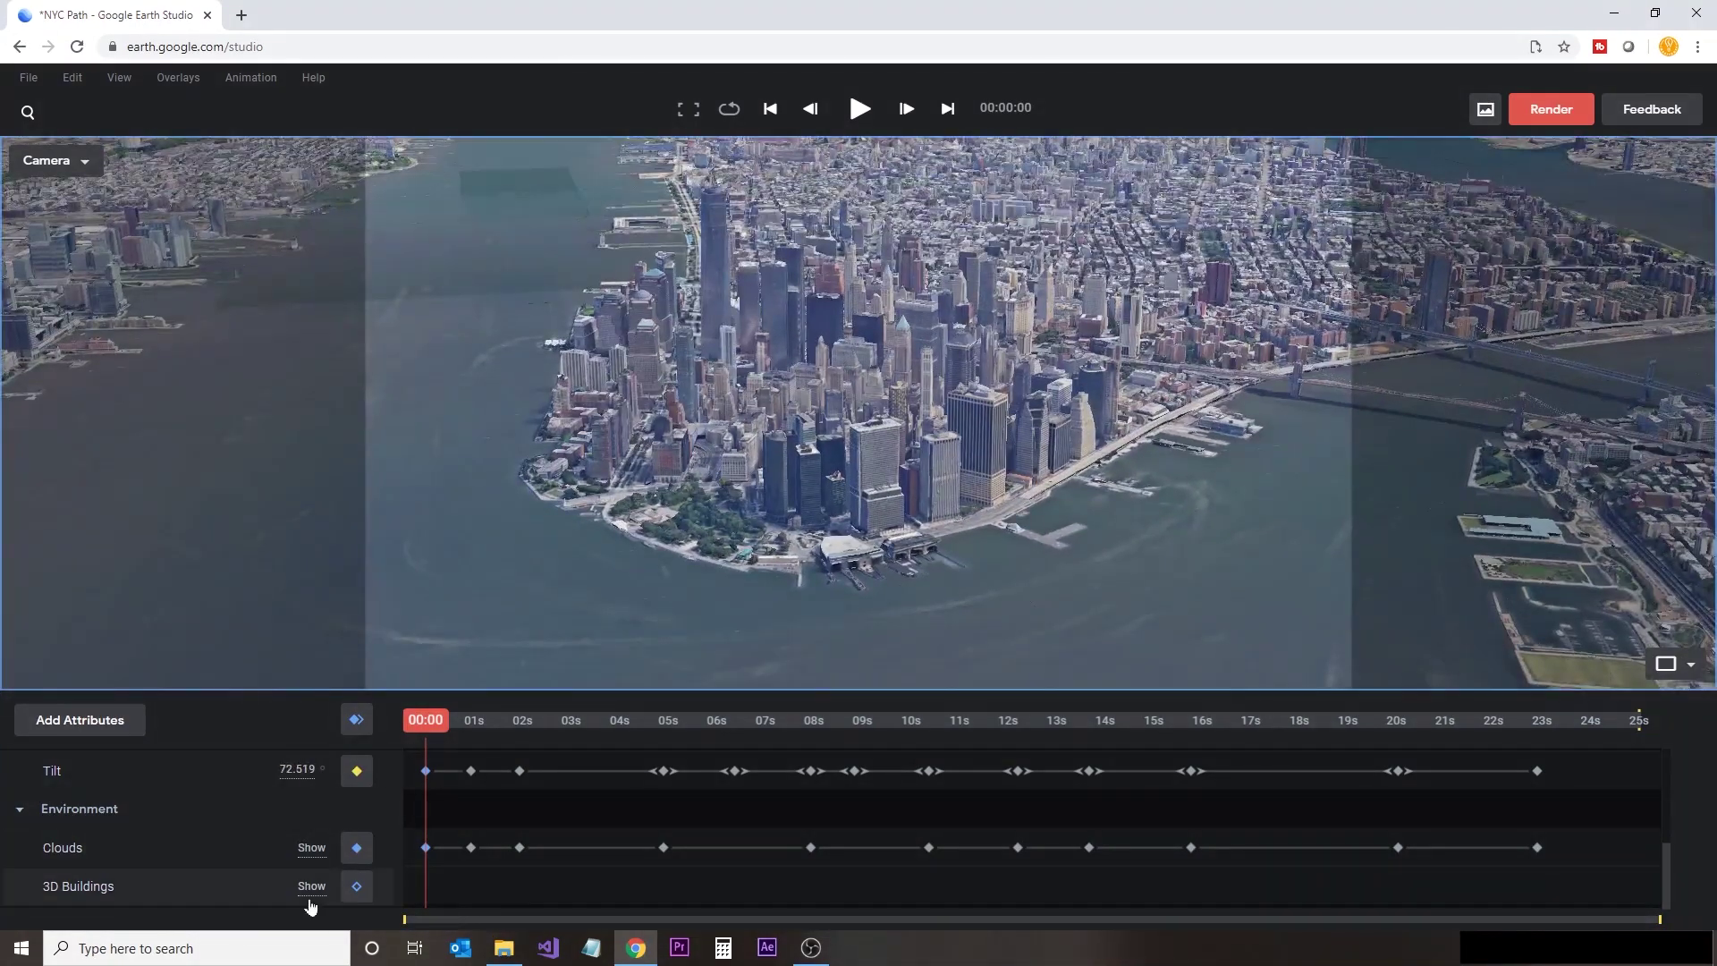
pyautogui.click(311, 887)
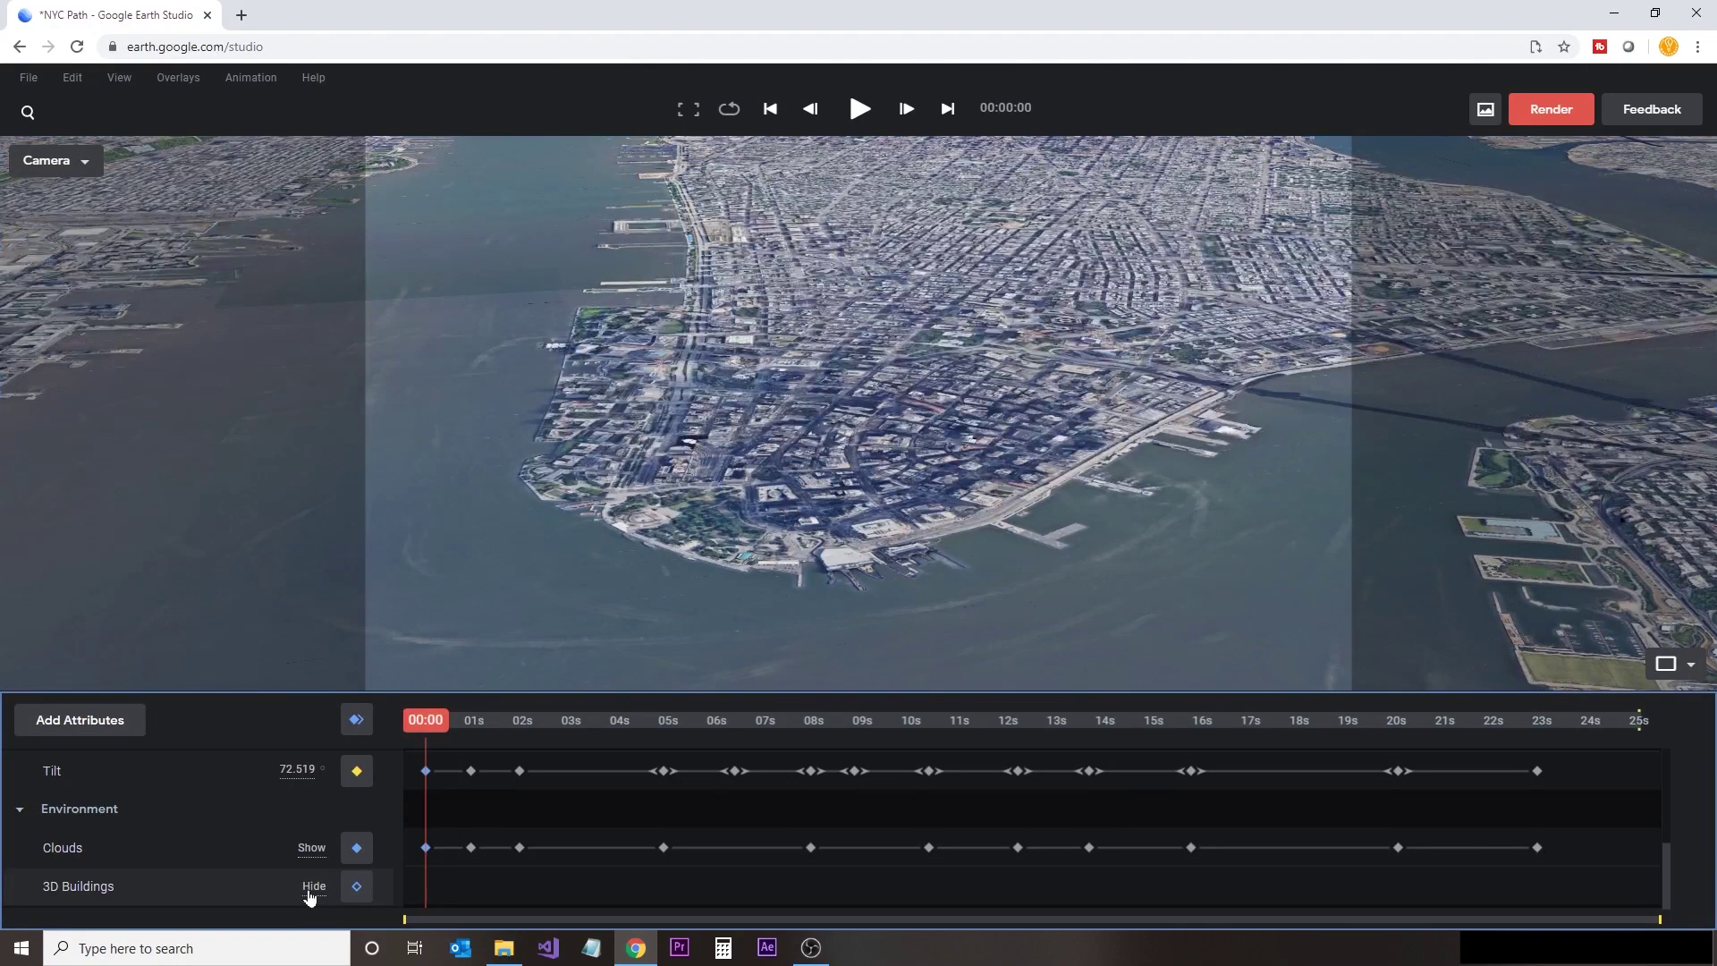
pyautogui.click(313, 887)
pyautogui.scroll(5, 723, 578)
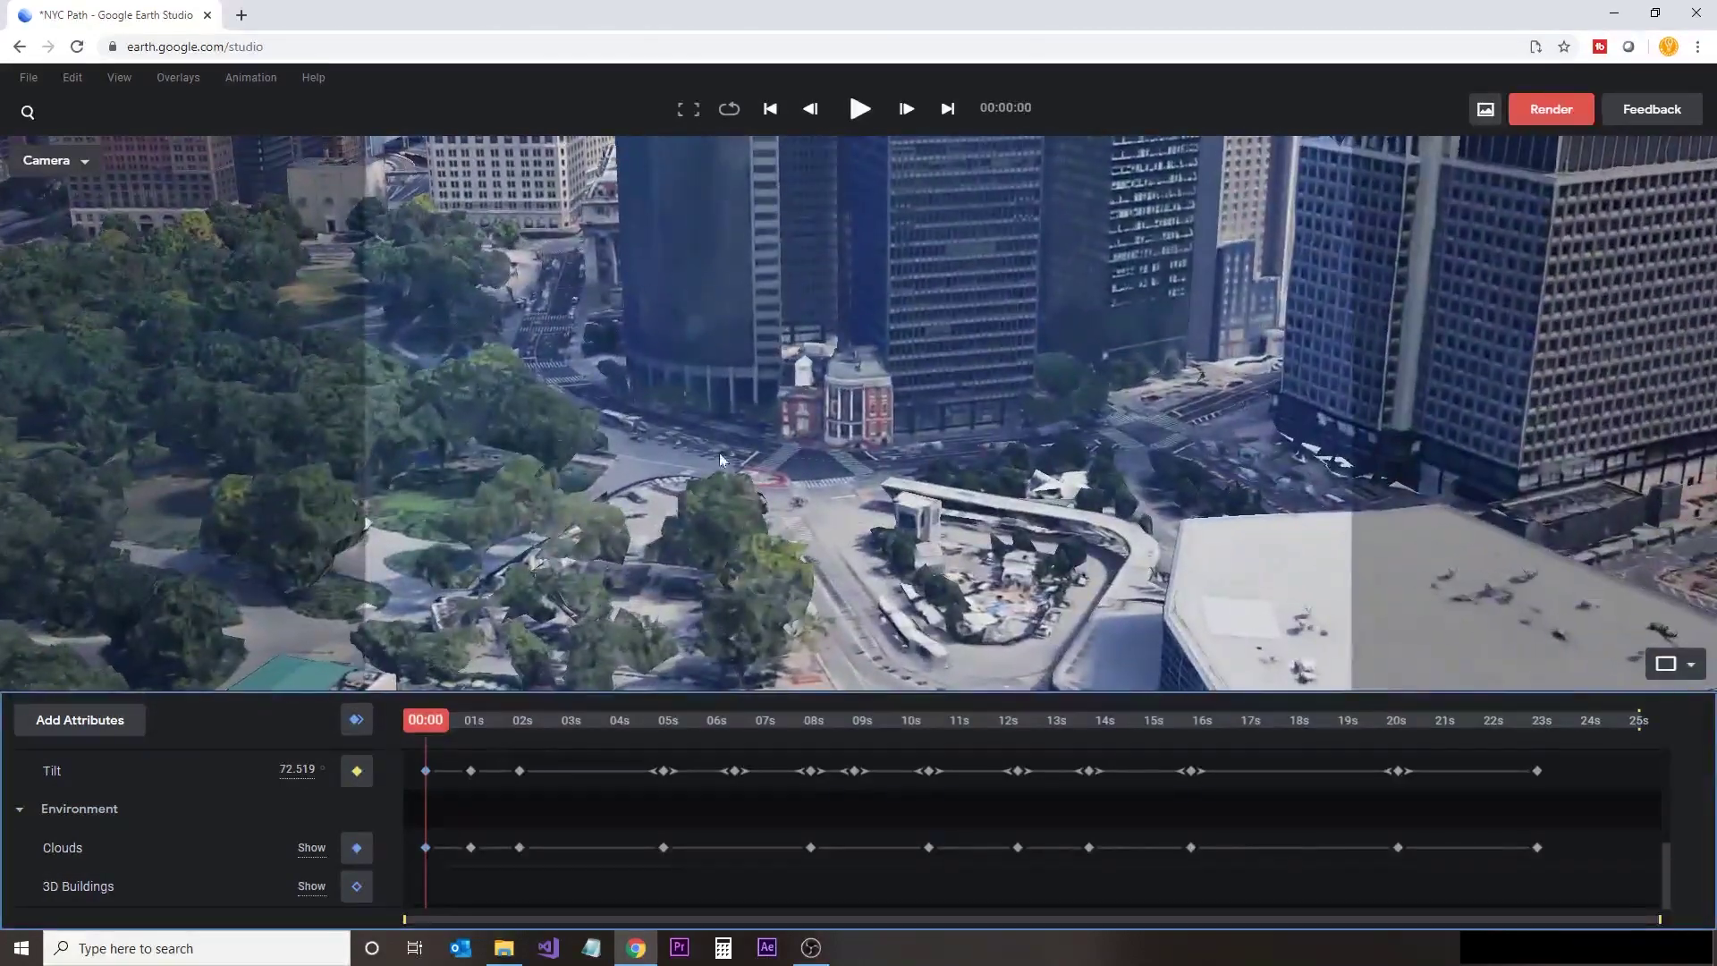
pyautogui.moveTo(719, 453); pyautogui.dragTo(787, 666)
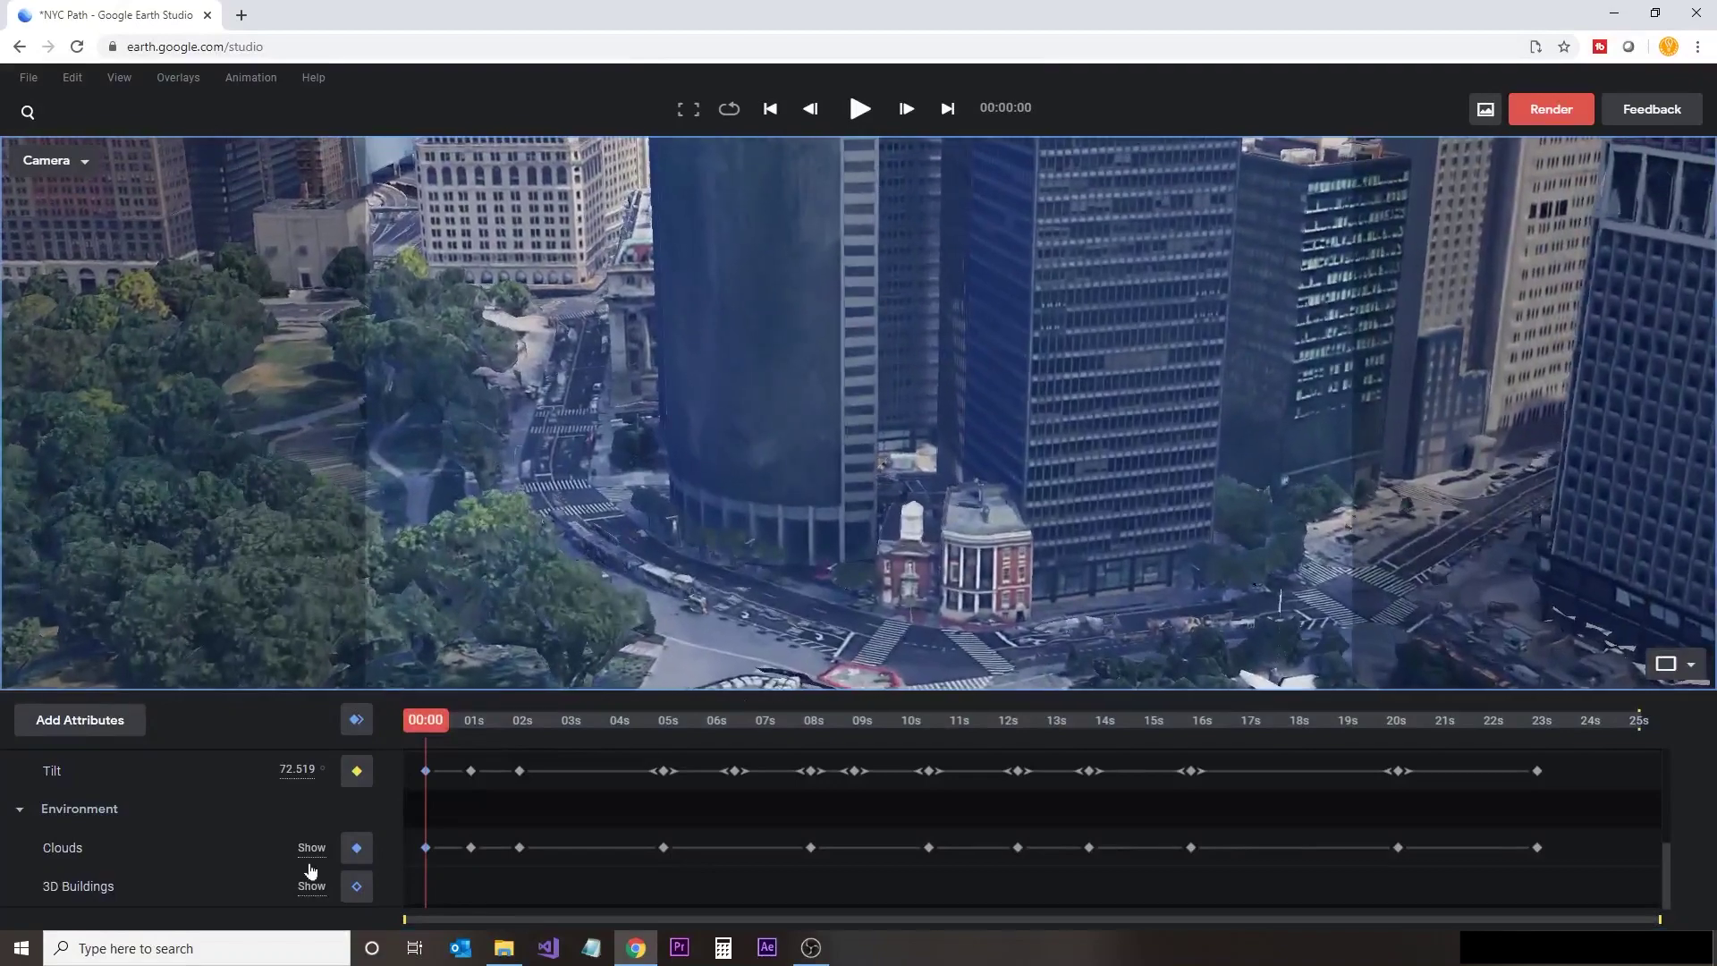
# Step: Set the 3D Buildings attribute to Hide for the fly-through
pyautogui.click(313, 895)
pyautogui.click(312, 896)
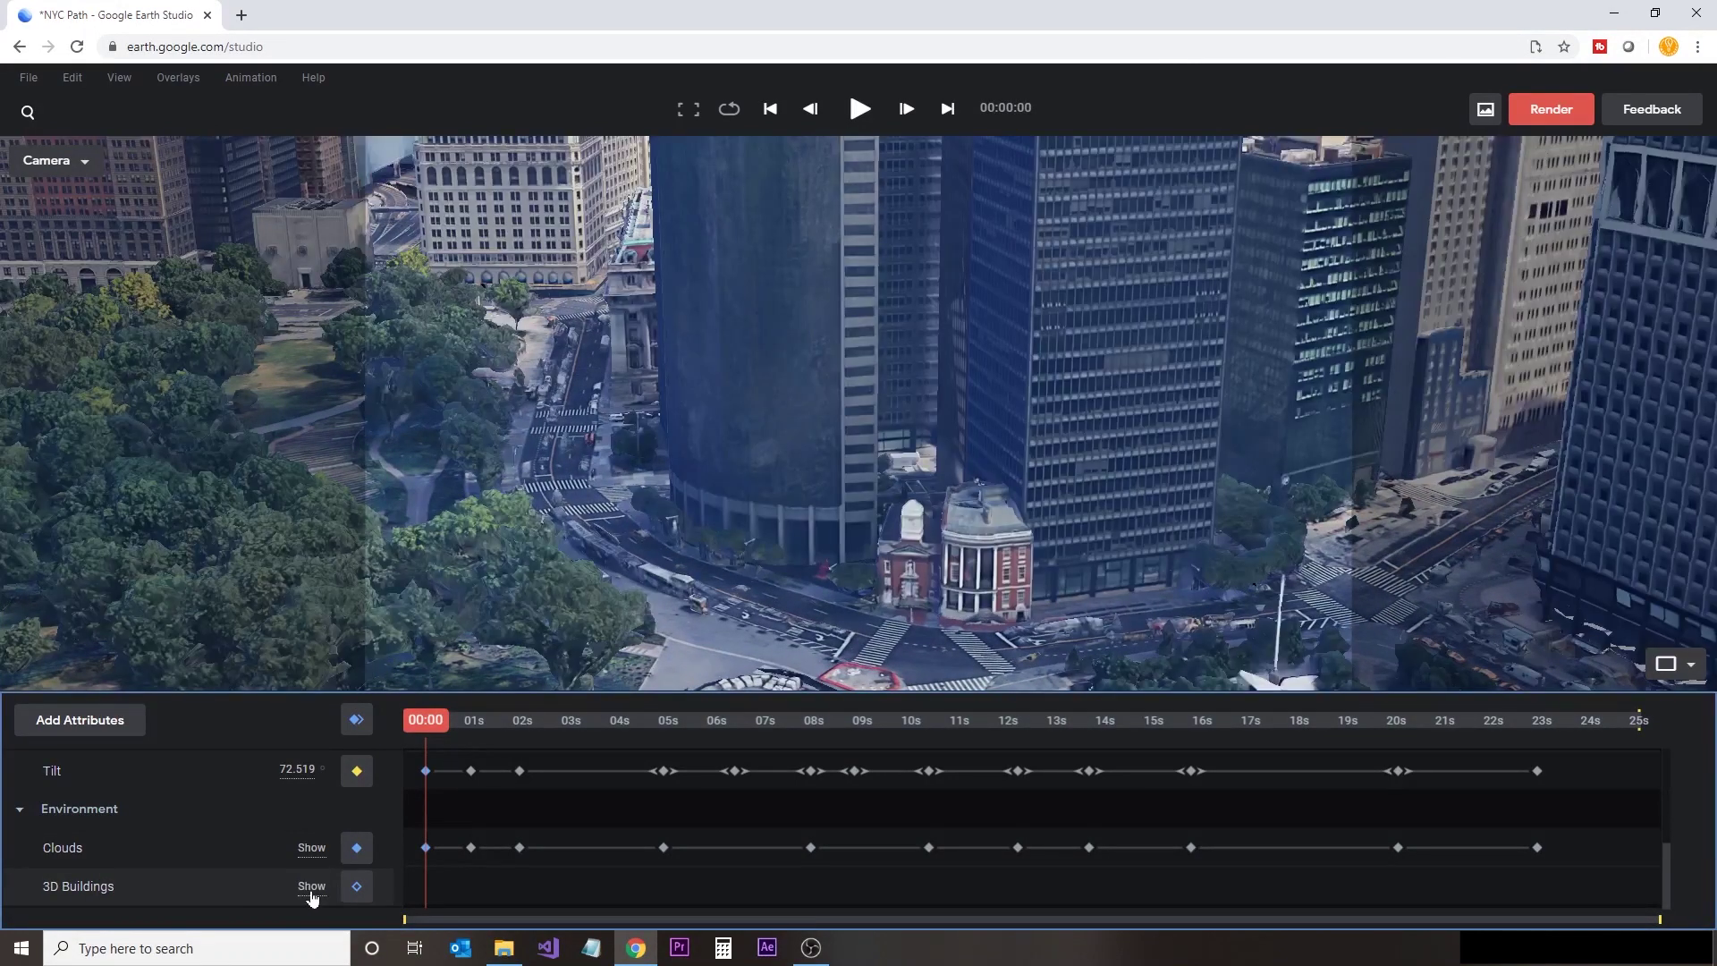
pyautogui.click(312, 895)
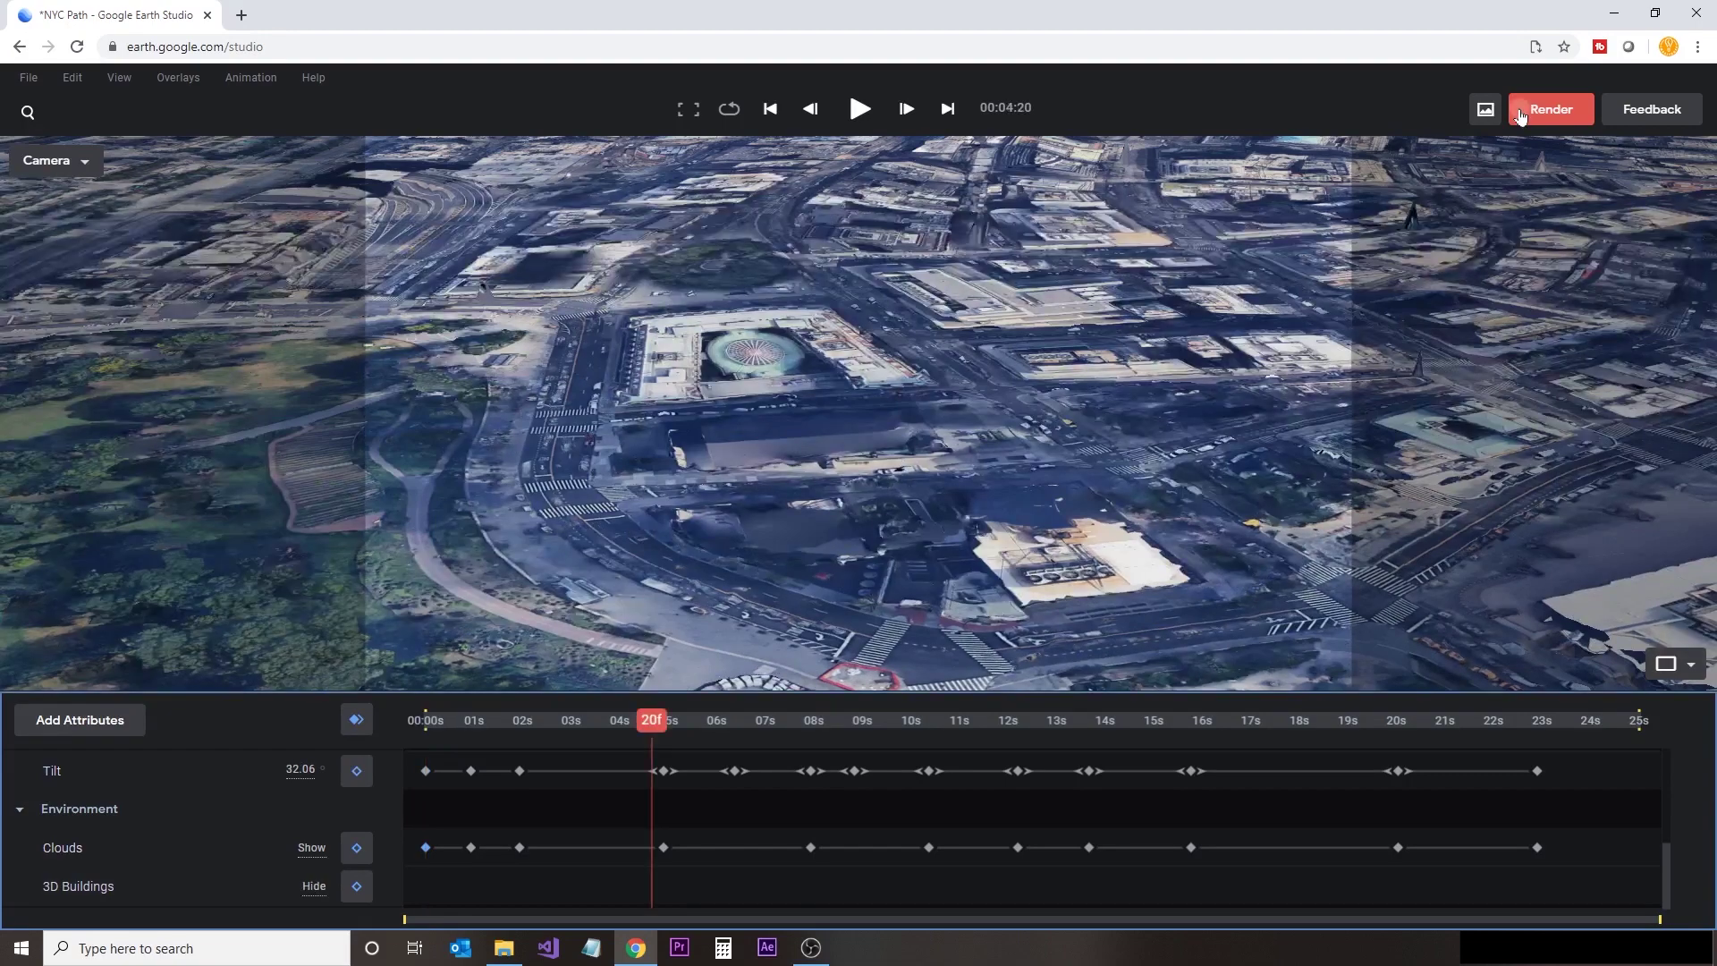
# Step: Set up a second render with the file name NYC Path No Buildings
pyautogui.click(1540, 109)
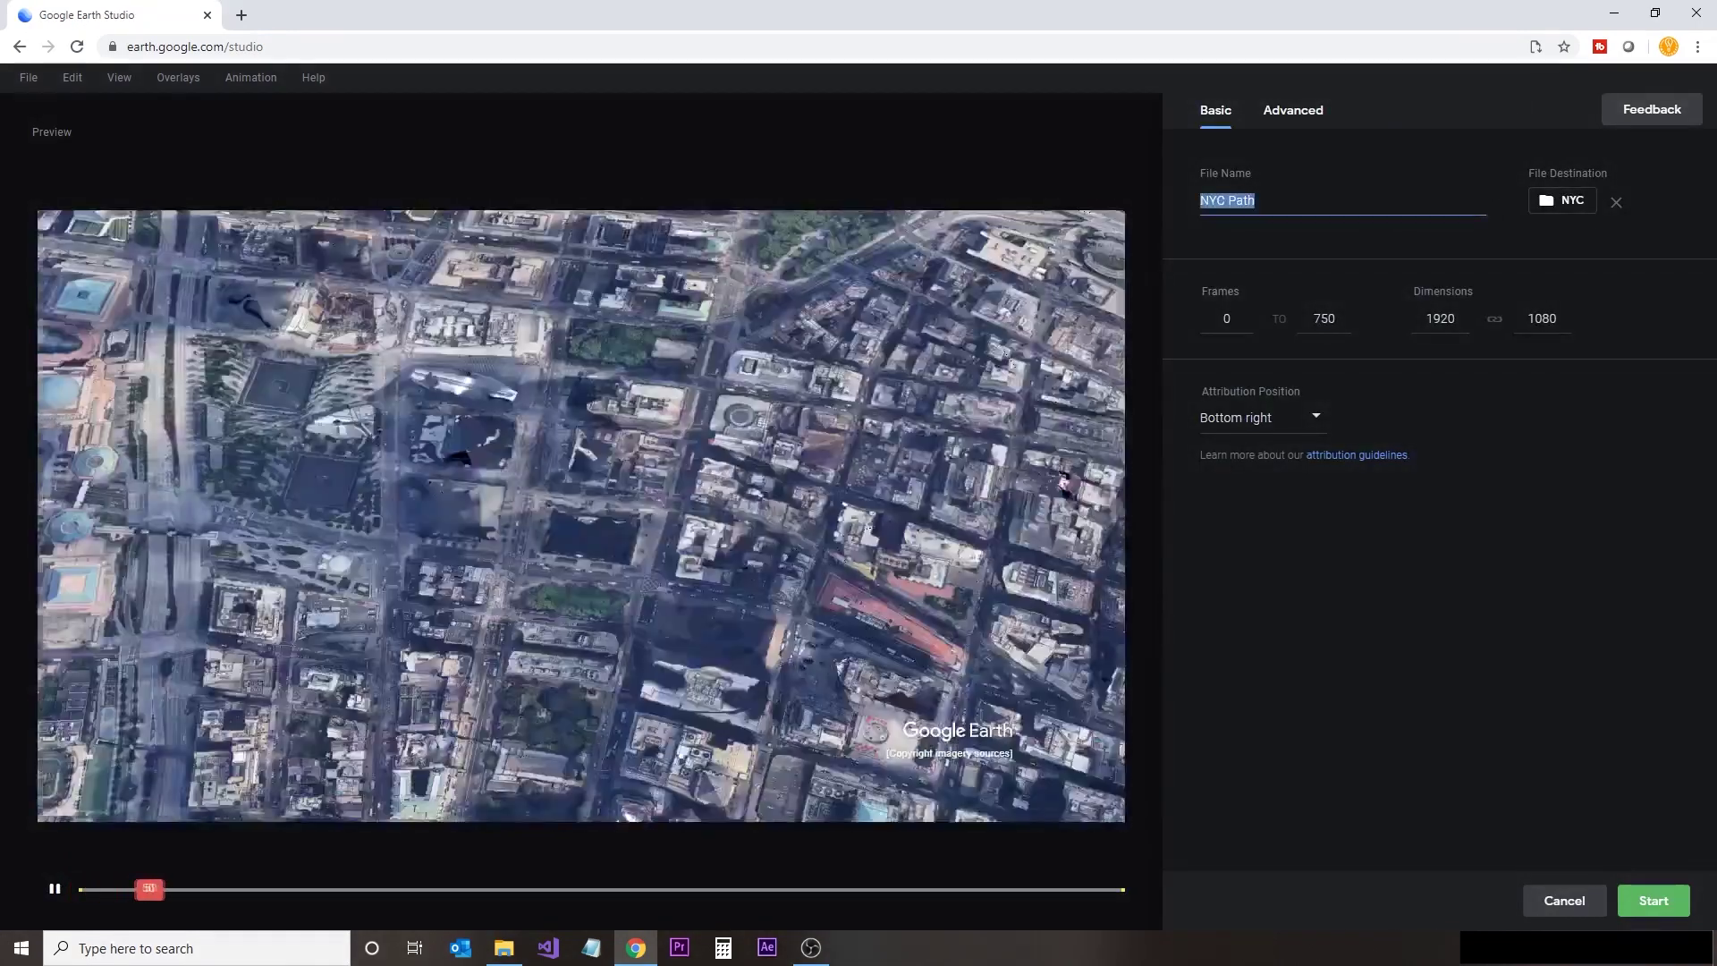
pyautogui.click(1257, 200)
pyautogui.write('No Buildings')
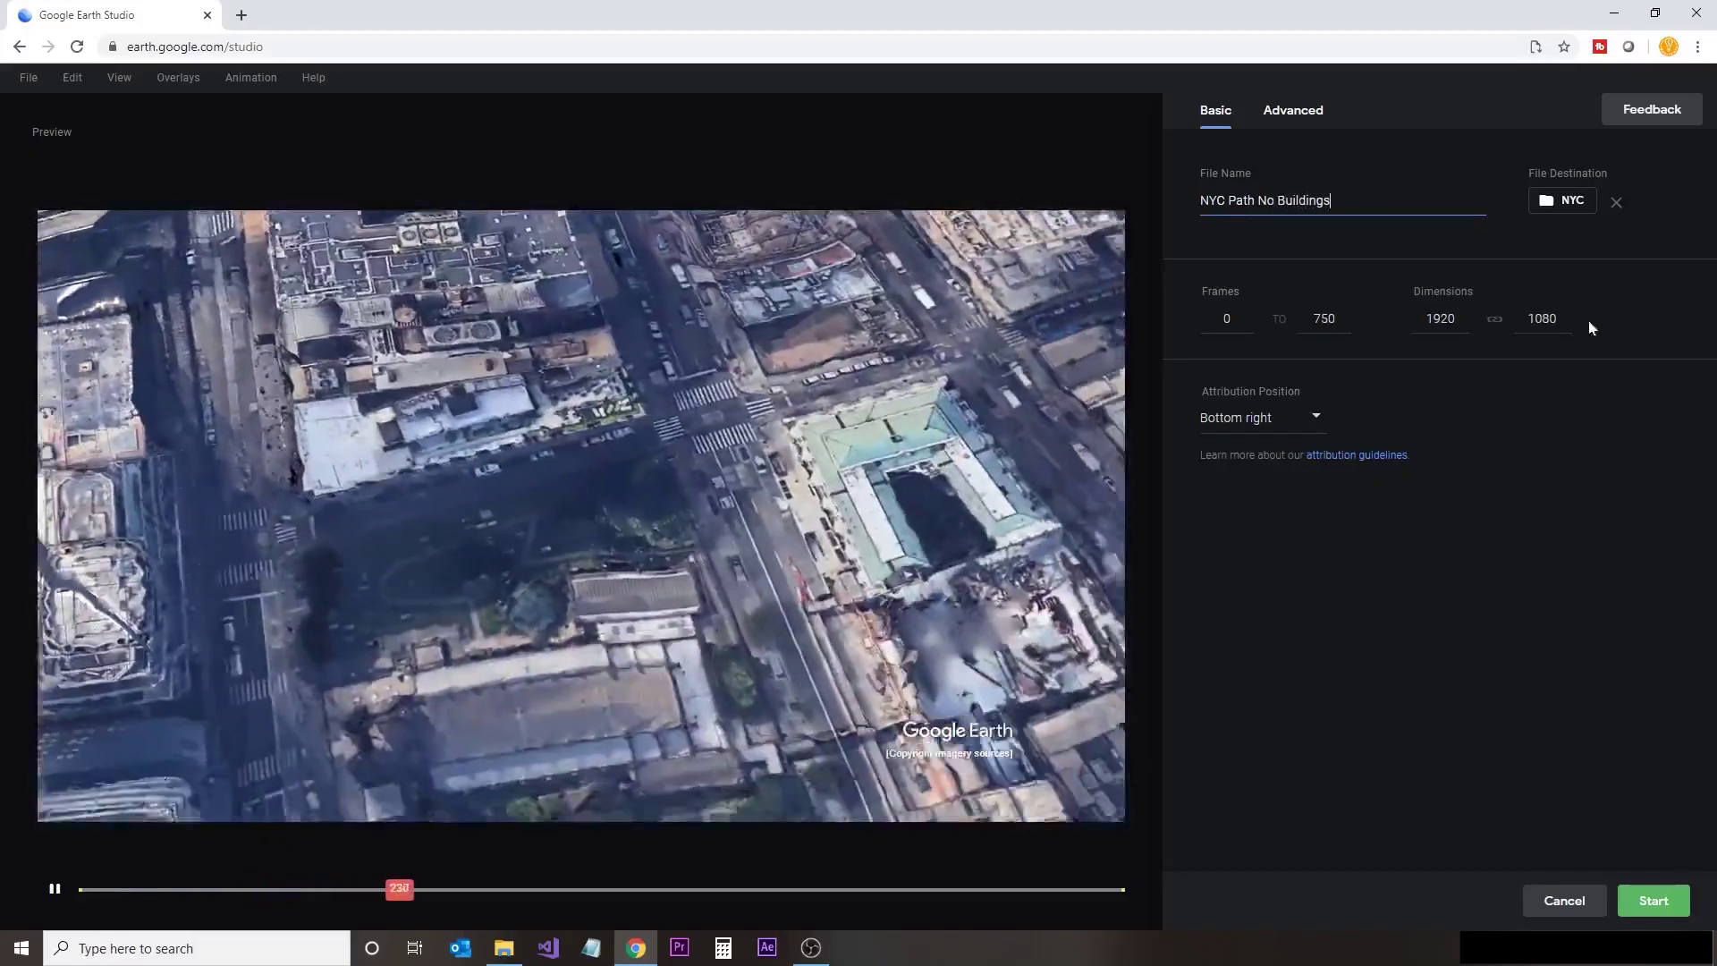
# Step: Set the second render's dimensions to 3840 by 2160 and start rendering it
pyautogui.doubleClick(1542, 320)
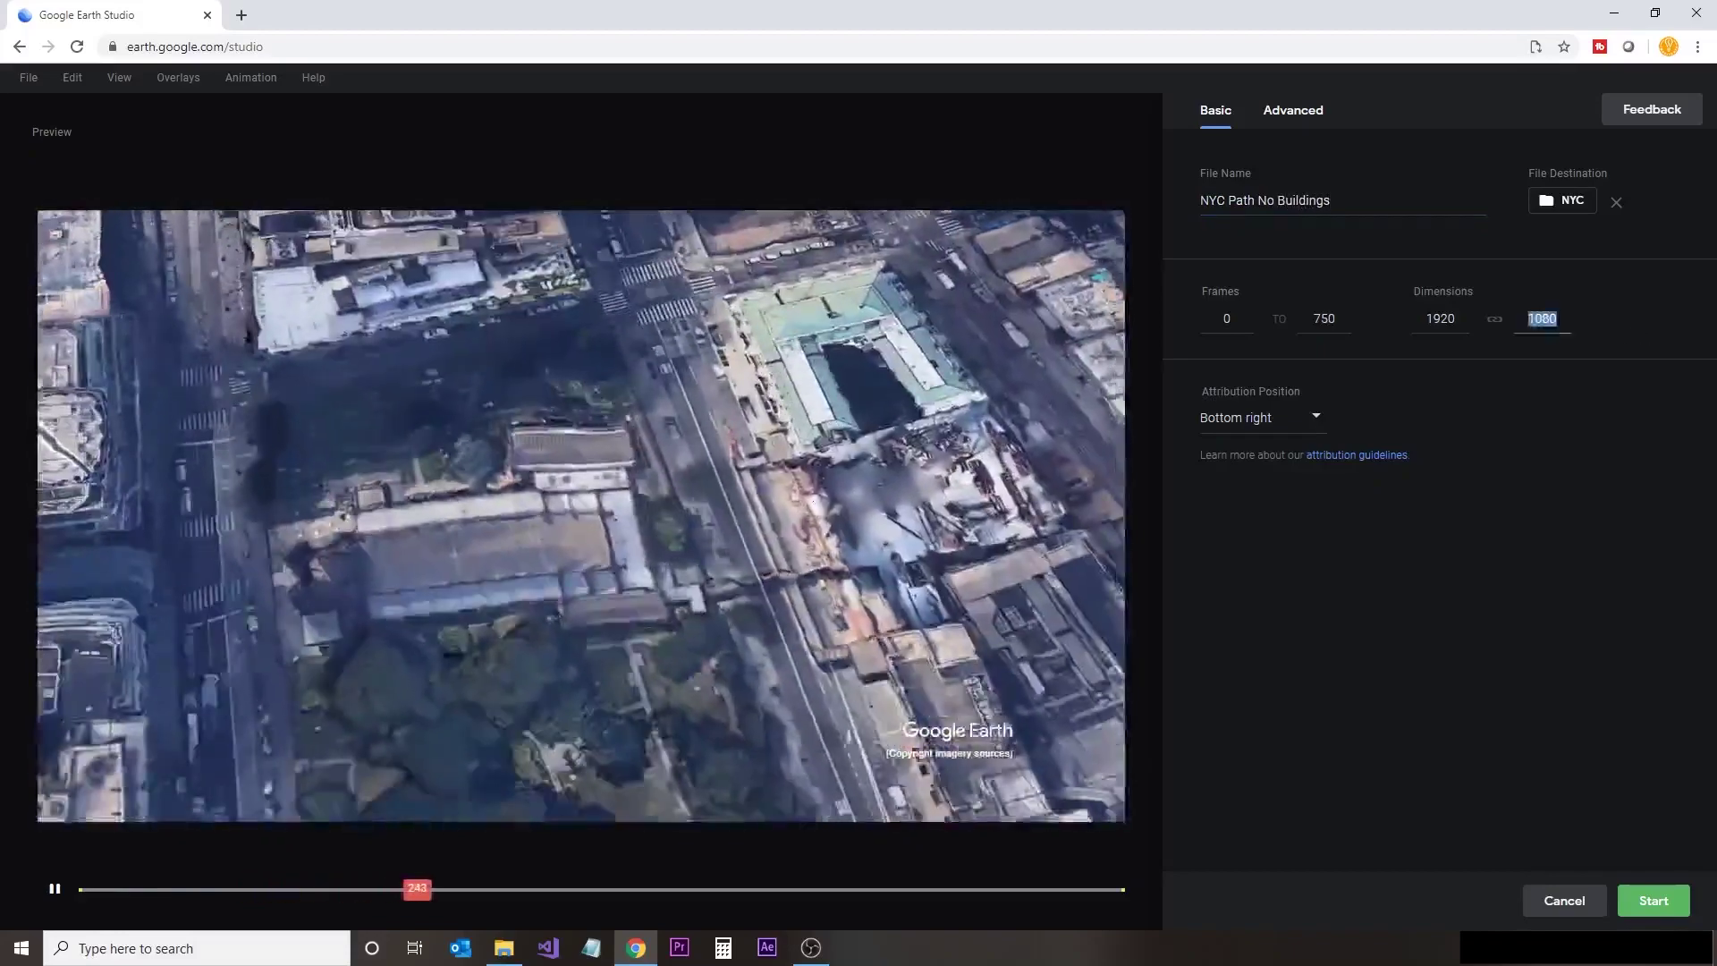
pyautogui.write('2160')
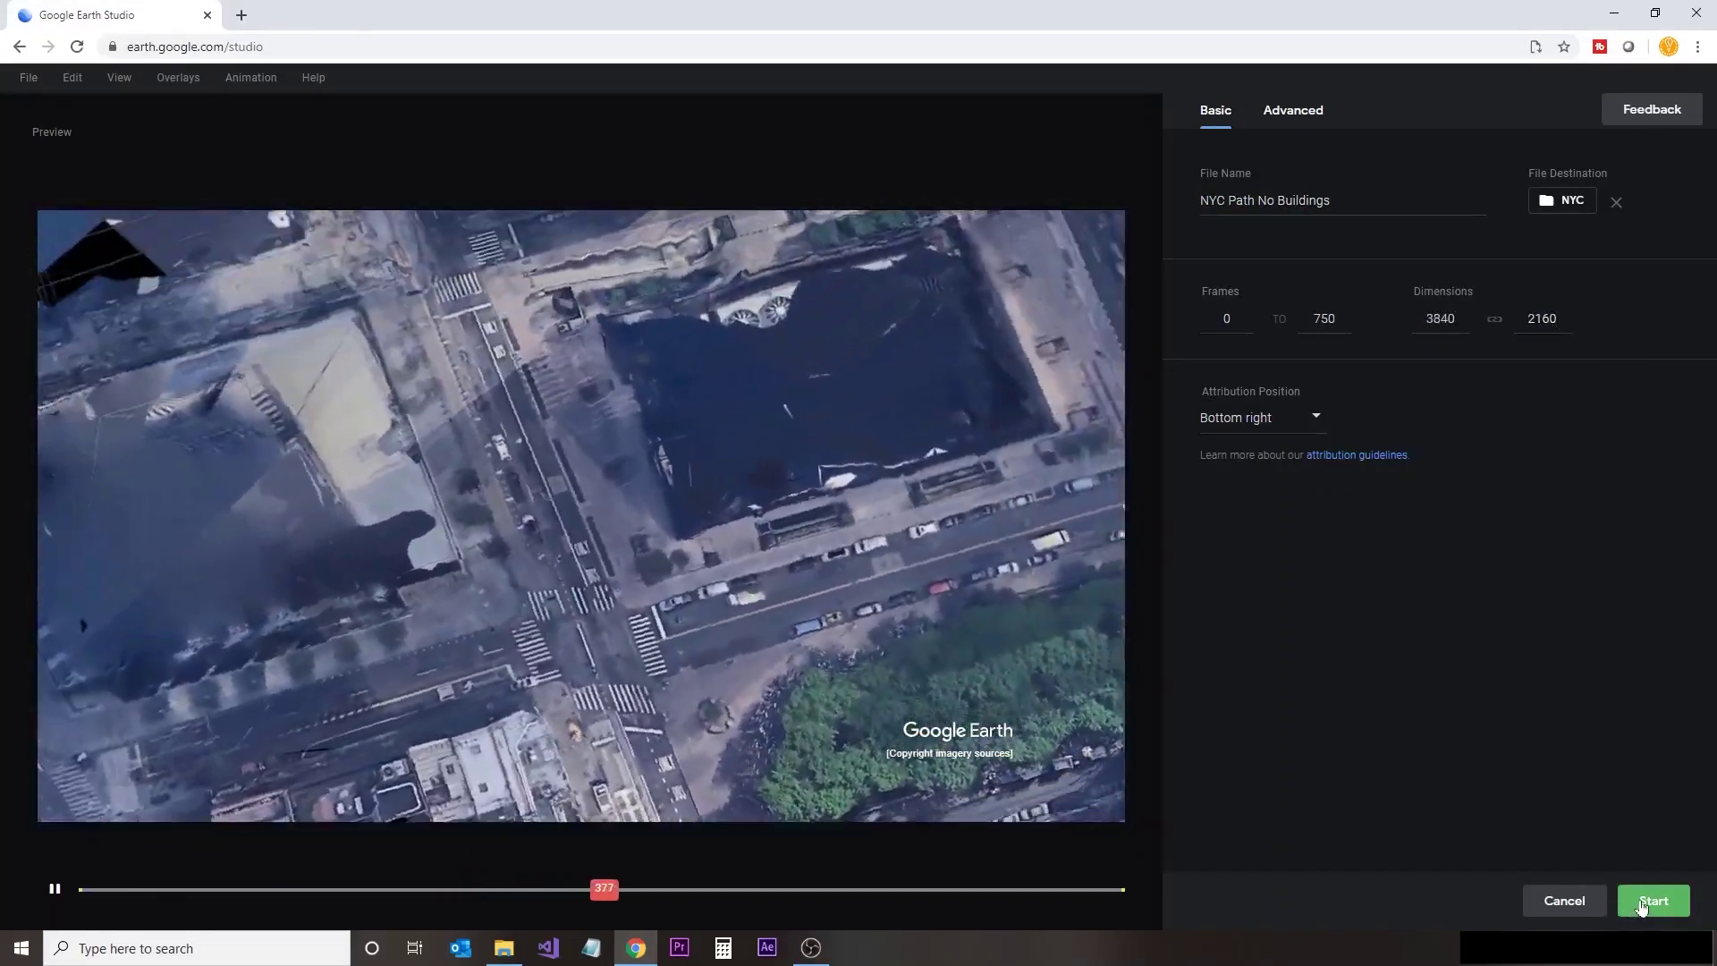
pyautogui.click(1640, 905)
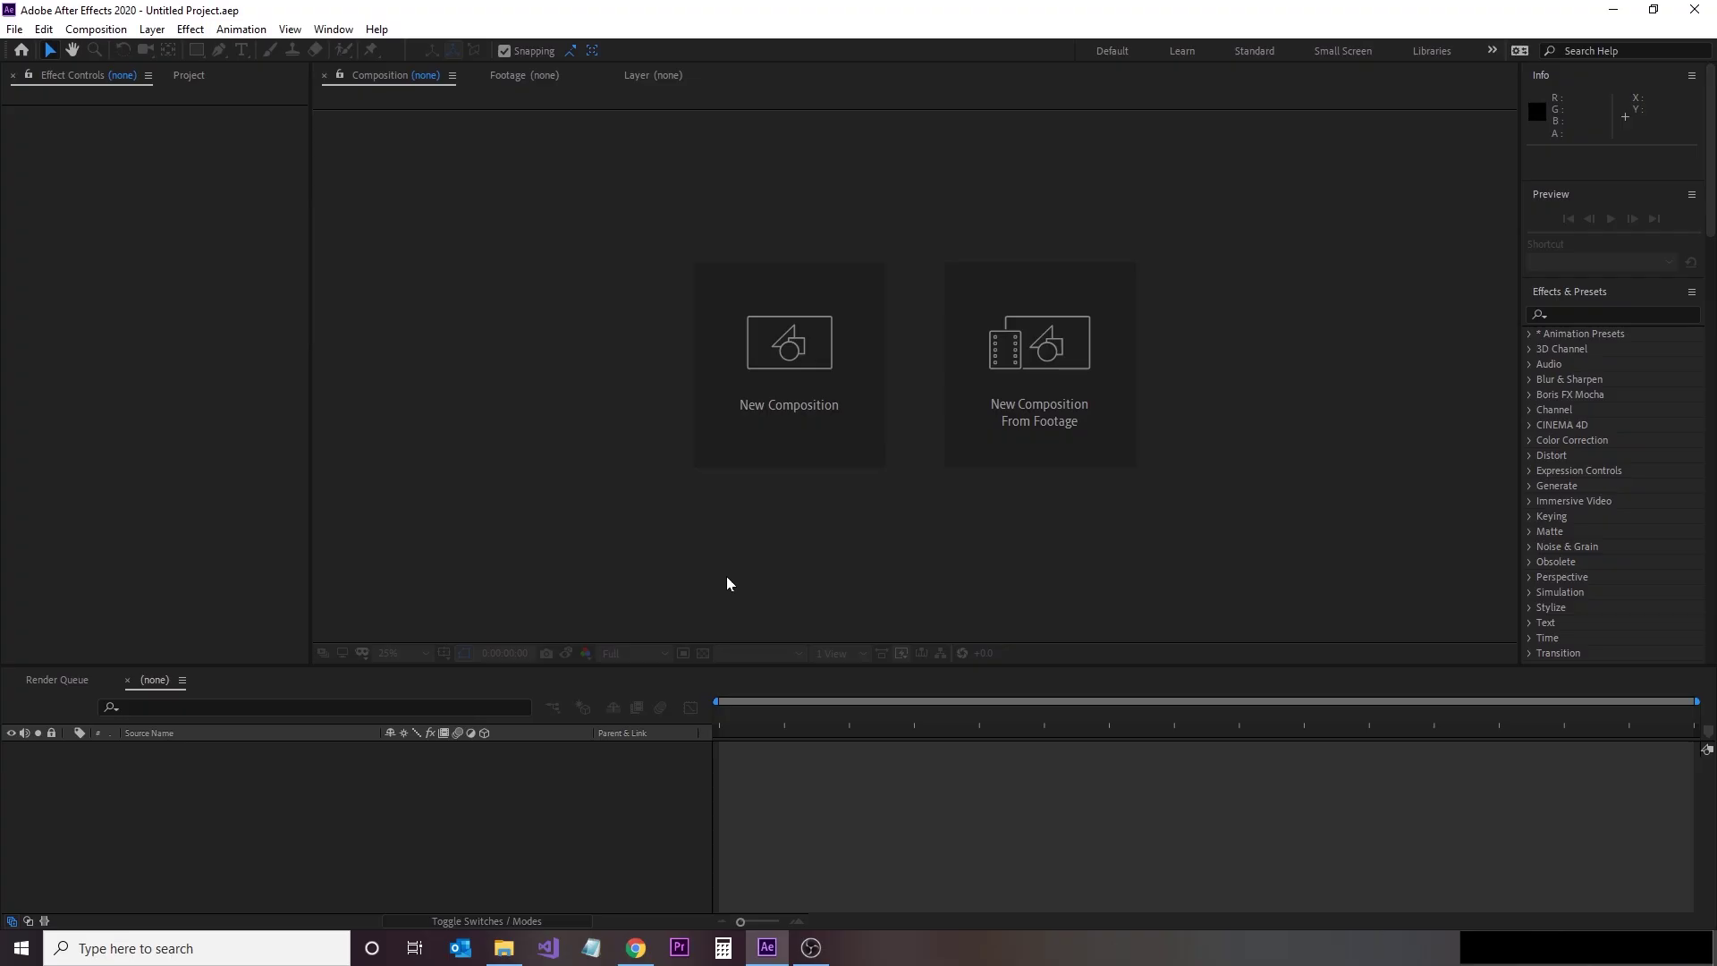
# Step: Run the NYC Path.jsx script file from the NYC Path folder to load the fly-through composition
pyautogui.click(15, 29)
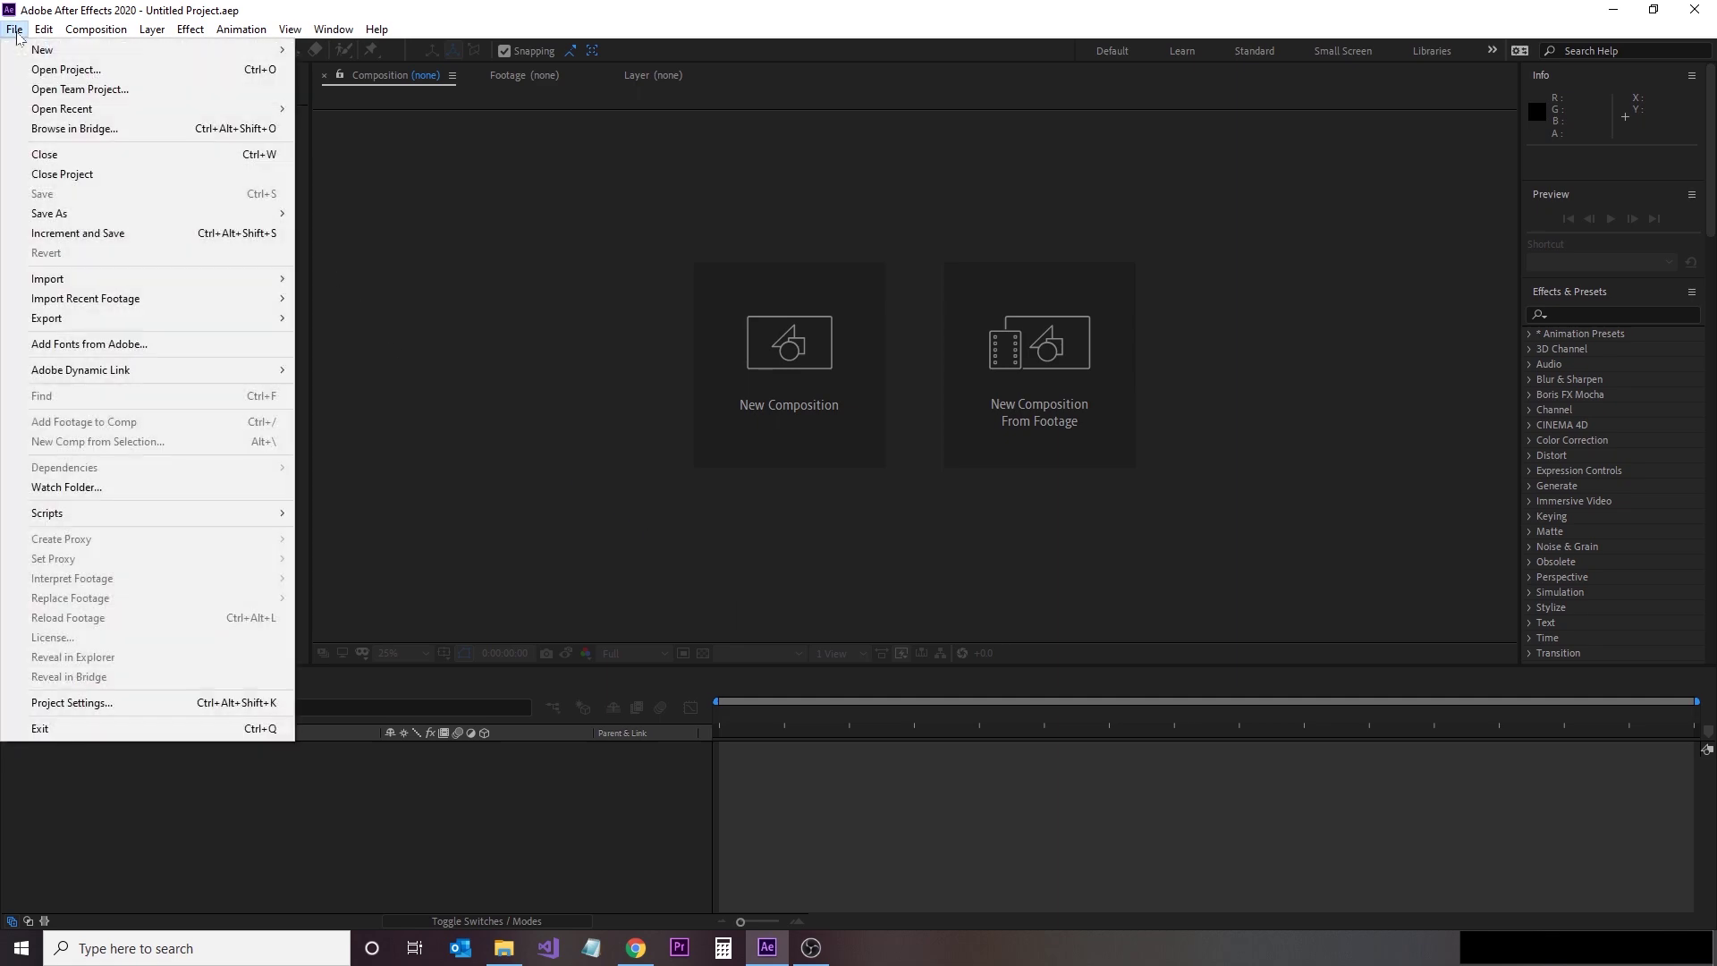
pyautogui.moveTo(48, 524)
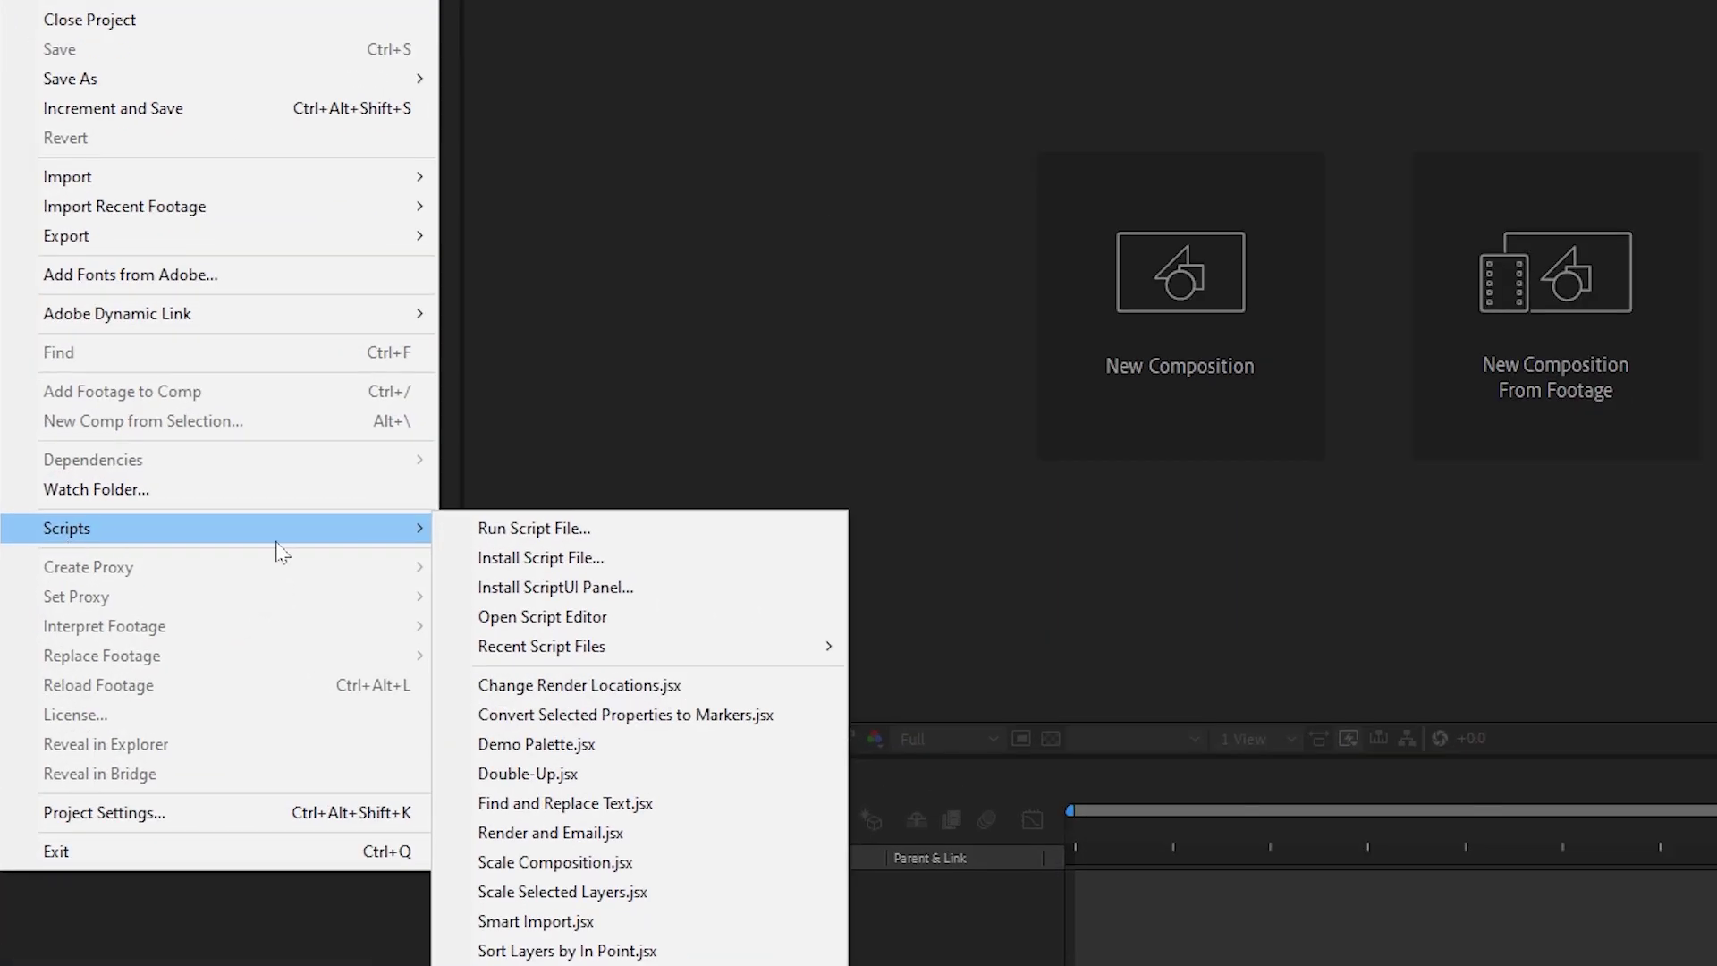
pyautogui.click(329, 513)
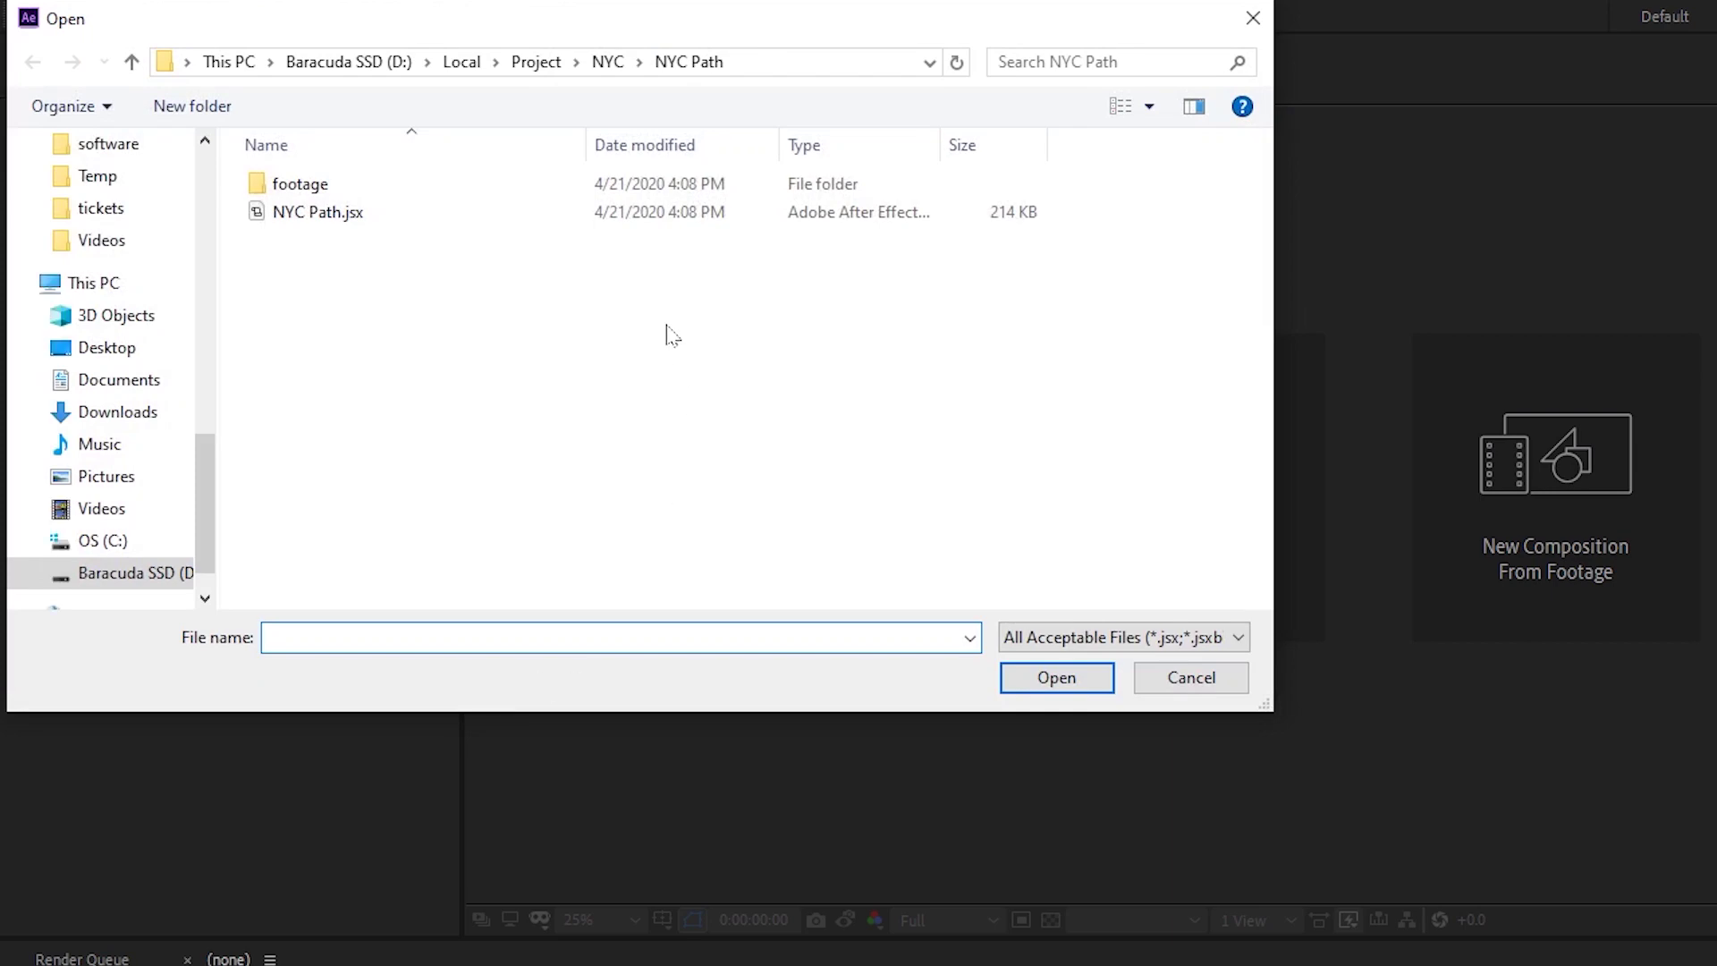
pyautogui.click(326, 220)
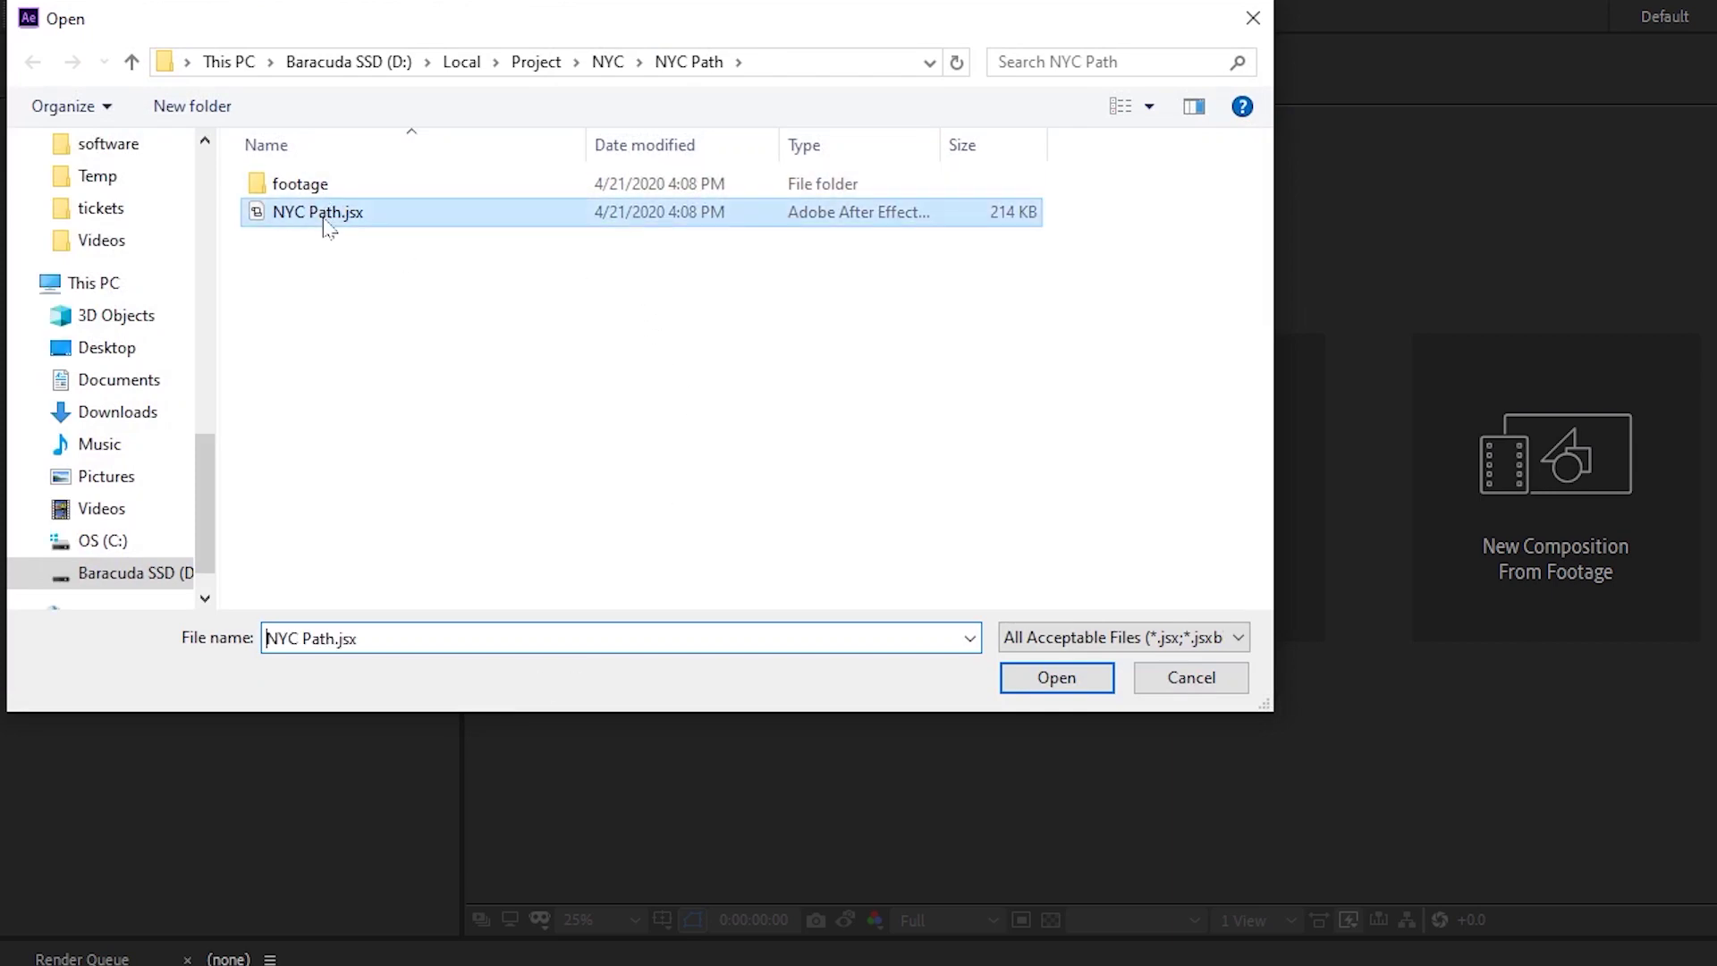
pyautogui.click(1056, 677)
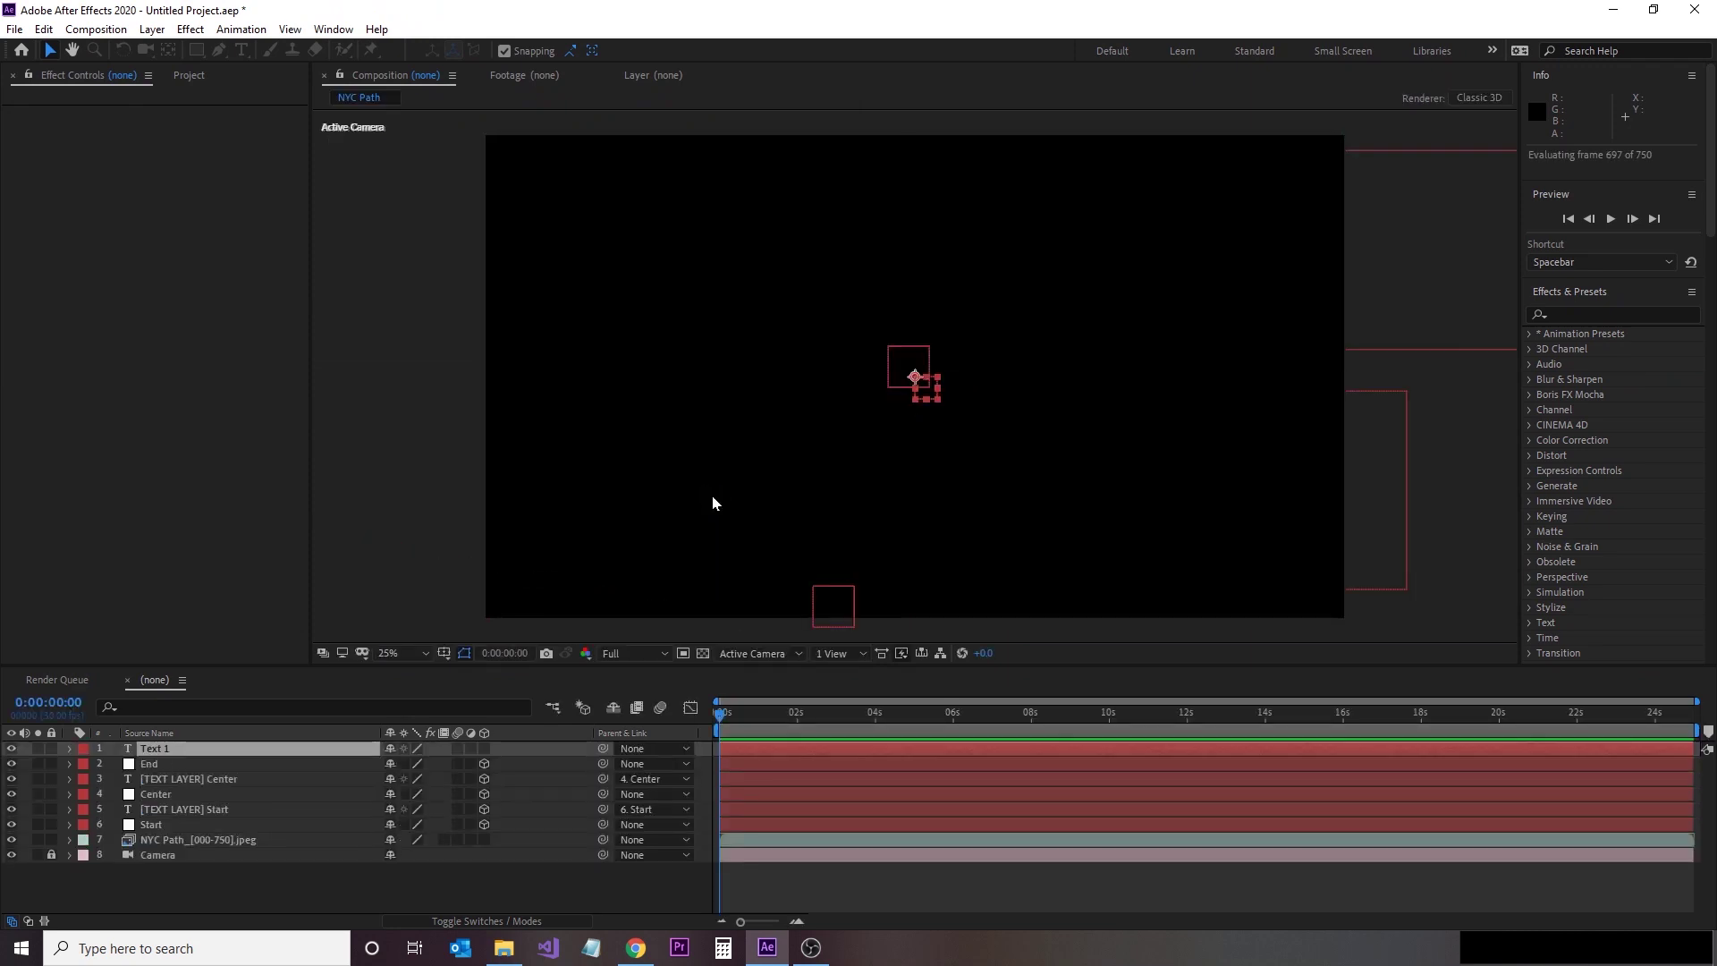
# Step: Delete the End, Center and Start text layers from the NYC Path composition, keeping their null layers
pyautogui.click(181, 756)
pyautogui.press('Delete')
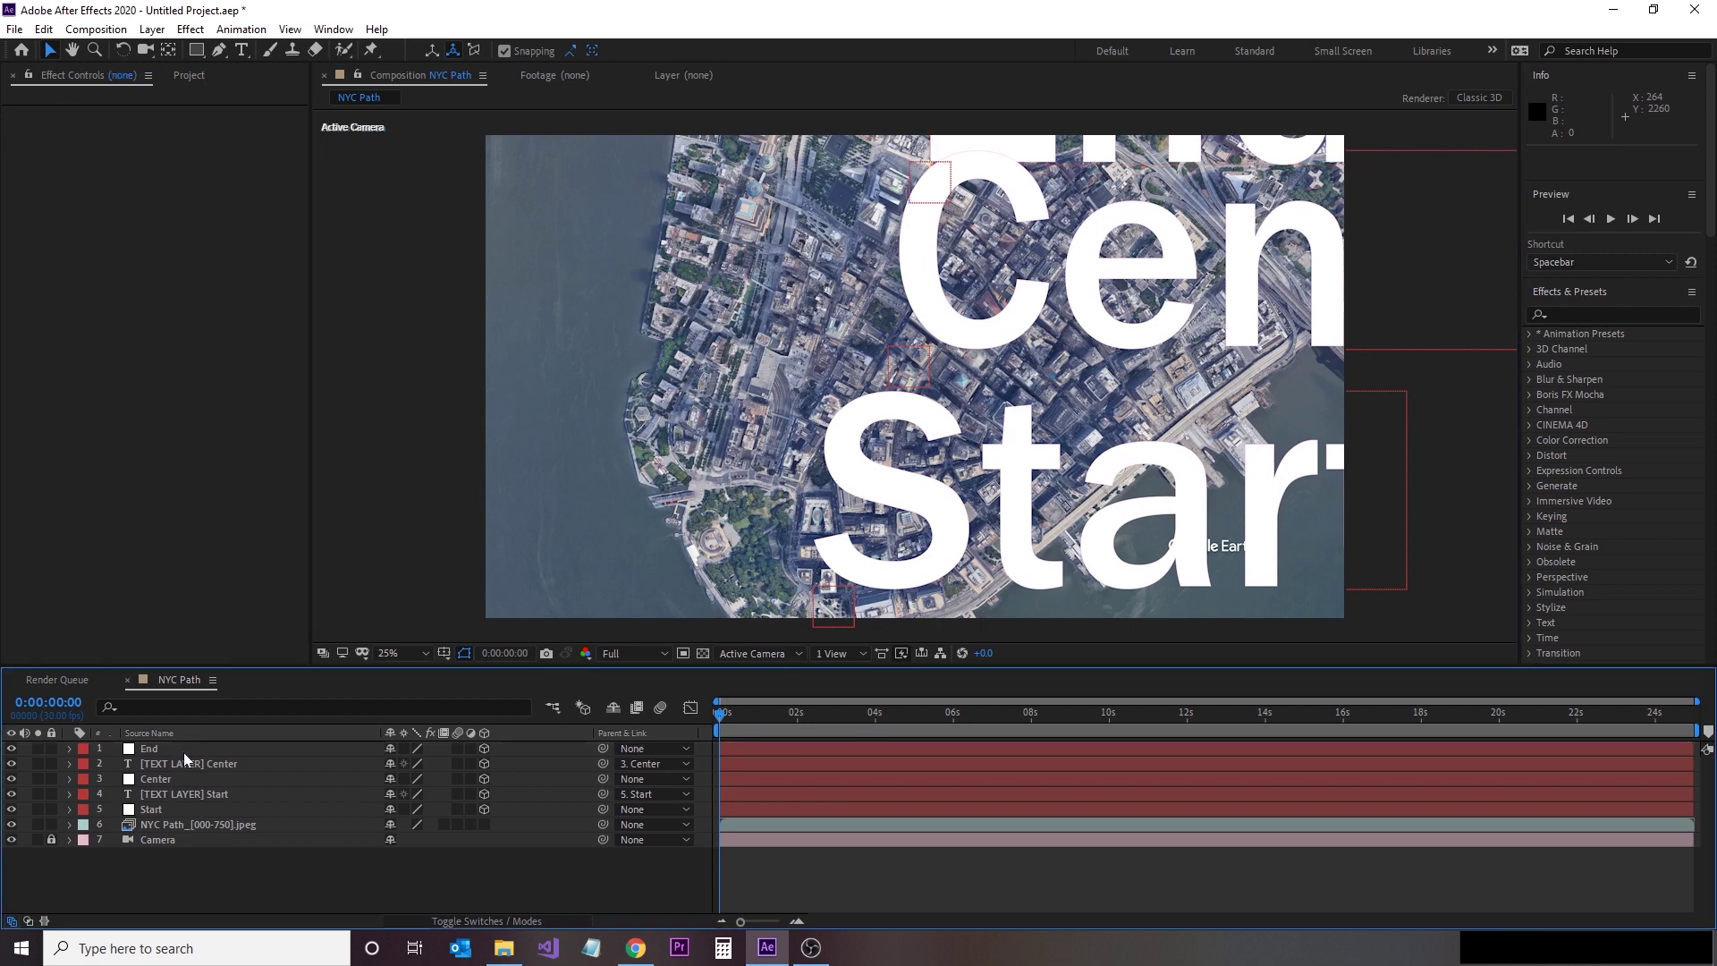
pyautogui.click(185, 764)
pyautogui.press('Delete')
pyautogui.click(187, 779)
pyautogui.press('Delete')
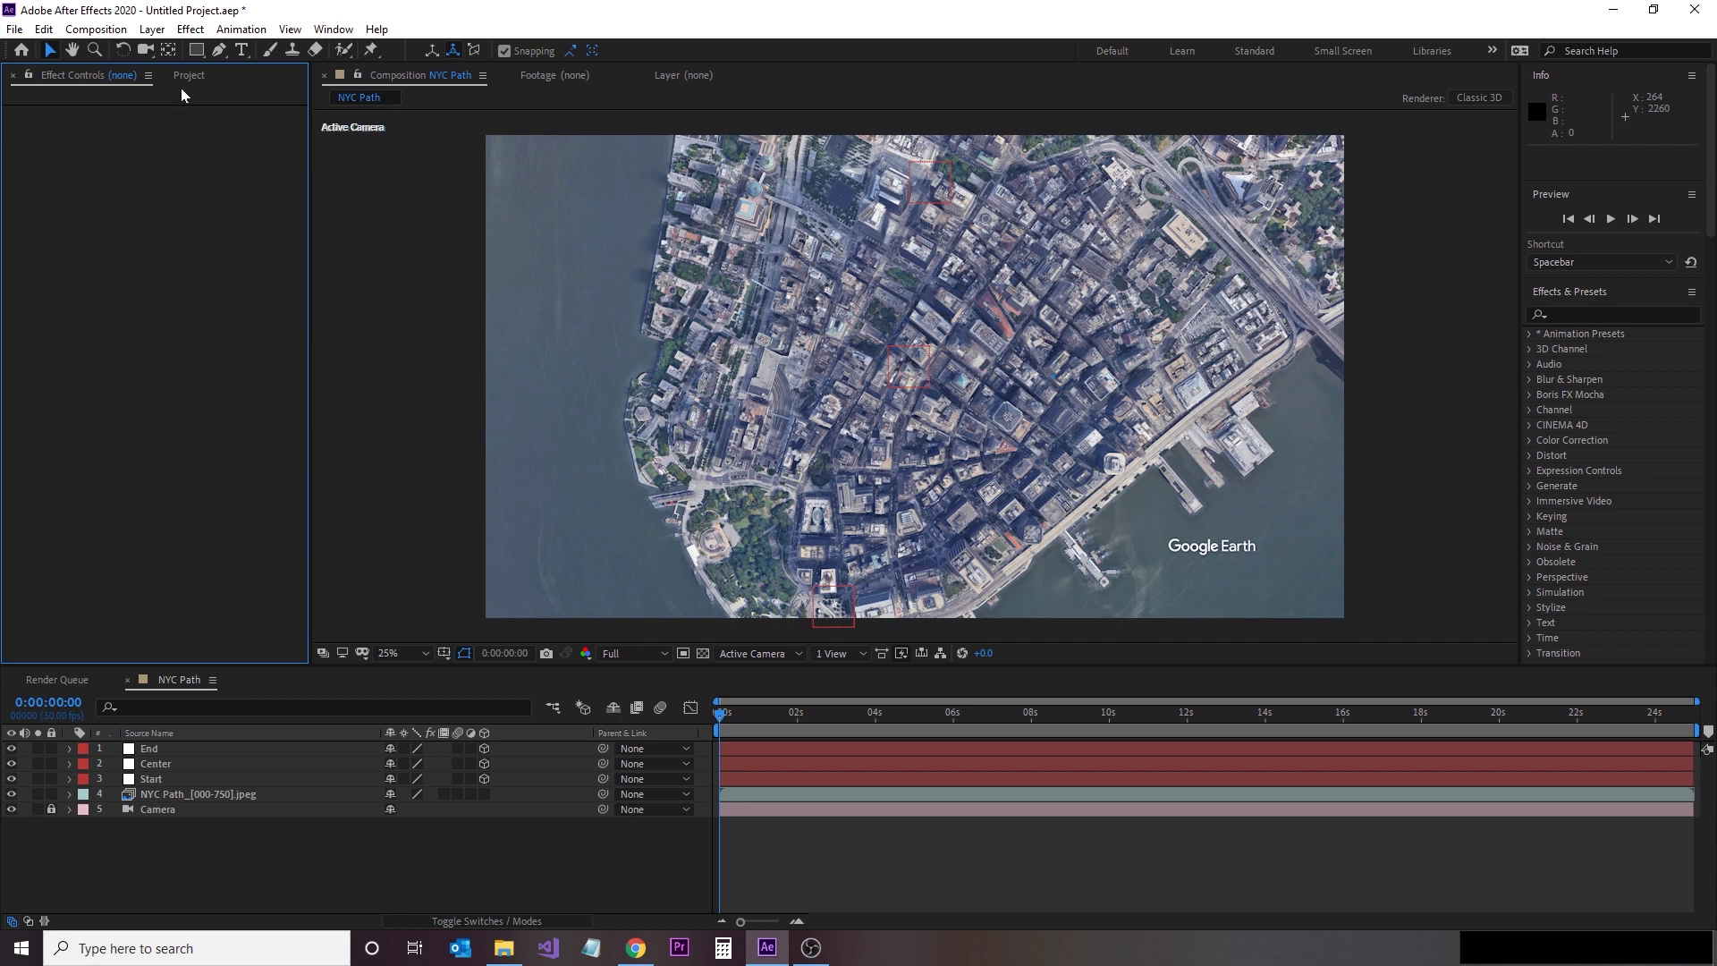
# Step: Import the NYC Path No Buildings frames as a JPEG sequence and place it above the NYC Path footage in the composition
pyautogui.click(188, 78)
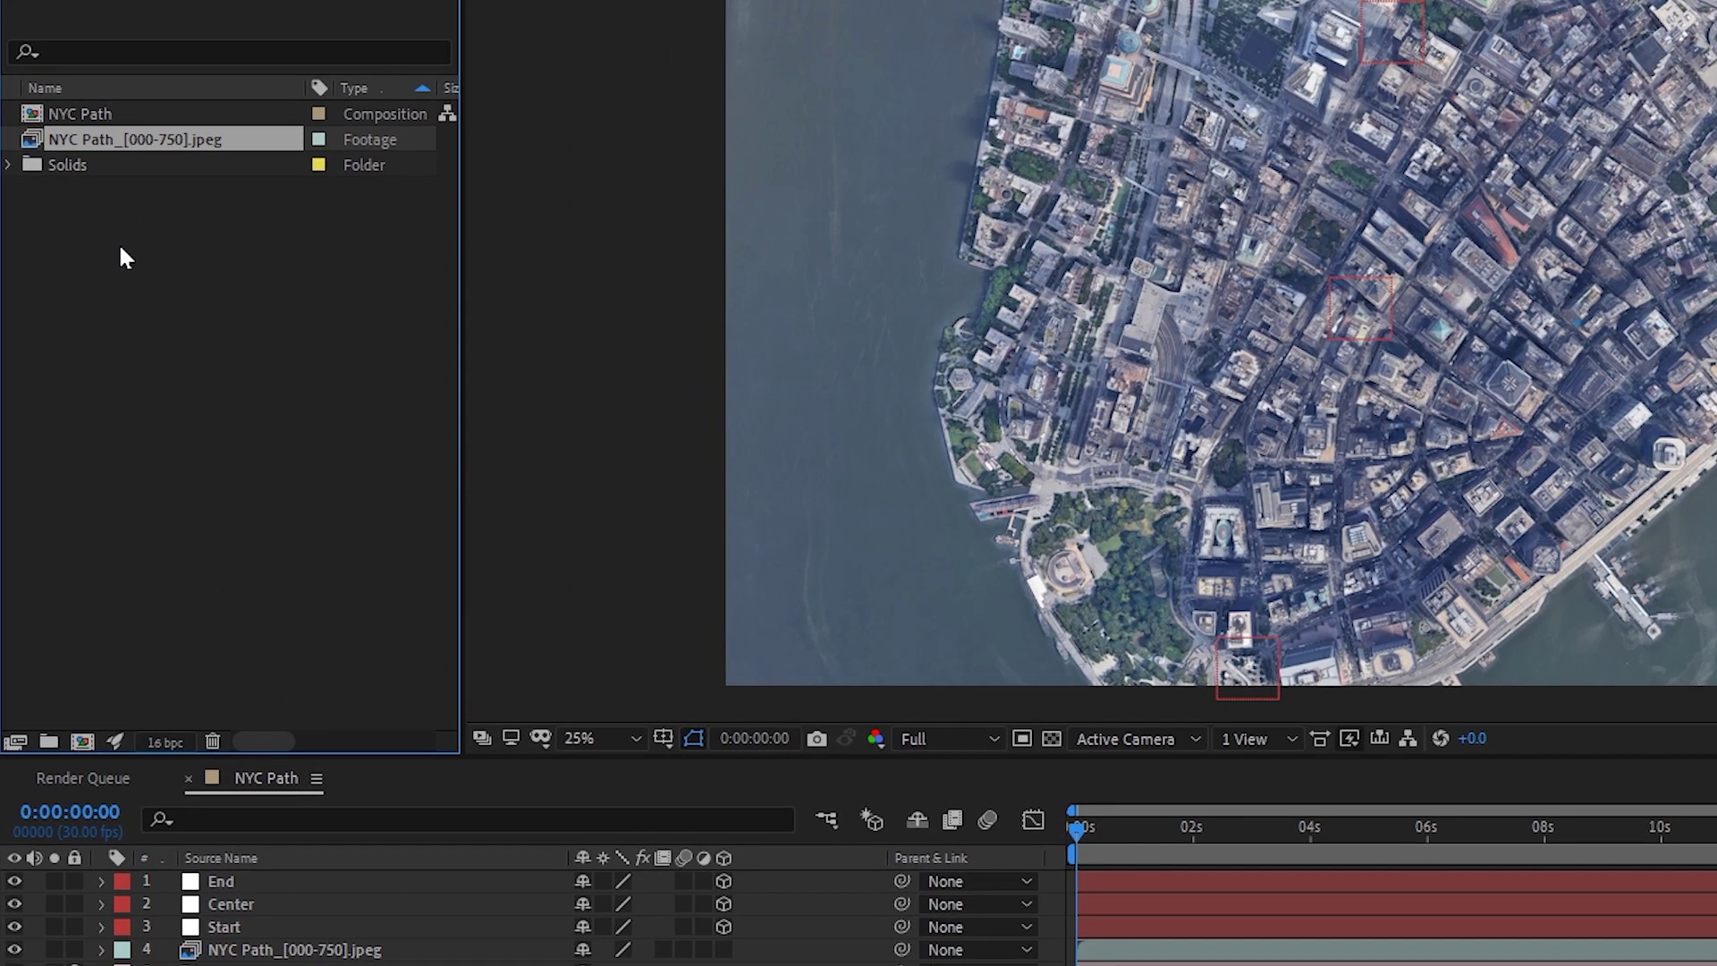
pyautogui.rightClick(121, 249)
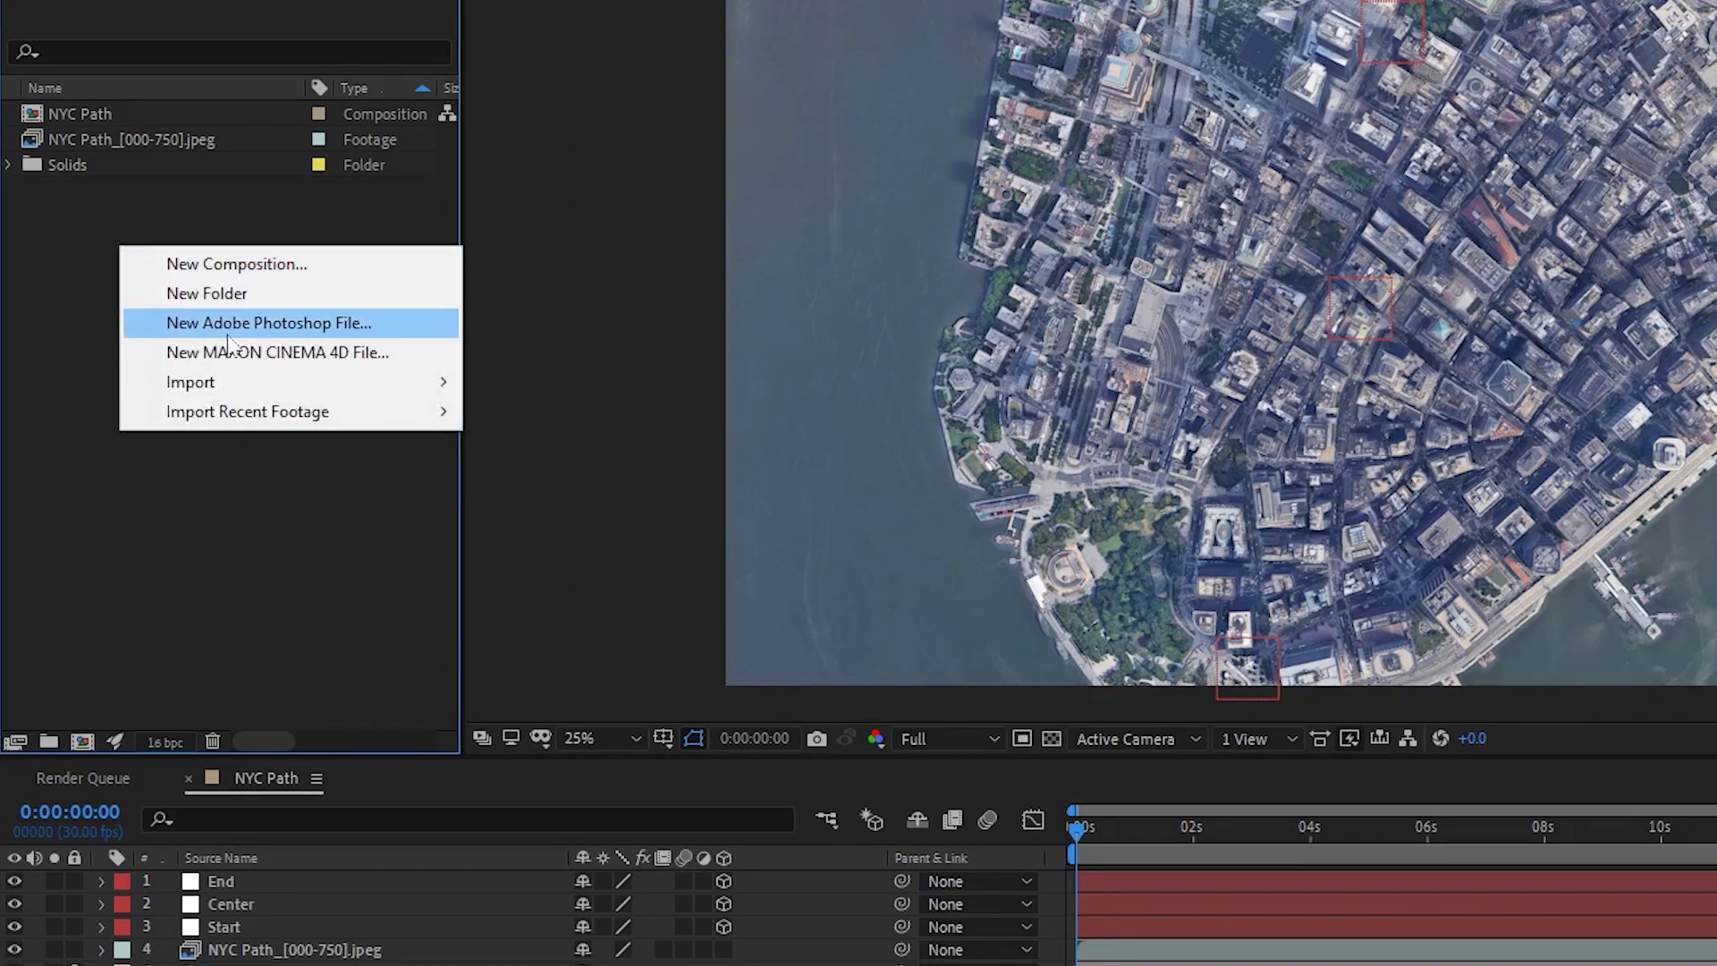
pyautogui.moveTo(235, 382)
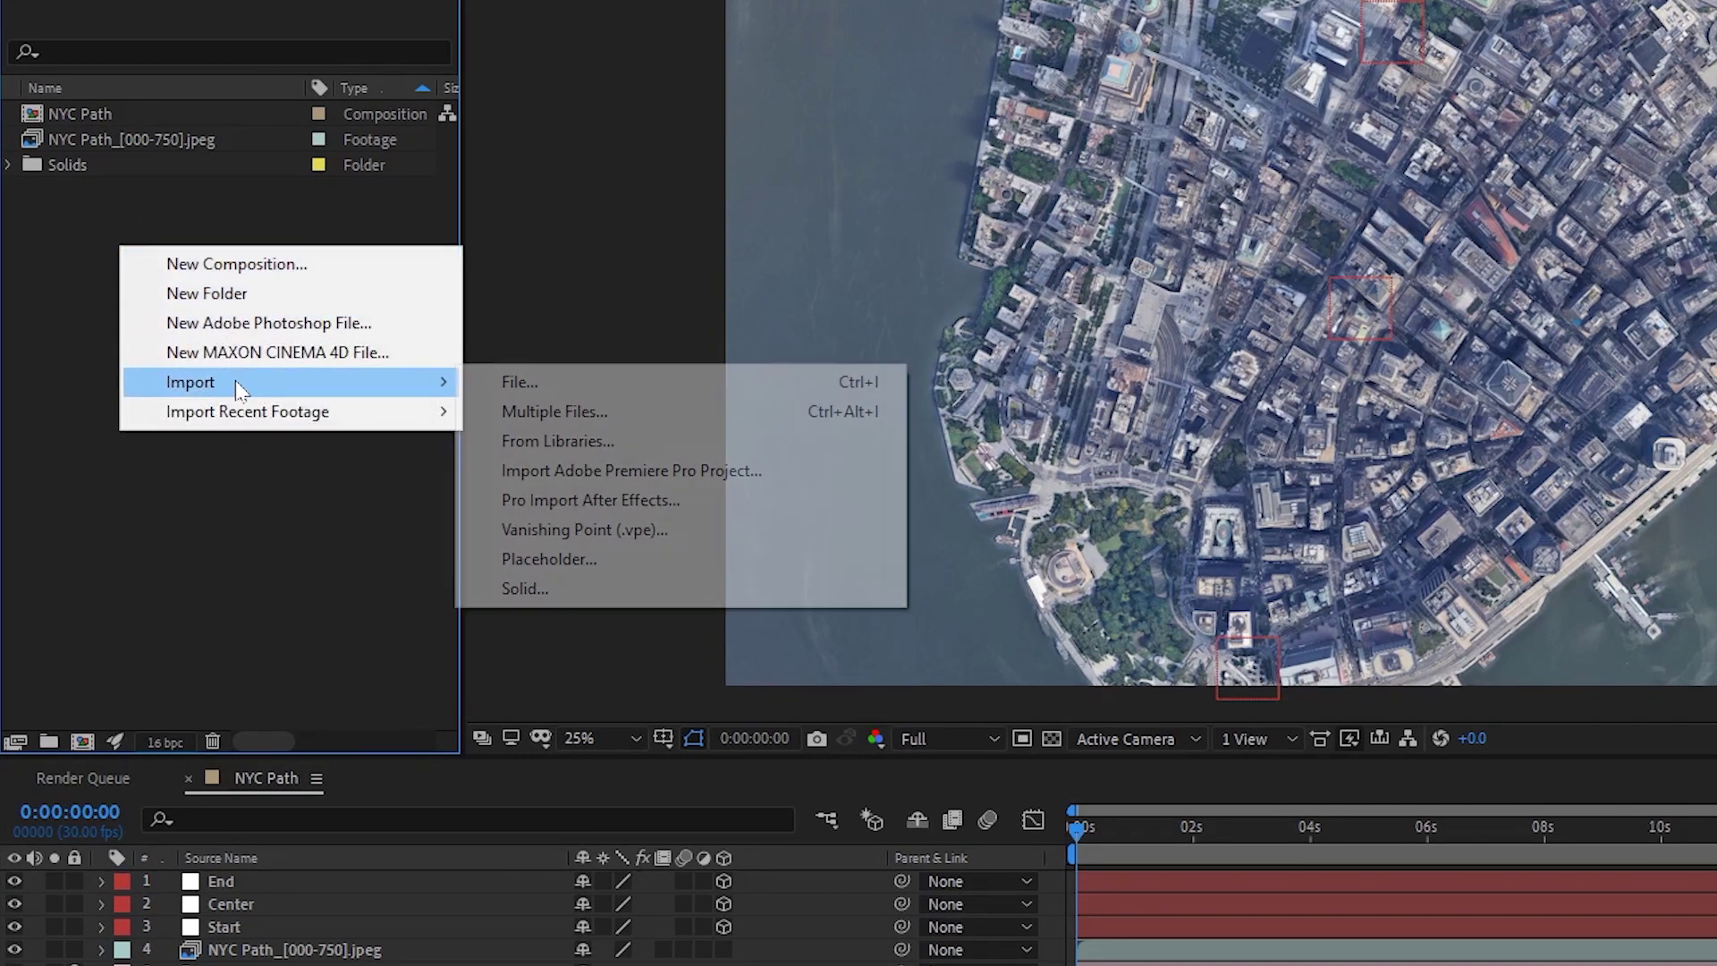
pyautogui.click(521, 383)
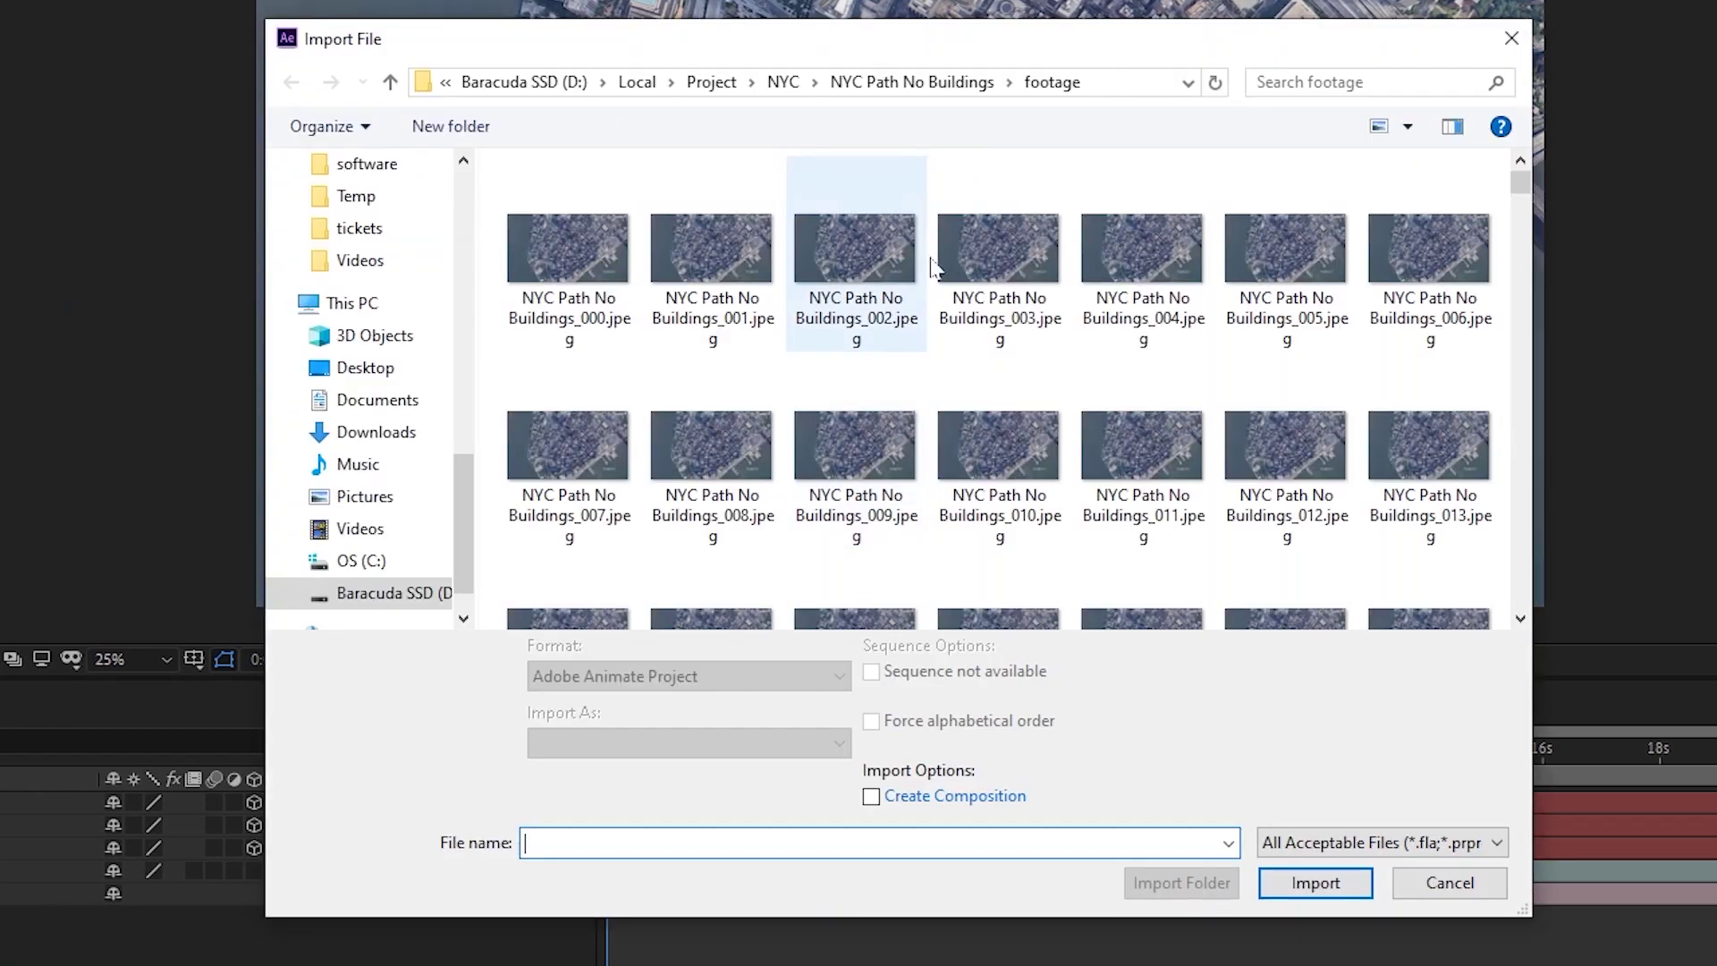
pyautogui.click(935, 81)
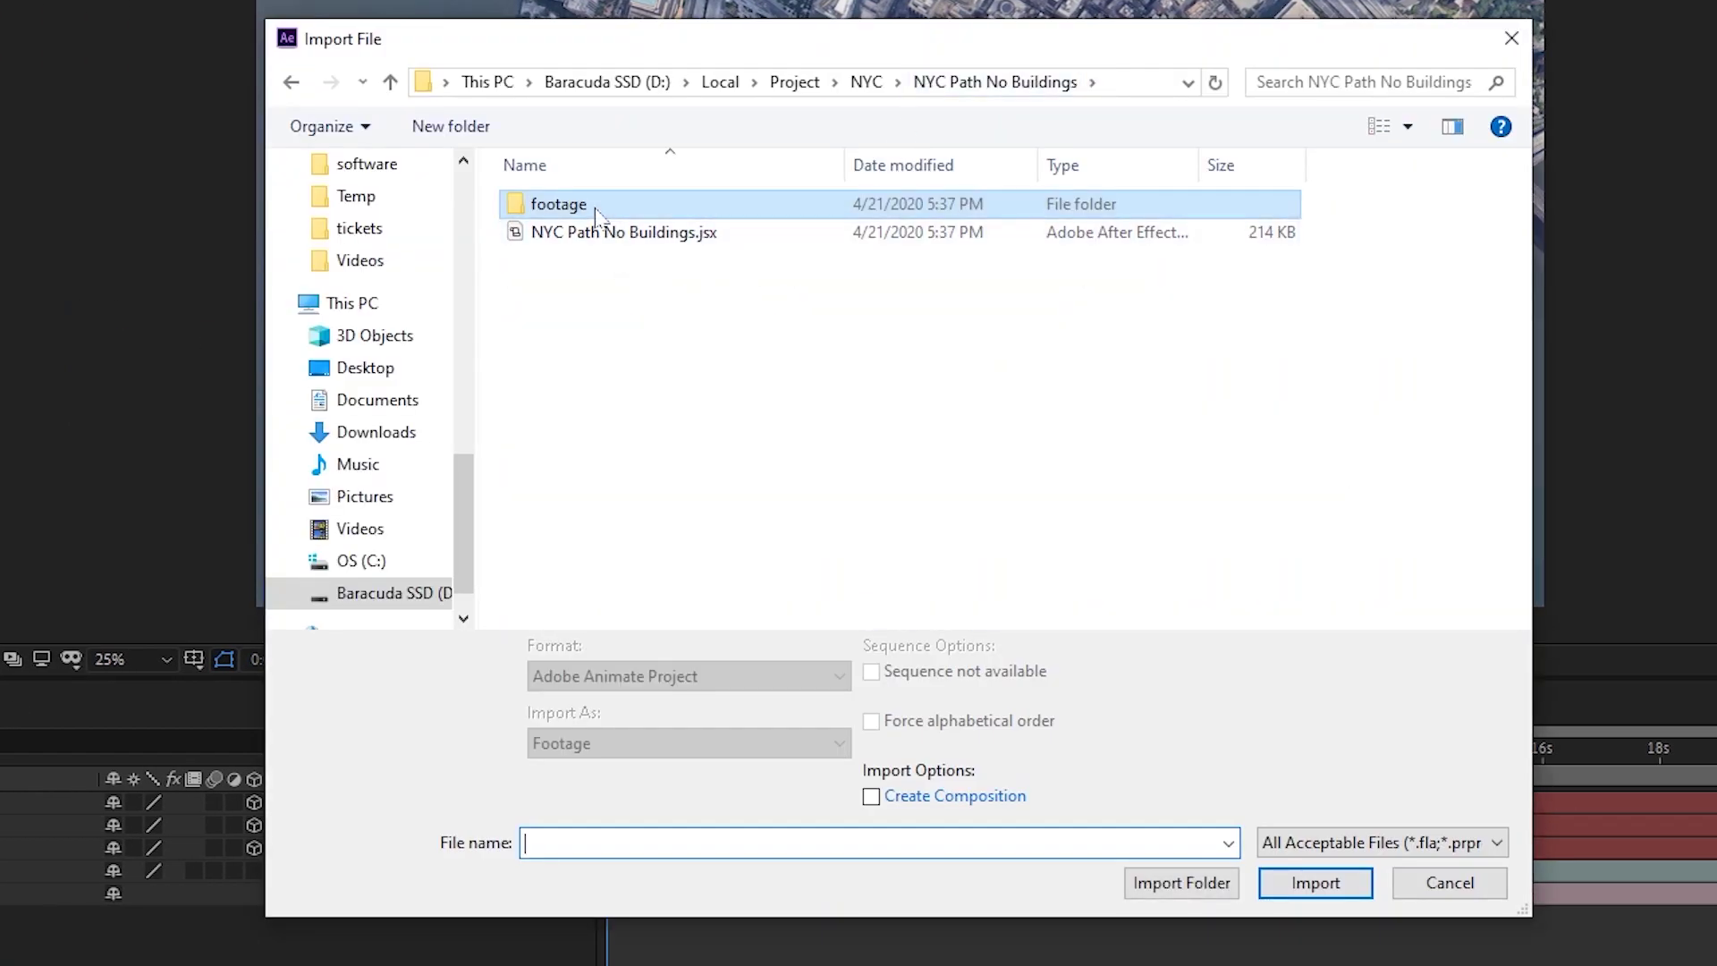
pyautogui.doubleClick(555, 205)
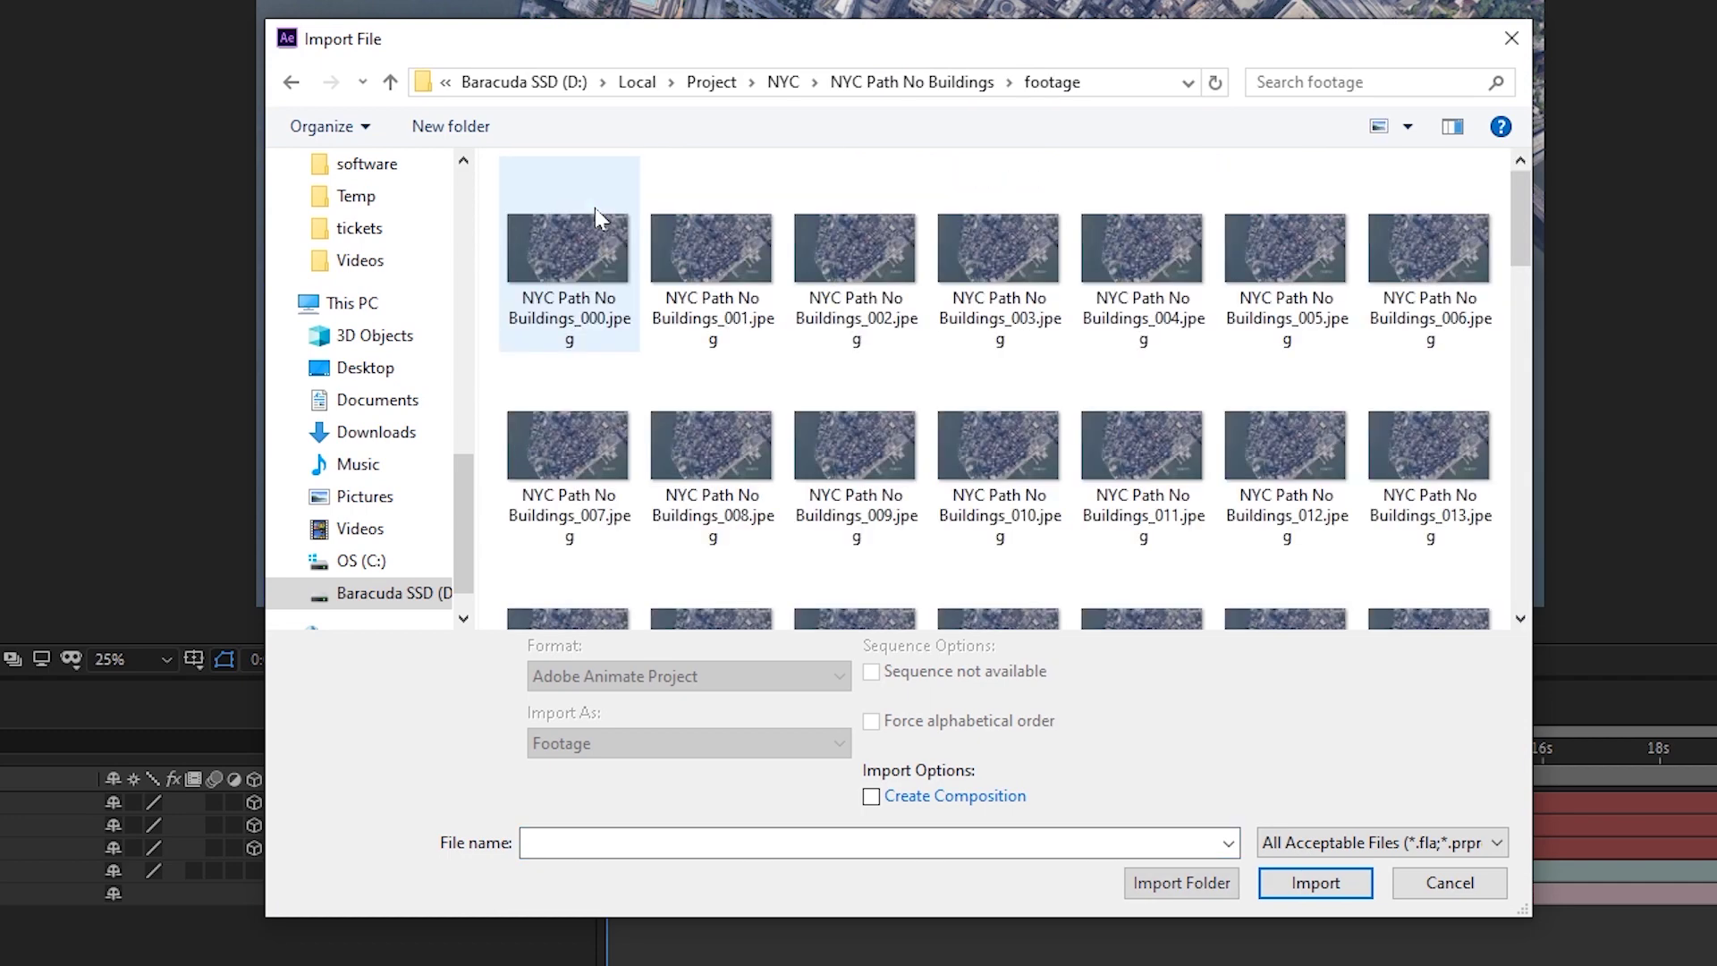
pyautogui.click(572, 282)
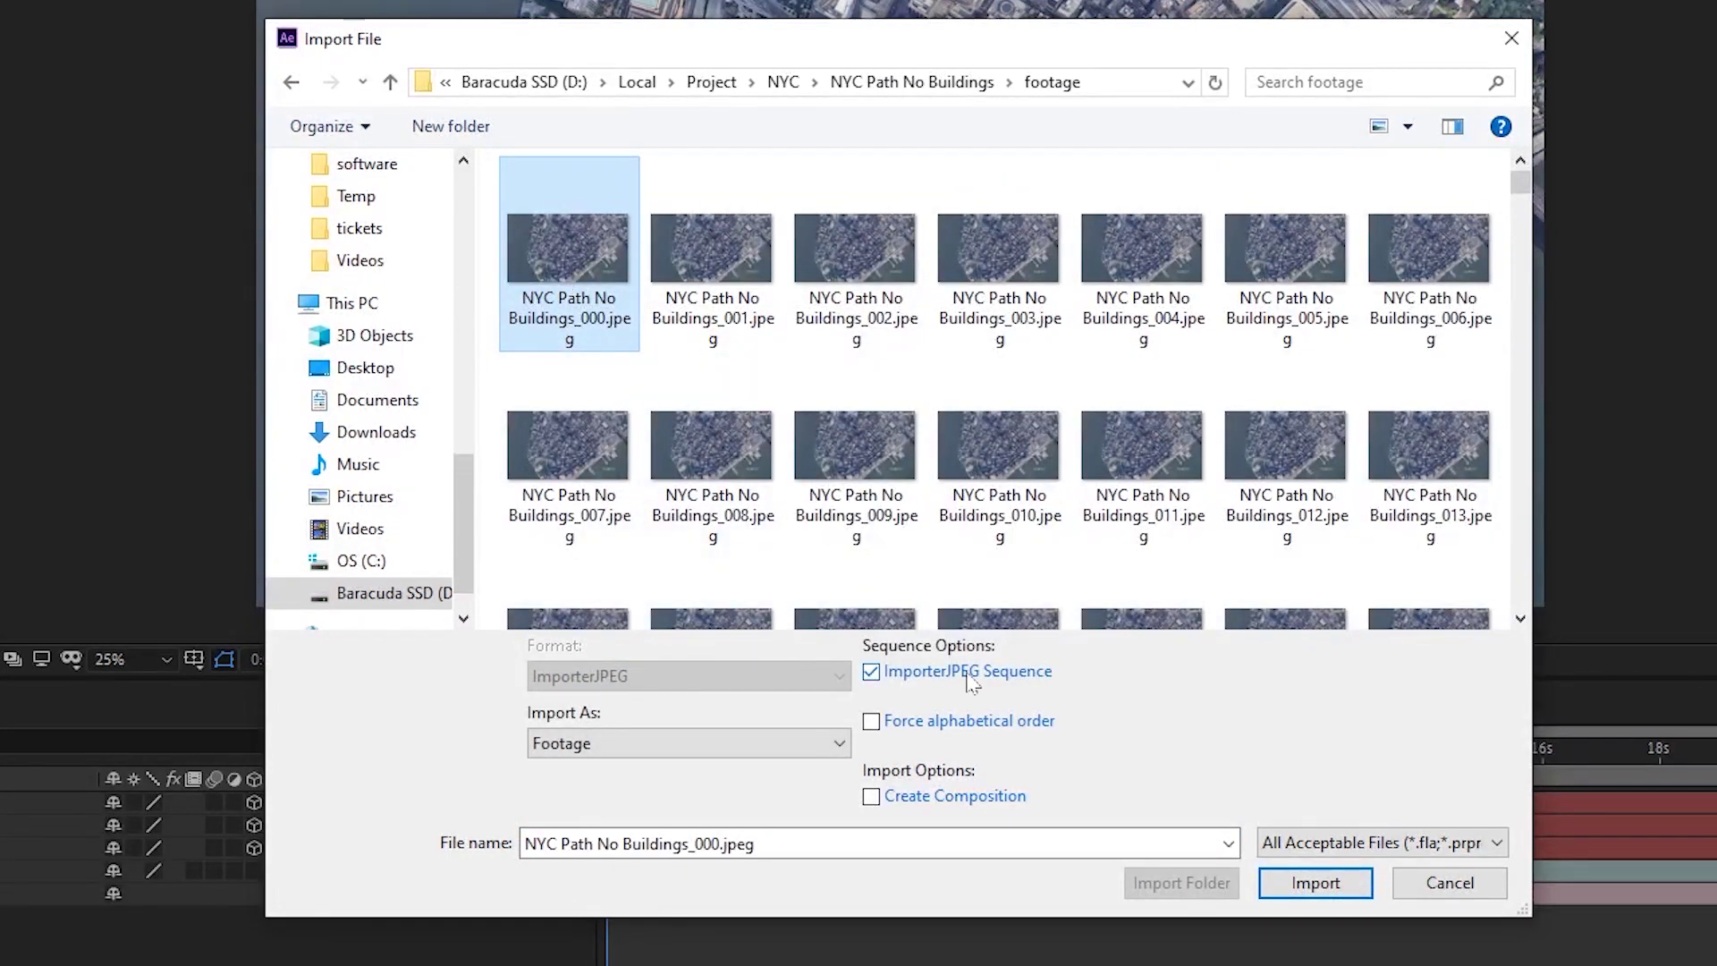
pyautogui.click(1355, 886)
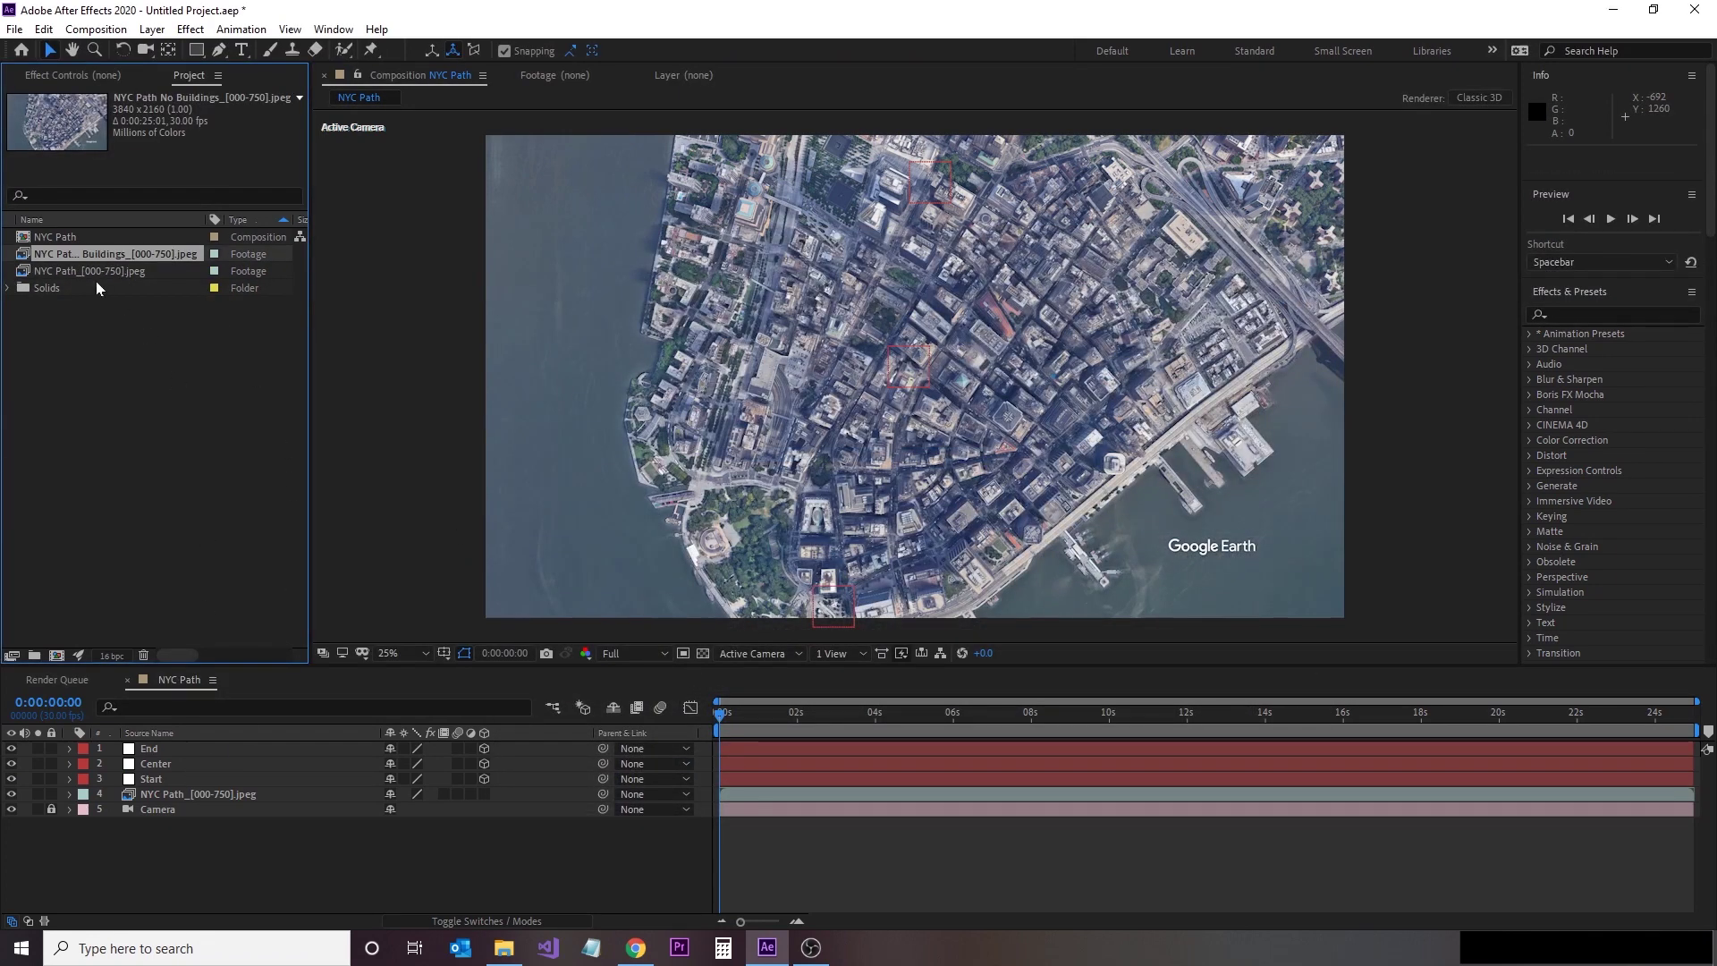
pyautogui.moveTo(70, 260); pyautogui.dragTo(138, 791)
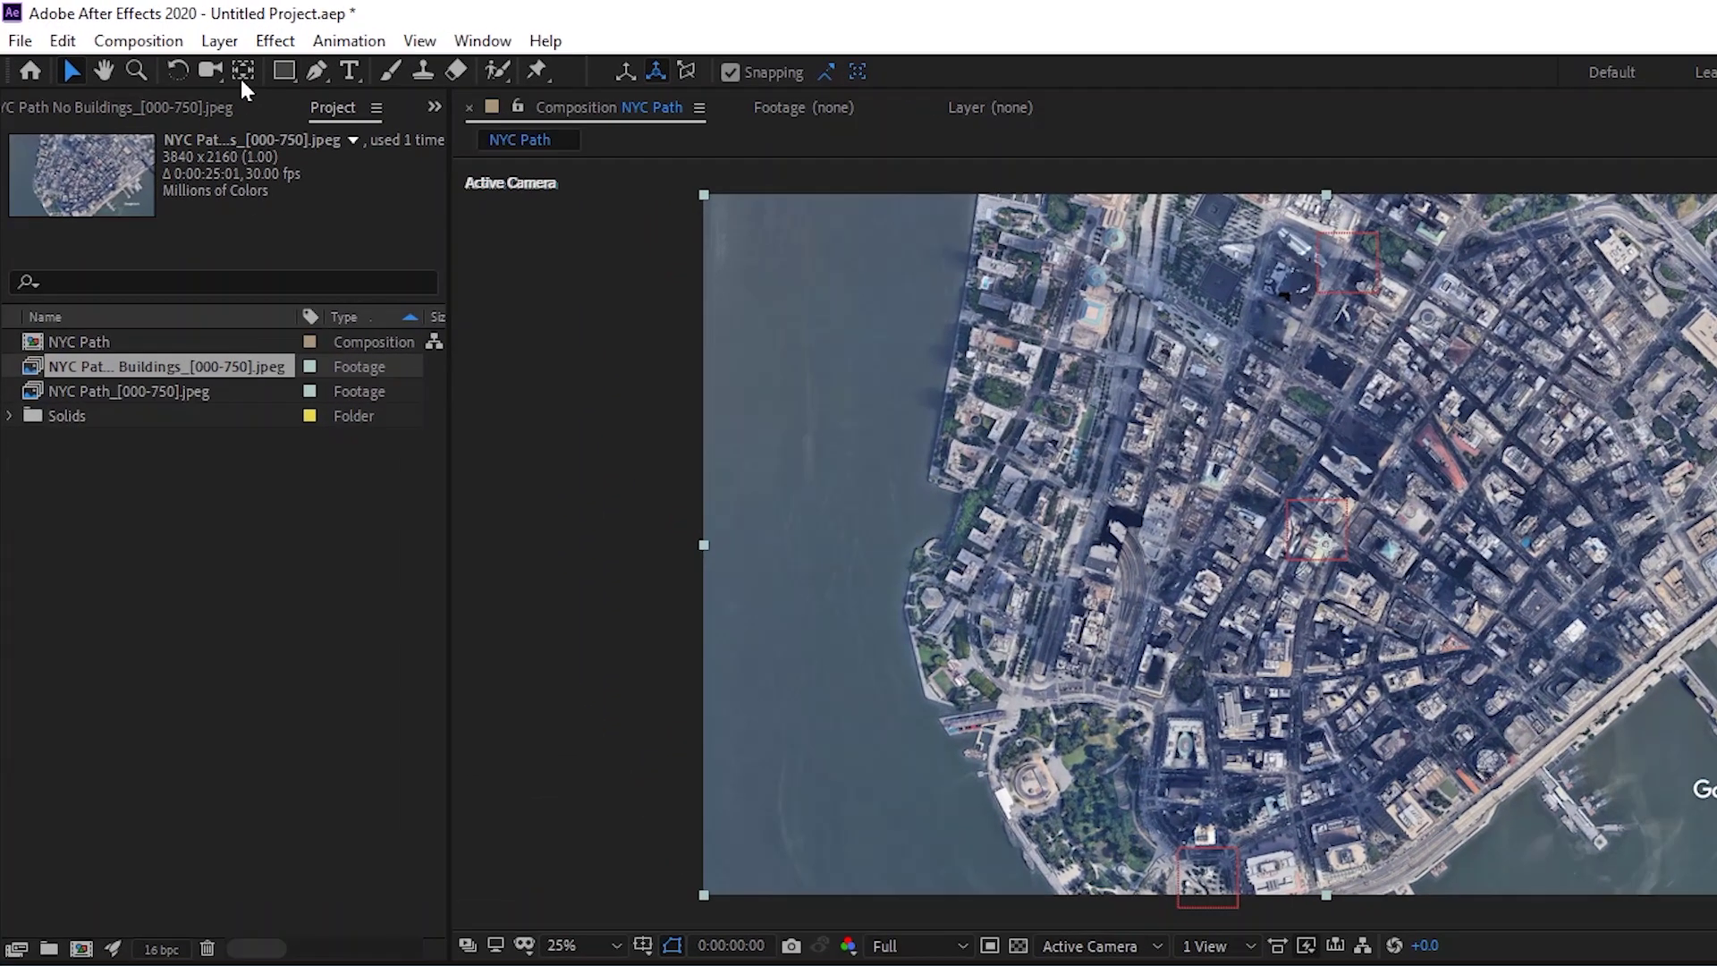
# Step: Add a shape layer with a solid blue fill and draw a rectangle covering the whole composition frame
pyautogui.click(152, 28)
pyautogui.moveTo(162, 47)
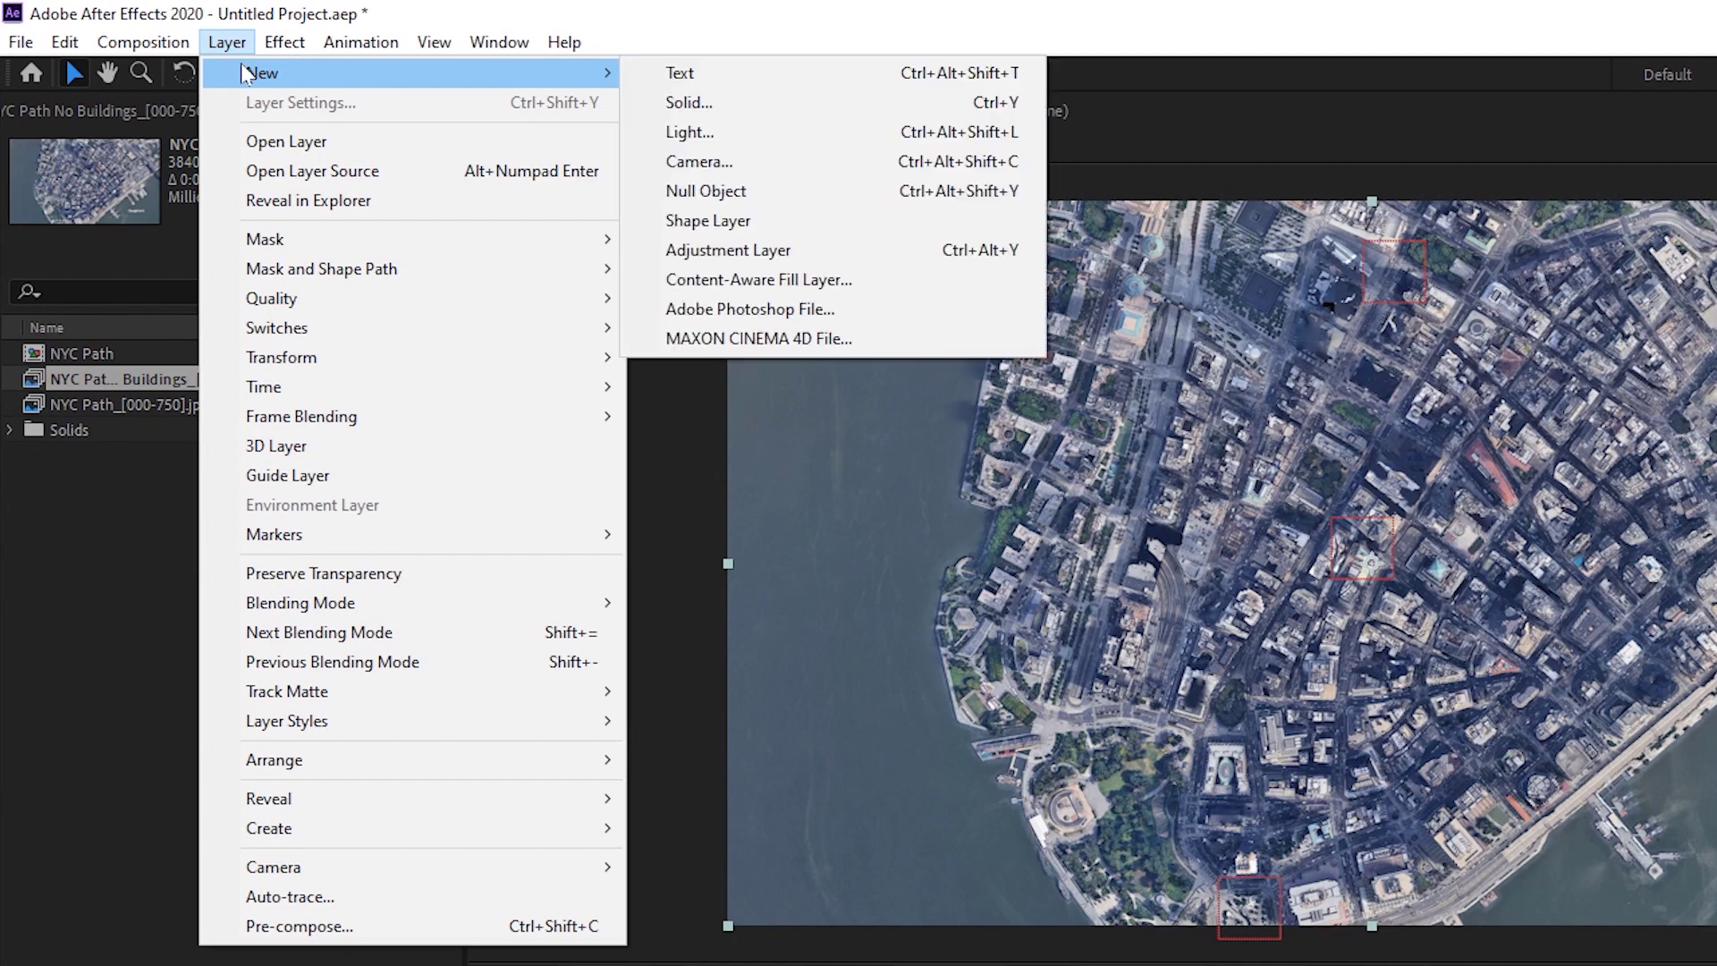
pyautogui.click(770, 222)
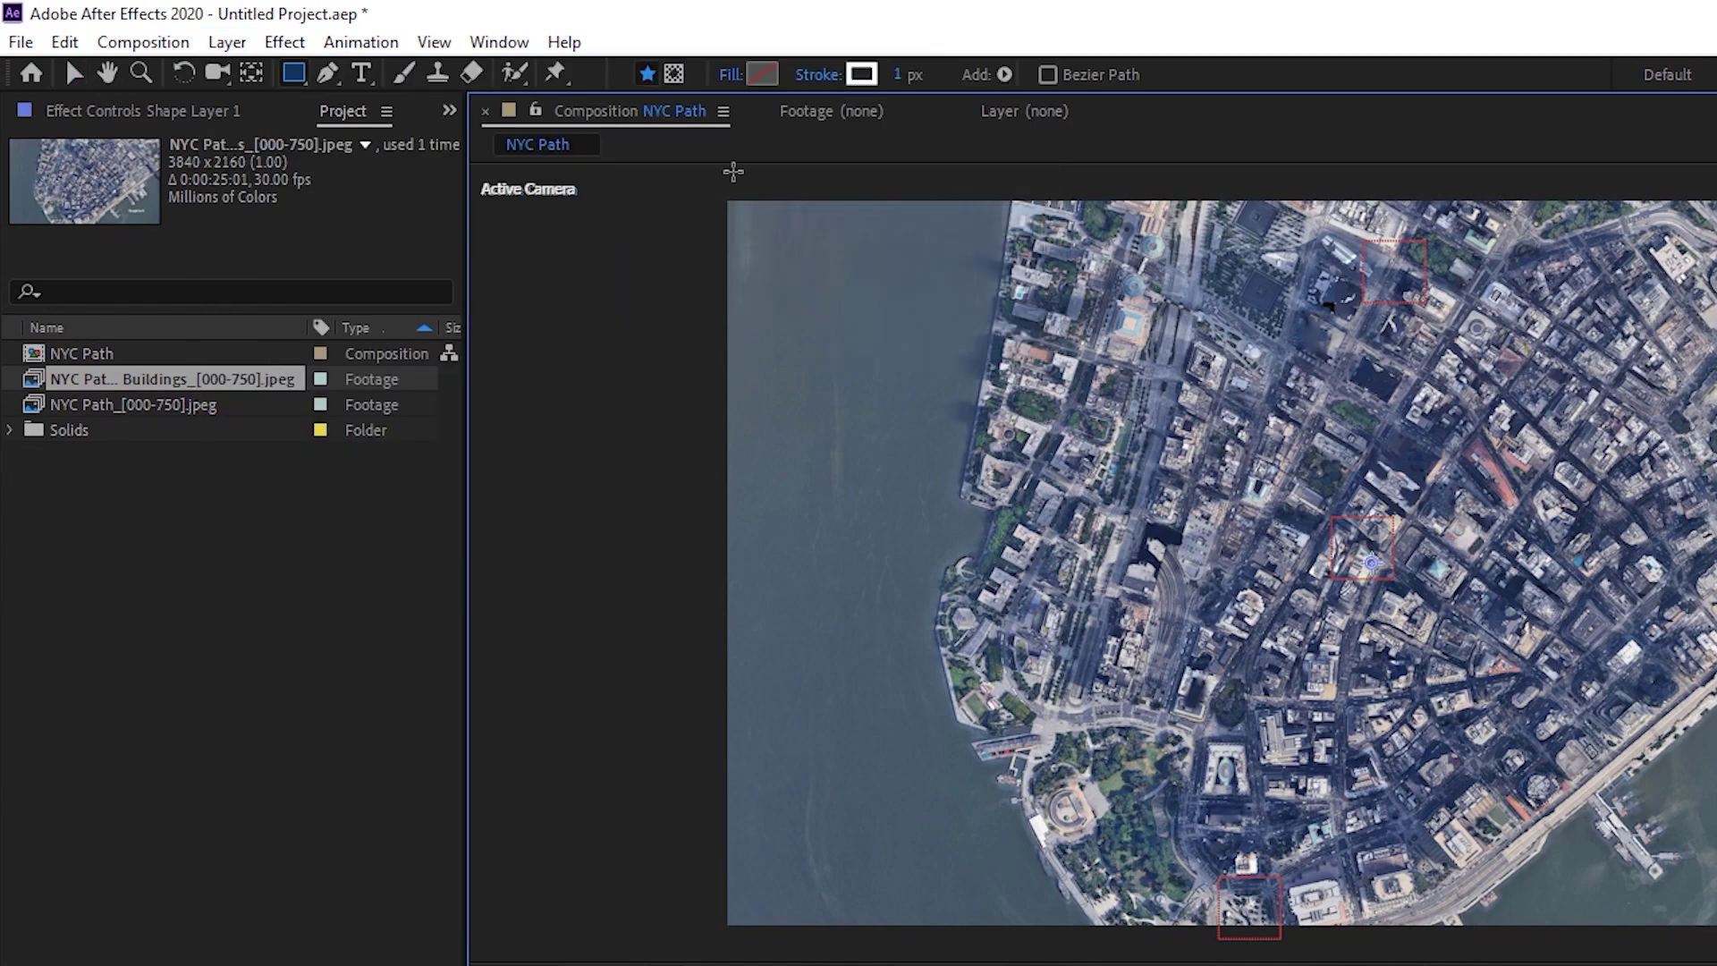
pyautogui.click(734, 73)
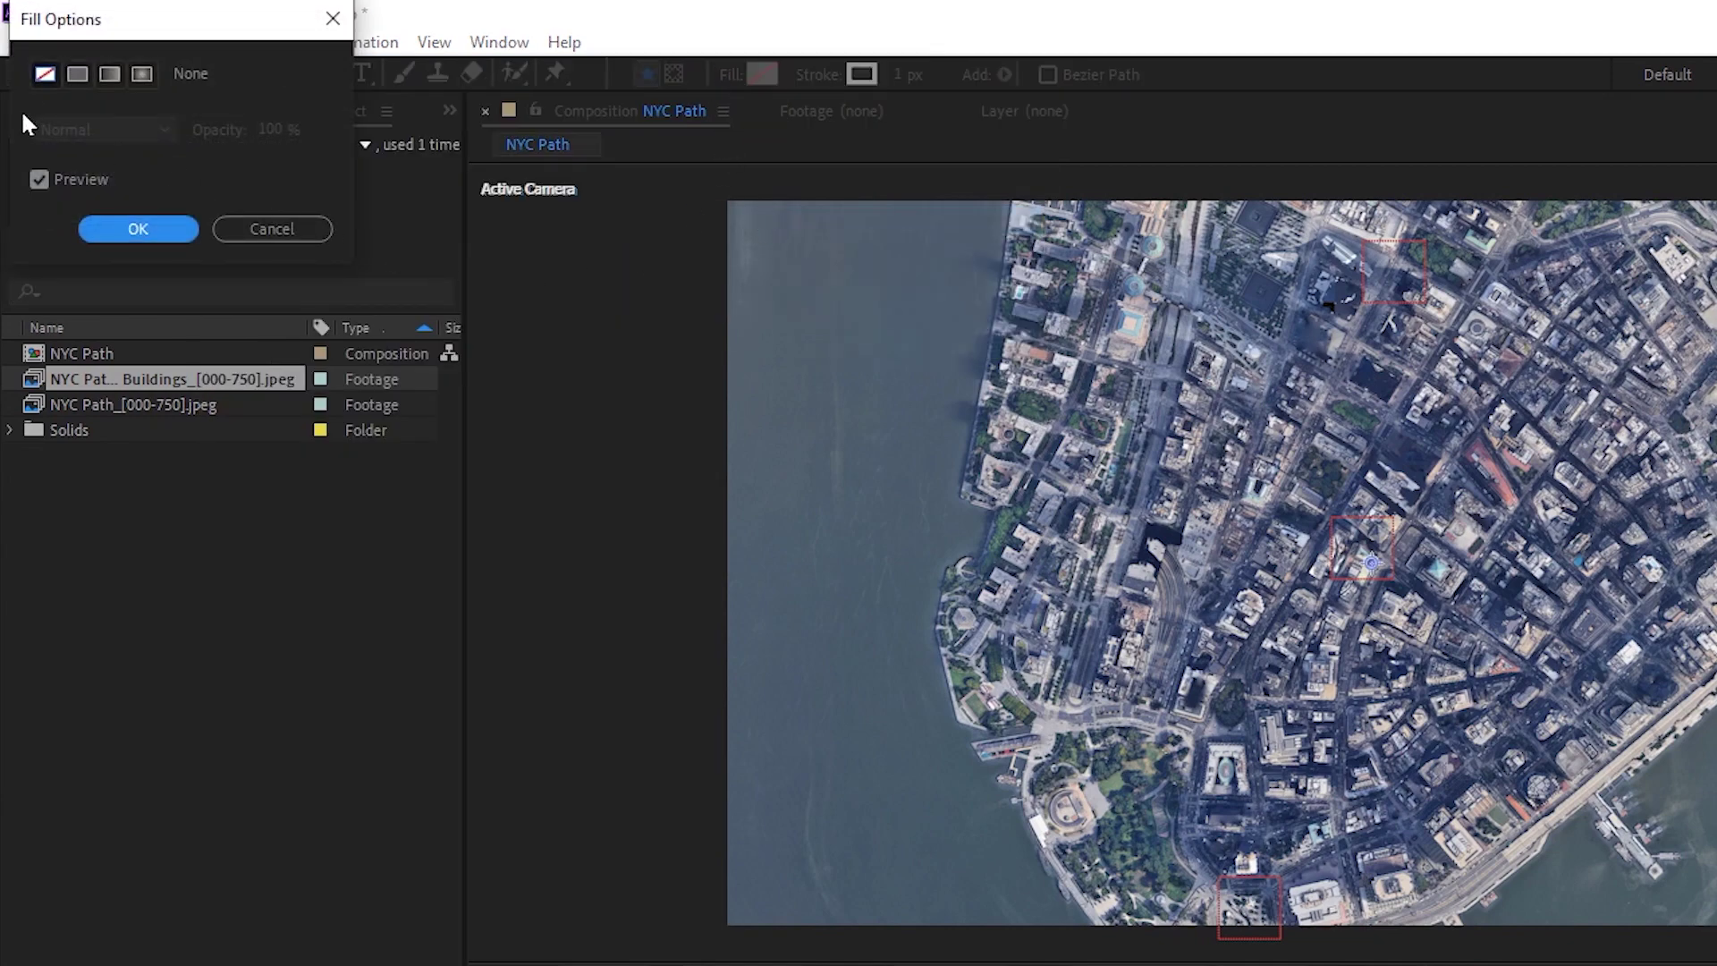
pyautogui.click(77, 74)
pyautogui.click(136, 230)
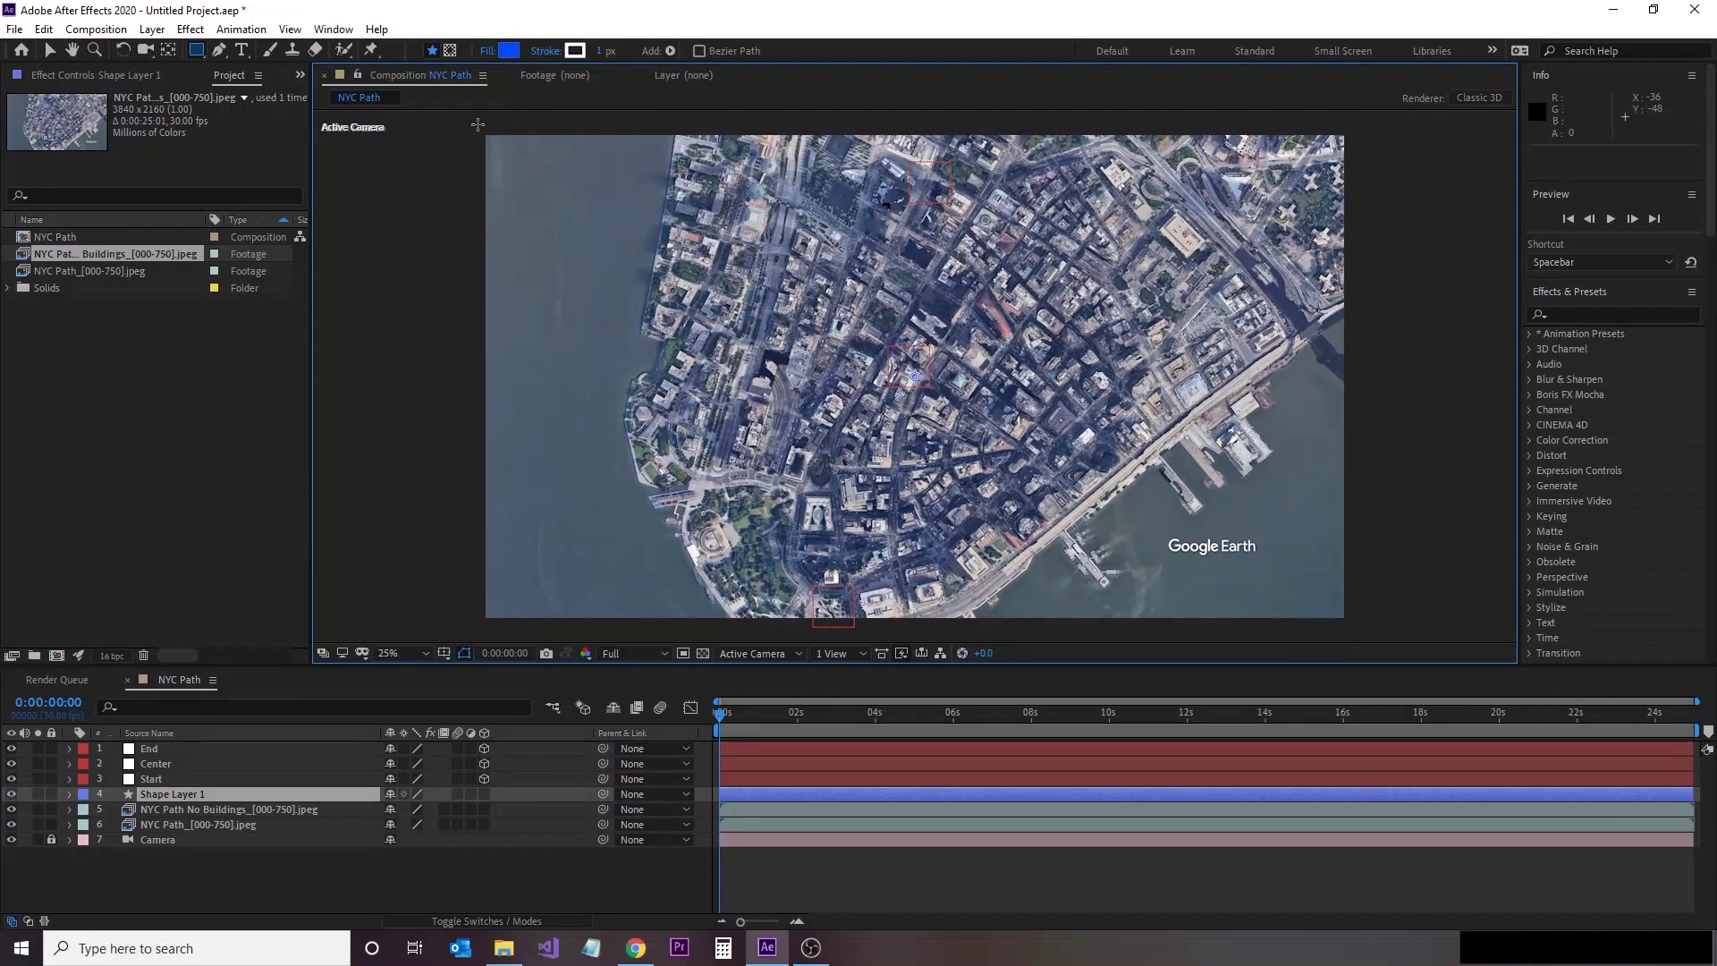
pyautogui.moveTo(718, 189); pyautogui.dragTo(719, 189)
pyautogui.moveTo(479, 127); pyautogui.dragTo(1352, 629)
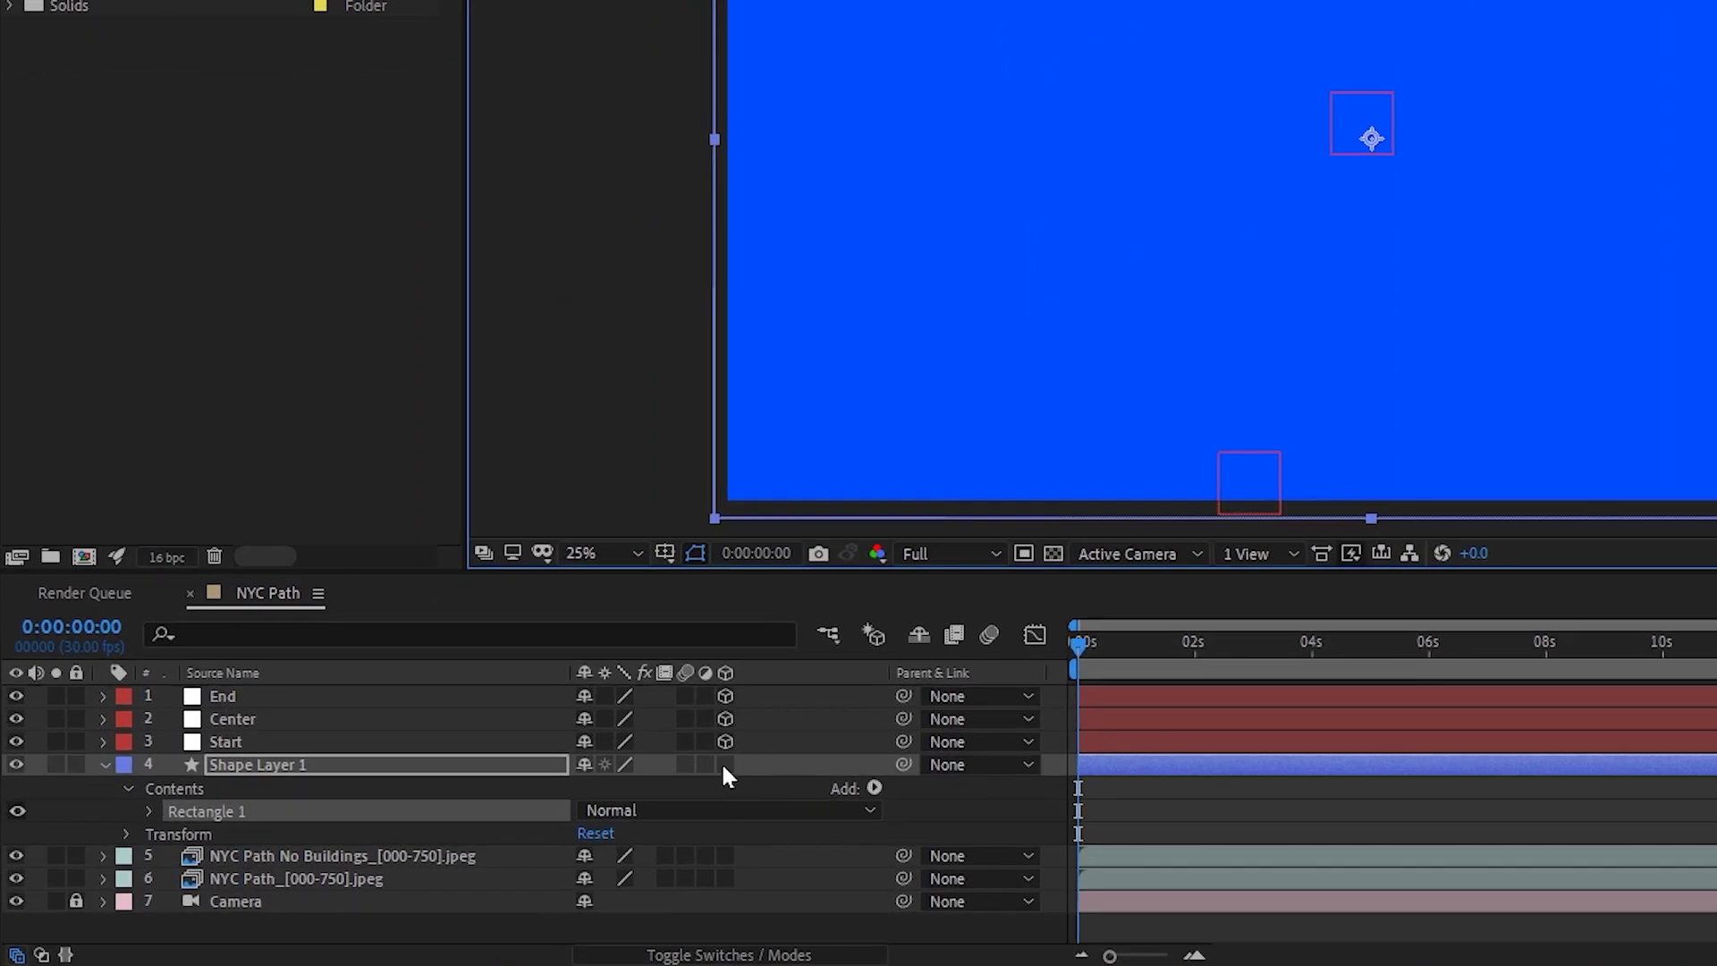
# Step: Make the shape layer 3D and parent it to the Center null
pyautogui.click(724, 765)
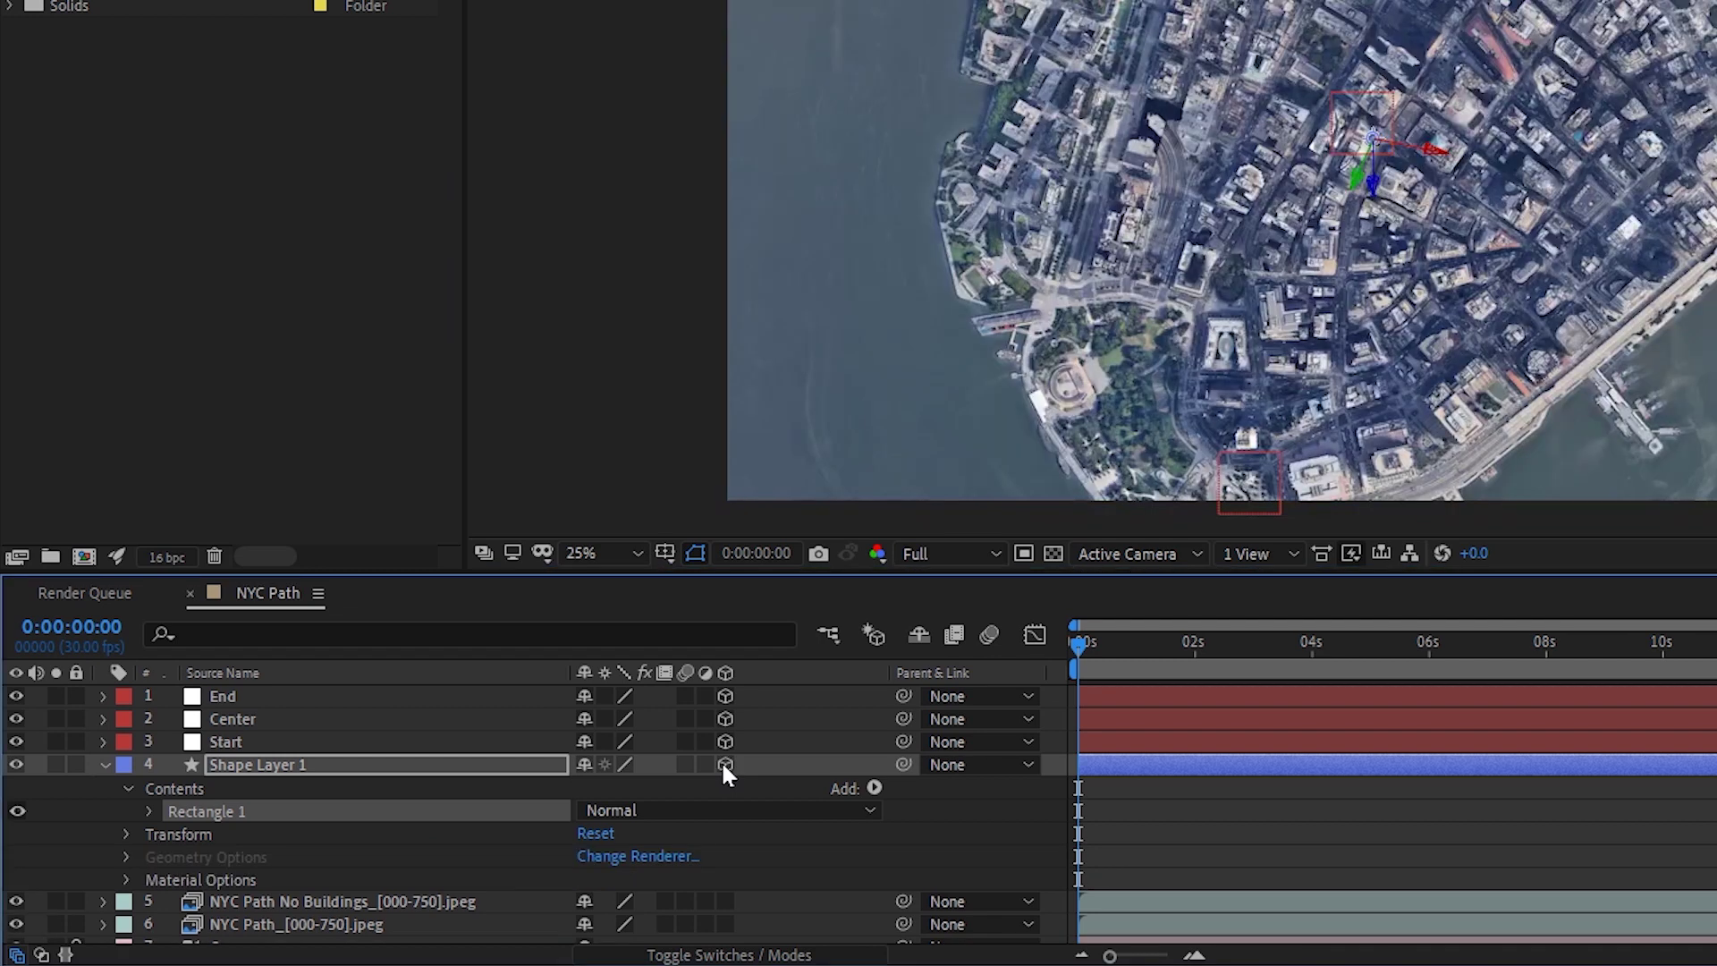
pyautogui.click(972, 766)
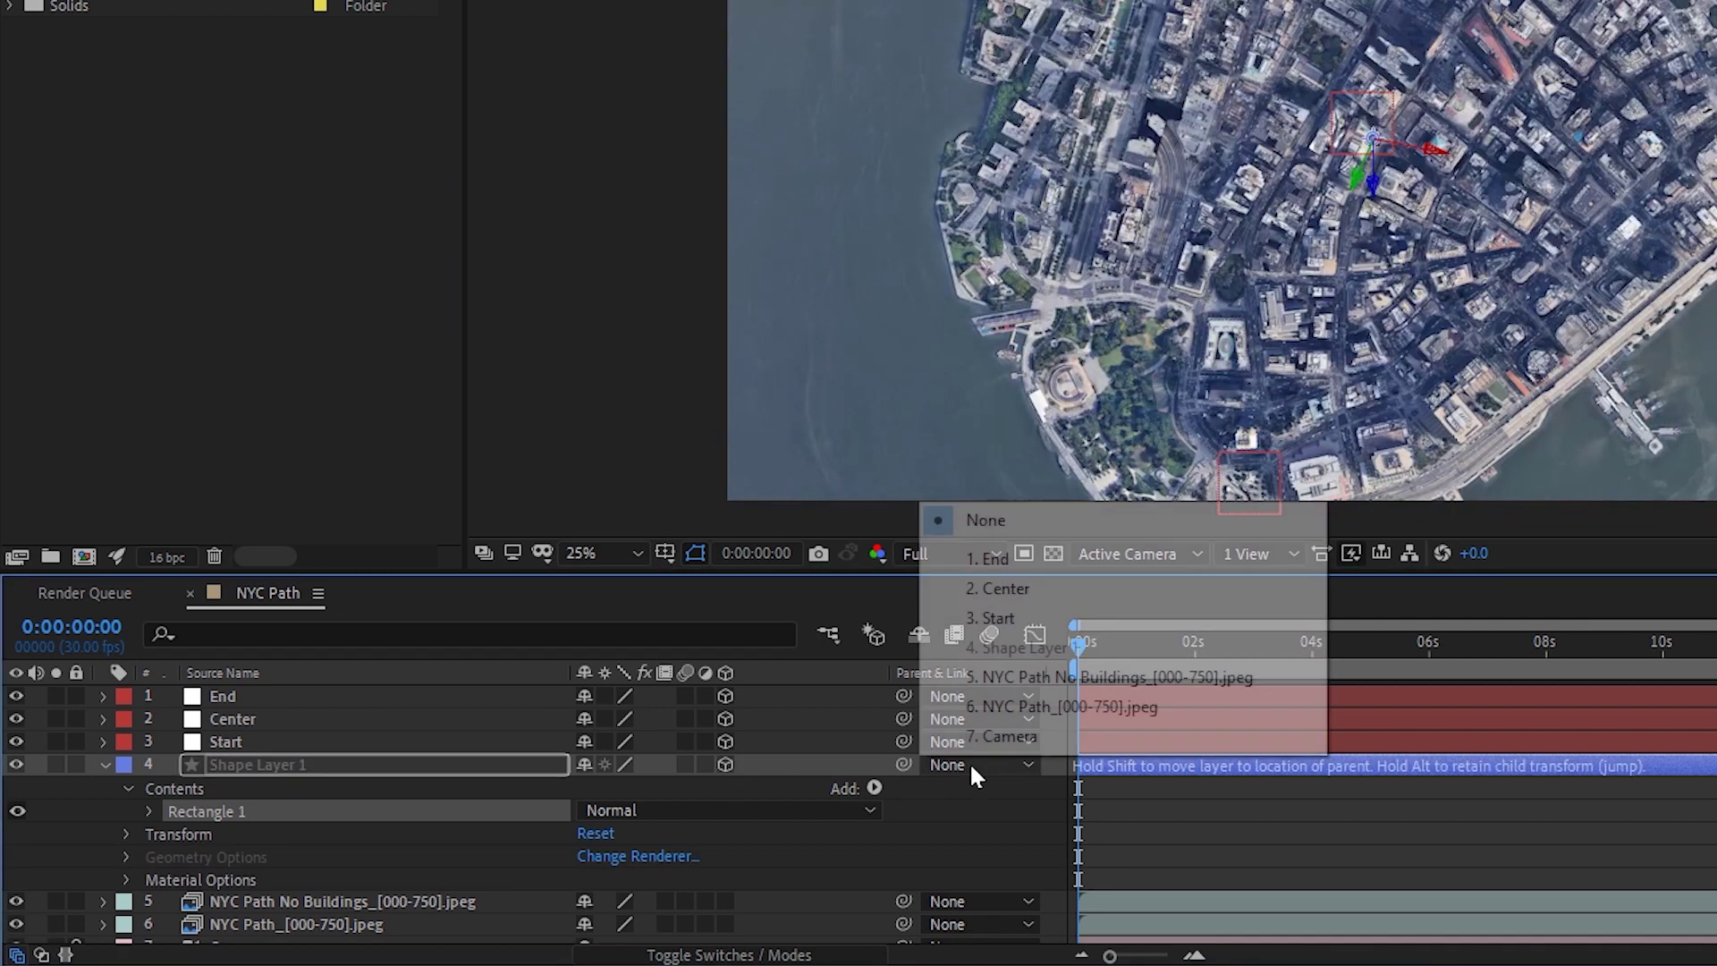
pyautogui.click(1007, 589)
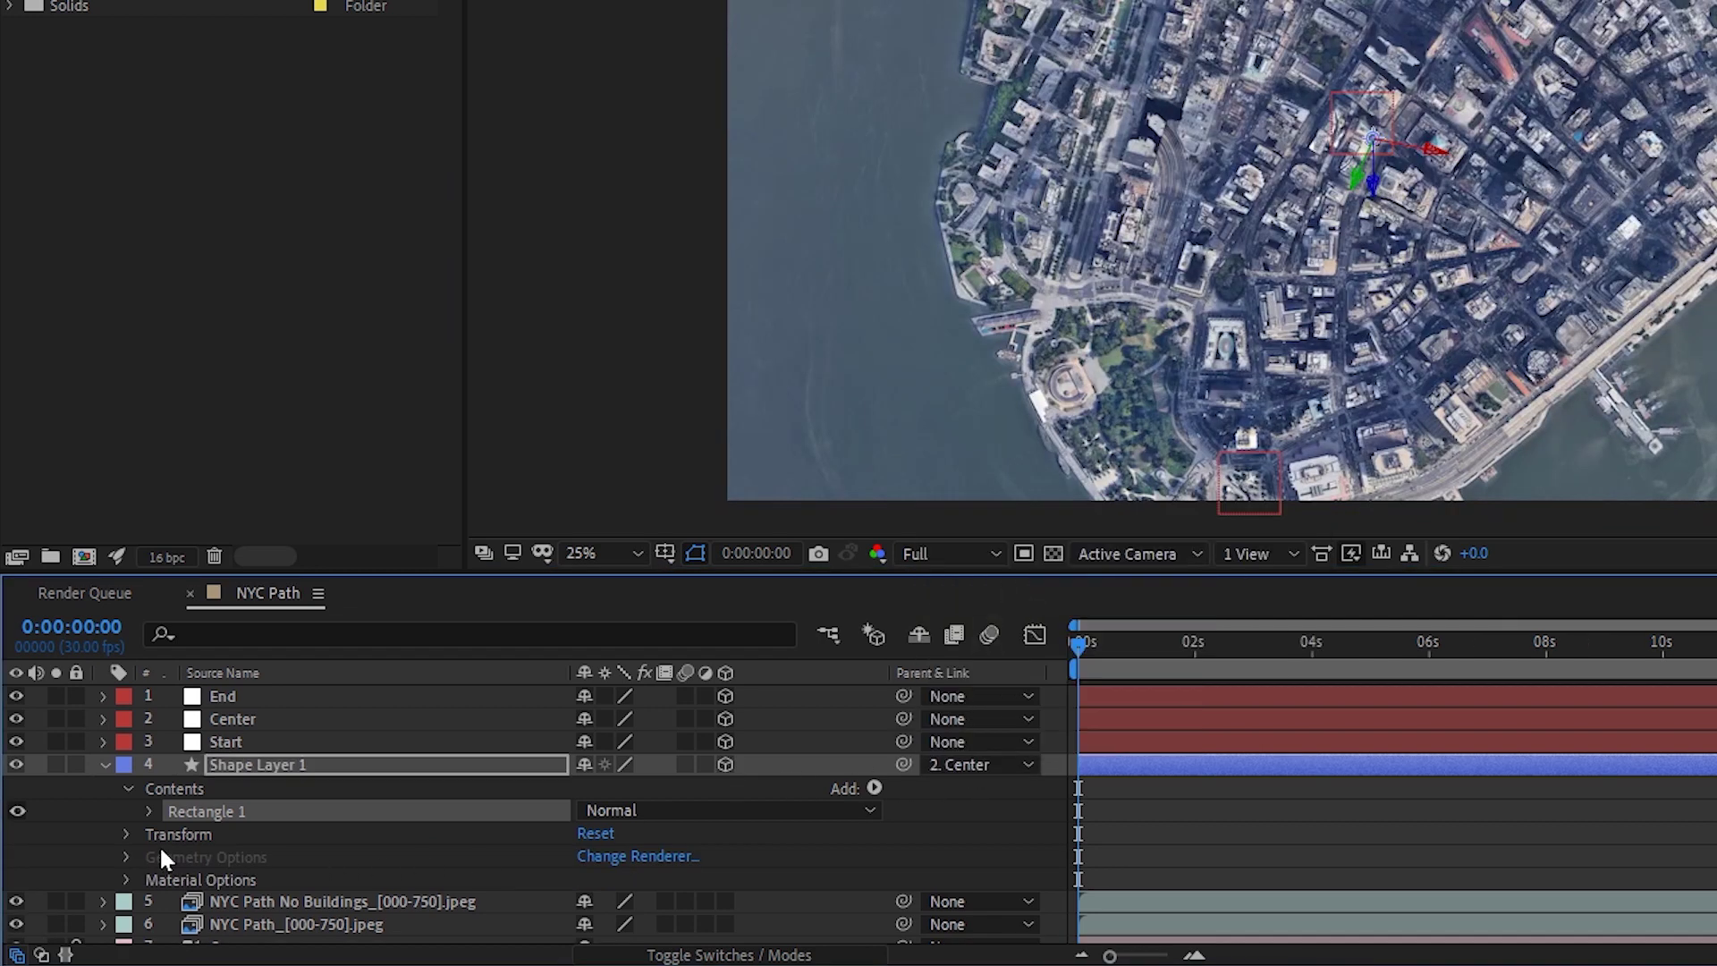
# Step: Set the shape layer's Position to 0, 0, 0
pyautogui.click(125, 835)
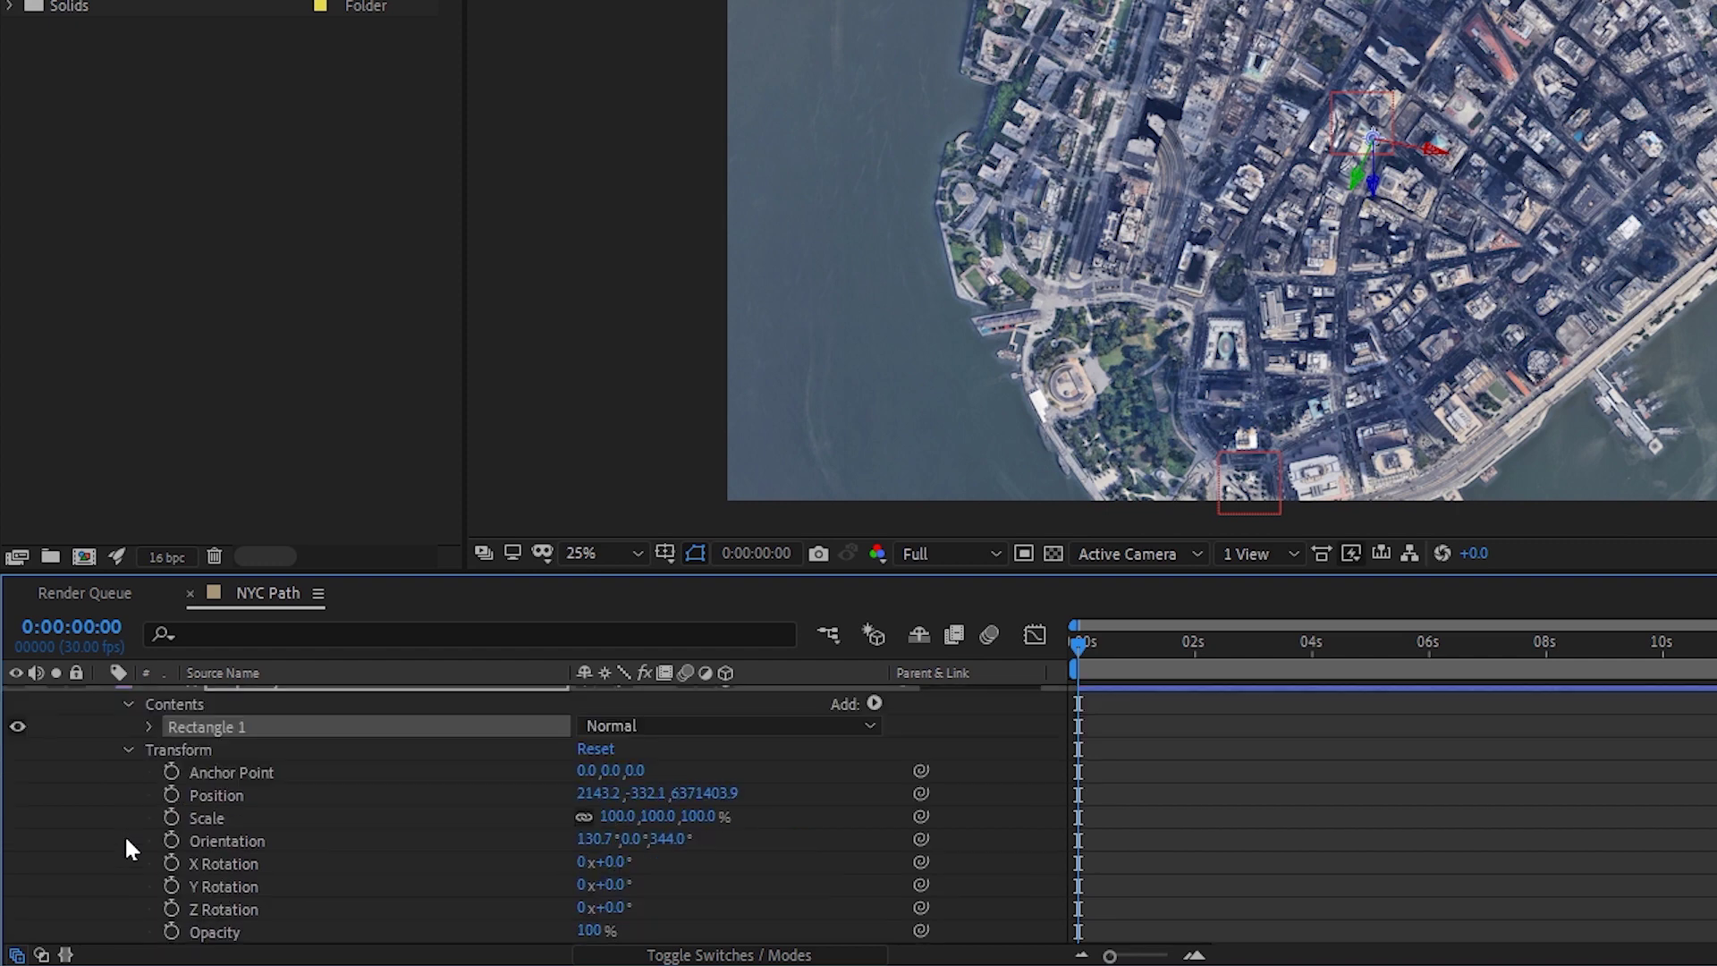
pyautogui.click(599, 792)
pyautogui.write('0')
pyautogui.press('Tab')
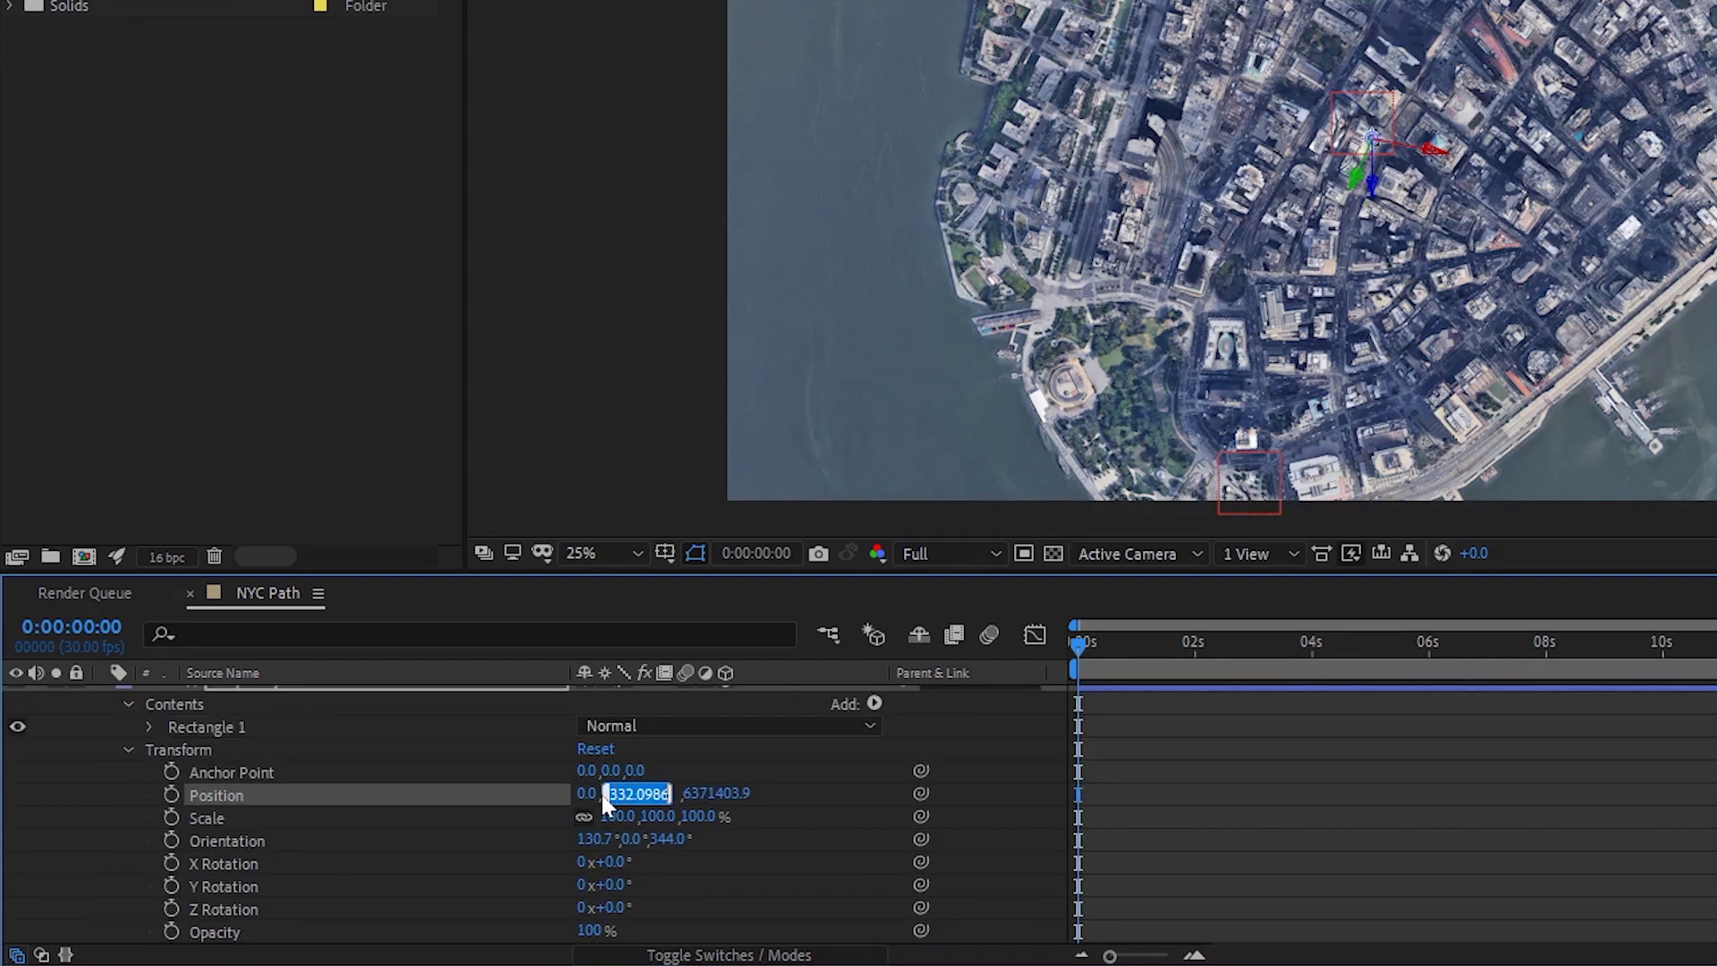
pyautogui.press('Tab')
pyautogui.write('0')
pyautogui.press('Return')
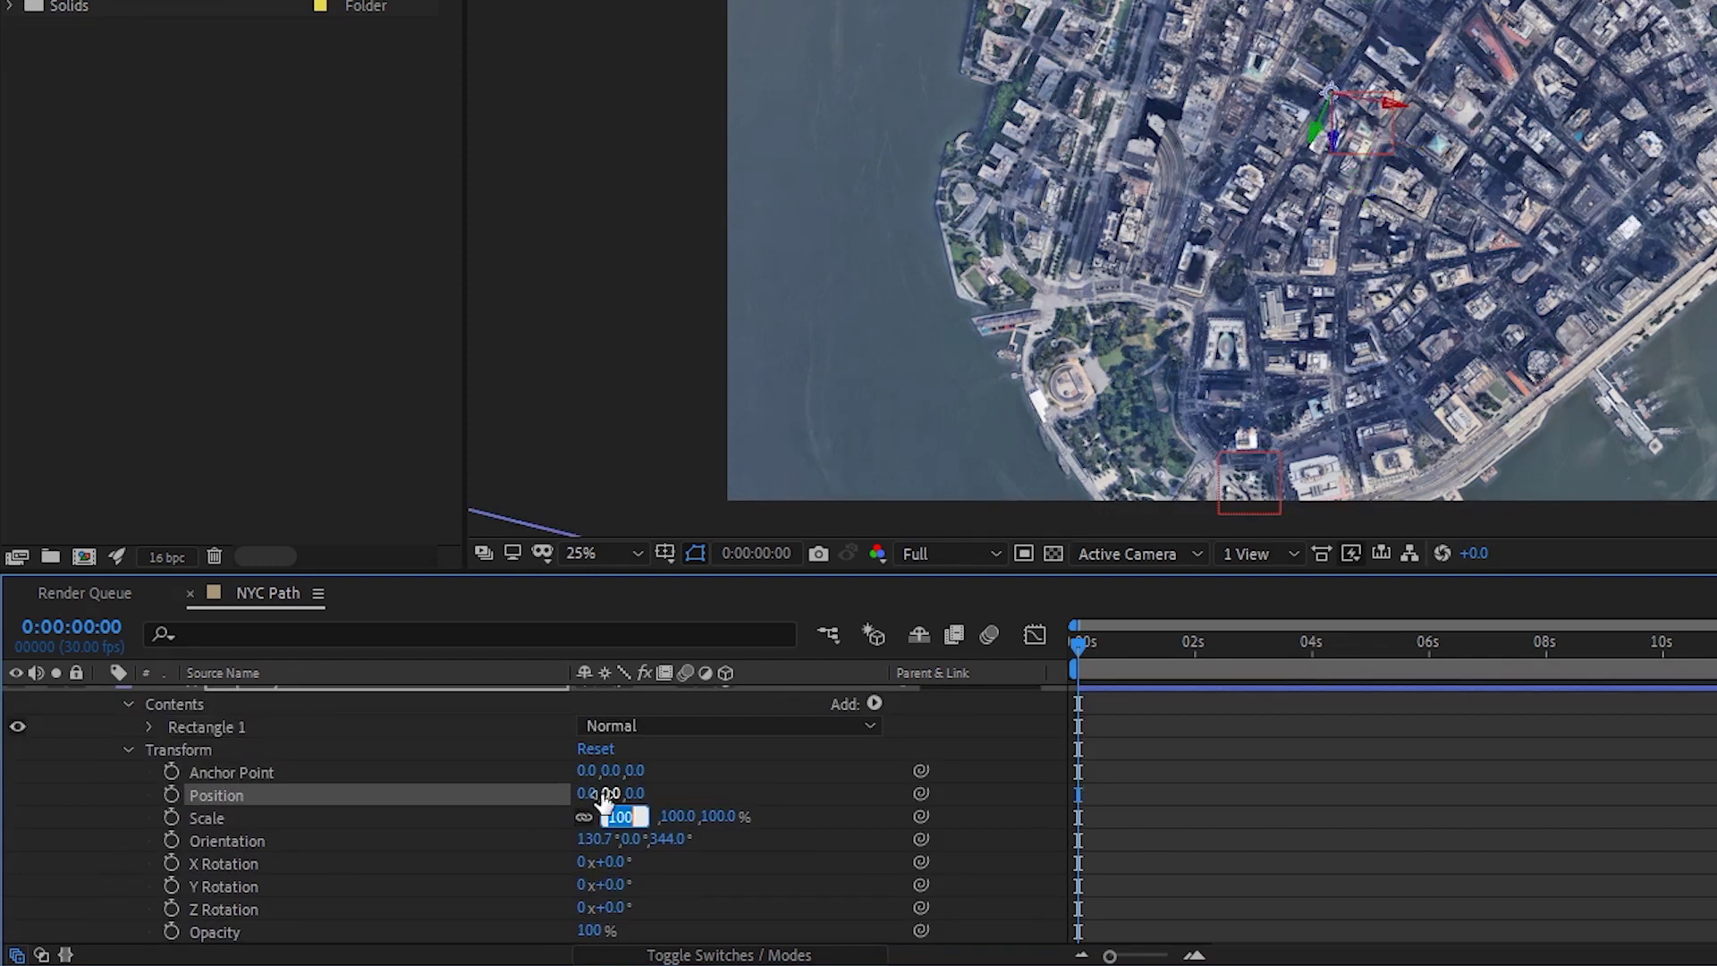
# Step: Set the shape layer's Orientation to 0°, 0°, 0°
pyautogui.click(605, 846)
pyautogui.write('0')
pyautogui.press('Tab')
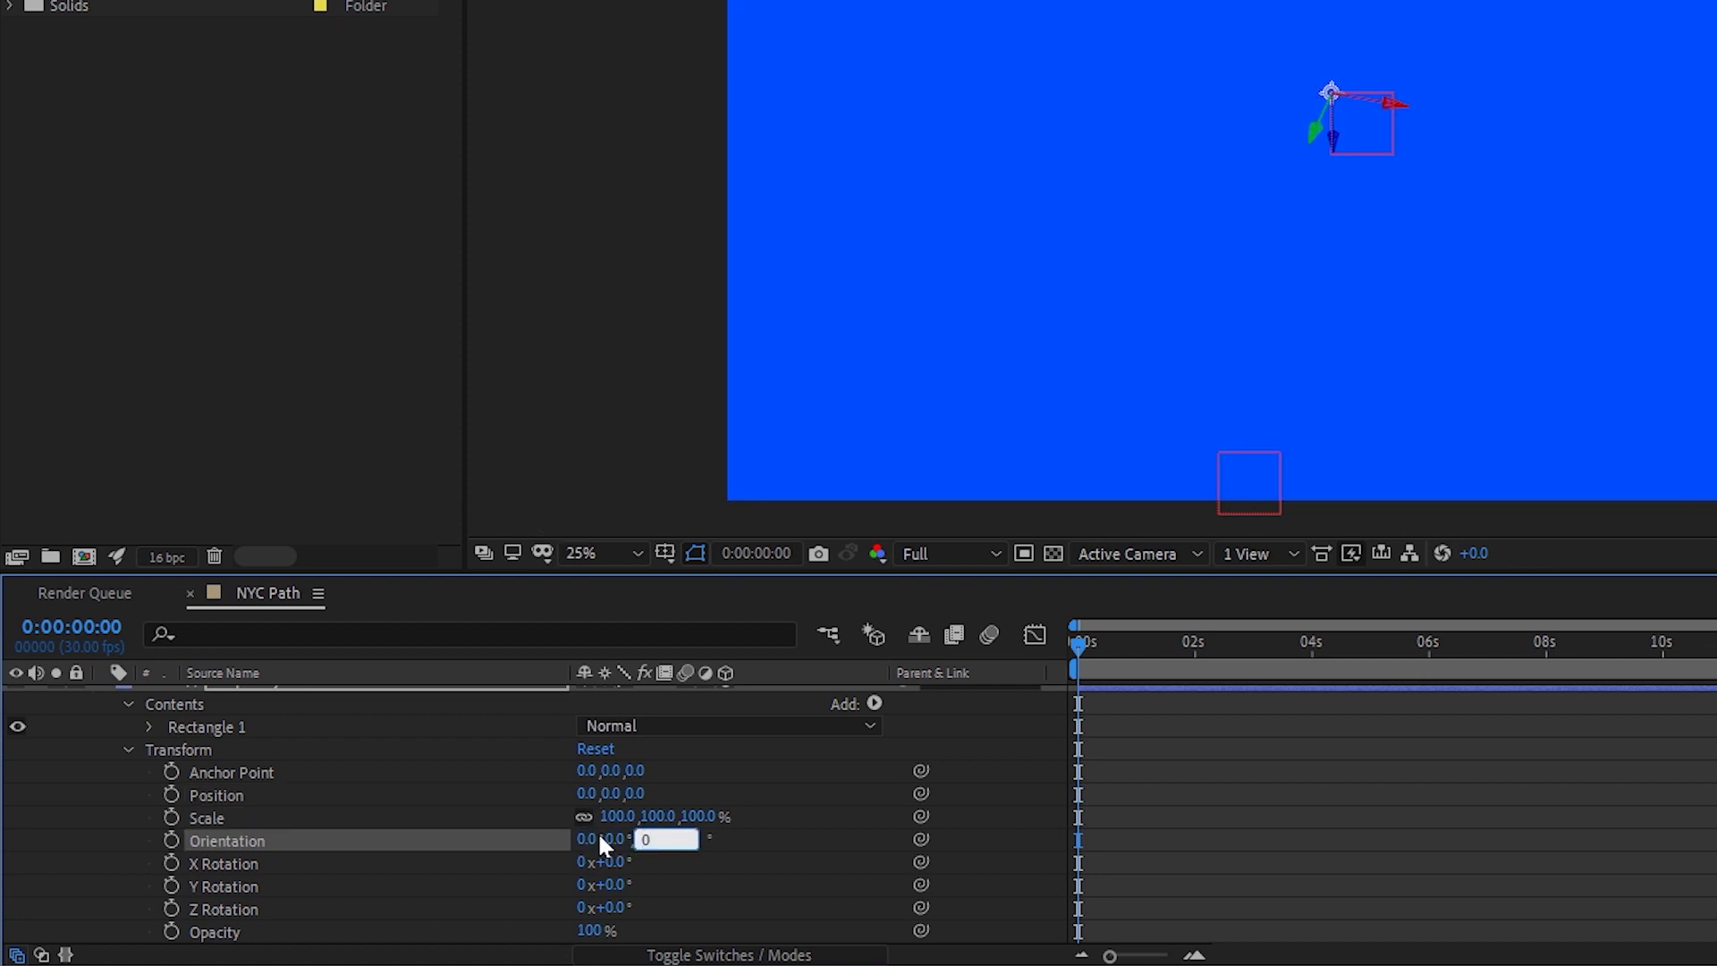
pyautogui.press('Tab')
pyautogui.scroll(-1, 1194, 184)
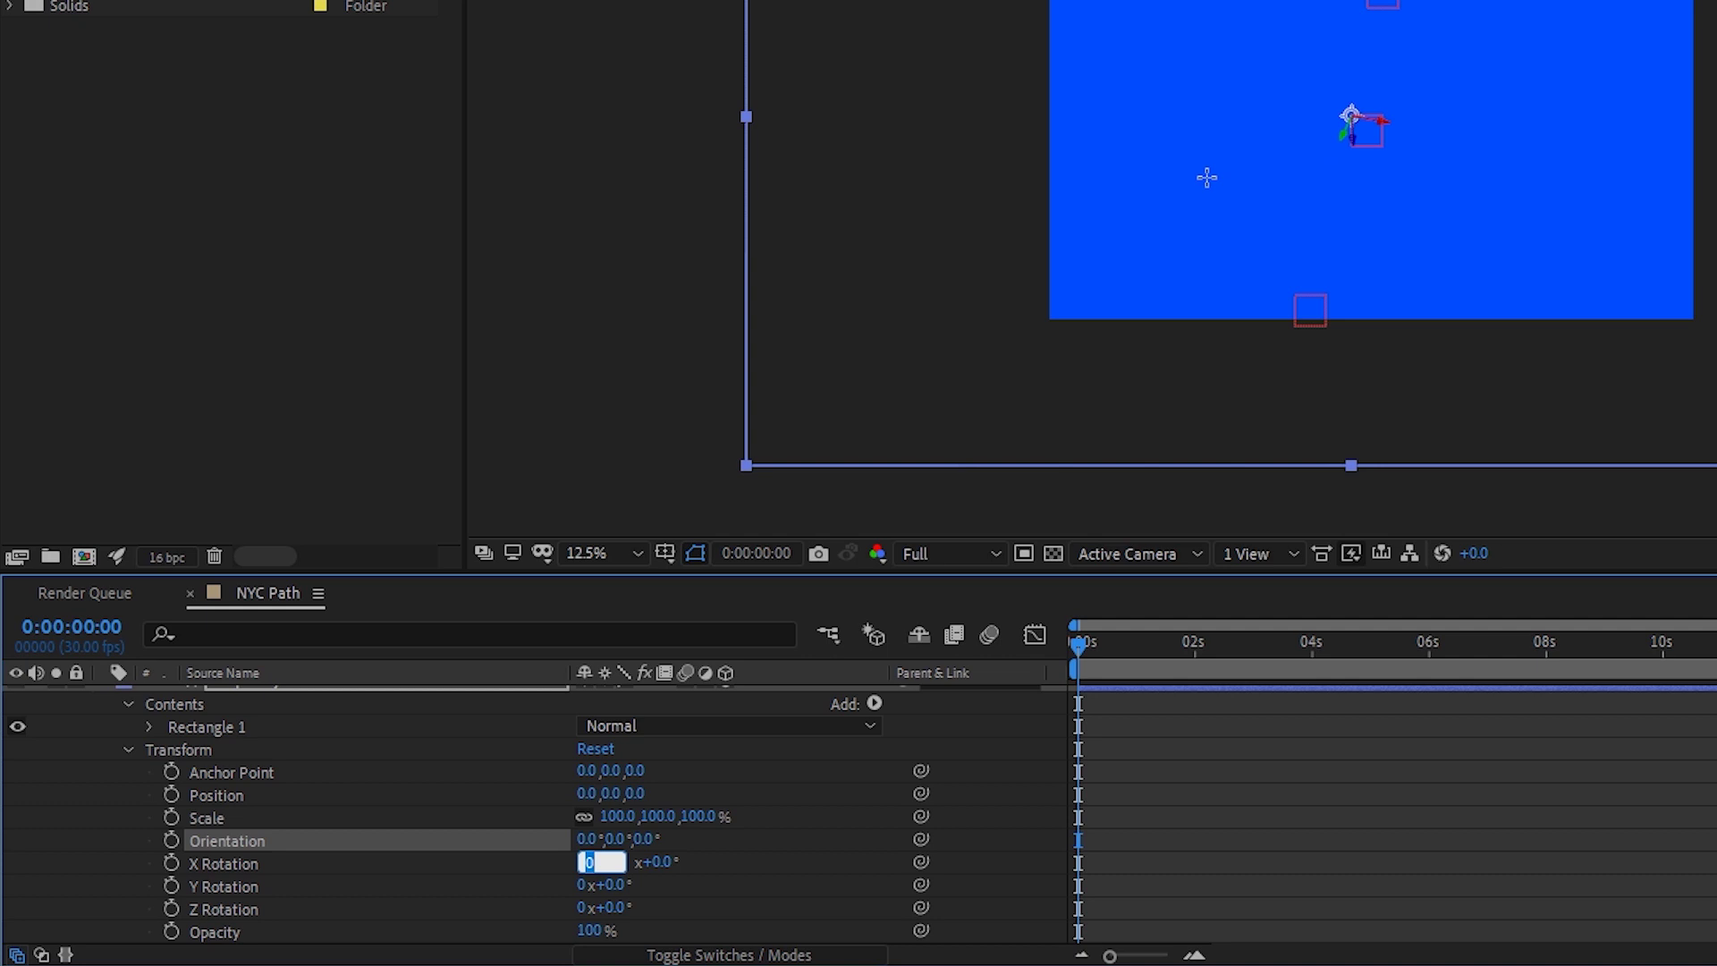
# Step: Hide Rectangle 1 within the shape layer's contents
pyautogui.click(122, 744)
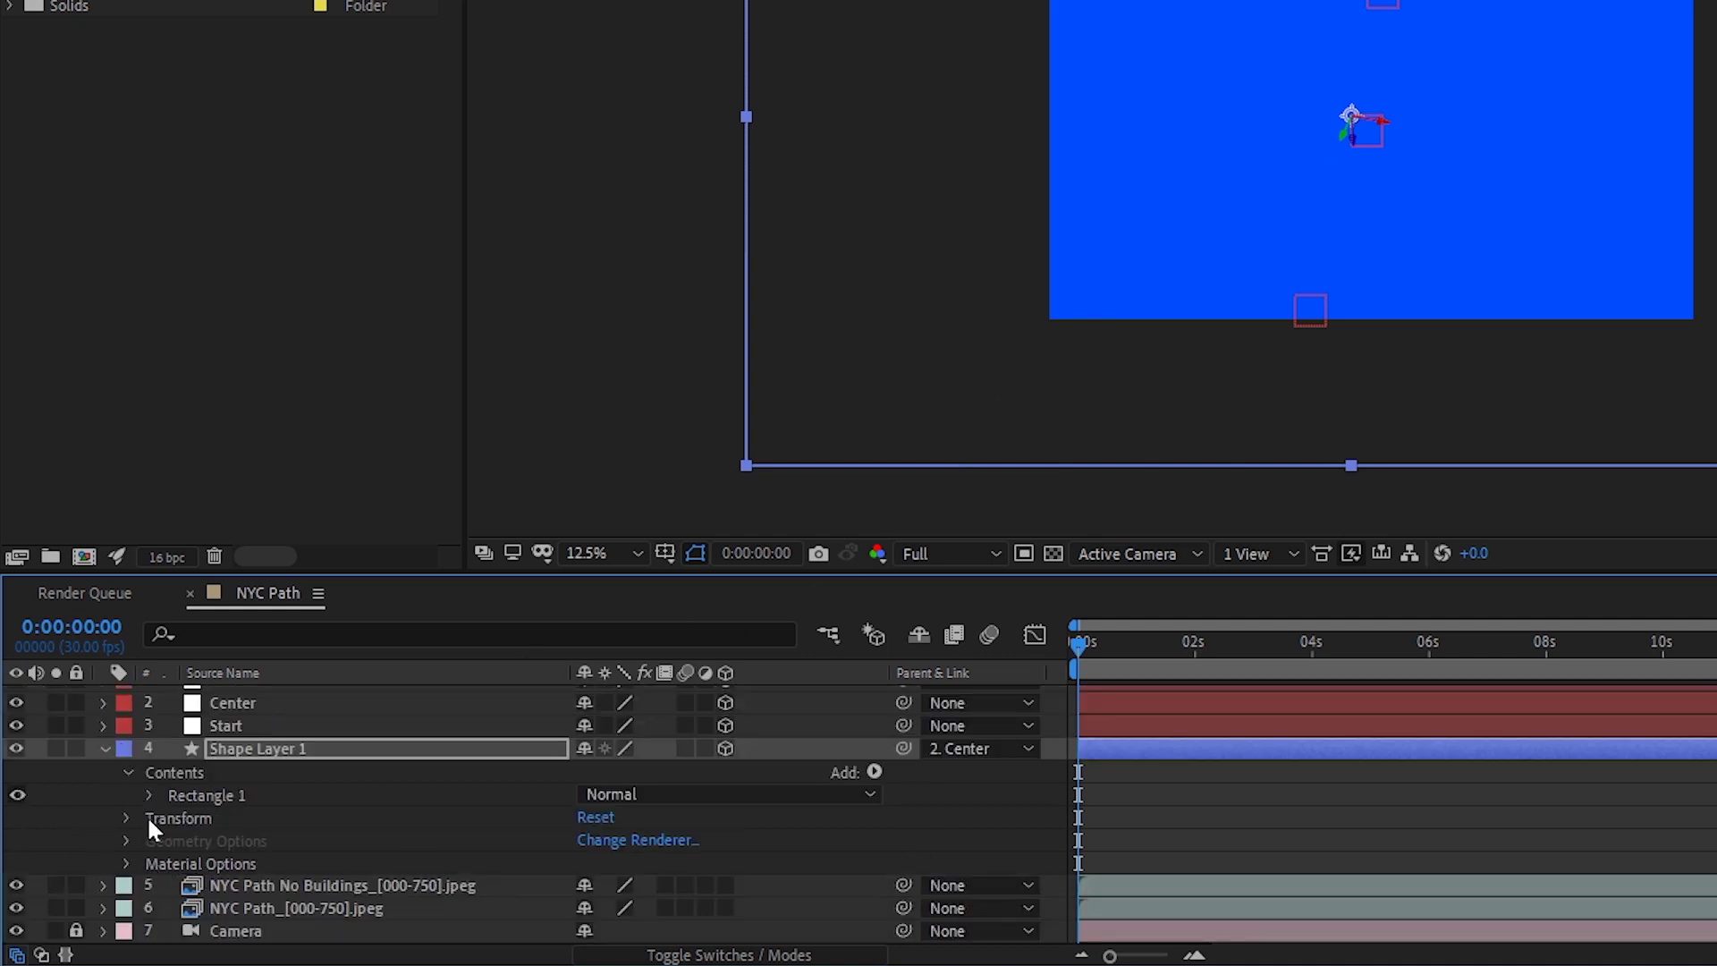
pyautogui.click(173, 791)
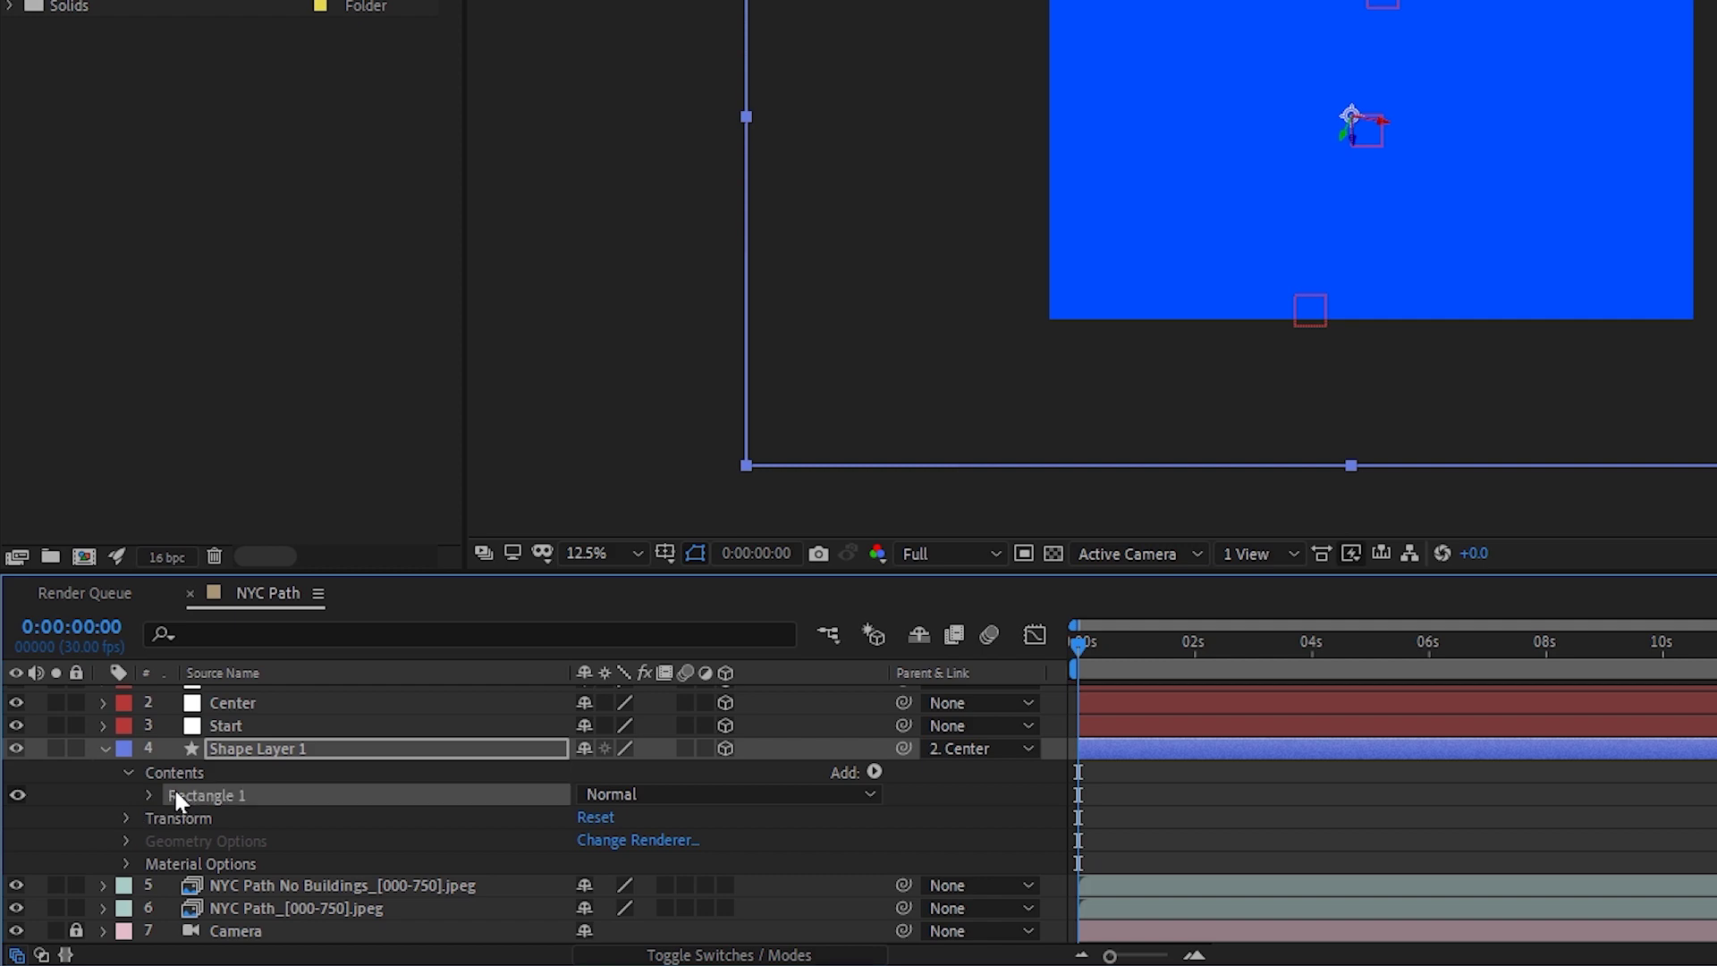
pyautogui.click(17, 795)
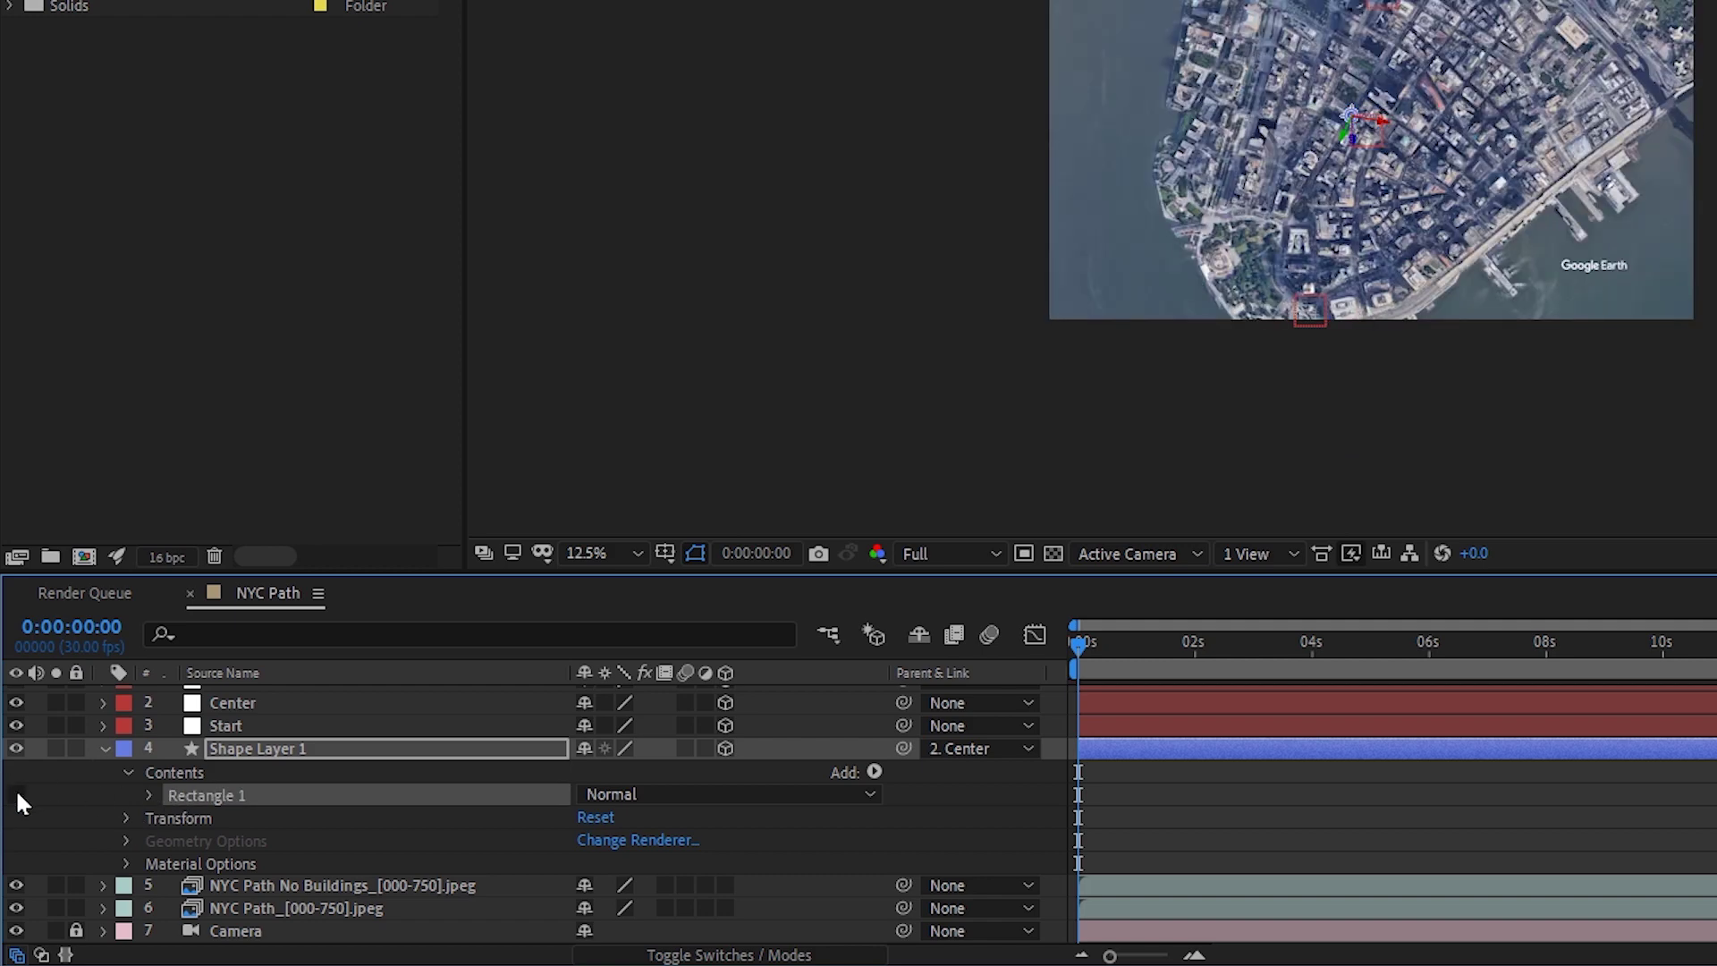
# Step: Choose the Pen tool for the shape layer's contents and set the fill to None
pyautogui.click(172, 772)
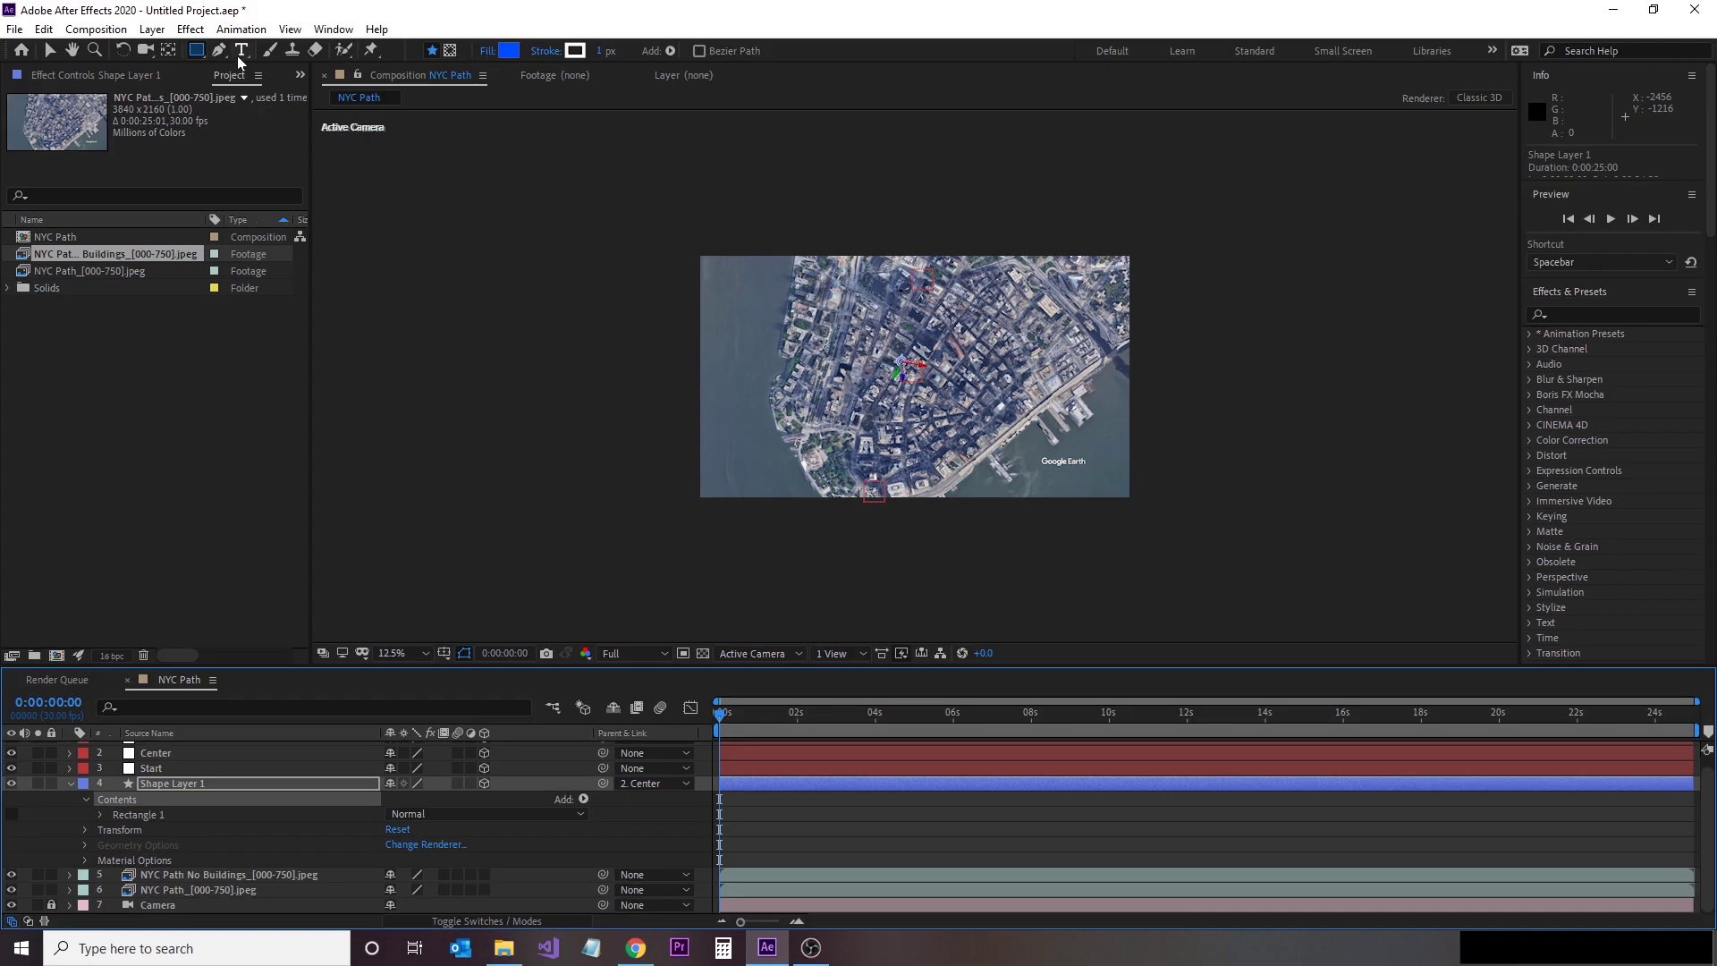
pyautogui.click(217, 52)
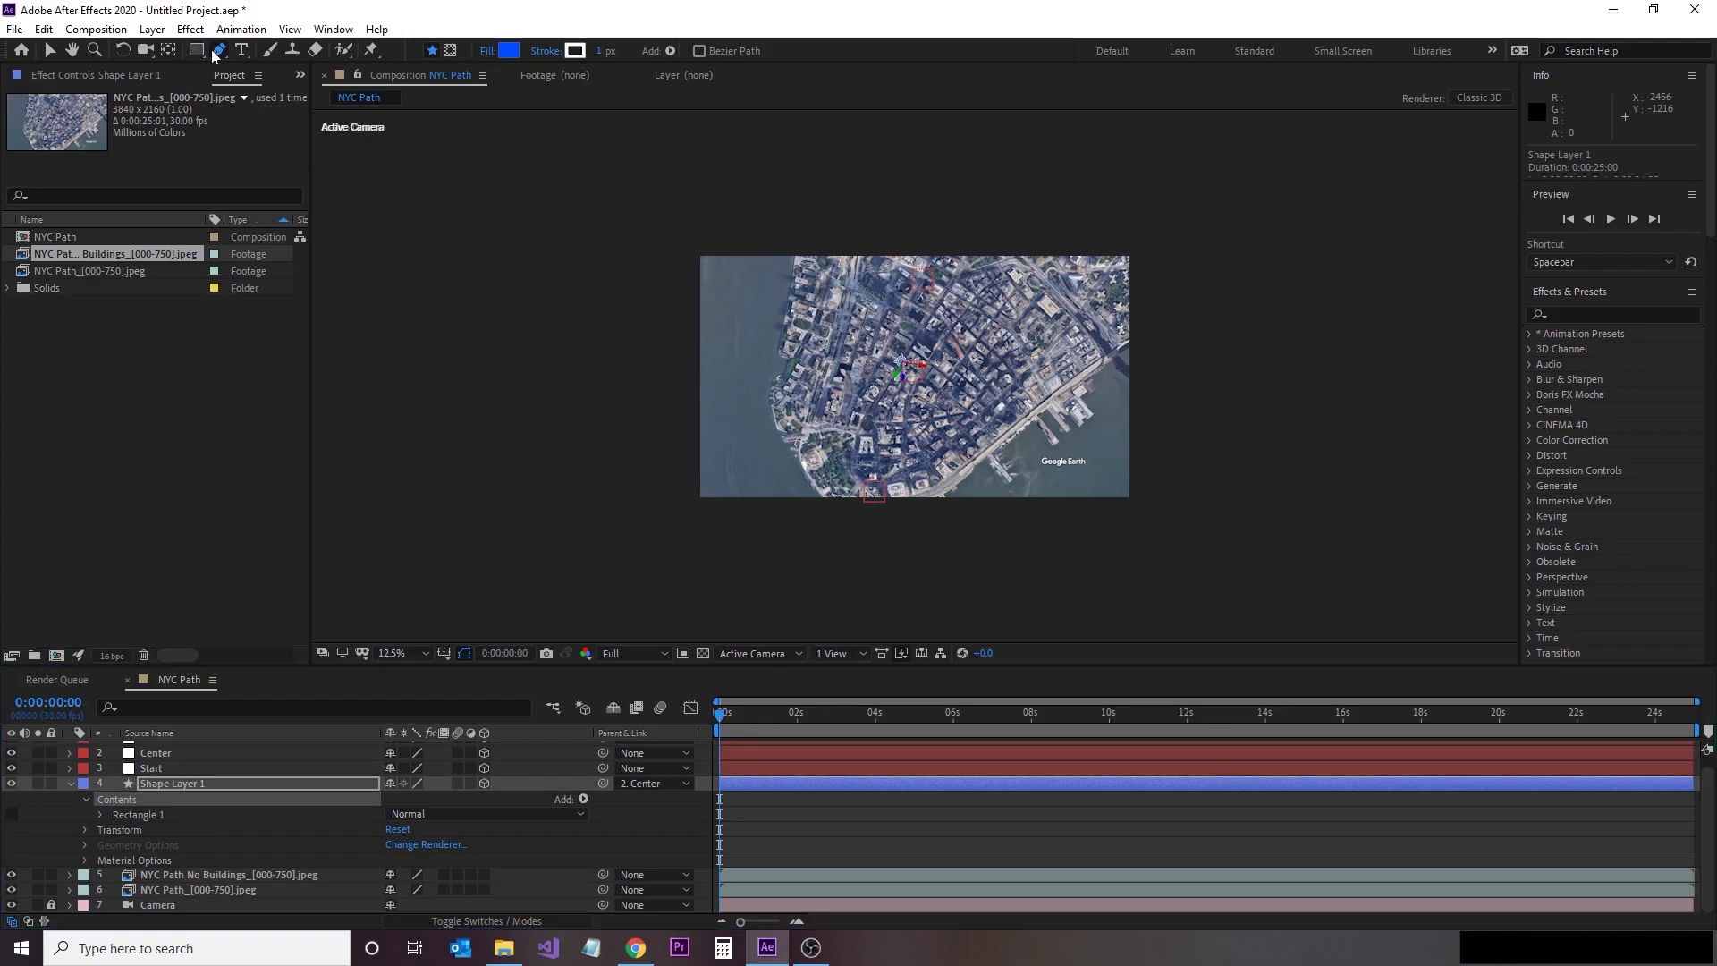
pyautogui.click(488, 52)
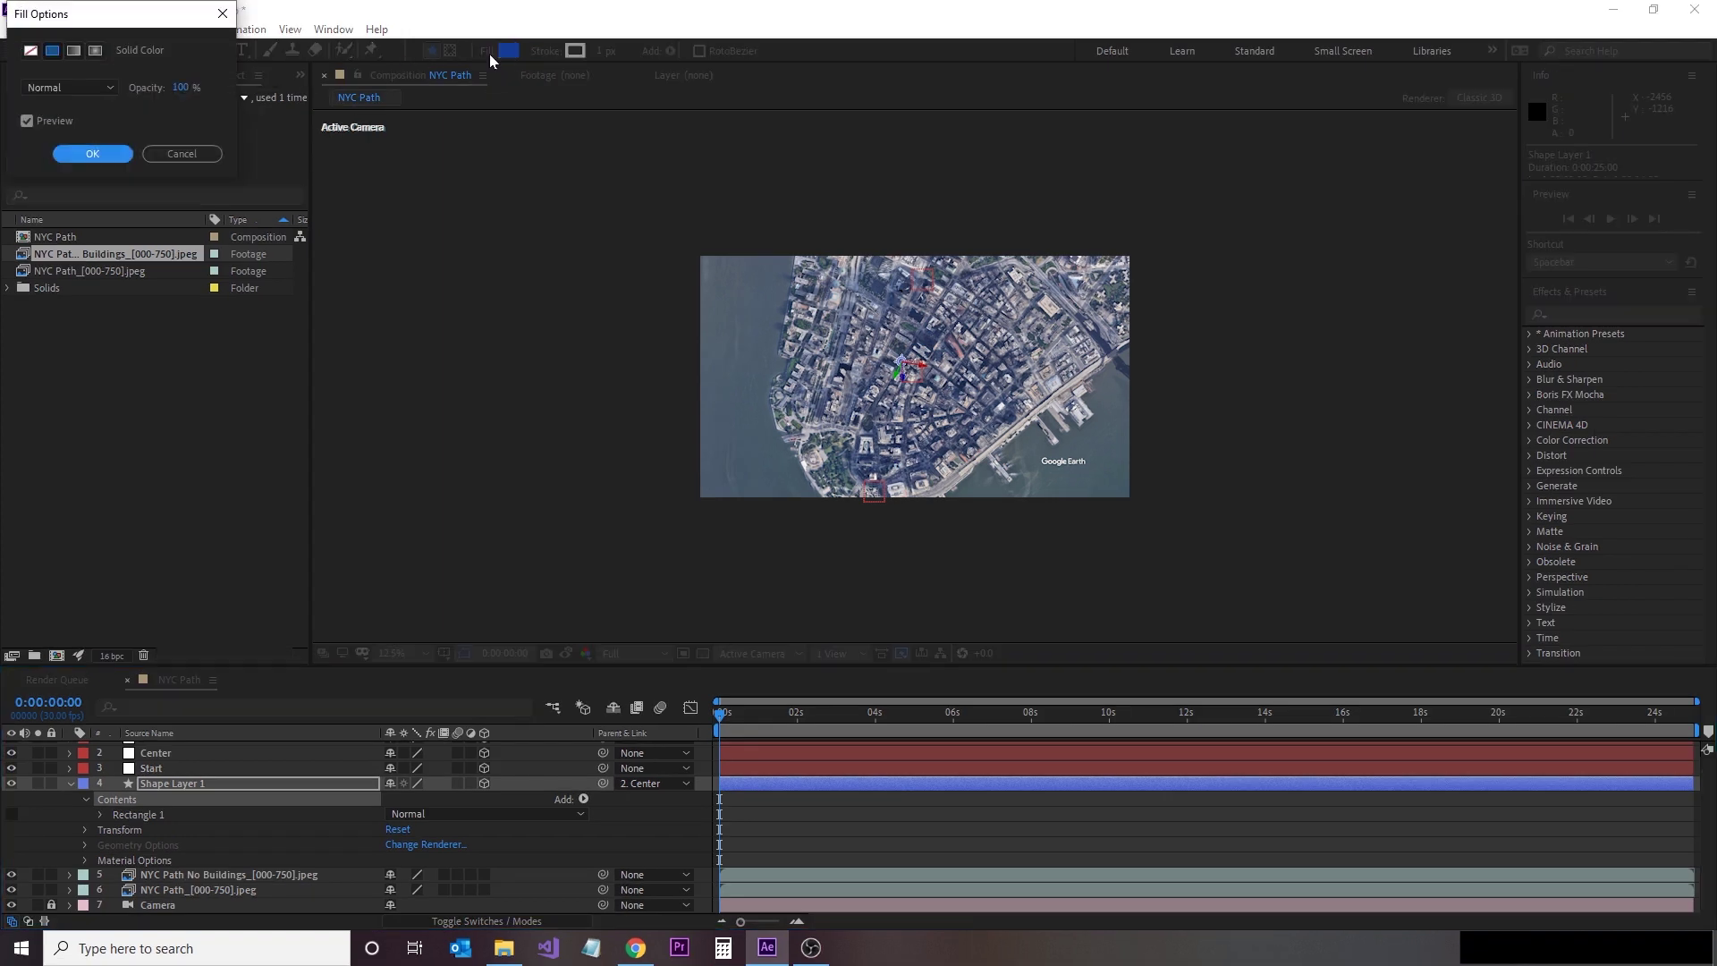
pyautogui.click(30, 50)
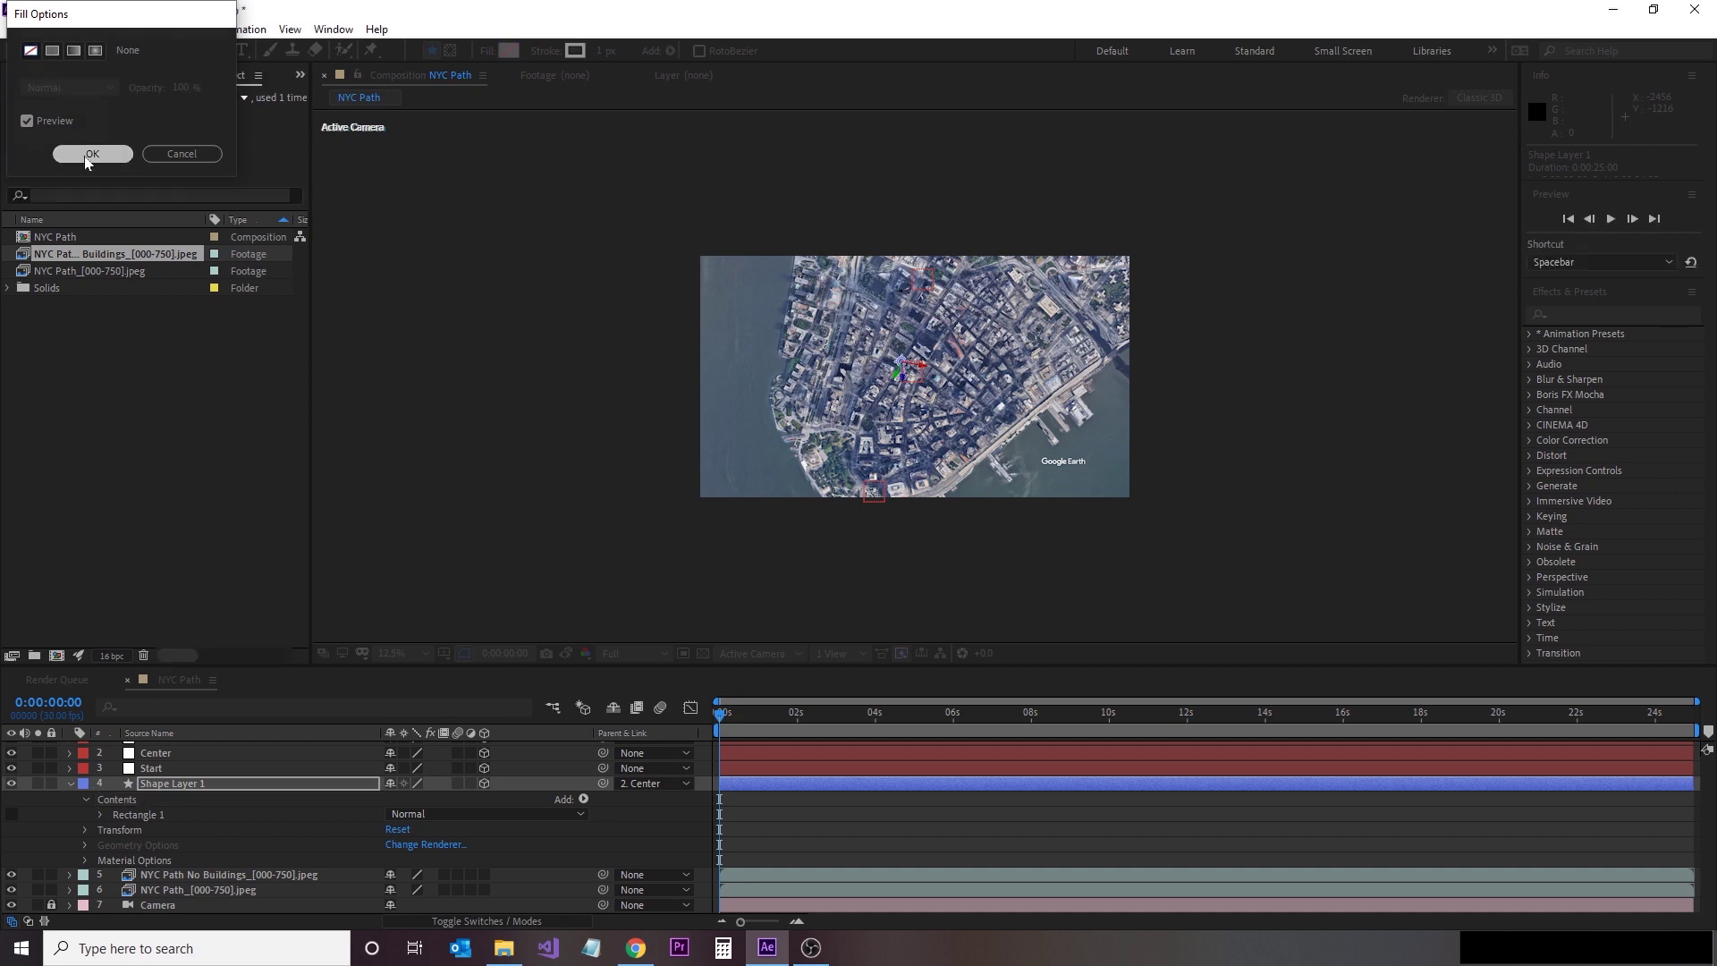
pyautogui.click(89, 155)
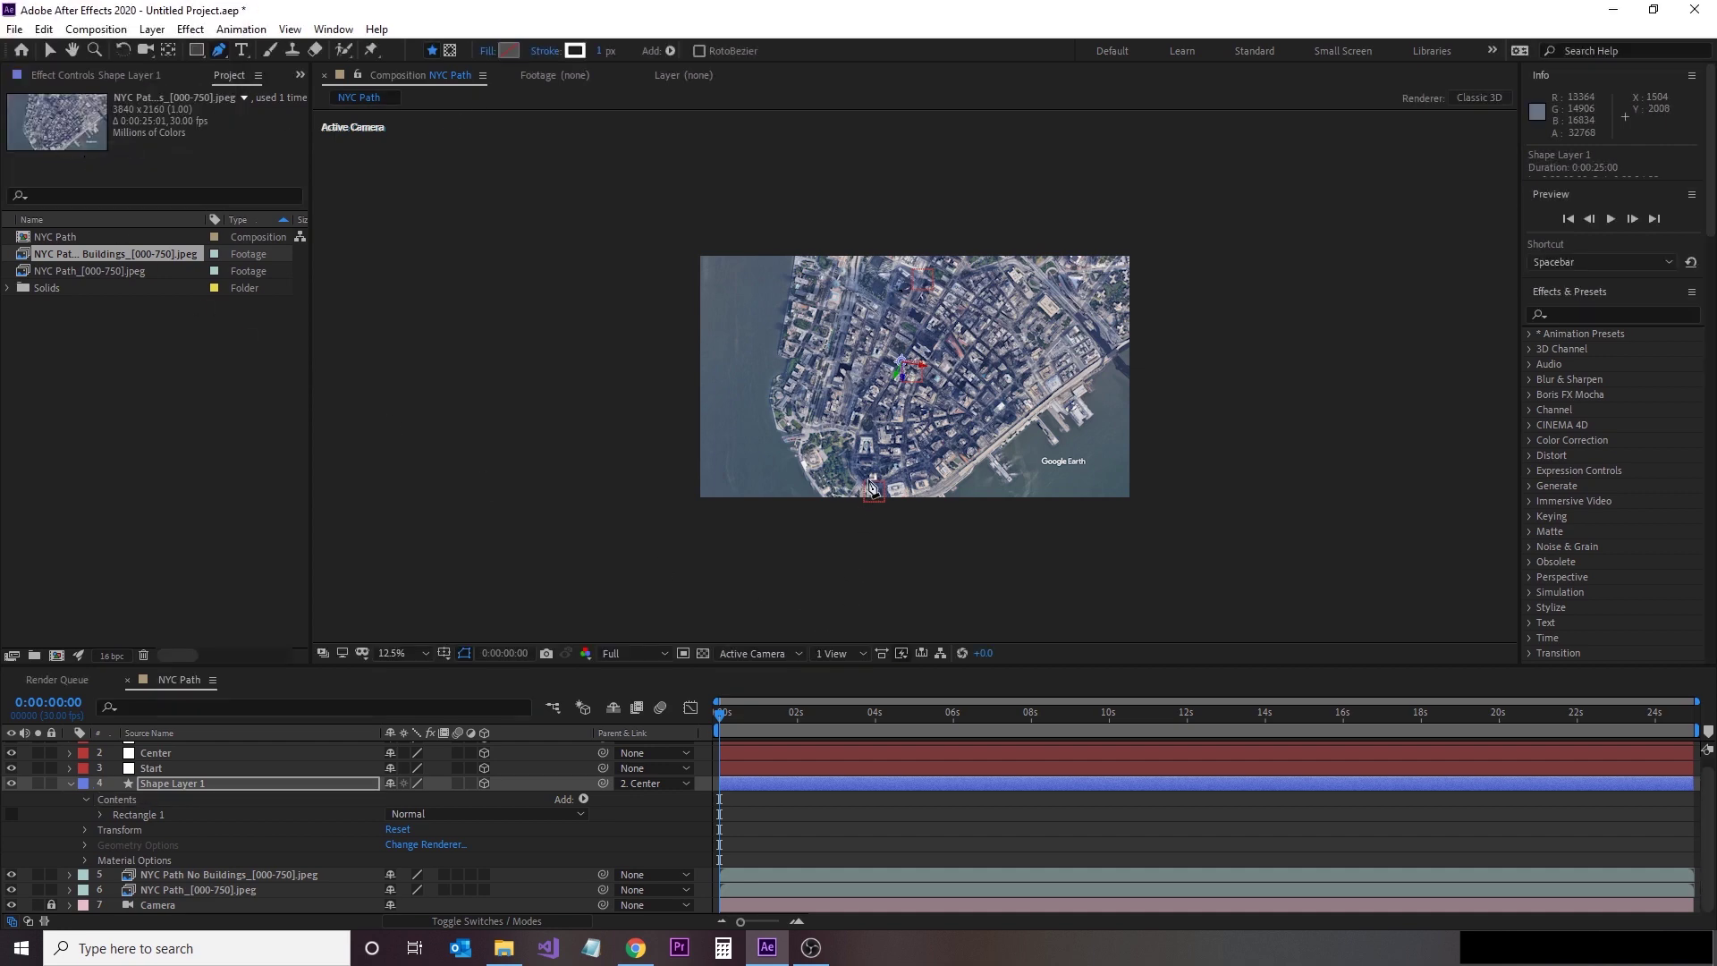
# Step: Start a pen path at the intersection by the Start null and trace the curved street alongside the park
pyautogui.press('.')
pyautogui.press('.')
pyautogui.press('.')
pyautogui.press('.')
pyautogui.scroll(4, 729, 562)
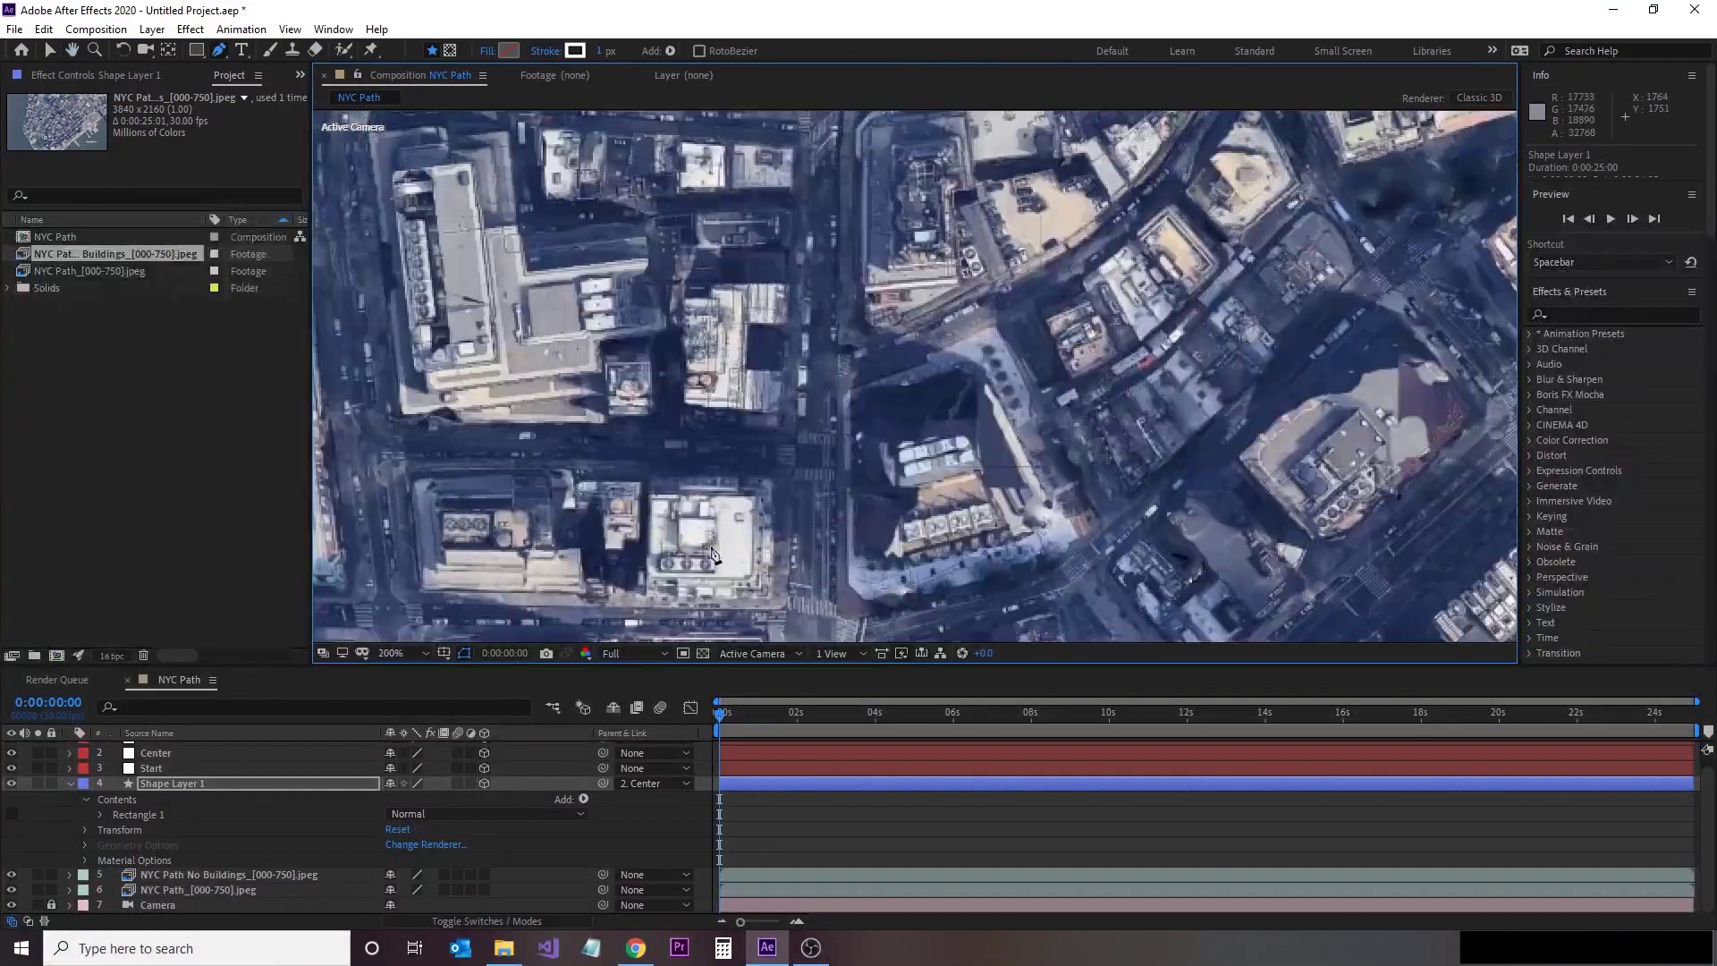
pyautogui.moveTo(723, 550); pyautogui.dragTo(690, 374)
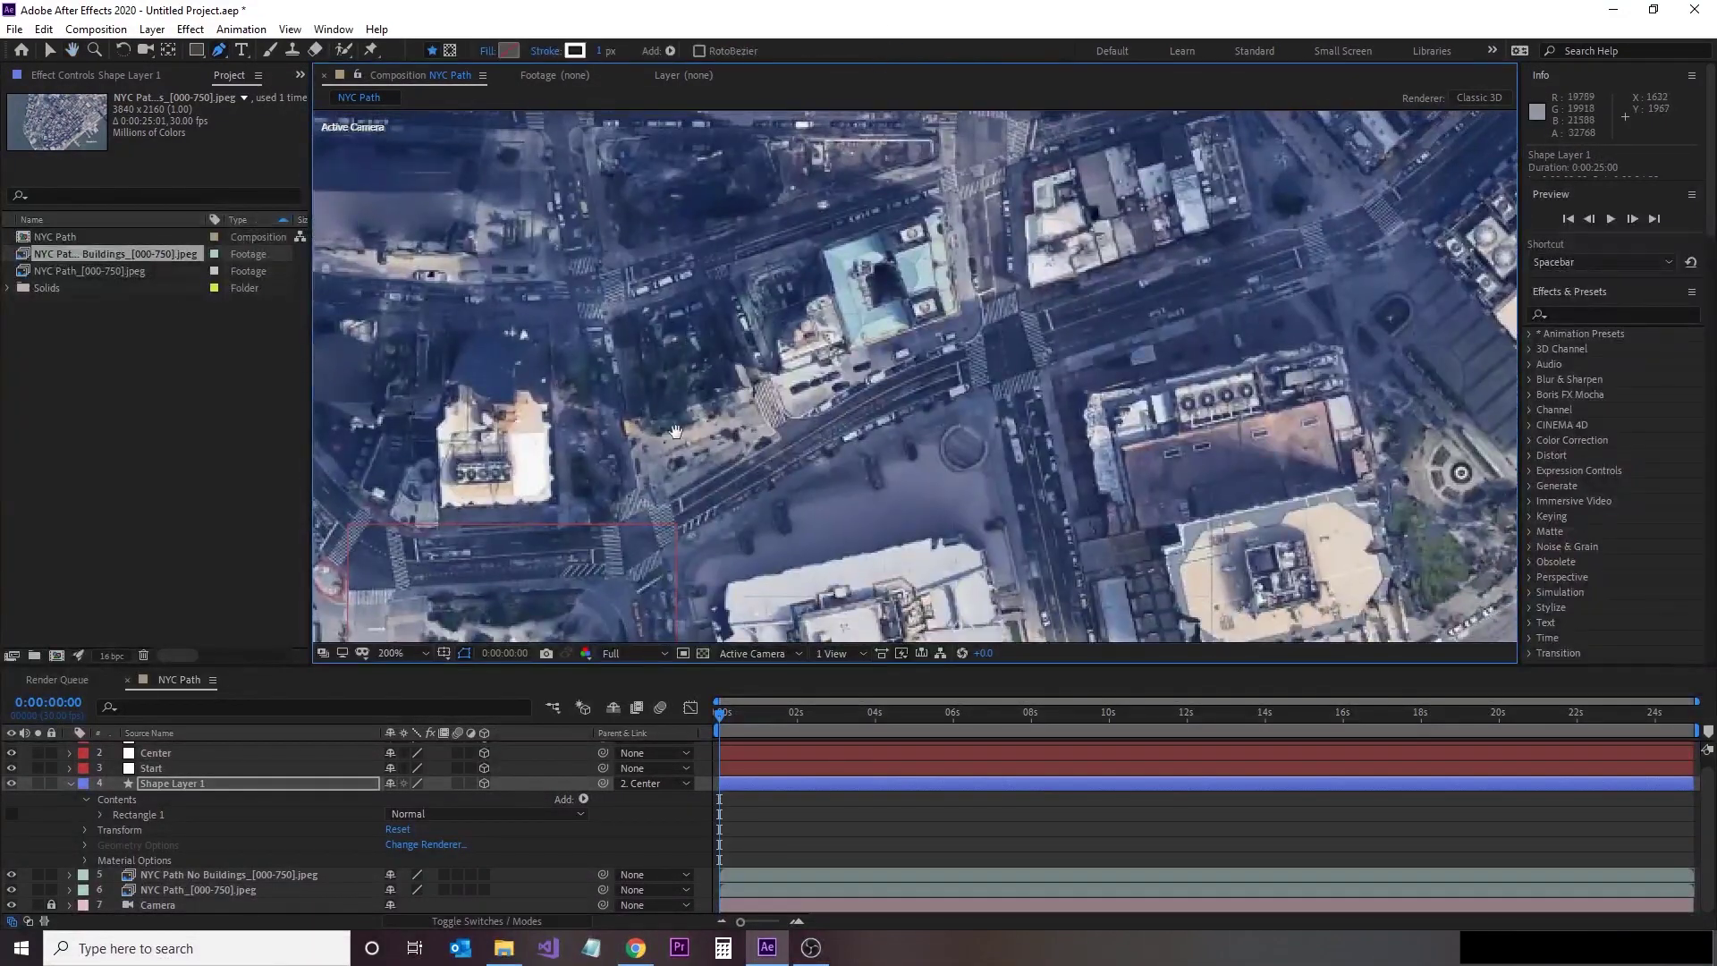
pyautogui.moveTo(675, 432); pyautogui.dragTo(1029, 363)
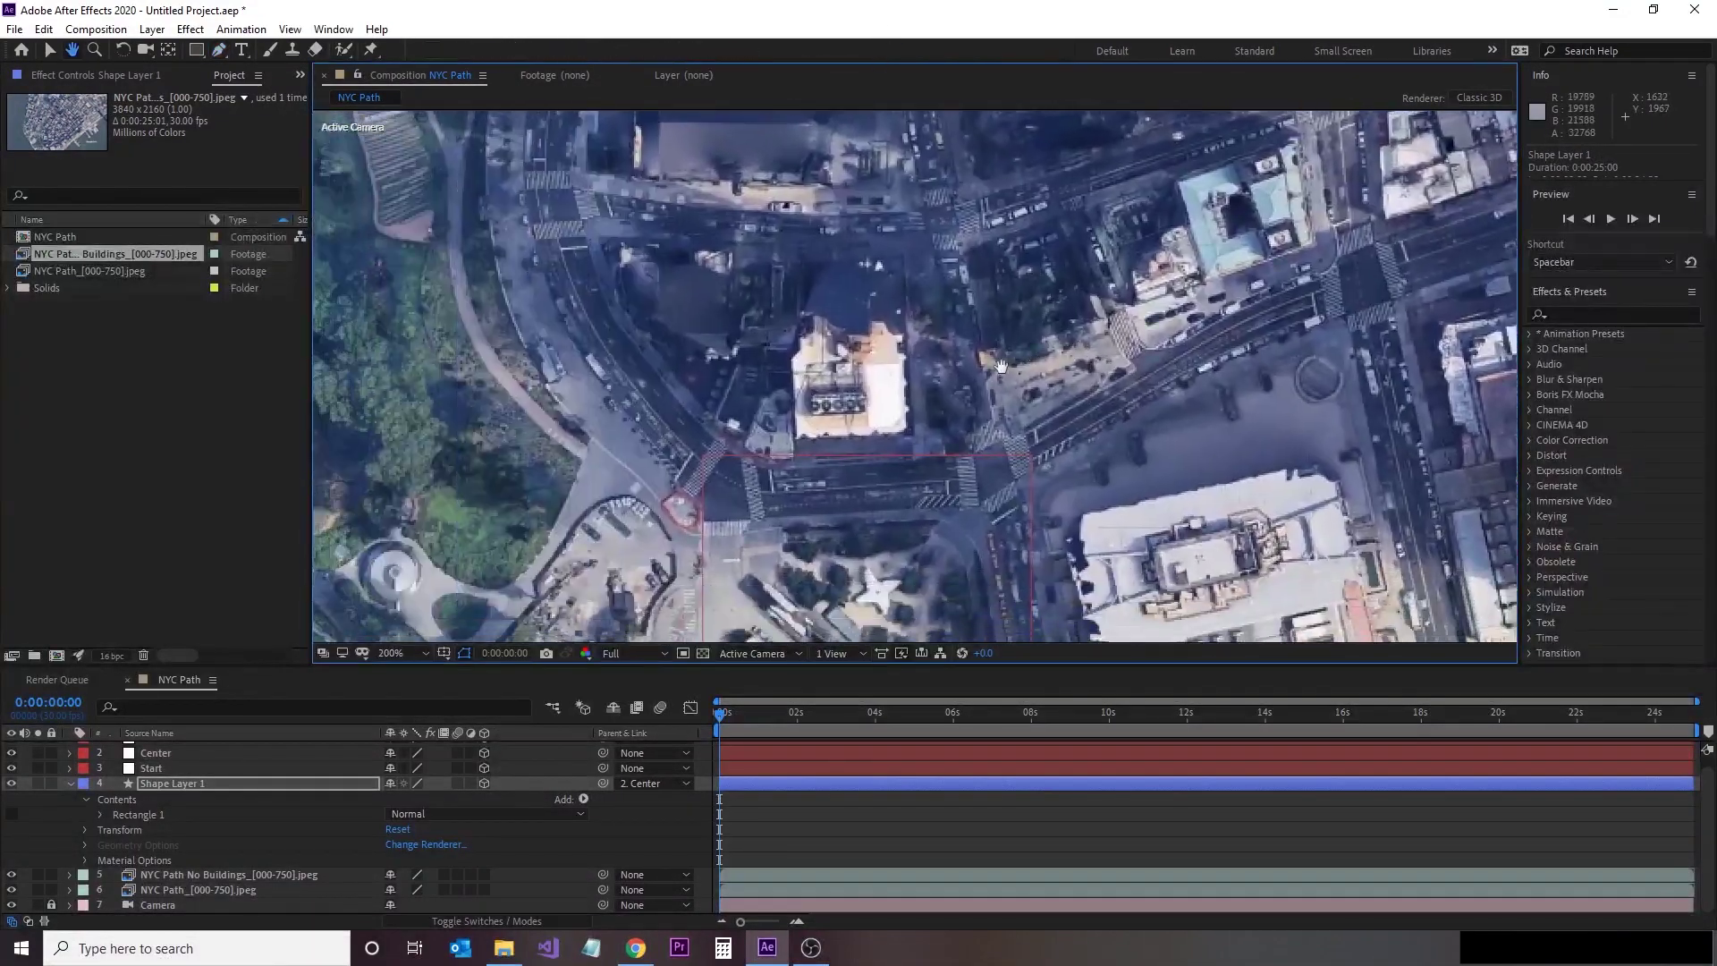
pyautogui.click(712, 453)
pyautogui.click(634, 369)
pyautogui.click(585, 289)
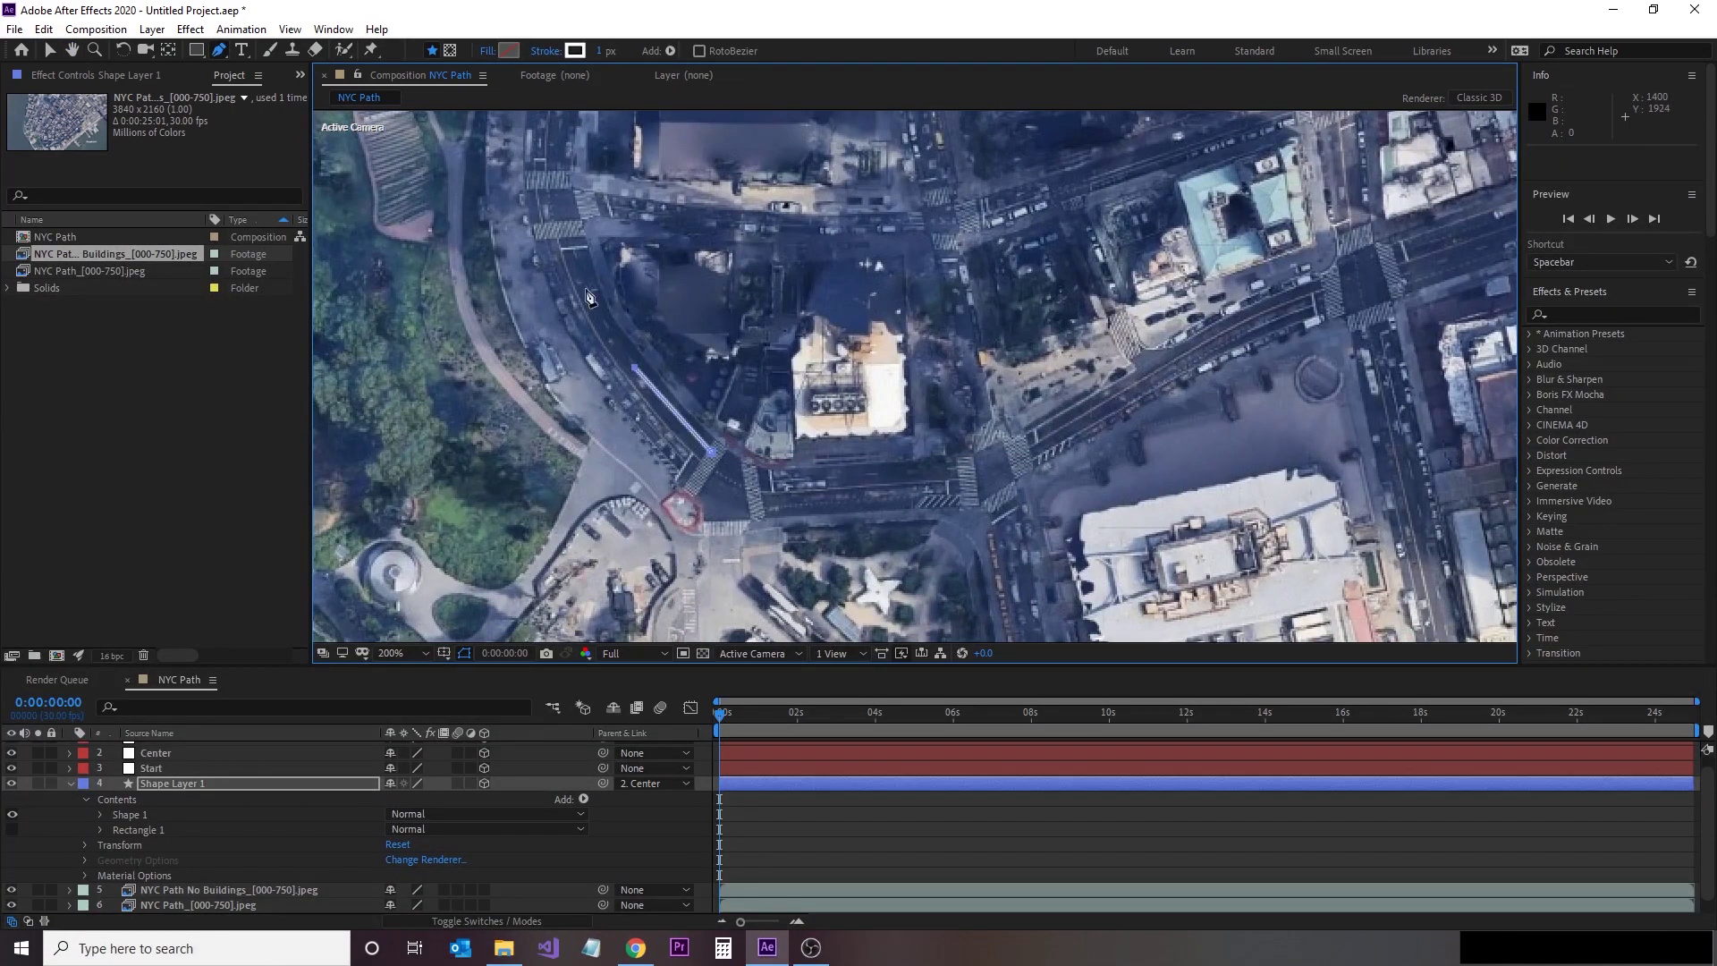
pyautogui.click(557, 160)
# Step: Continue the path up the street past the building with the green oval dome and onto the diagonal avenue
pyautogui.moveTo(558, 163); pyautogui.dragTo(555, 460)
pyautogui.click(562, 342)
pyautogui.click(594, 159)
pyautogui.moveTo(594, 161); pyautogui.dragTo(555, 463)
pyautogui.click(562, 412)
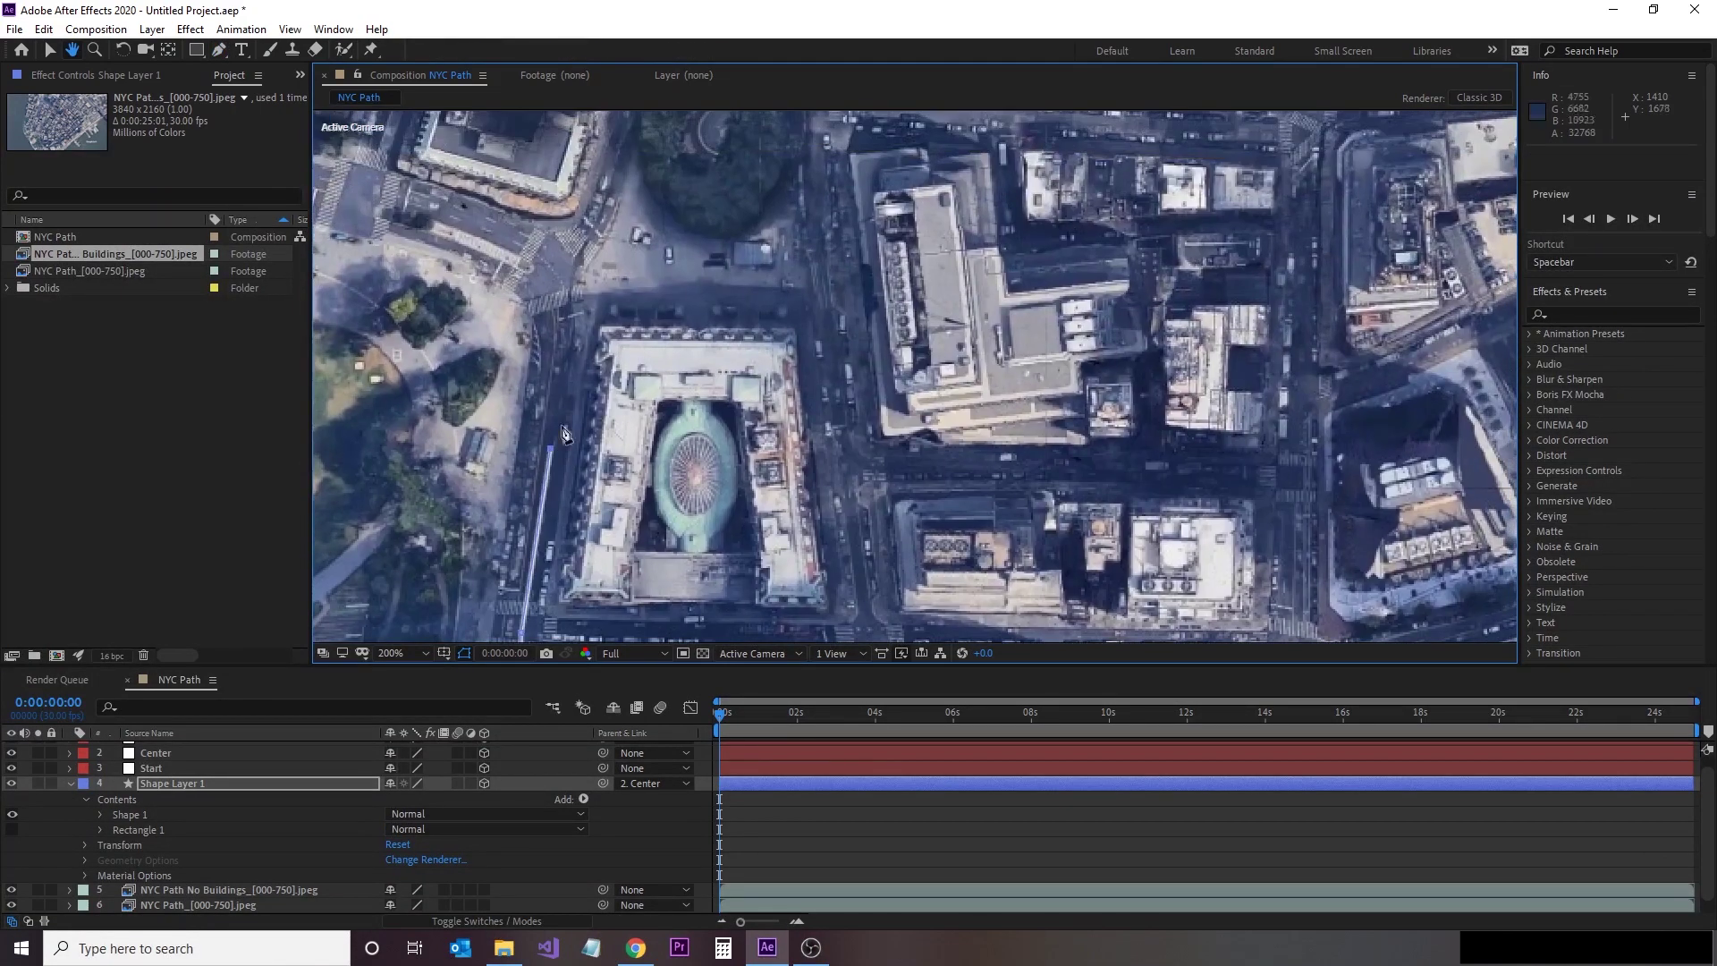
pyautogui.click(560, 343)
pyautogui.moveTo(561, 343); pyautogui.dragTo(498, 539)
pyautogui.click(538, 477)
pyautogui.click(626, 278)
# Step: Extend the path up the diagonal avenue and turn it onto the cross street beside the churchyard
pyautogui.scroll(3, 715, 174)
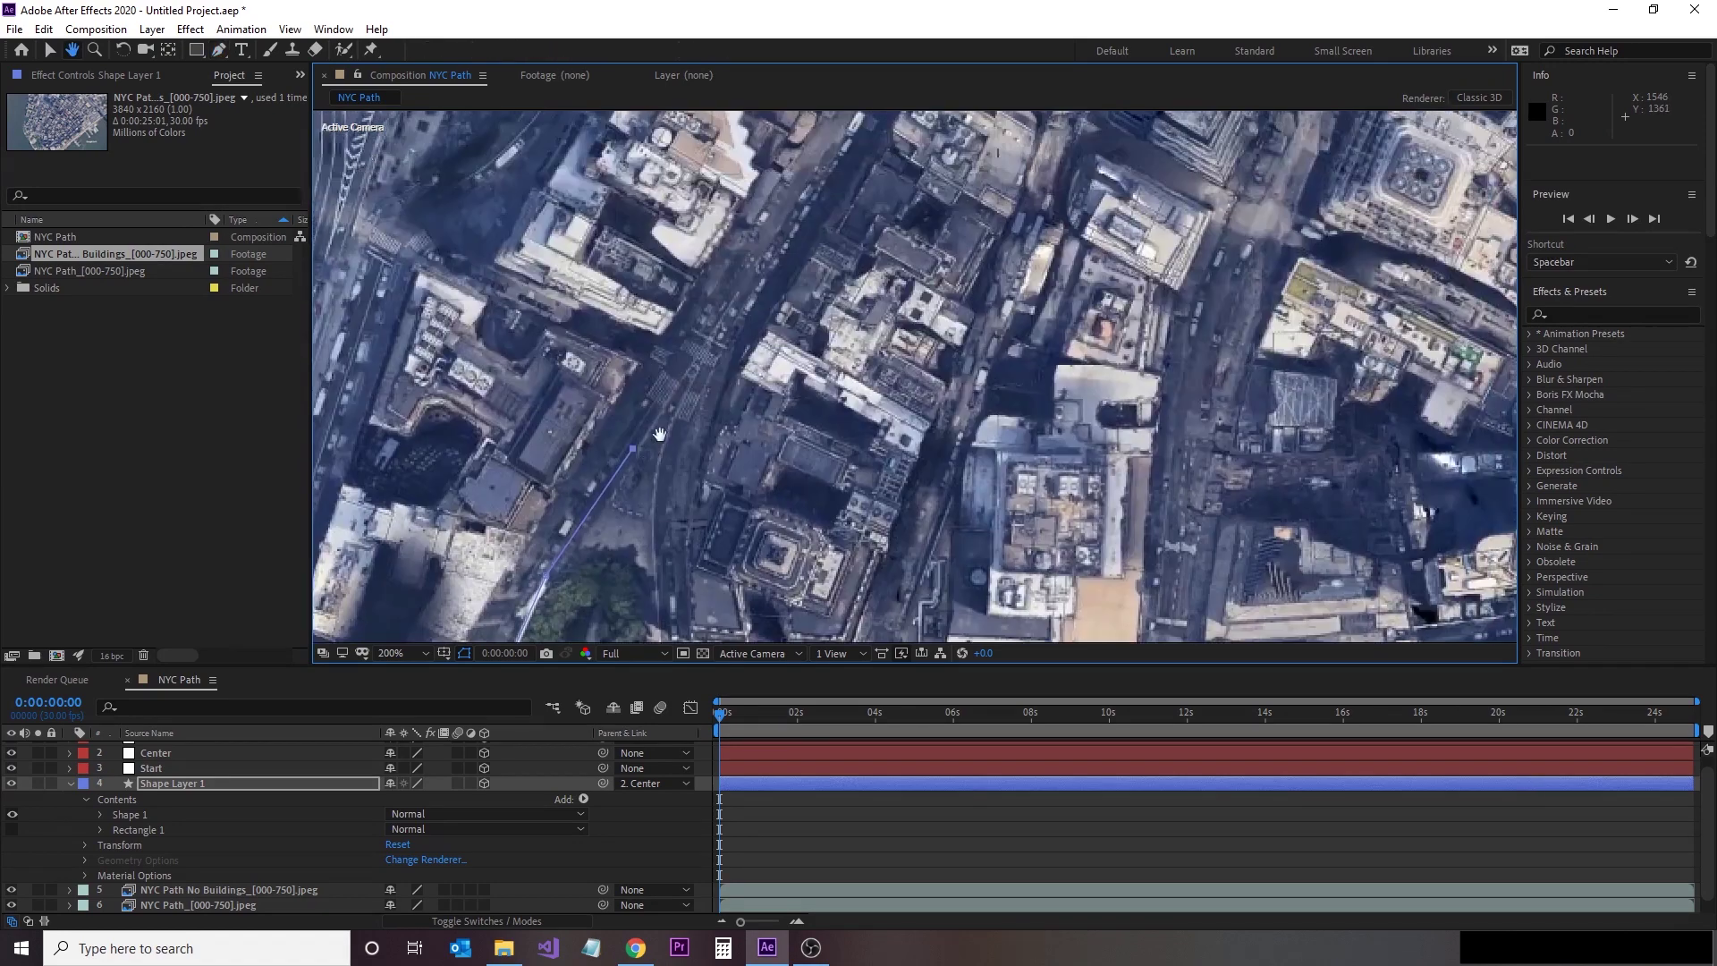
pyautogui.scroll(5, 767, 243)
pyautogui.scroll(3, 767, 244)
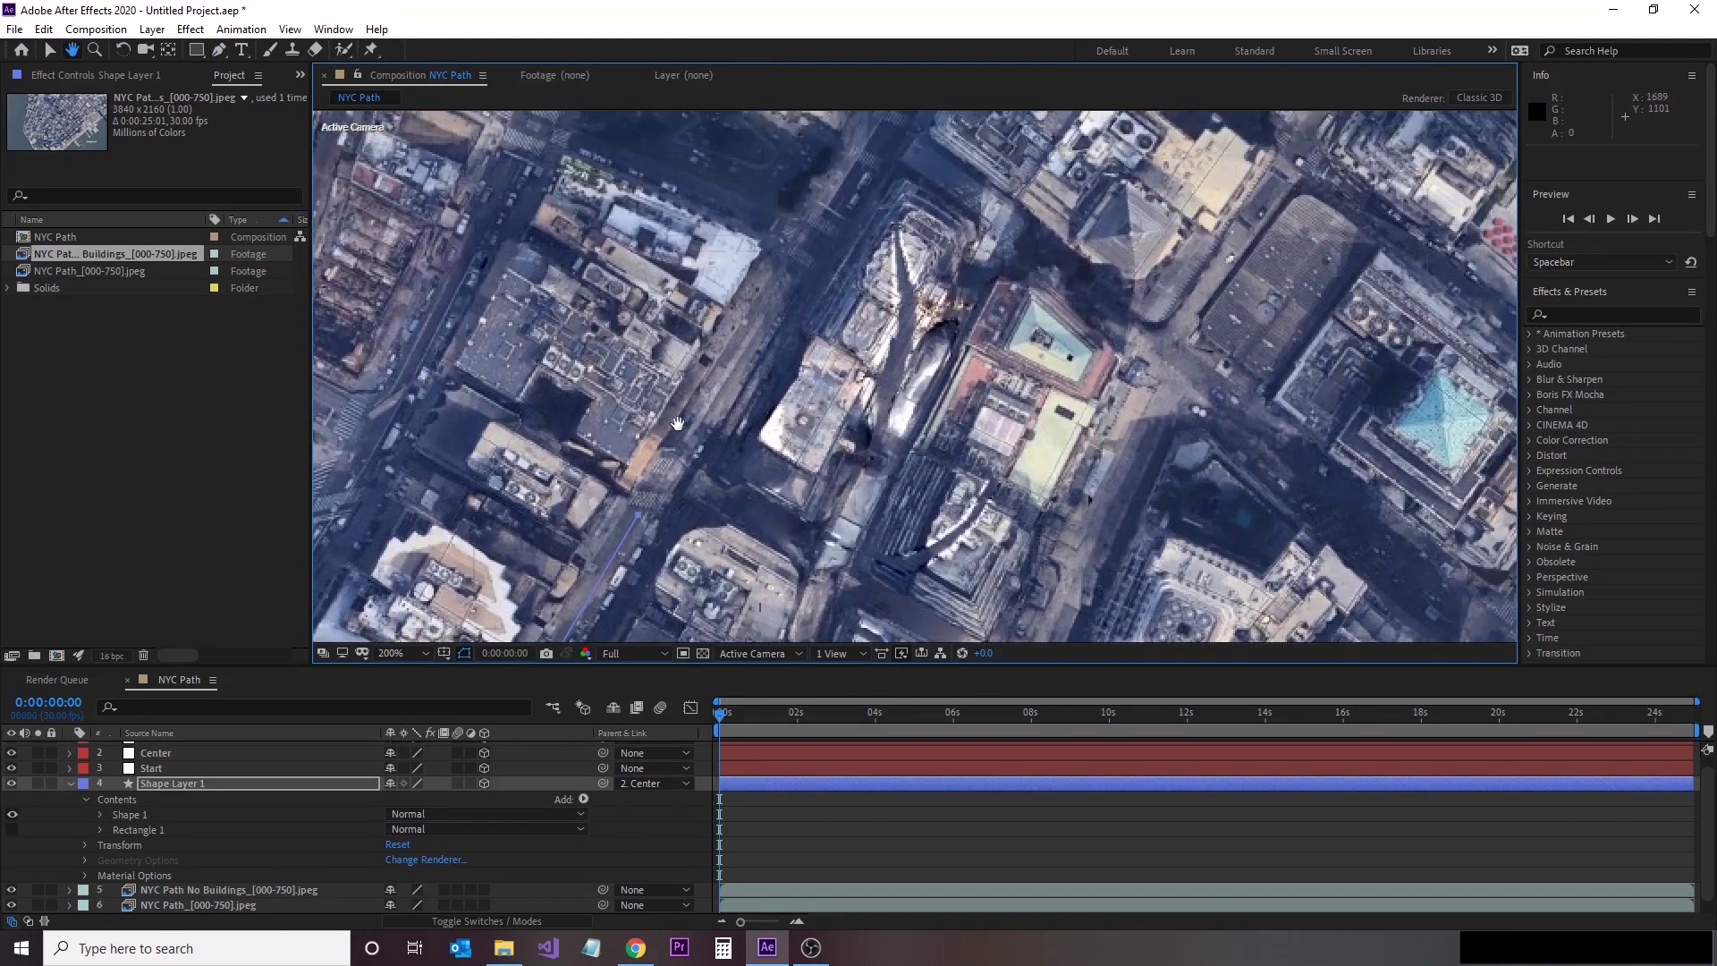
pyautogui.scroll(3, 626, 237)
pyautogui.click(469, 223)
pyautogui.moveTo(534, 214); pyautogui.dragTo(488, 344)
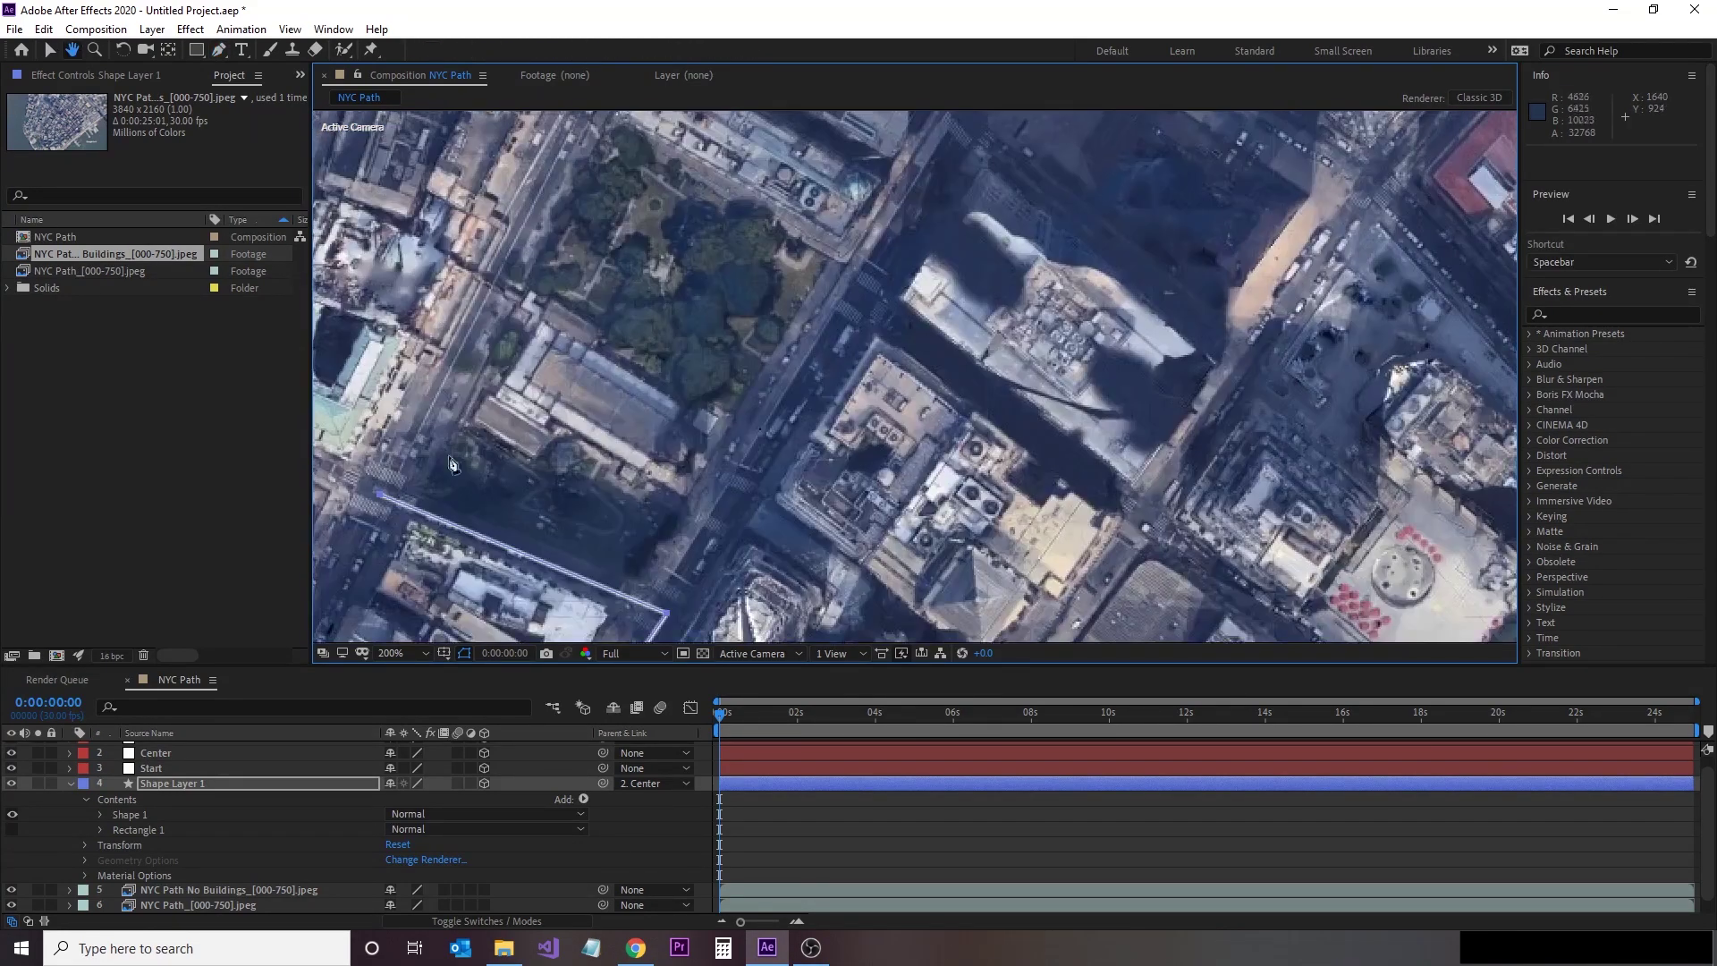
# Step: Extend the path up the next street past the tree-filled plaza, turn it onto the cross street, and adjust the corner point
pyautogui.moveTo(550, 201); pyautogui.dragTo(501, 438)
pyautogui.click(579, 251)
pyautogui.moveTo(611, 232); pyautogui.dragTo(663, 339)
pyautogui.scroll(3, 662, 339)
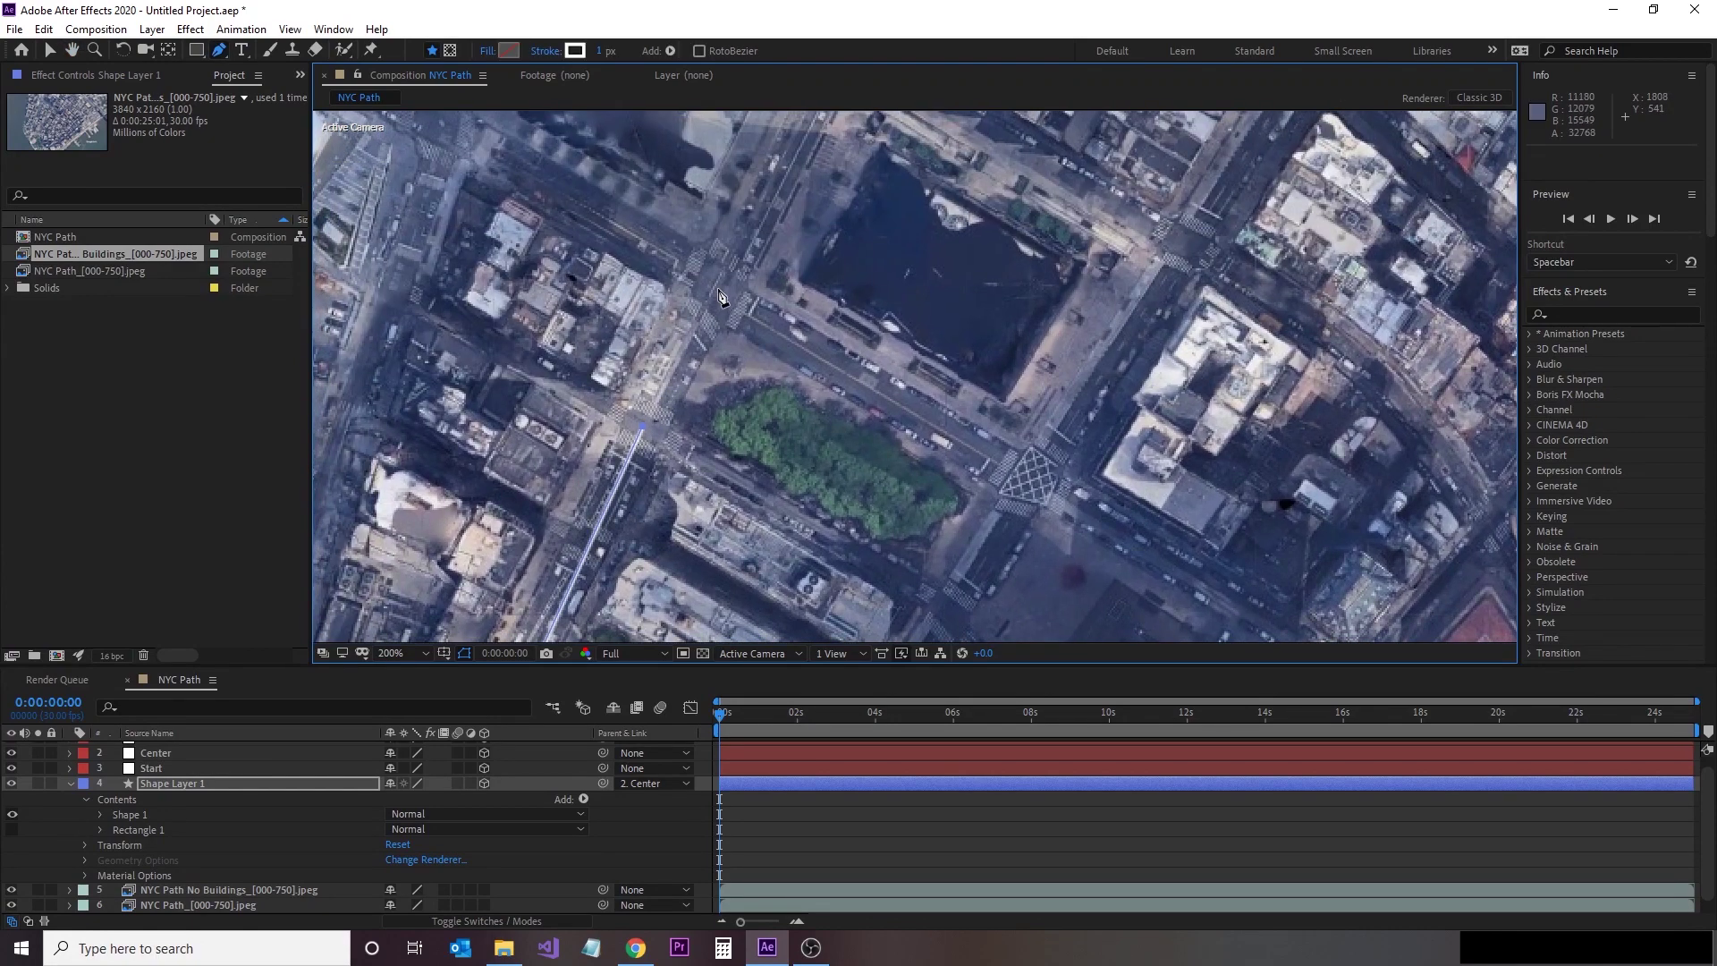
pyautogui.moveTo(505, 175); pyautogui.dragTo(716, 280)
pyautogui.click(646, 225)
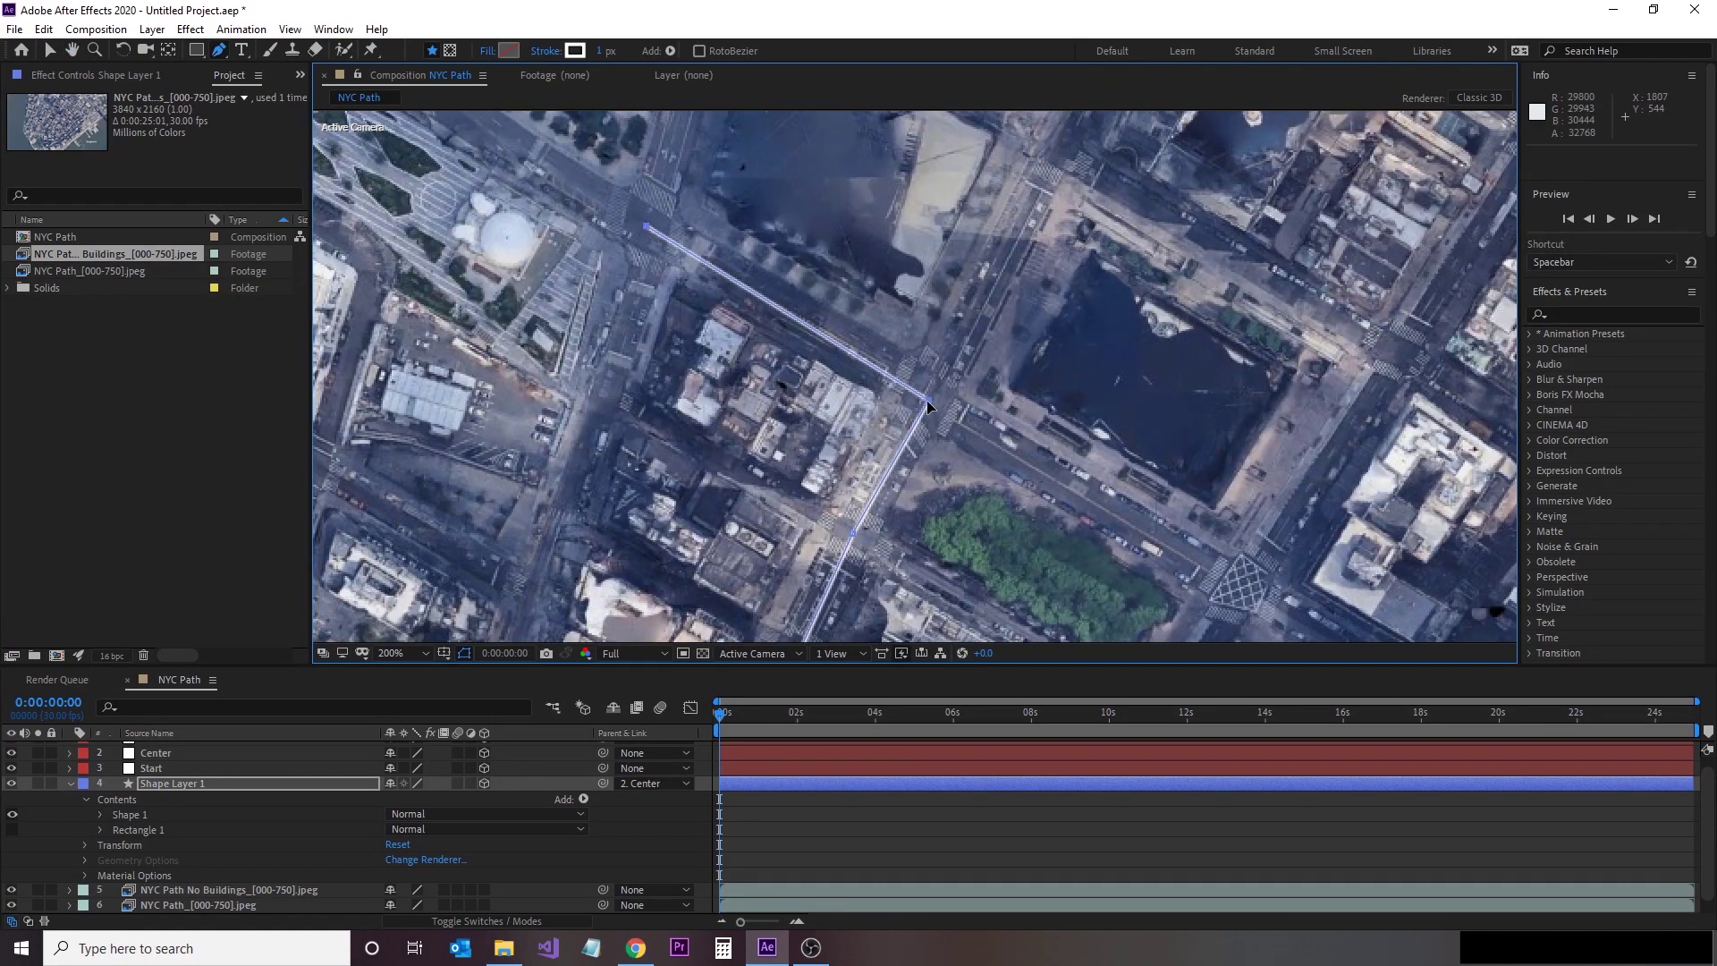
pyautogui.moveTo(927, 400); pyautogui.dragTo(937, 385)
# Step: Finish the path up the street beside the memorial pools, ending around the corner behind the white ribbed building
pyautogui.moveTo(645, 225); pyautogui.dragTo(575, 621)
pyautogui.moveTo(761, 179); pyautogui.dragTo(690, 420)
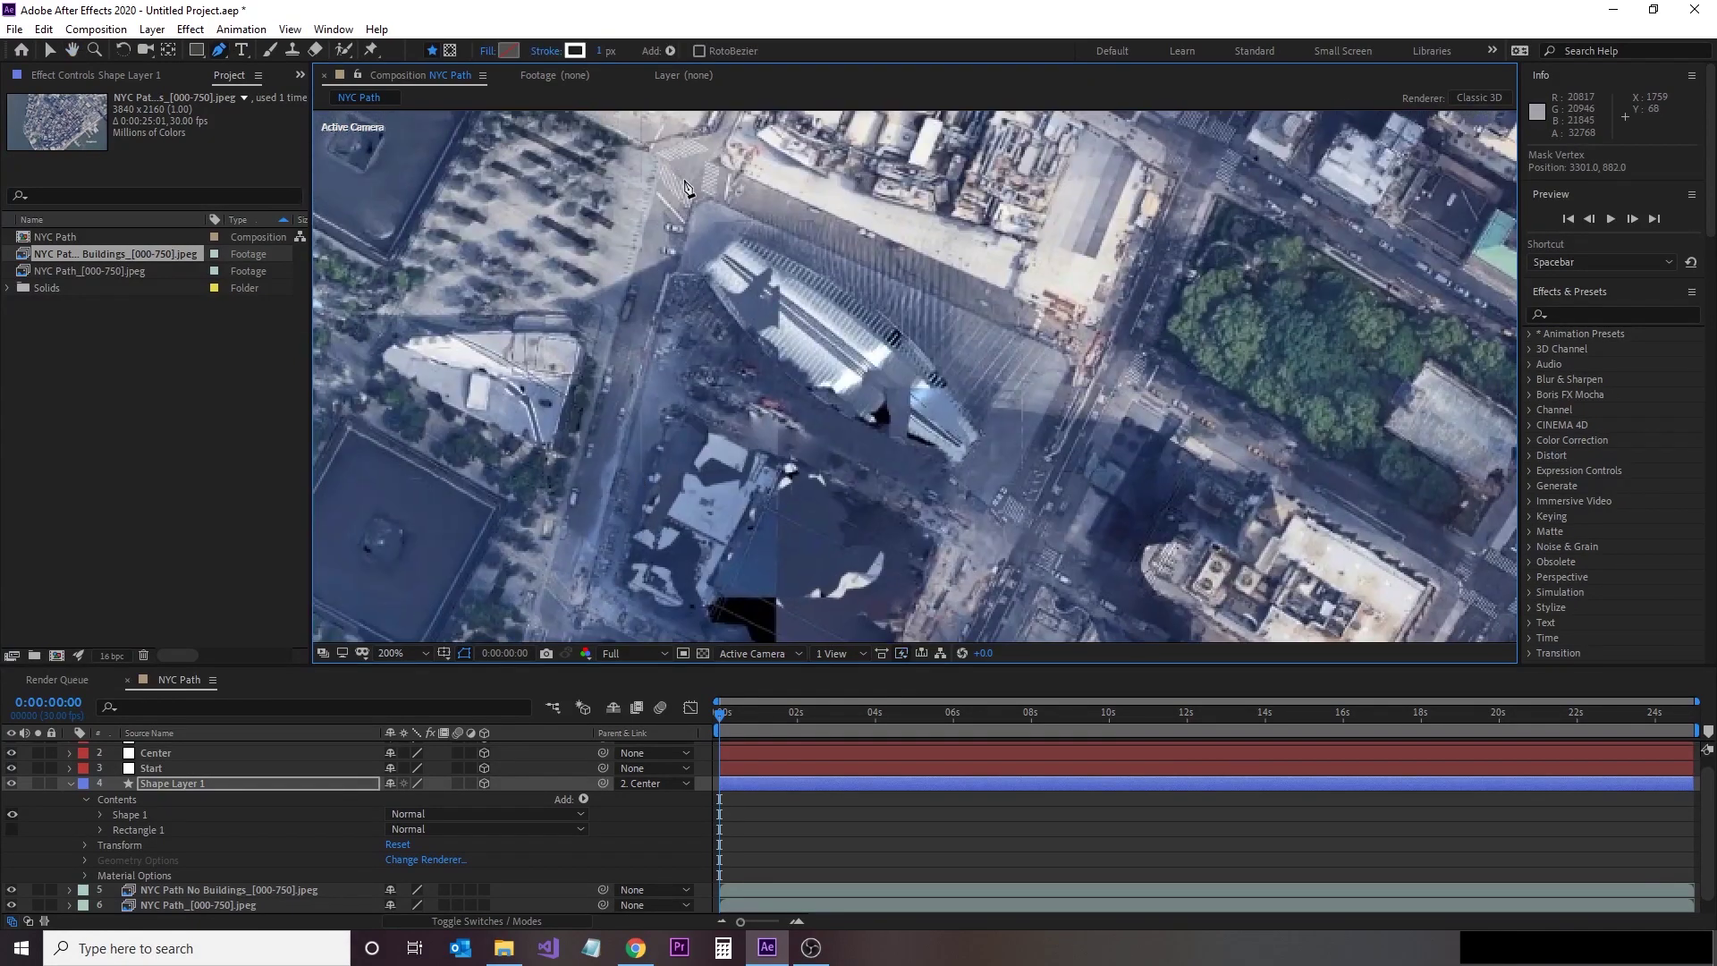
pyautogui.click(683, 176)
pyautogui.click(892, 259)
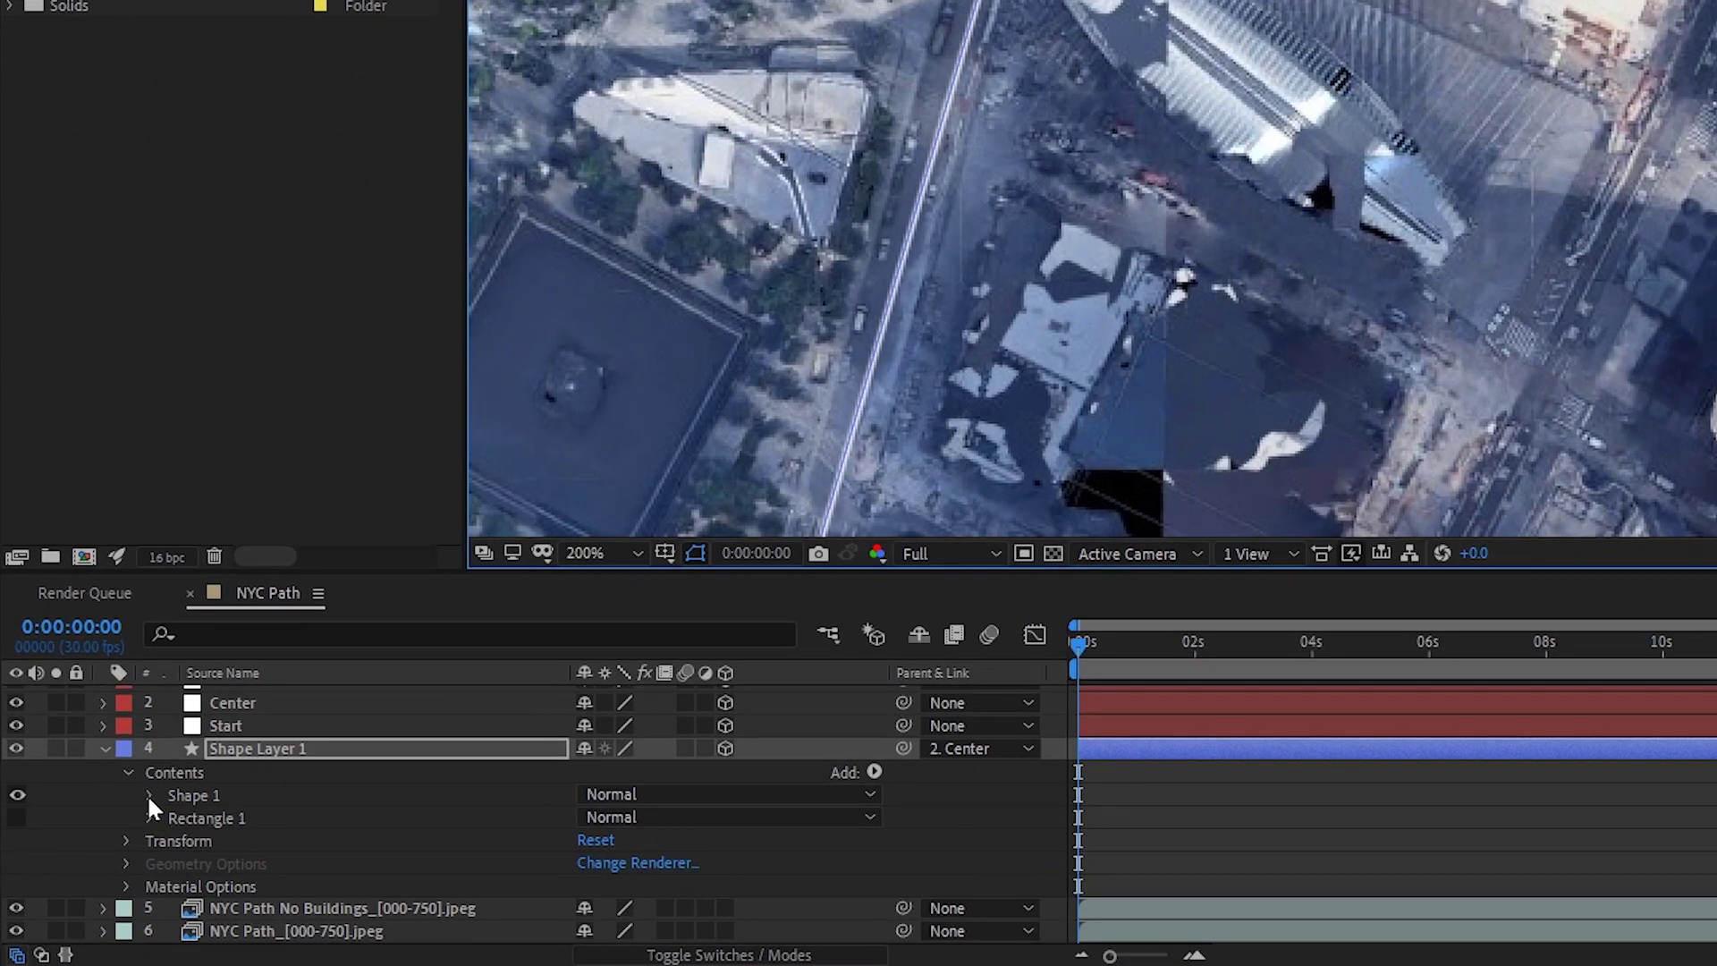
# Step: Set the Stroke Width of Stroke 1 in Shape 1 to 4
pyautogui.click(99, 814)
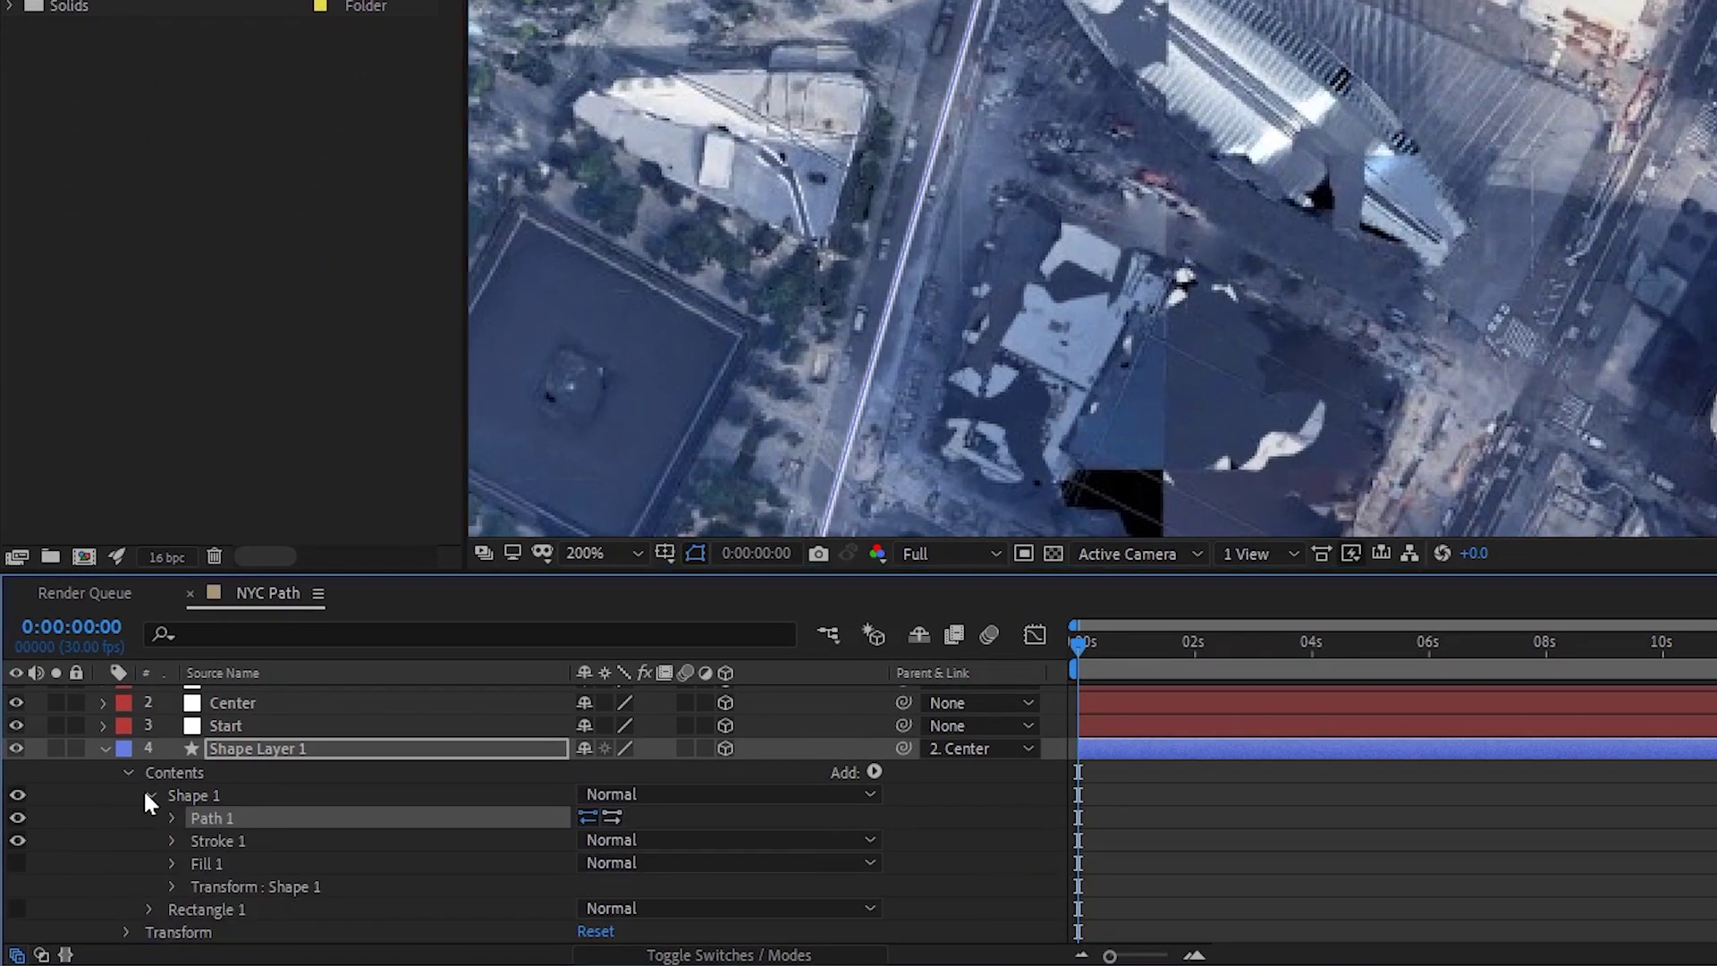
pyautogui.click(178, 841)
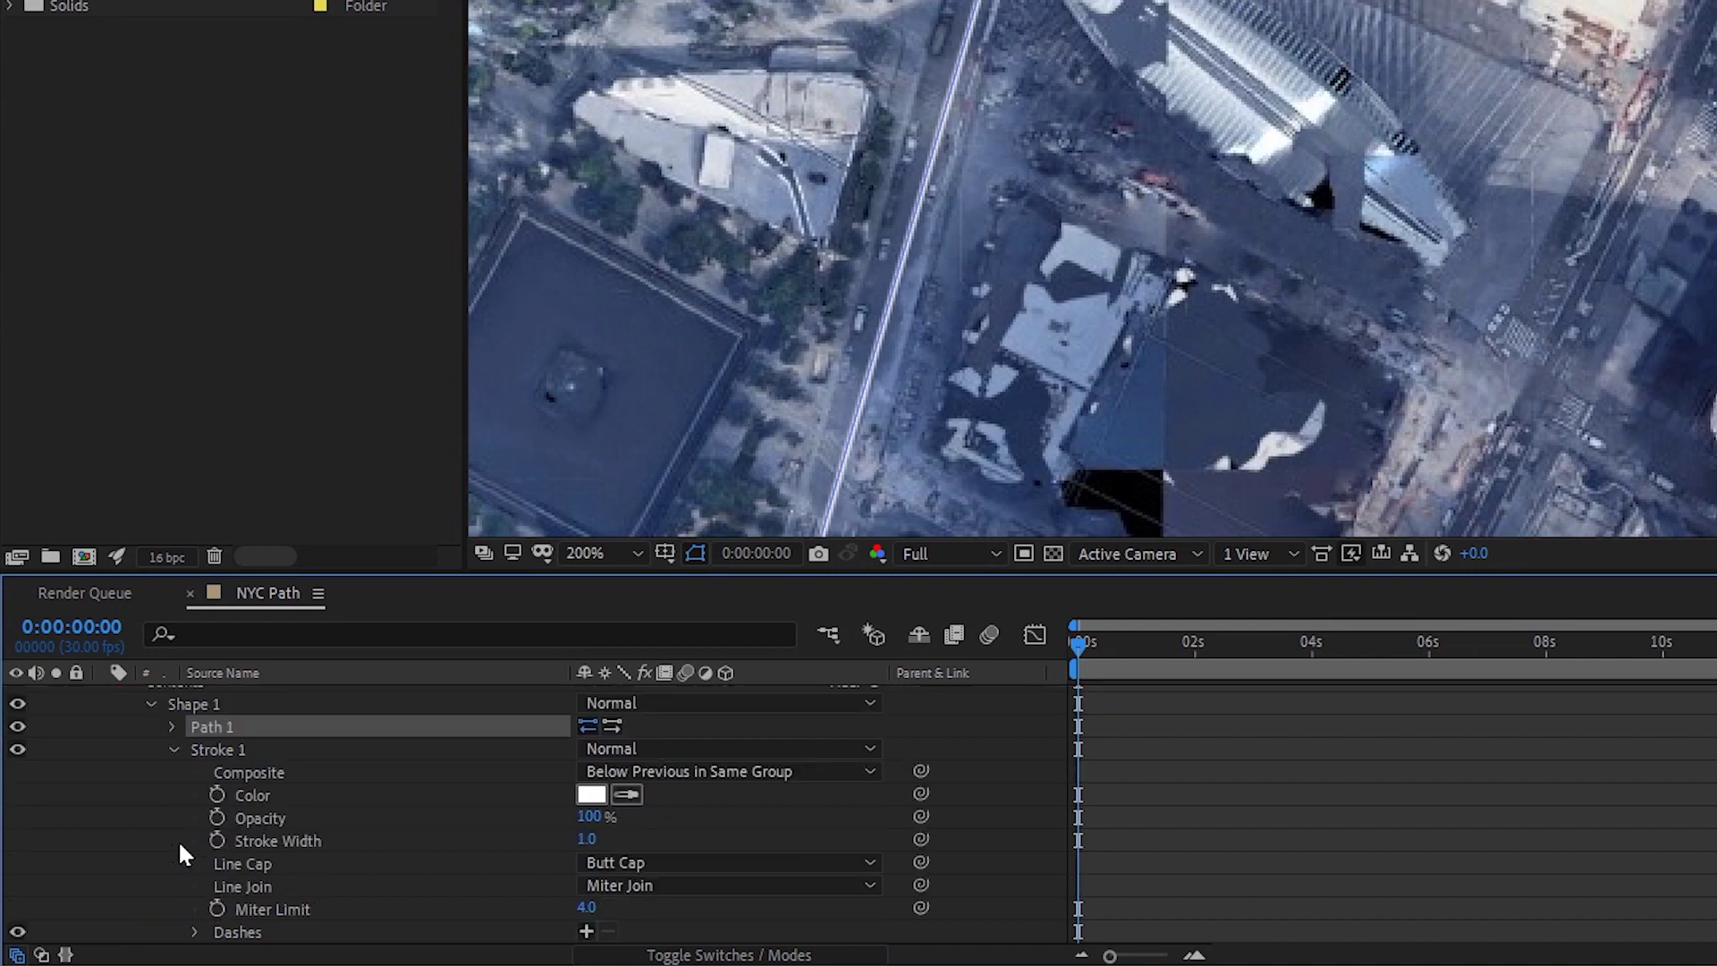
pyautogui.click(587, 841)
pyautogui.write('4')
pyautogui.press('Return')
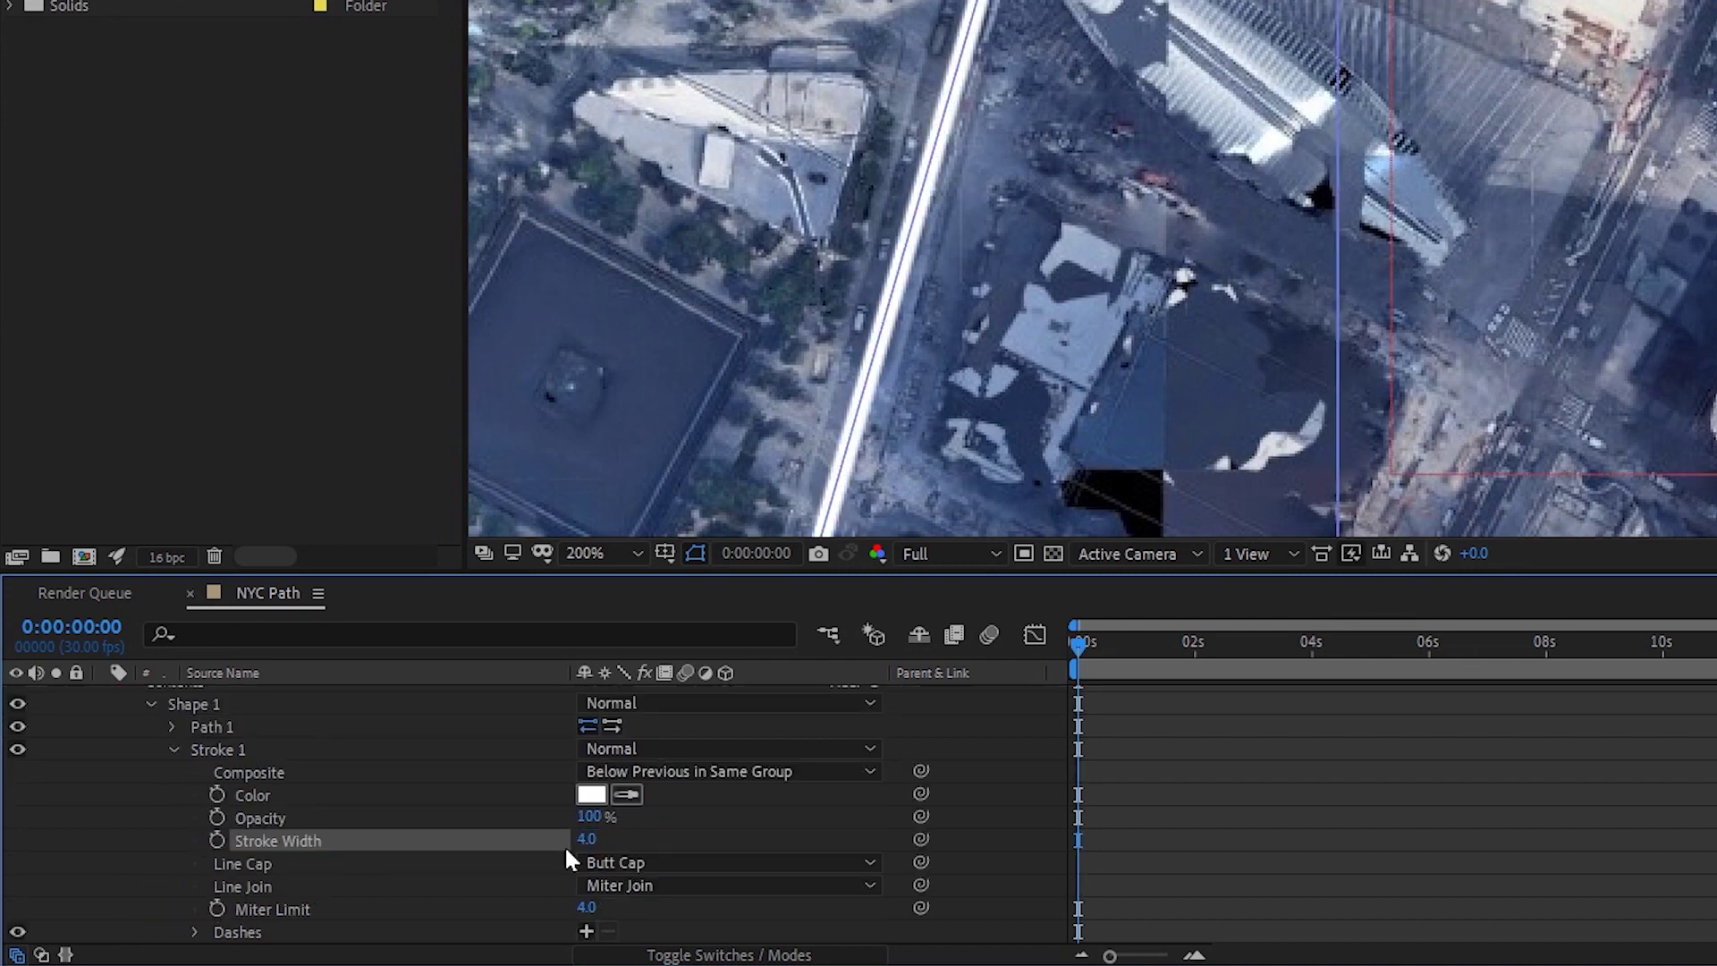
# Step: Set Stroke 1's Line Cap to Round Cap and its Line Join to Bevel Join
pyautogui.click(626, 861)
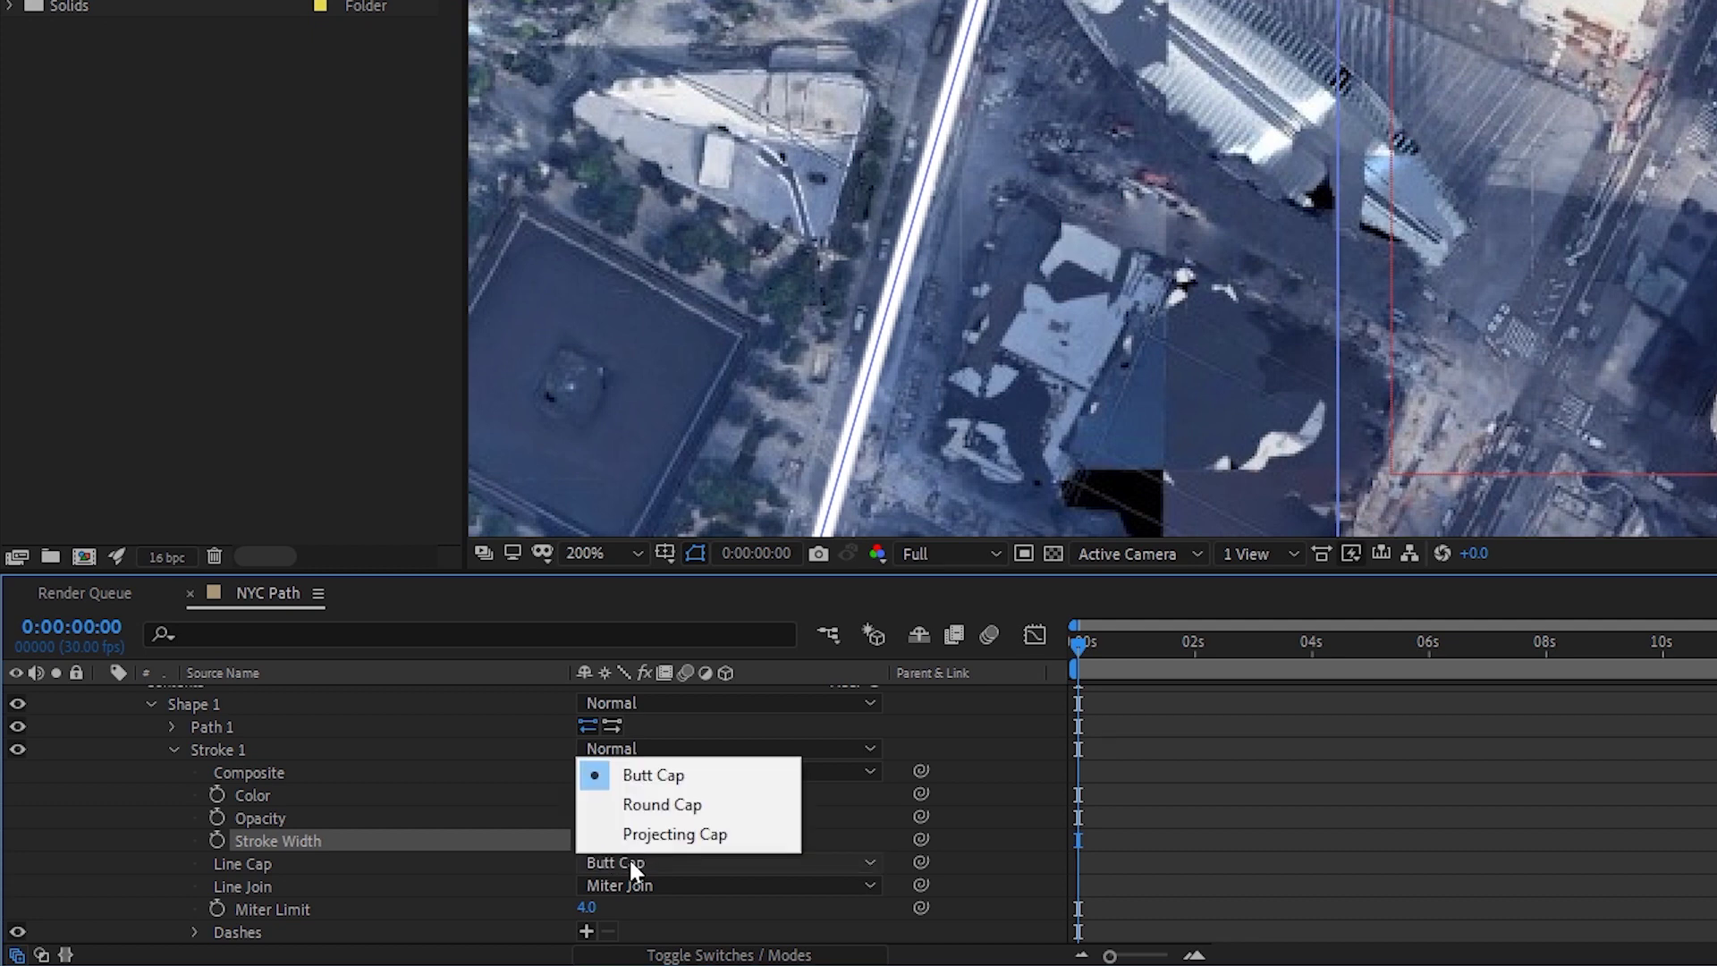
pyautogui.click(672, 805)
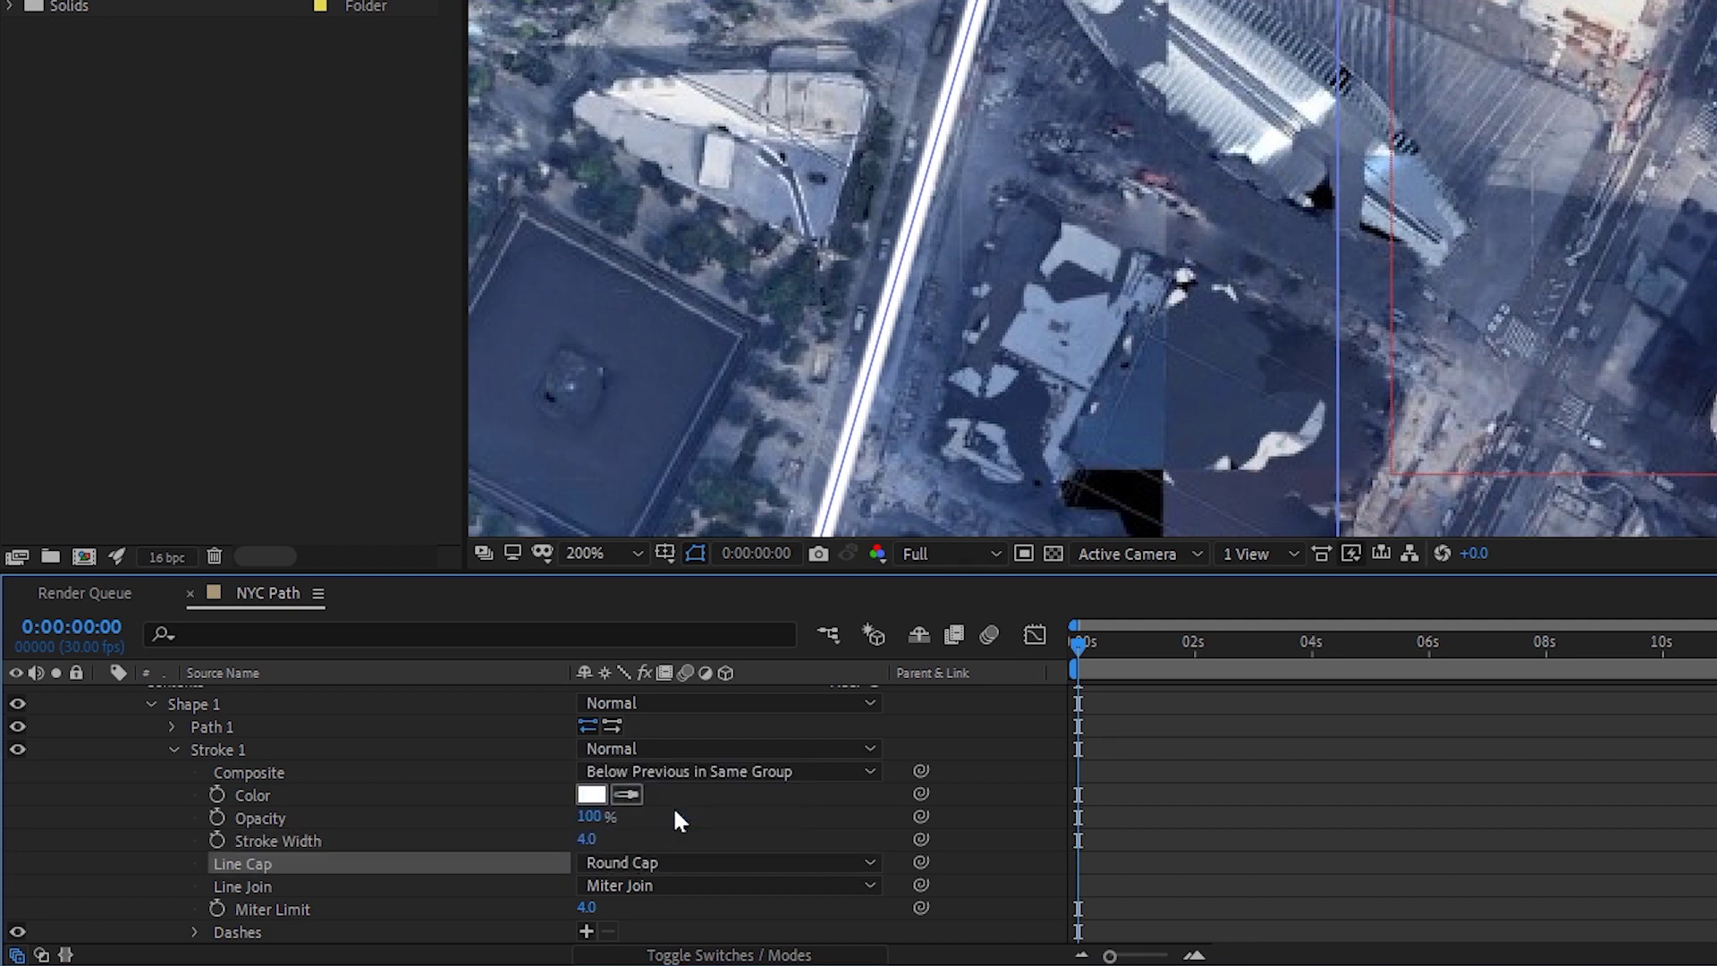
pyautogui.click(659, 885)
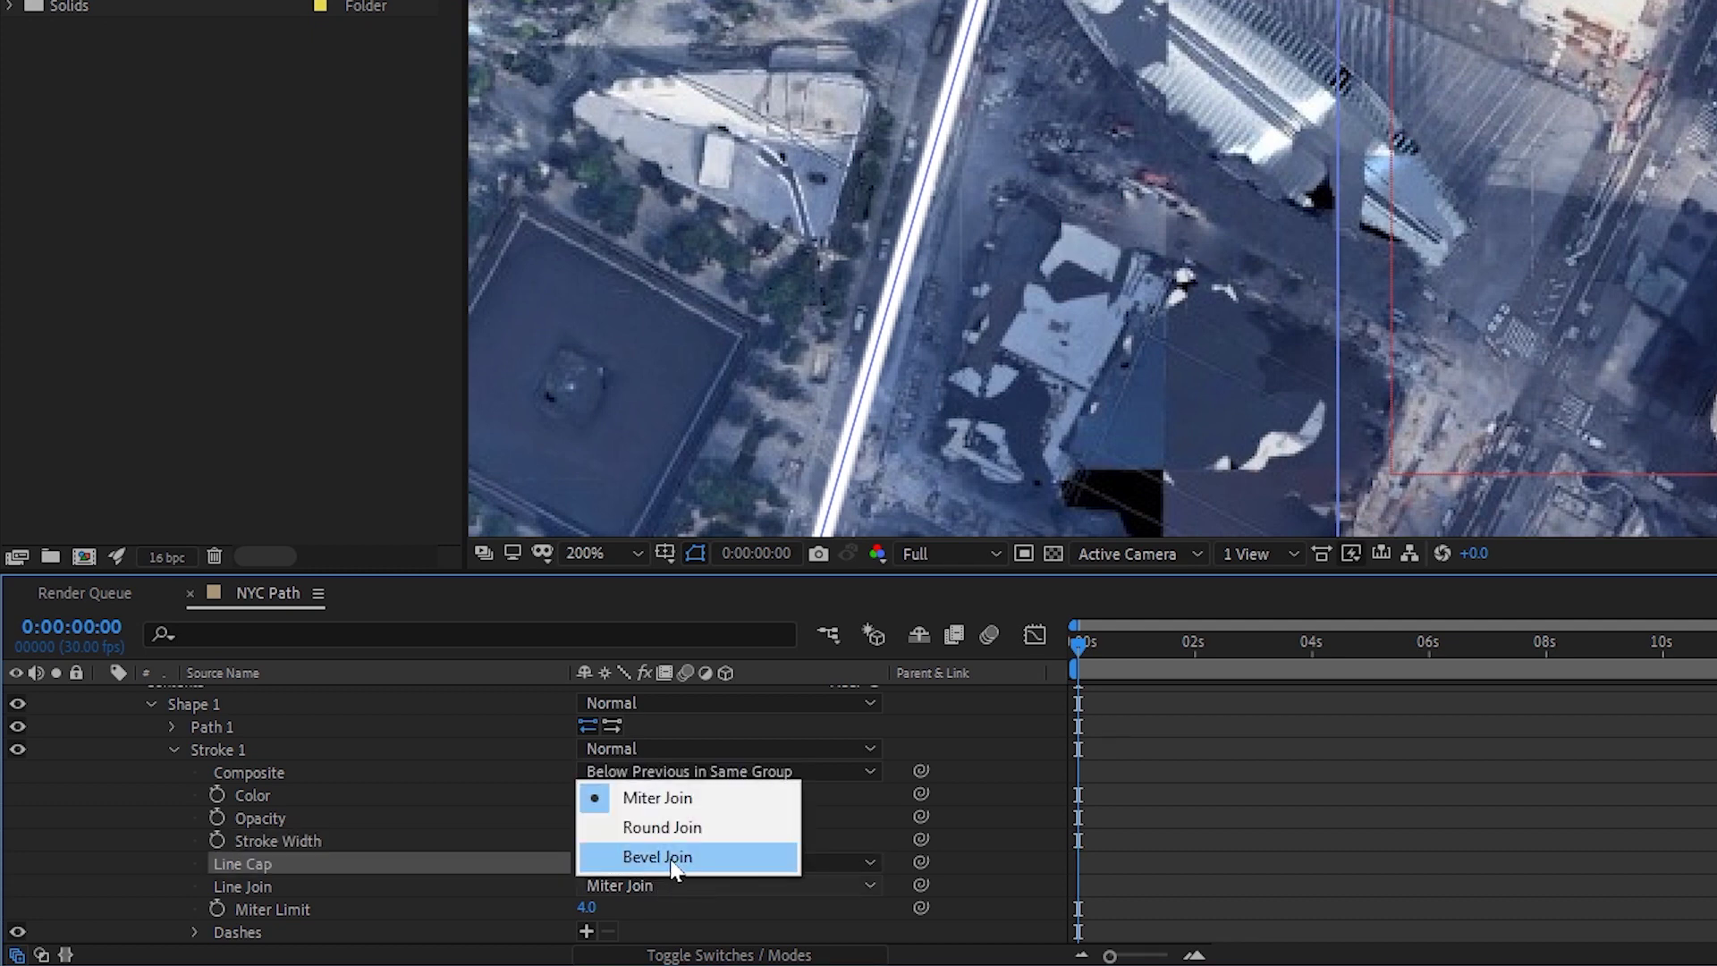
pyautogui.click(674, 860)
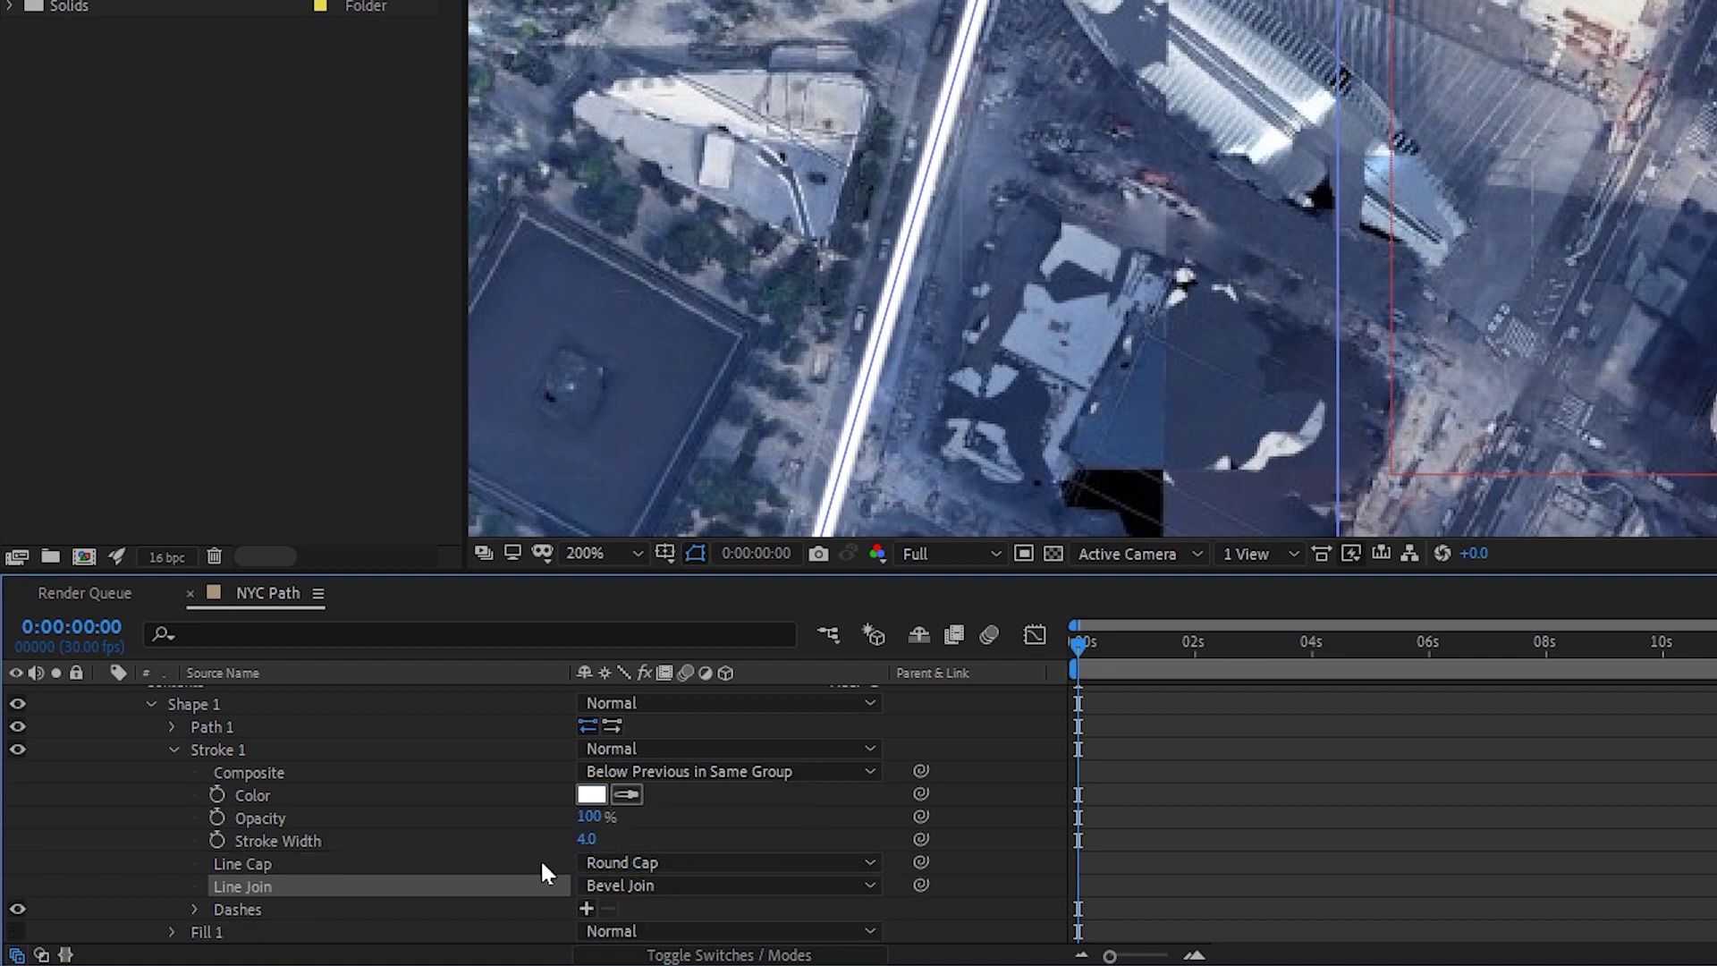
# Step: Add a second stroke to Shape 1 and place it below Stroke 1
pyautogui.click(213, 749)
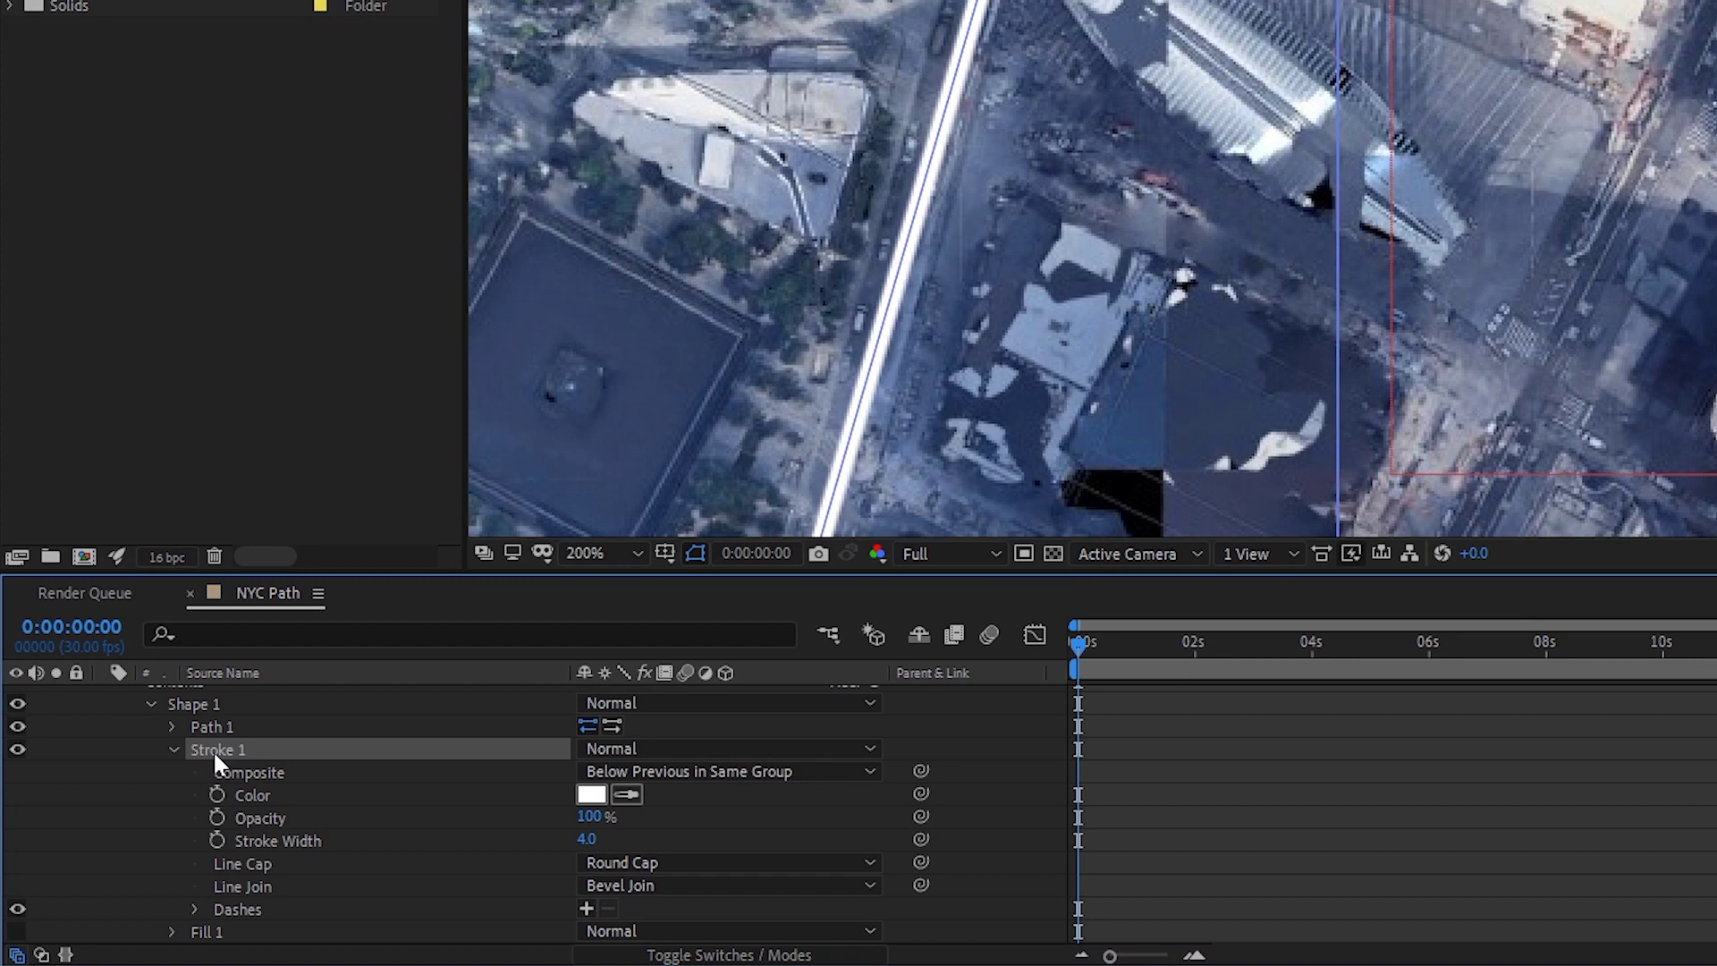
pyautogui.scroll(2, 652, 814)
pyautogui.click(874, 749)
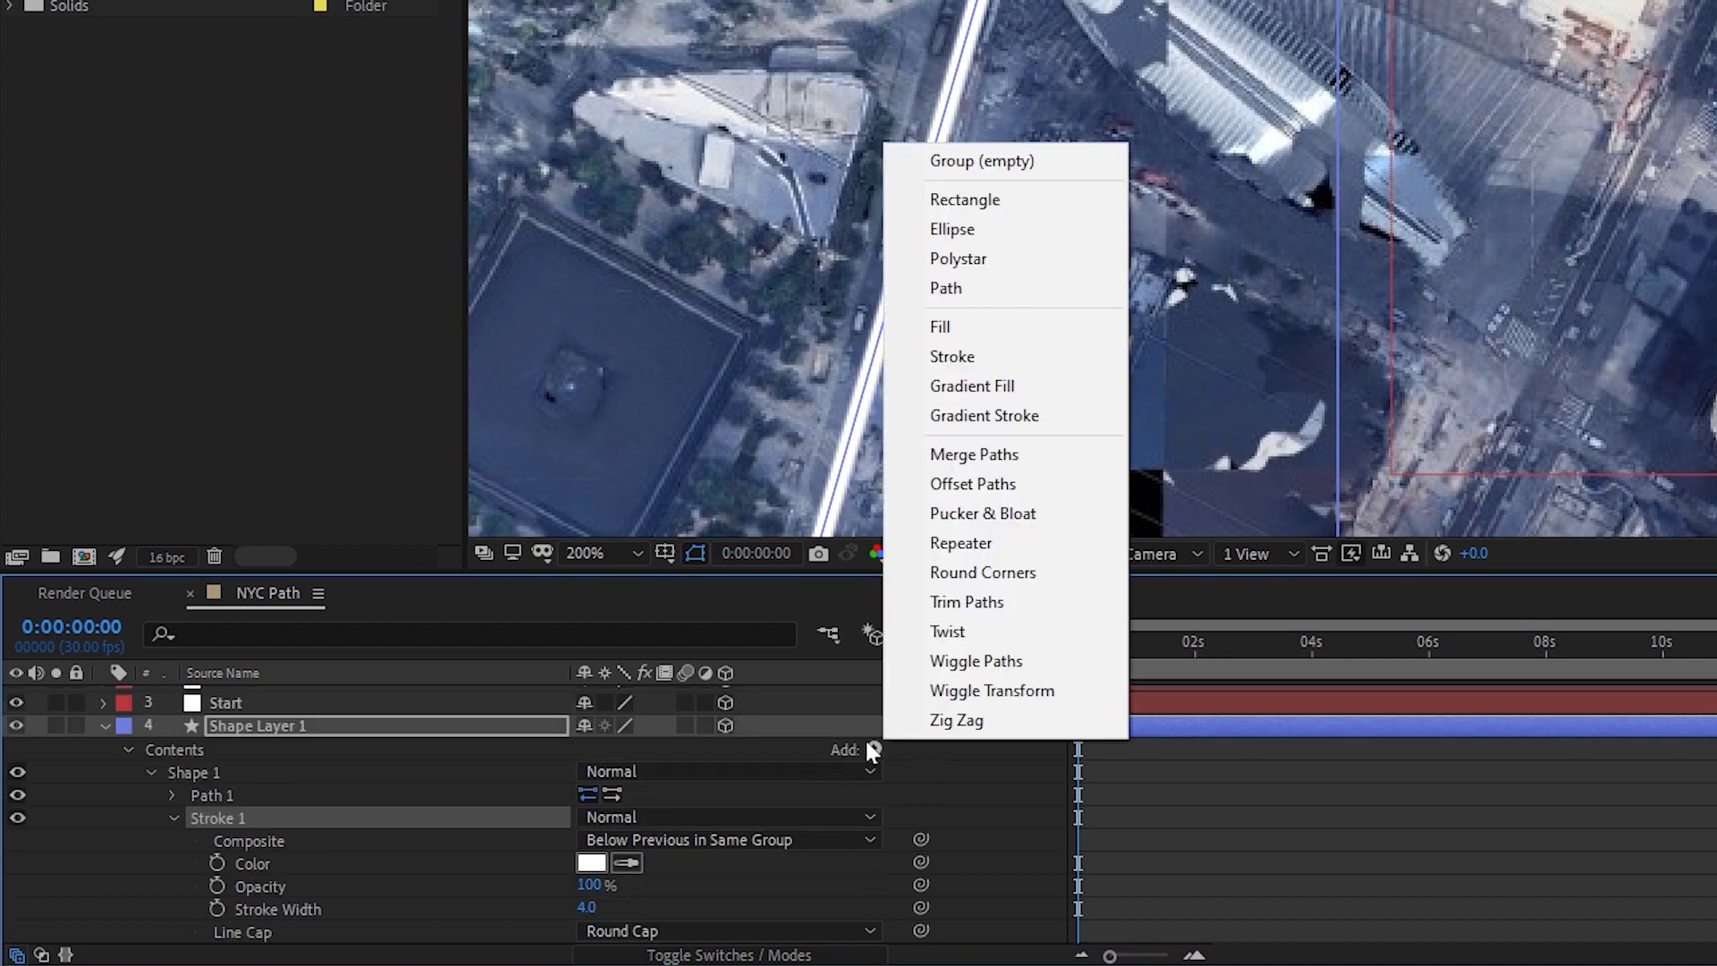
pyautogui.click(934, 357)
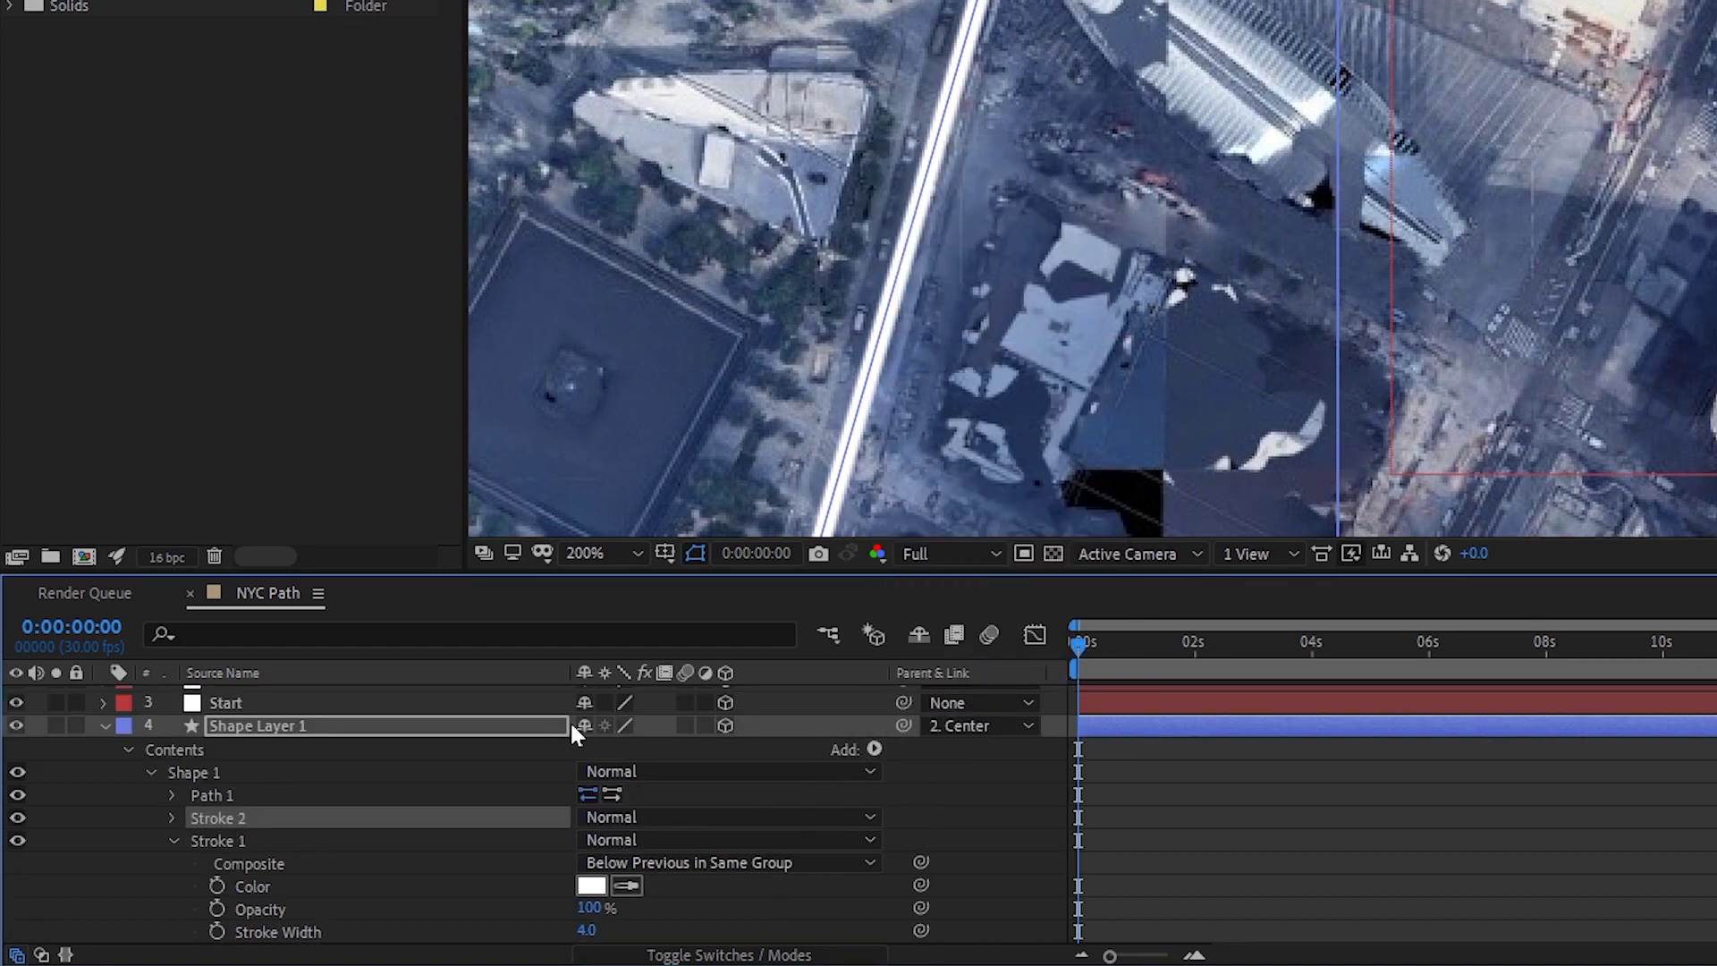
pyautogui.click(202, 841)
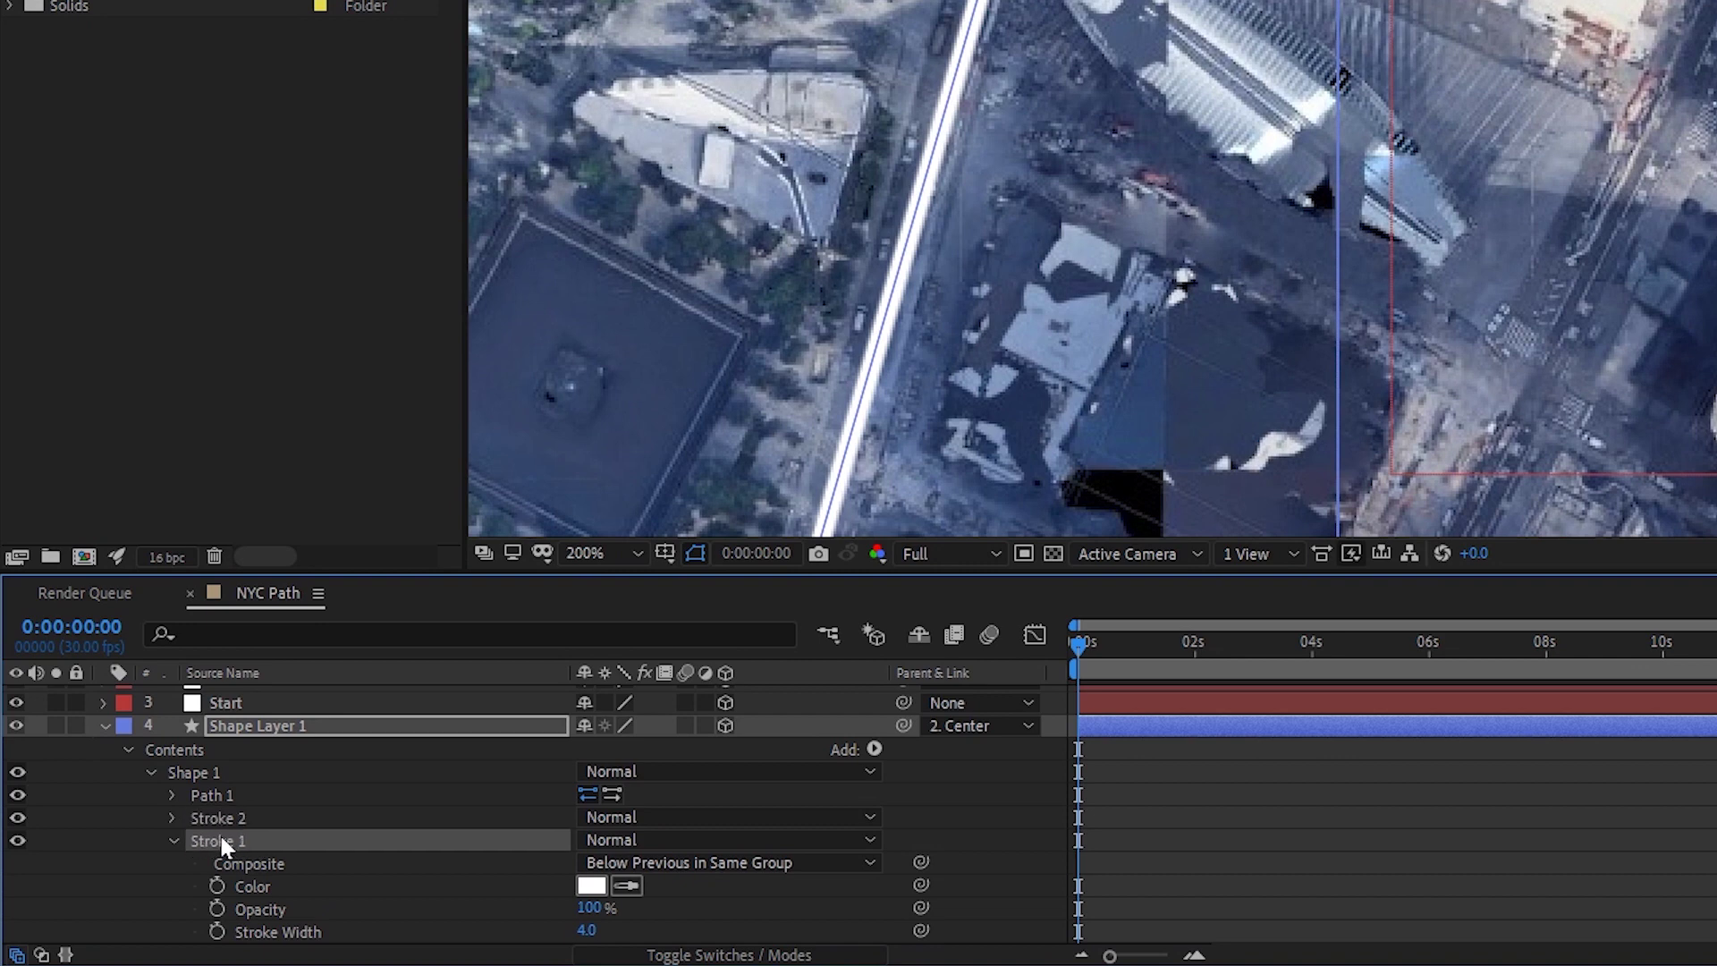
pyautogui.click(228, 815)
pyautogui.press('Delete')
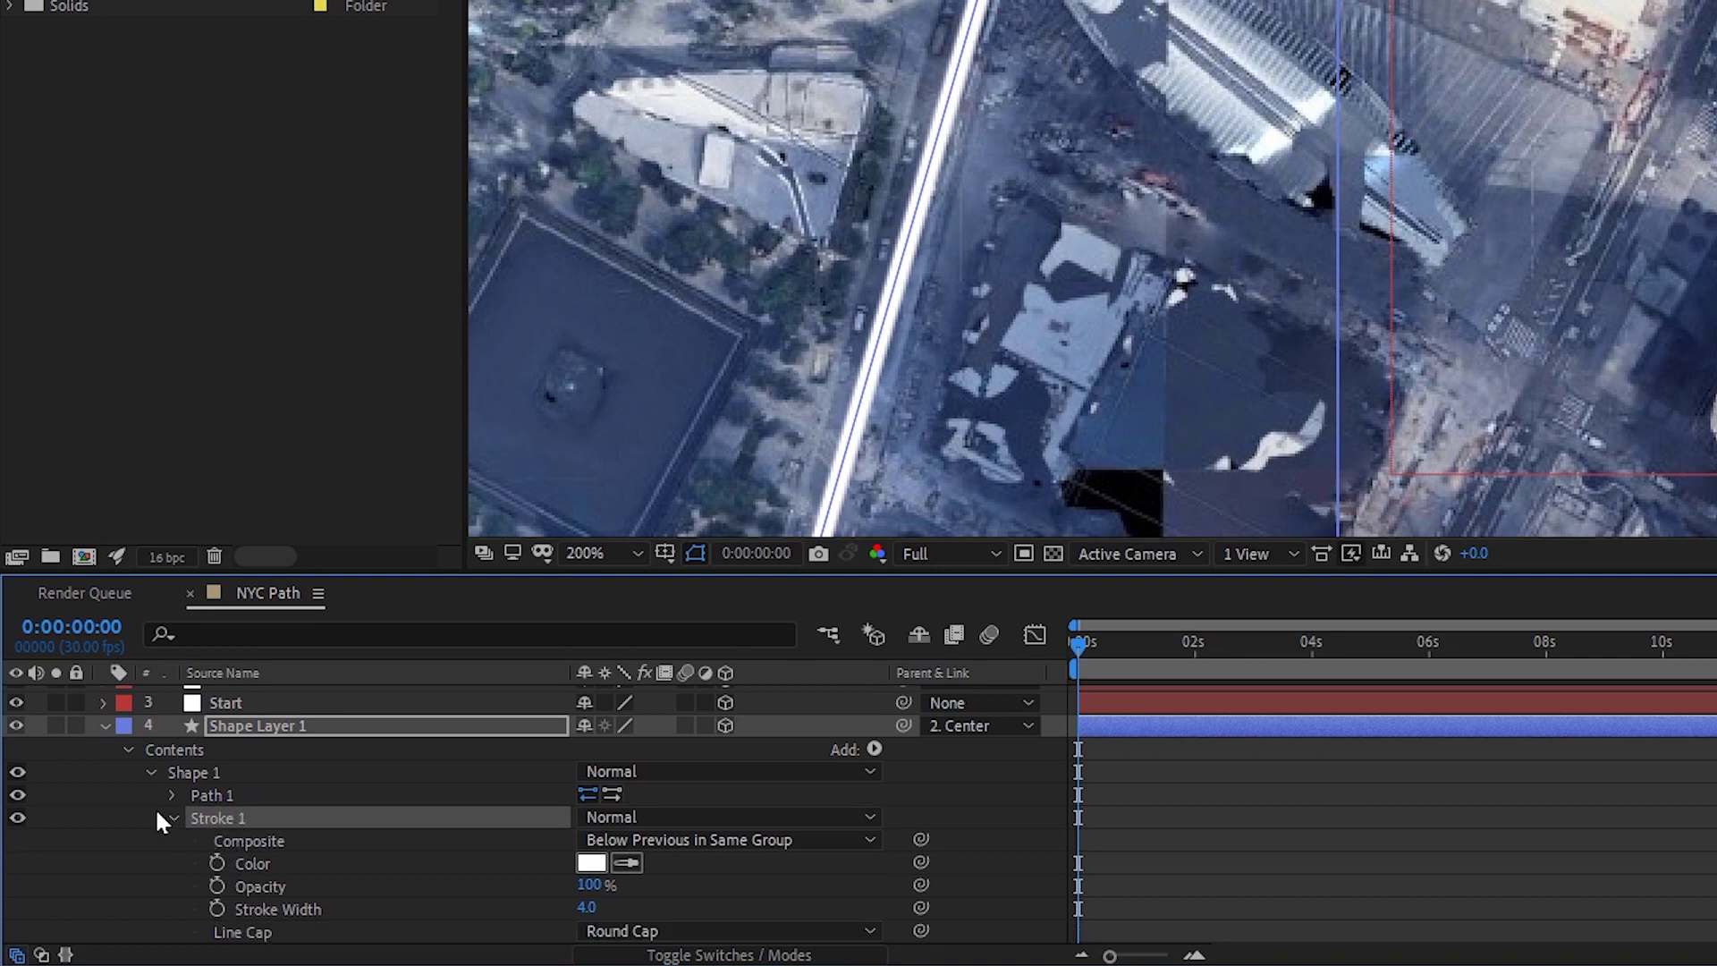
# Step: Change Stroke 1's color to pure green, 00FF00
pyautogui.click(592, 863)
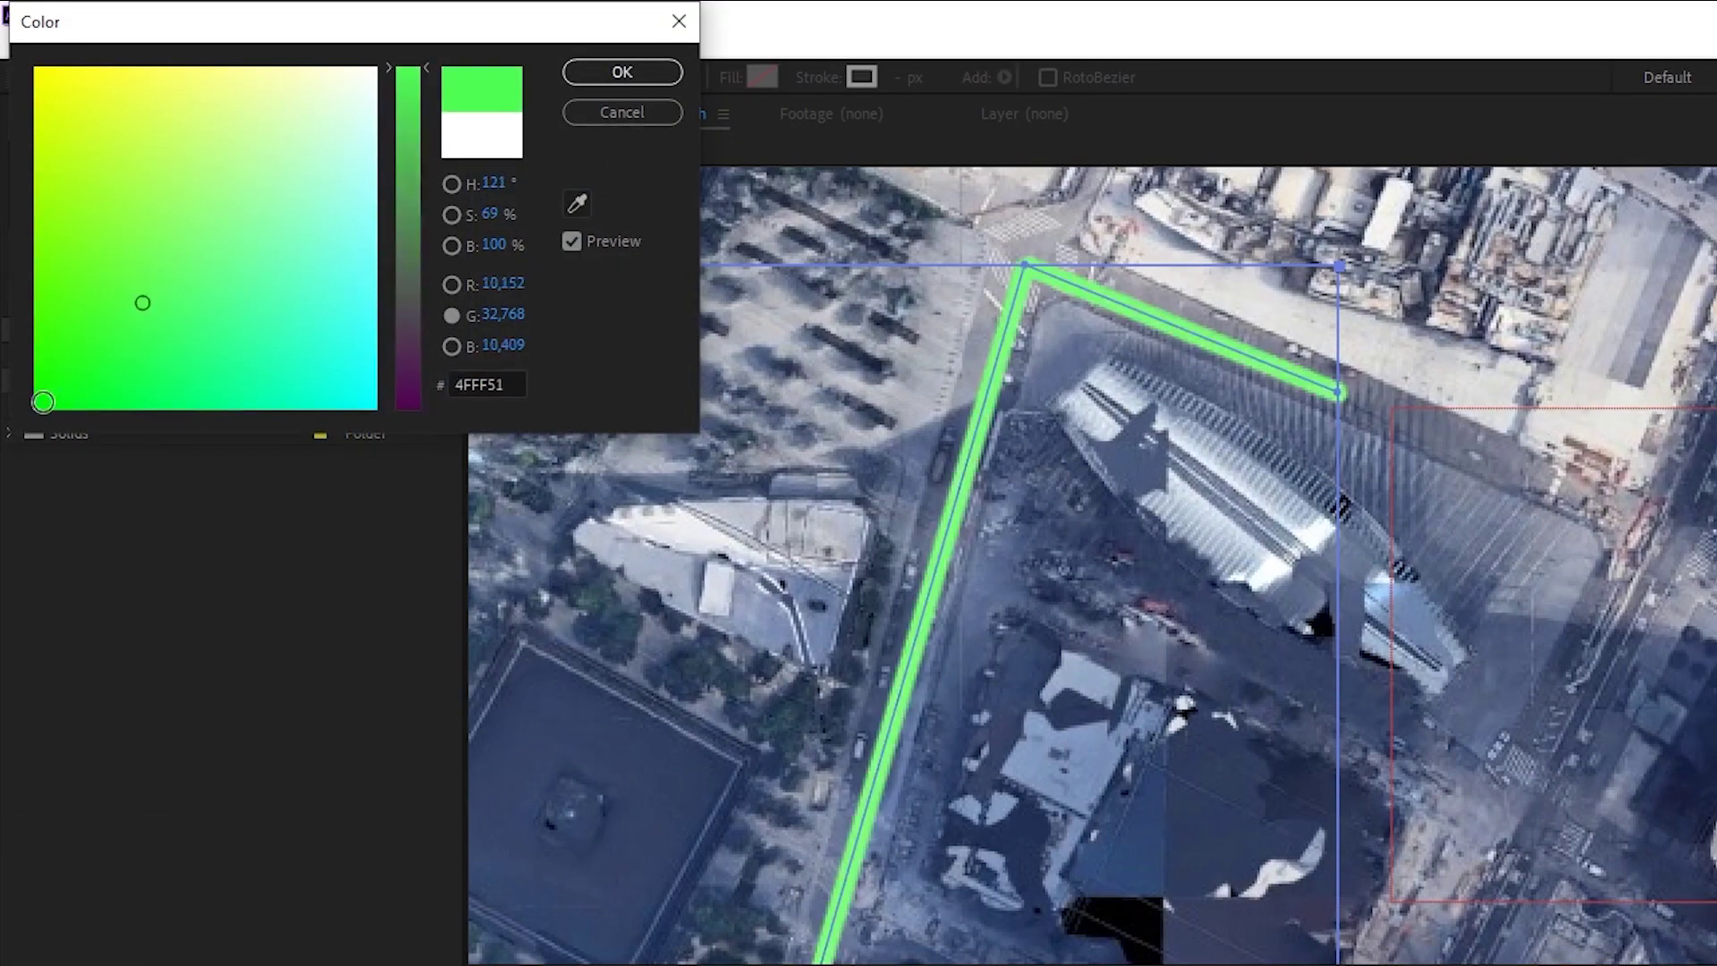
pyautogui.moveTo(43, 402); pyautogui.dragTo(3, 435)
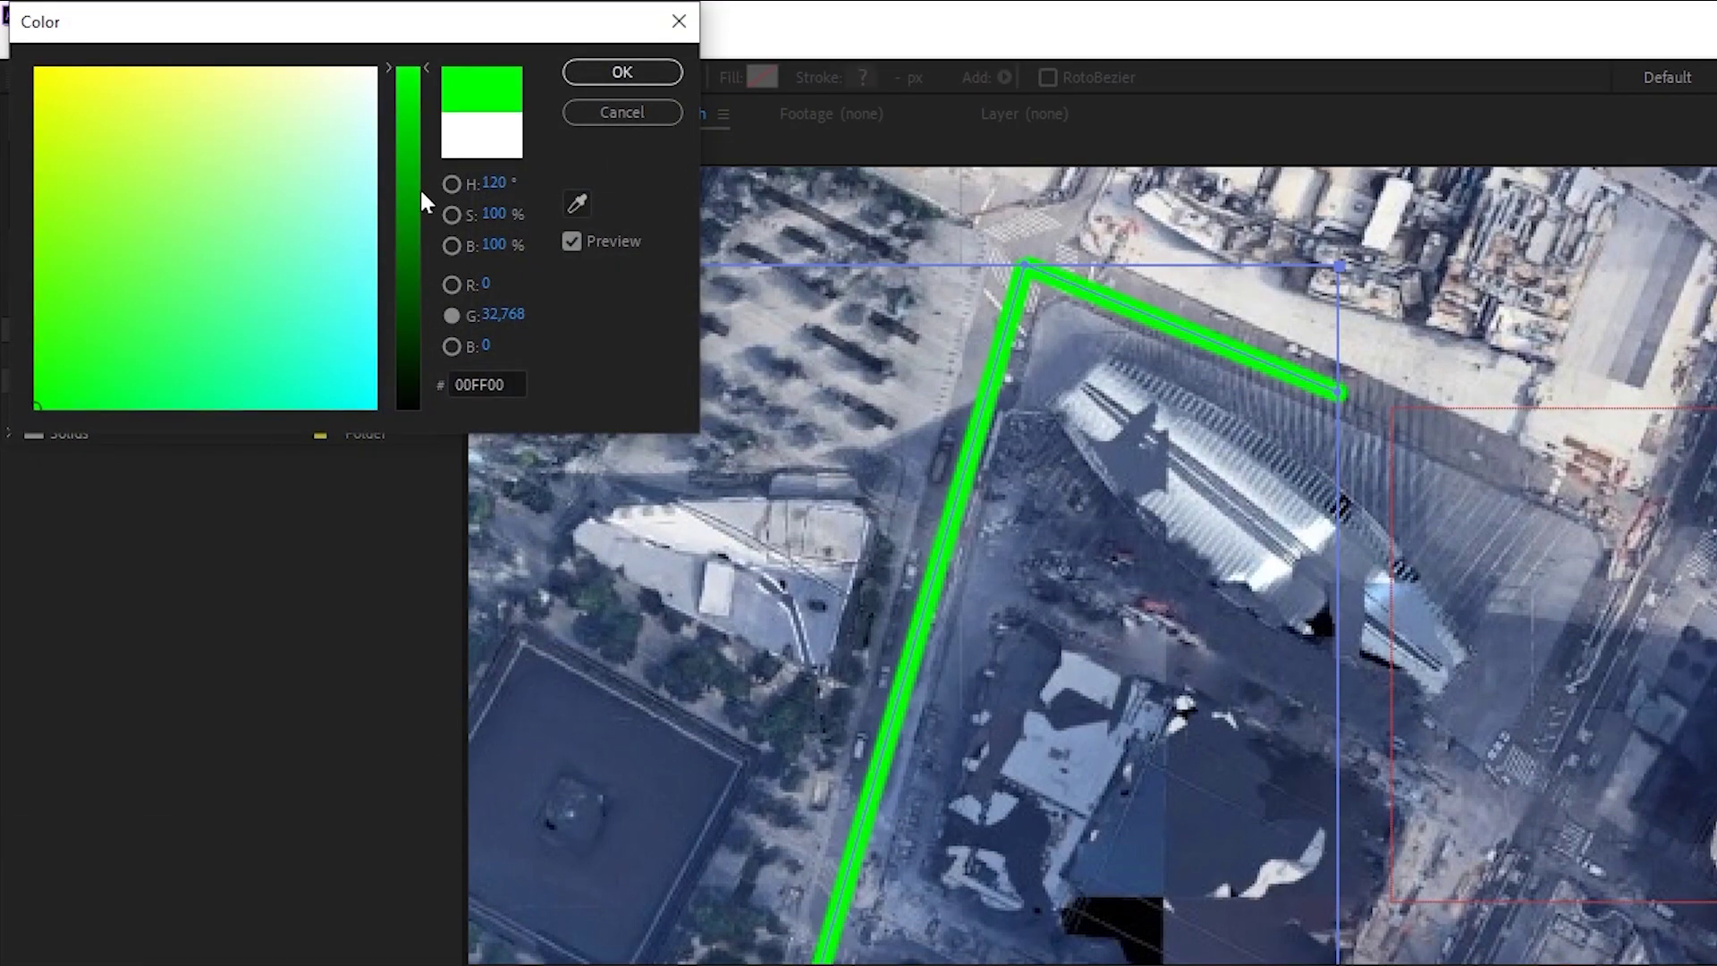
pyautogui.click(619, 75)
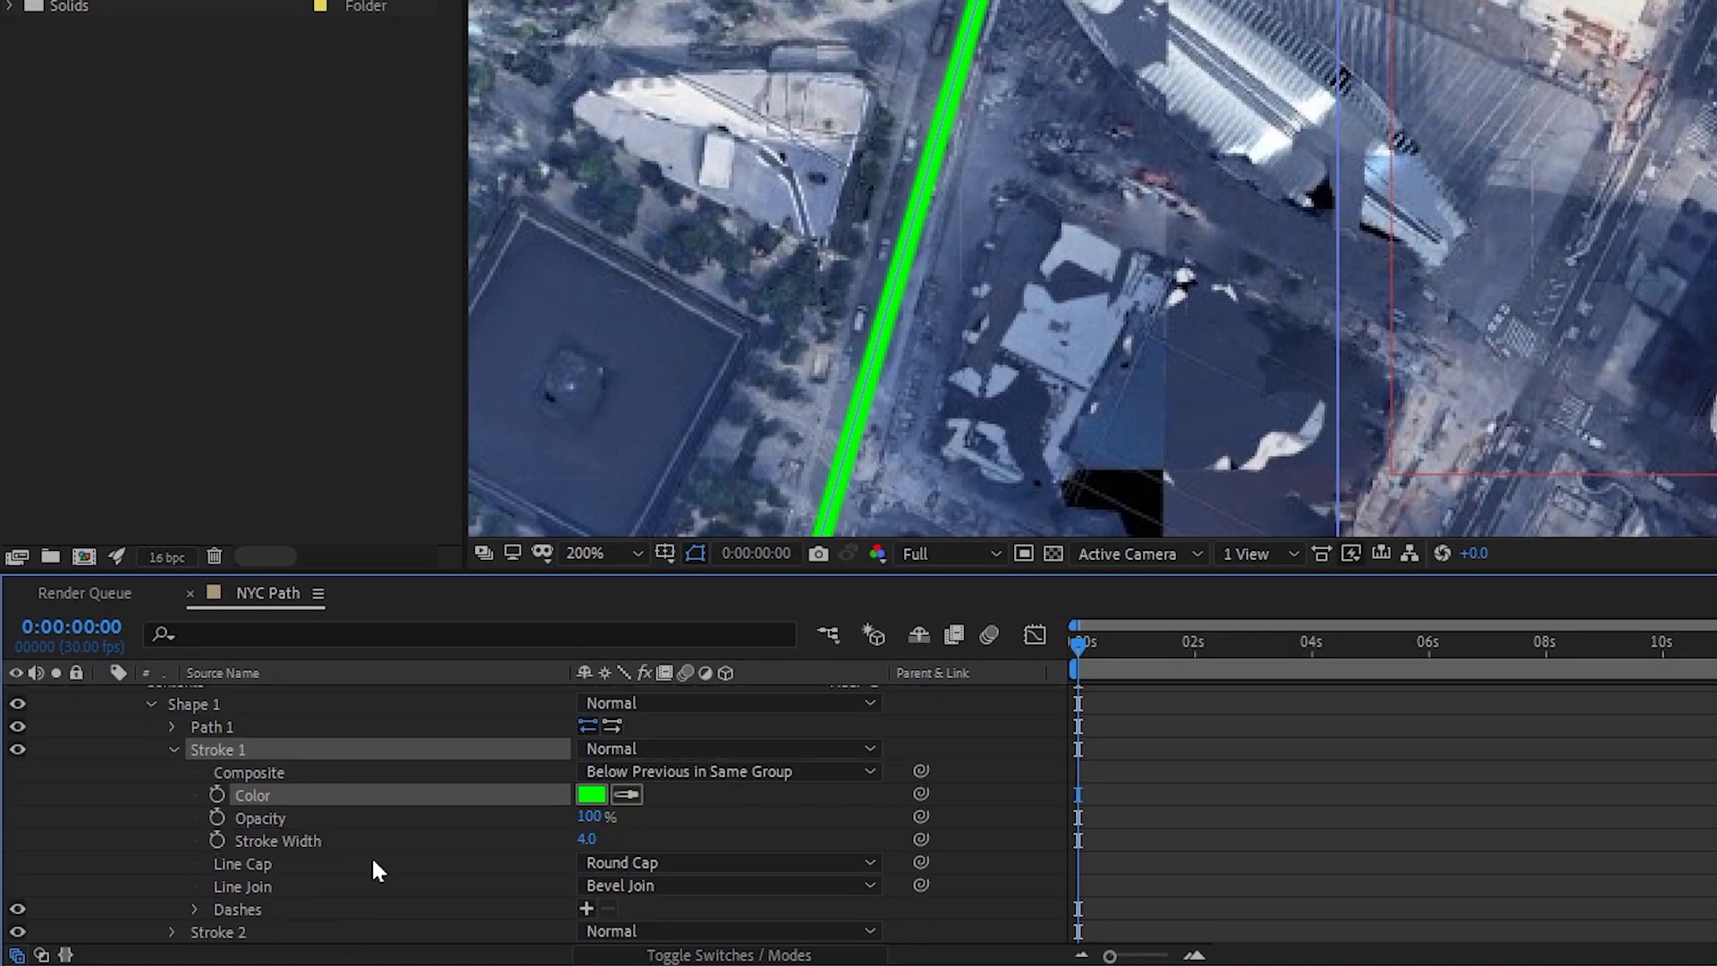
# Step: Set the Stroke Width of Stroke 2 to 6
pyautogui.scroll(2, 225, 780)
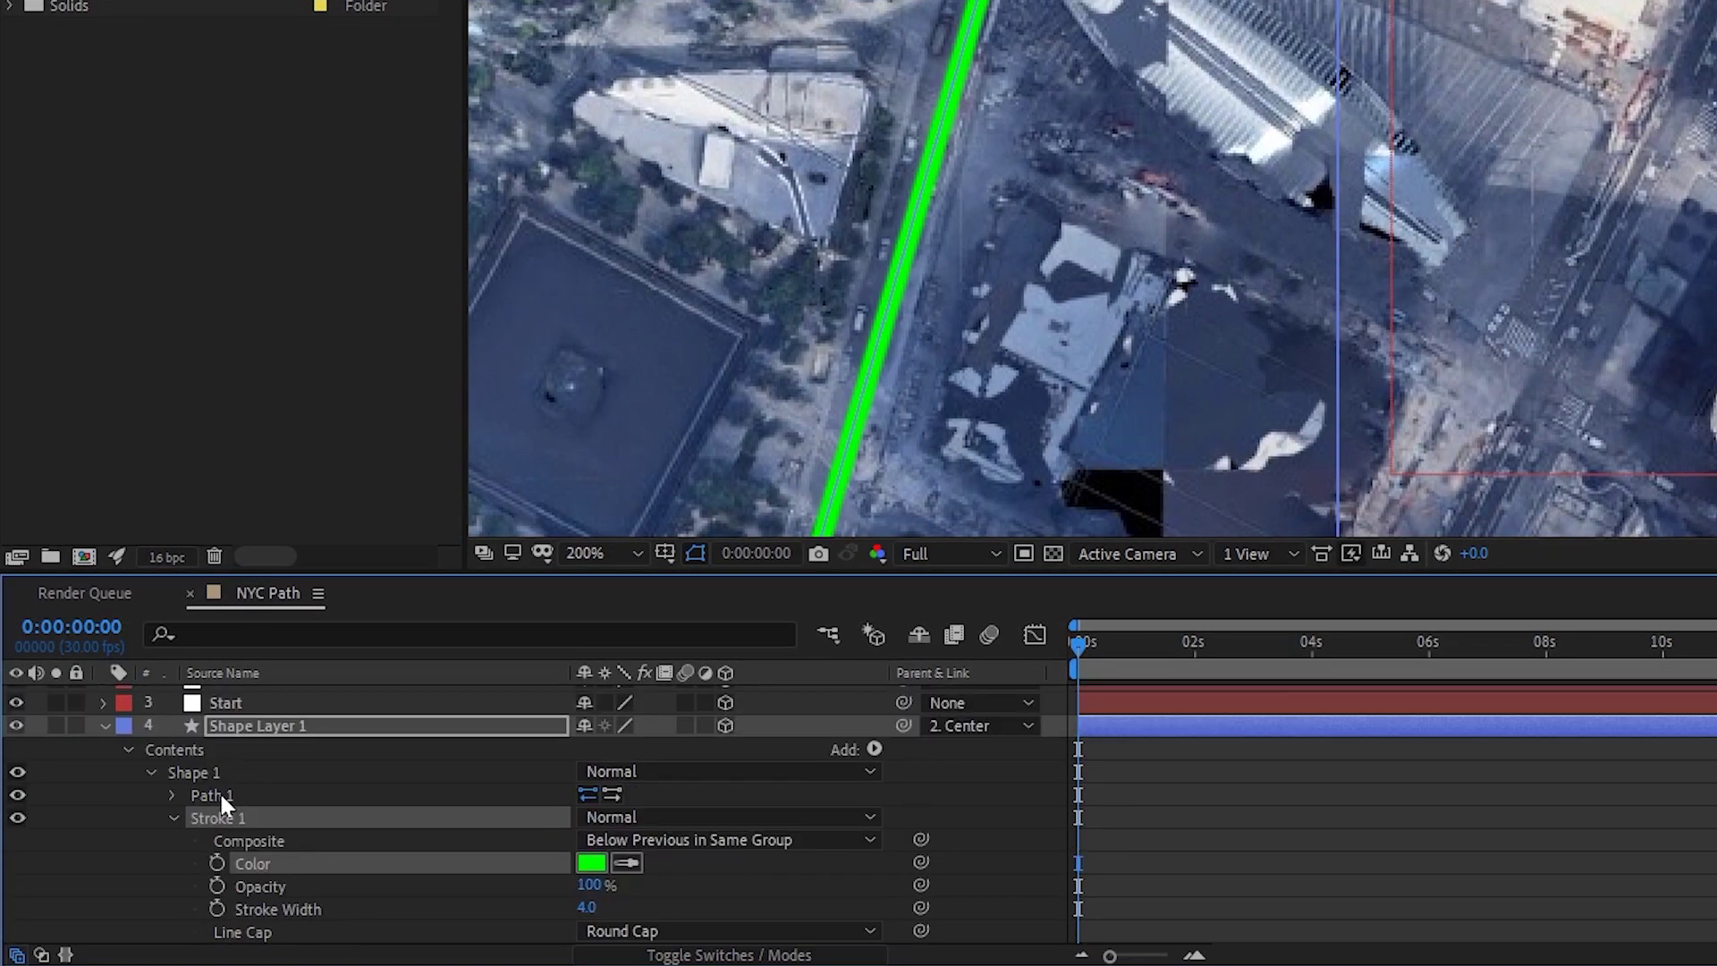
pyautogui.click(174, 817)
pyautogui.click(175, 840)
pyautogui.scroll(-3, 278, 861)
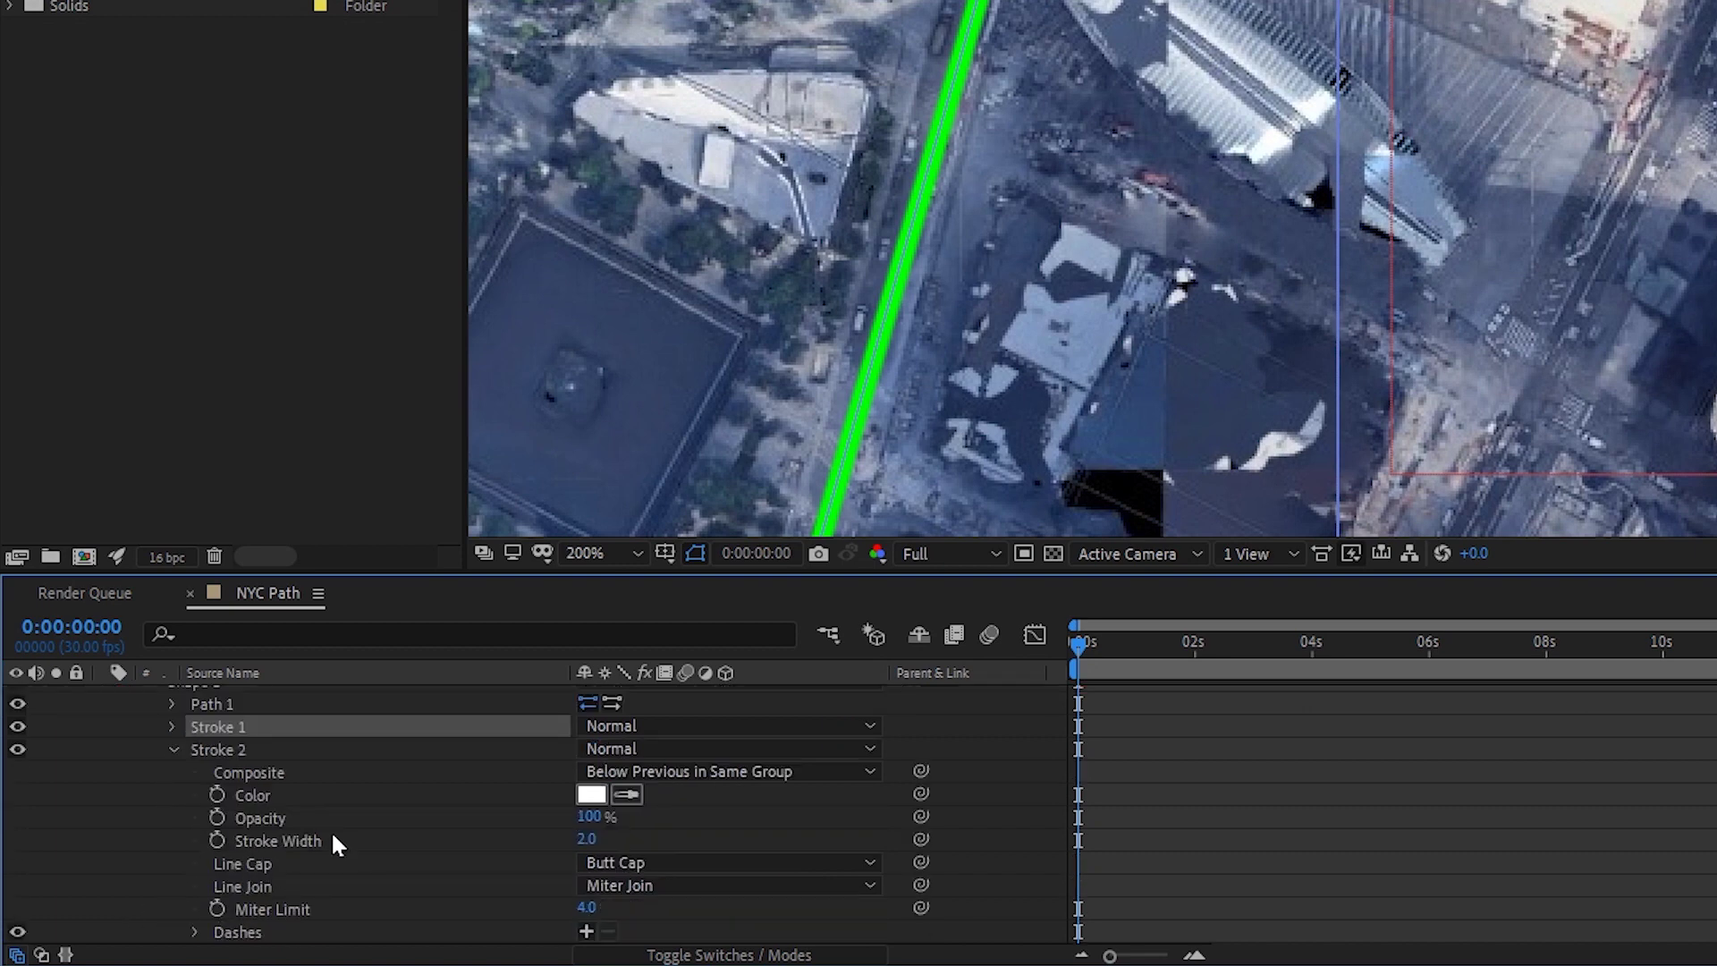
pyautogui.click(587, 839)
pyautogui.press('Return')
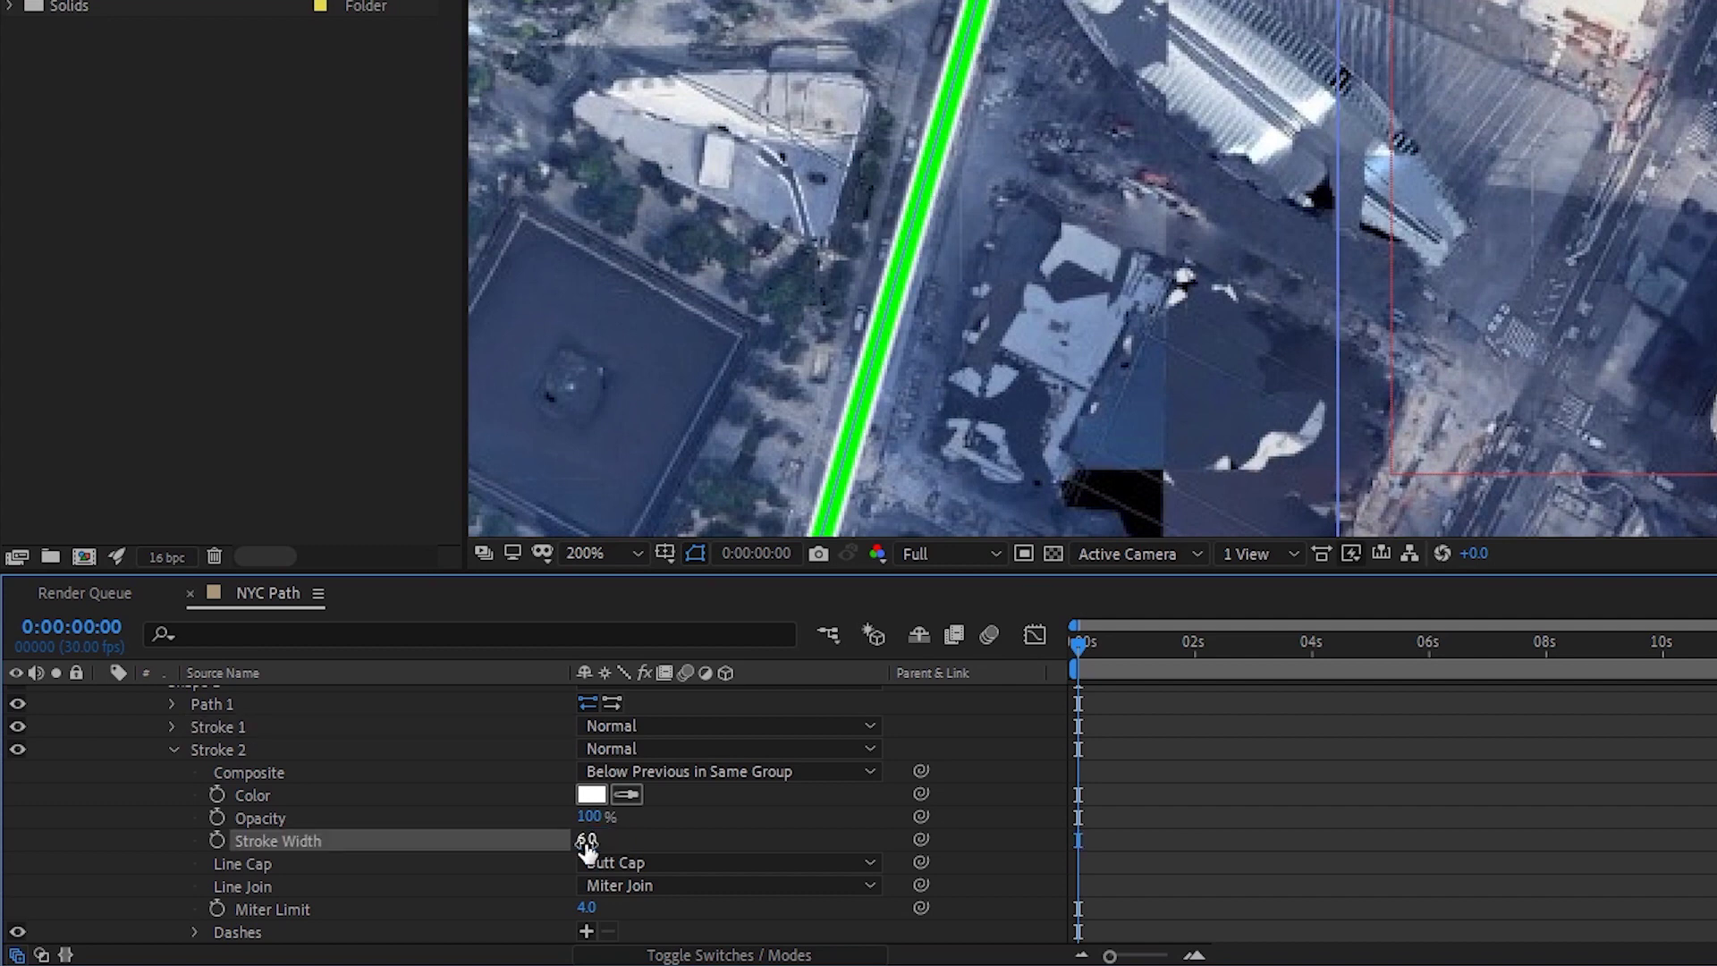
# Step: Give Stroke 2 a Round Cap line cap and a Bevel Join line join
pyautogui.click(667, 866)
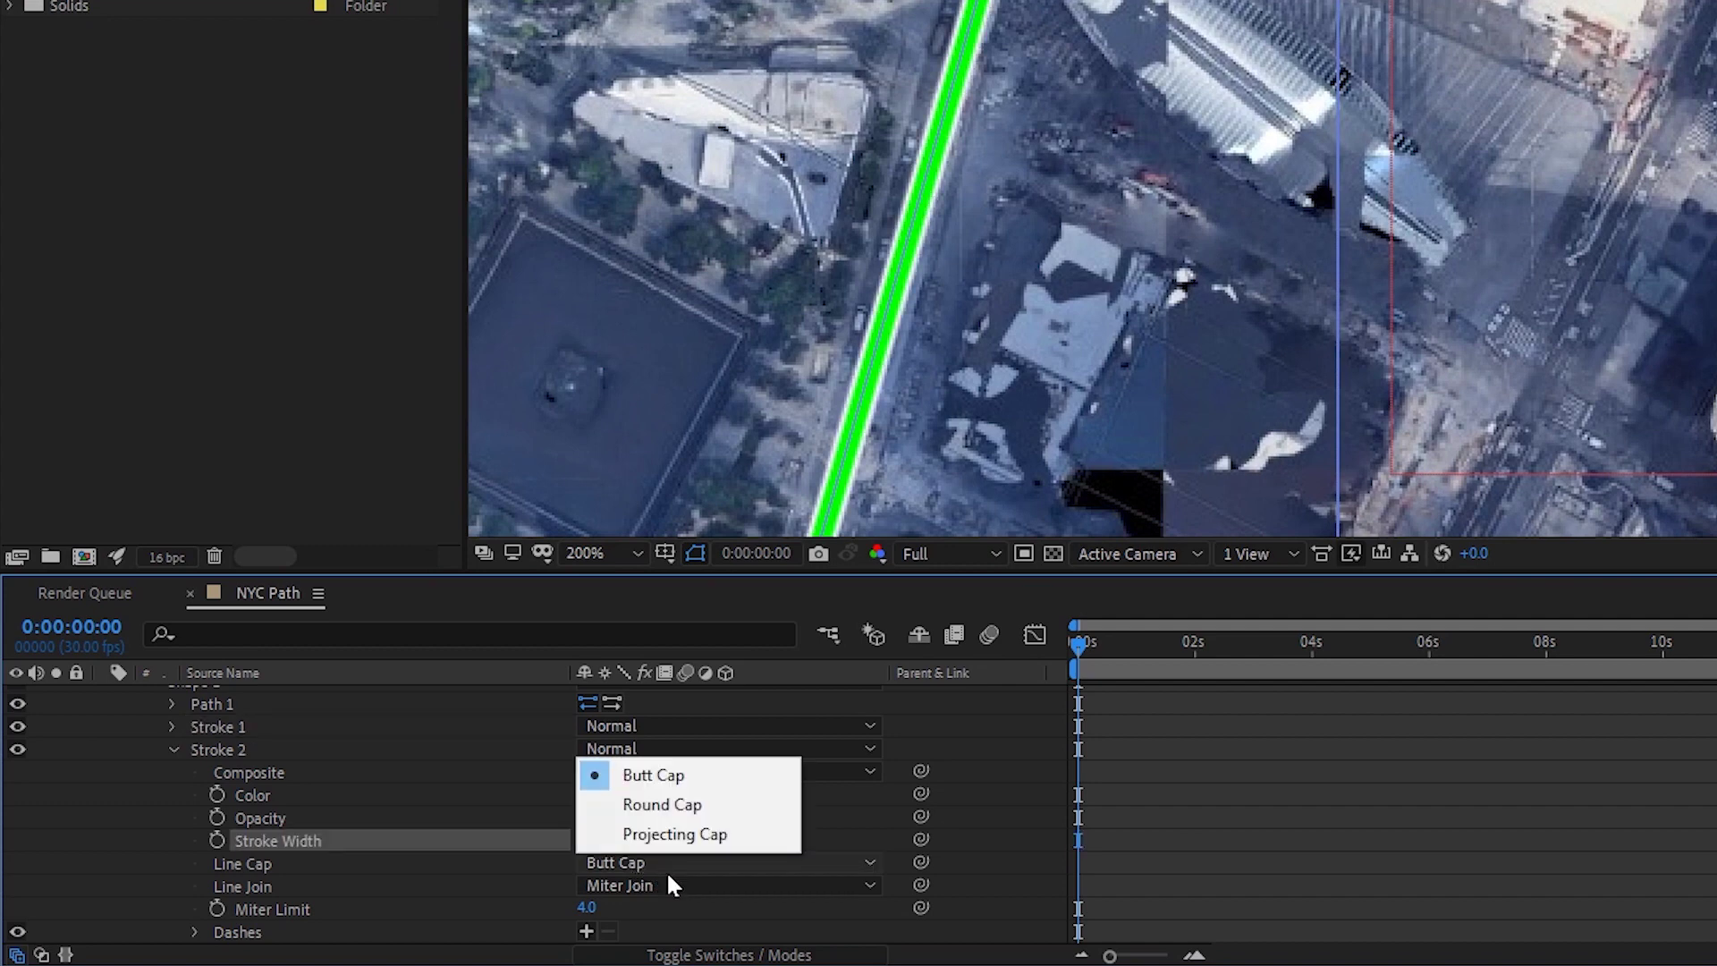
pyautogui.click(674, 805)
pyautogui.click(694, 884)
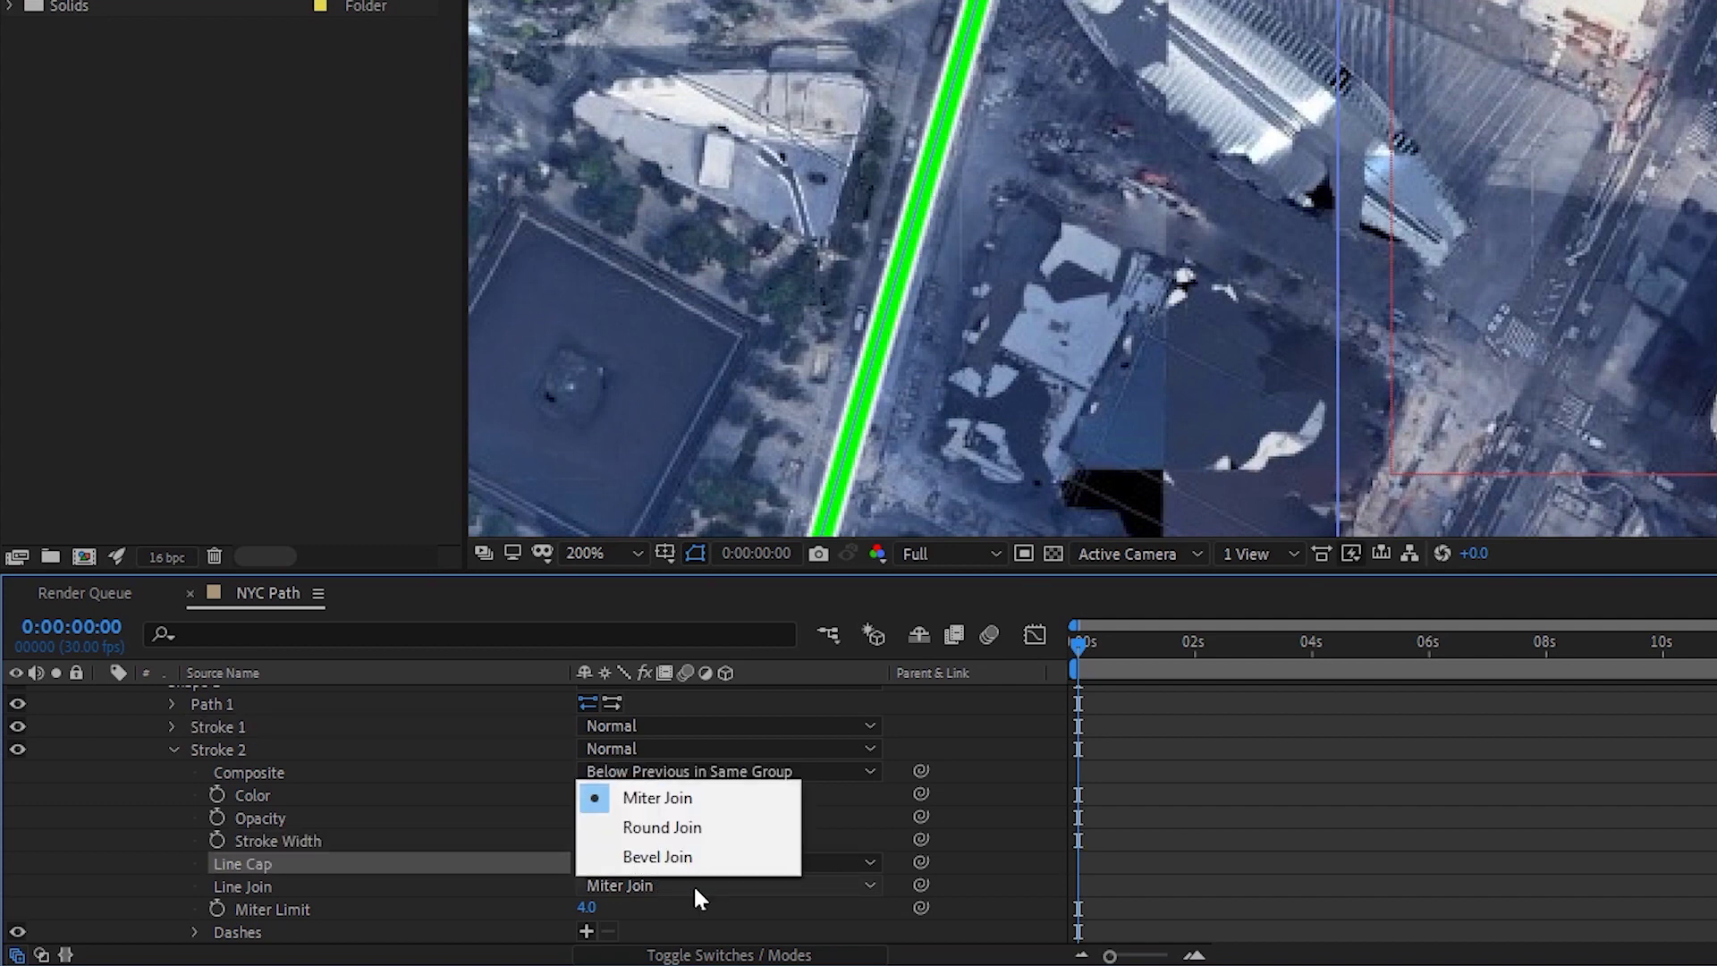
pyautogui.click(685, 859)
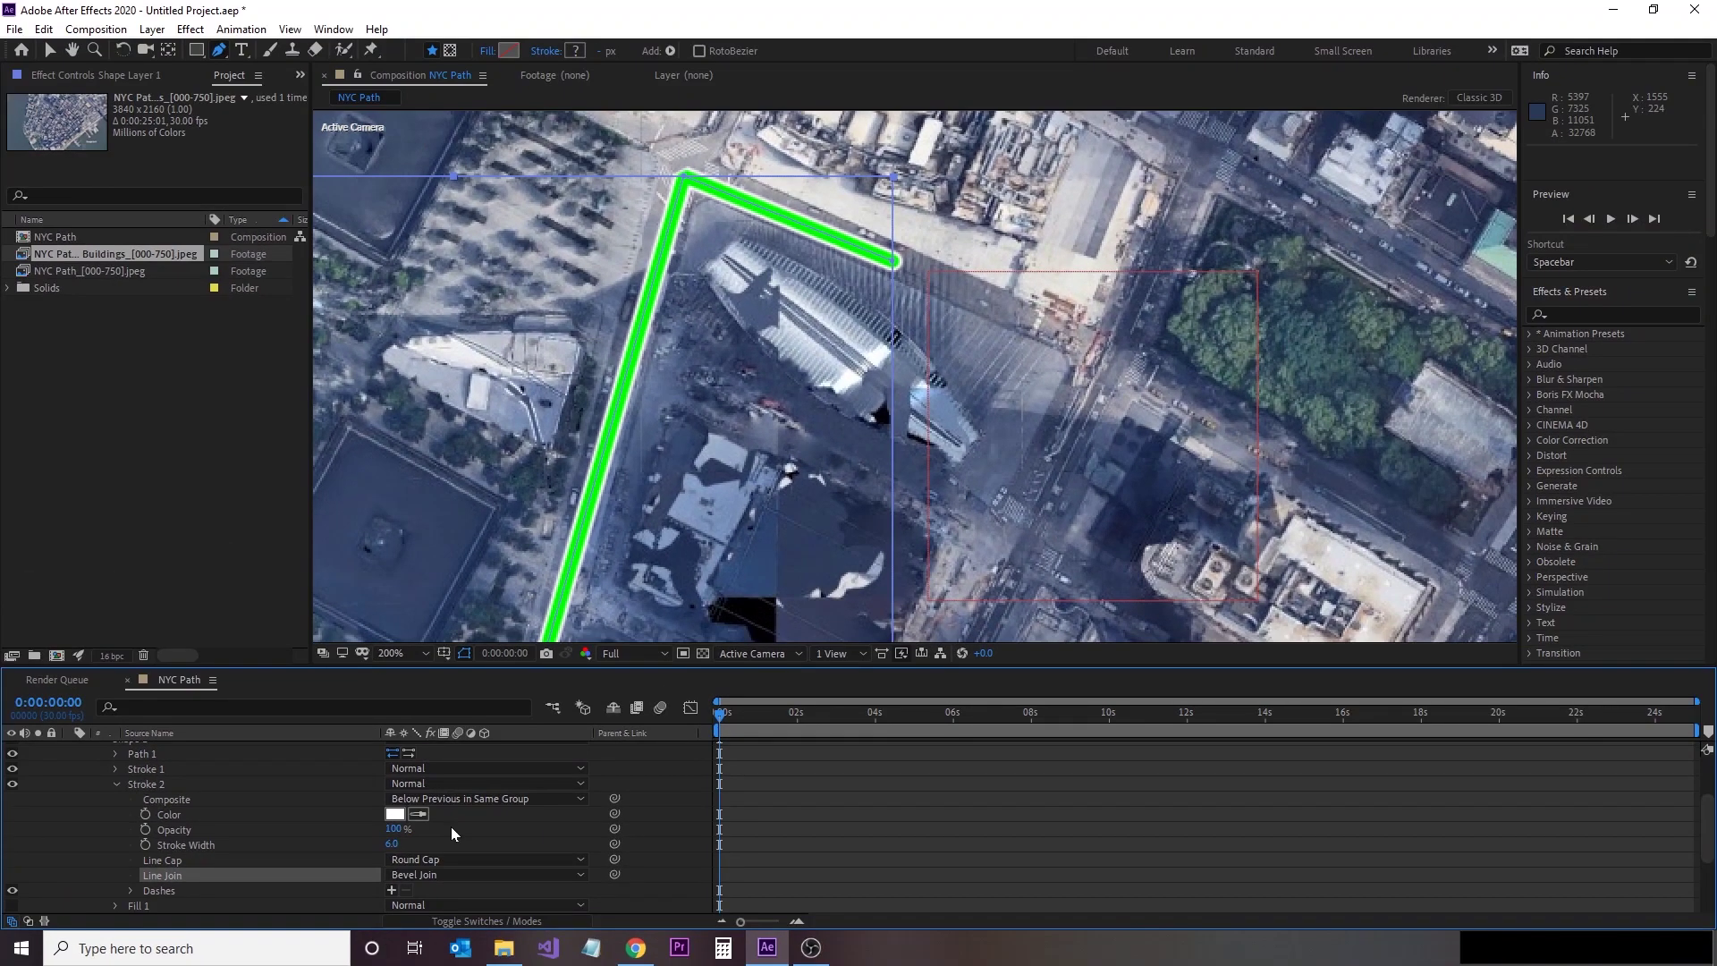
# Step: Review how the styled path follows the streets at several times from 0:00:03:17 to 0:00:17:29, with the whole frame fitted in view
pyautogui.moveTo(747, 716); pyautogui.dragTo(861, 718)
pyautogui.scroll(-2, 908, 444)
pyautogui.scroll(-2, 908, 445)
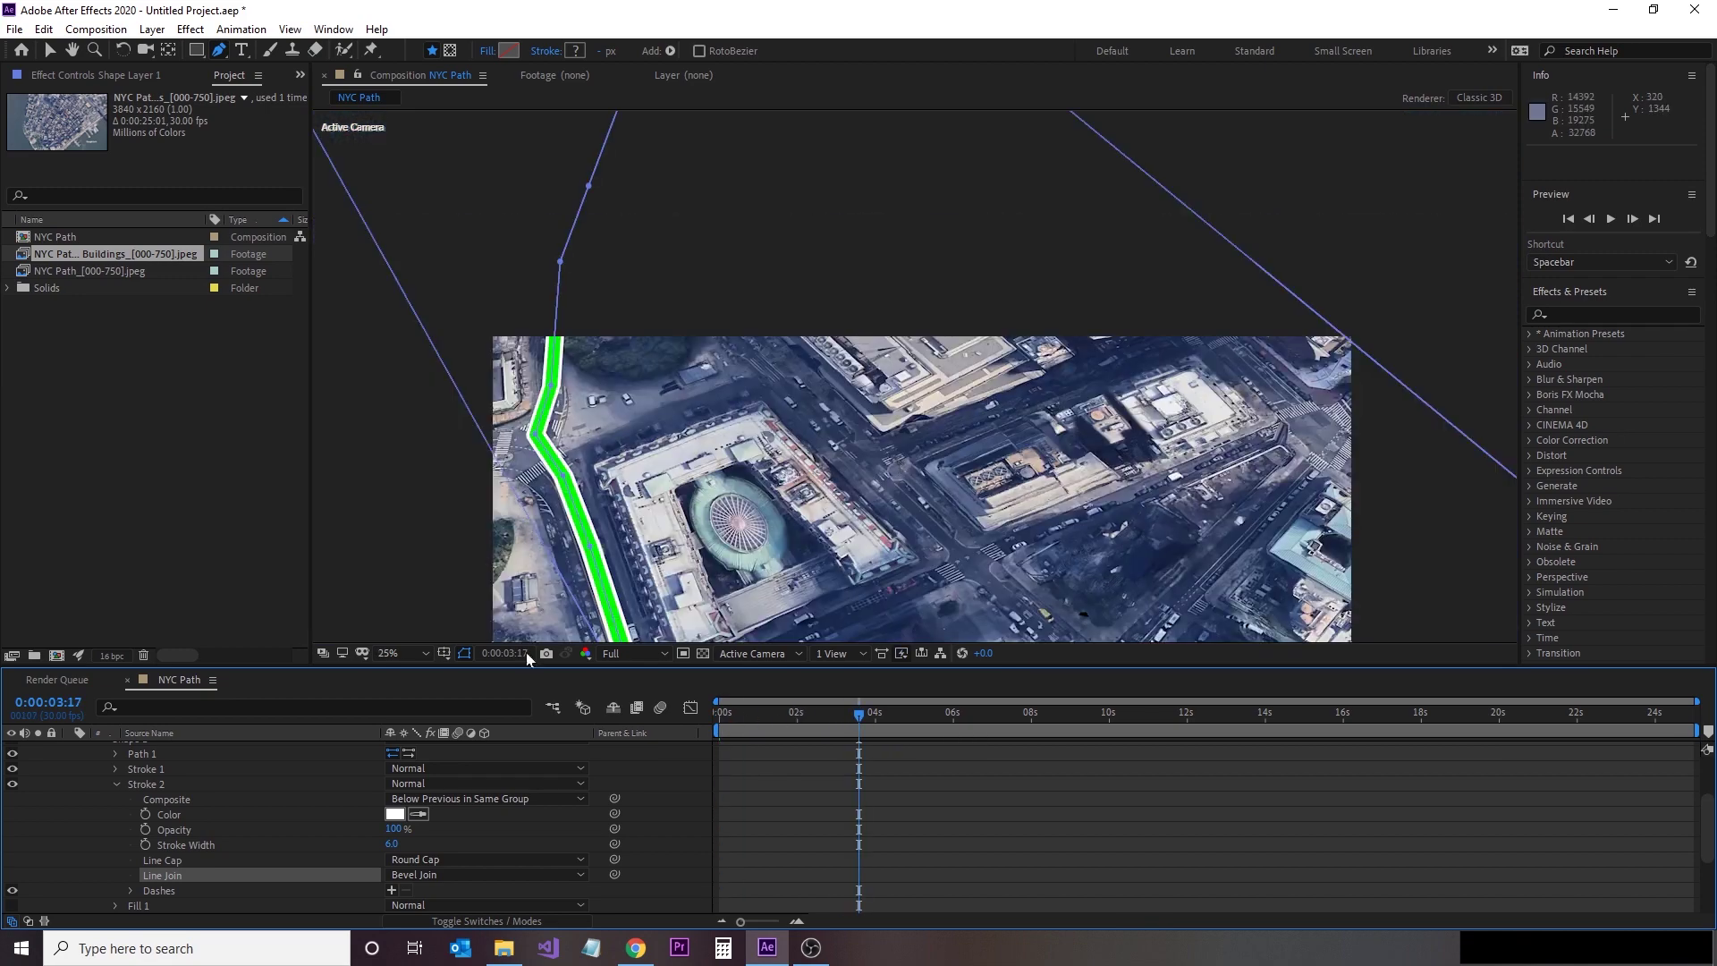
pyautogui.click(391, 654)
pyautogui.click(433, 356)
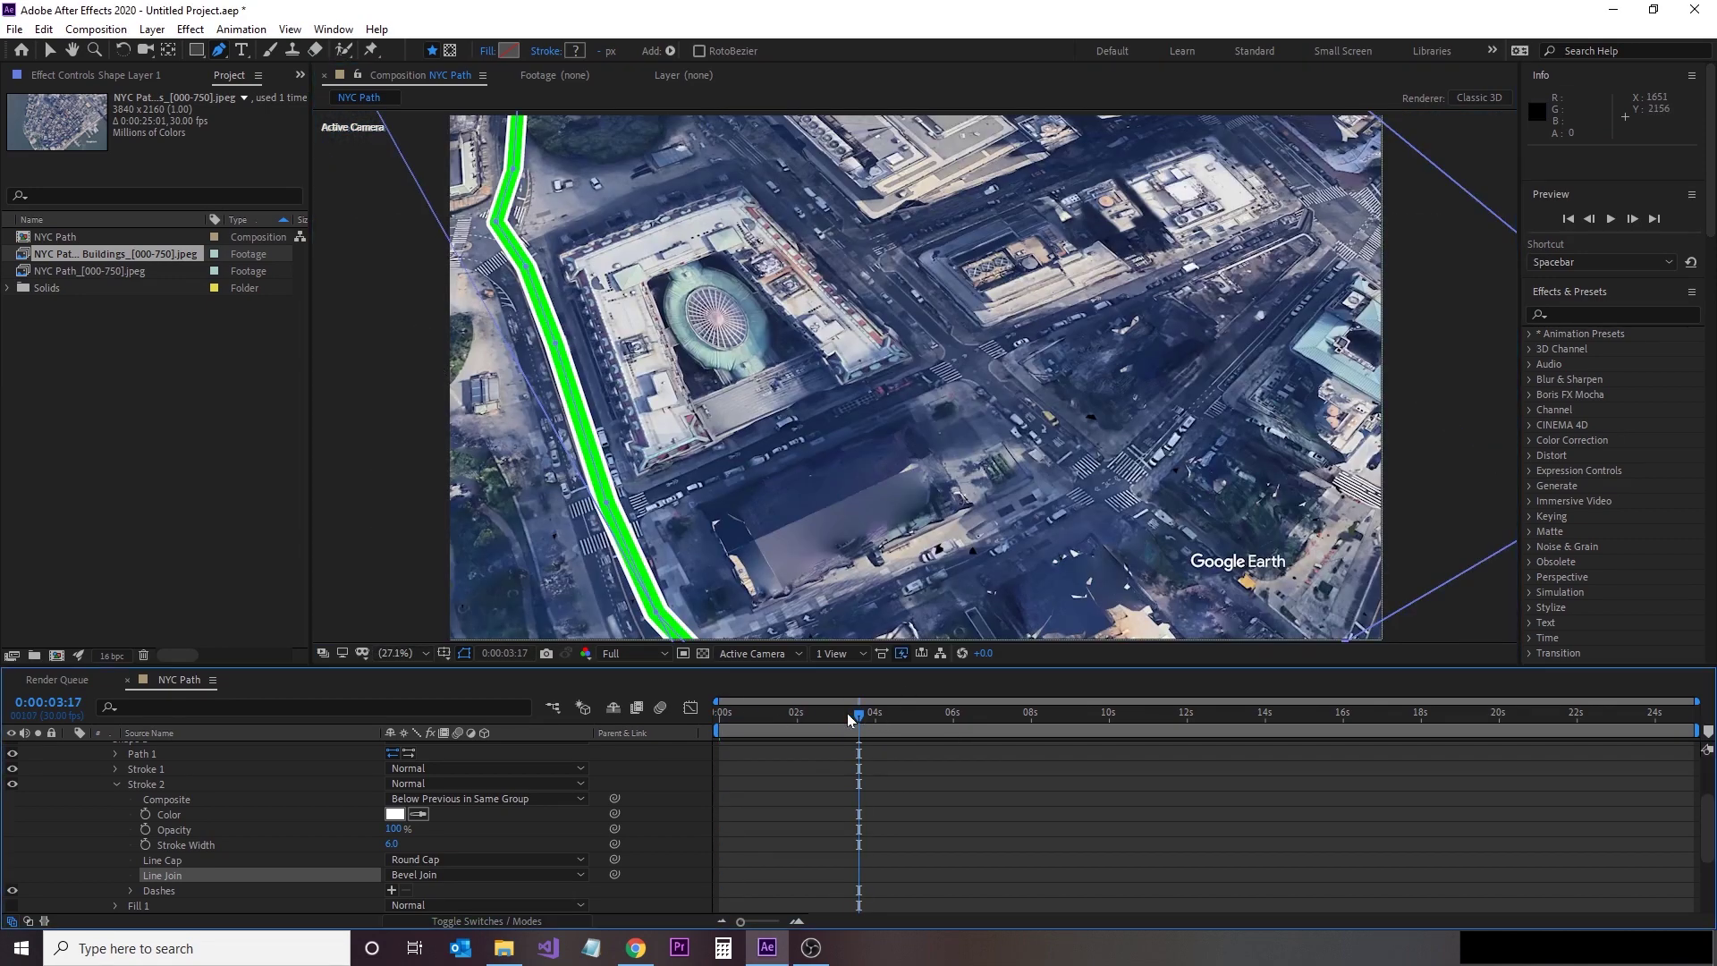
pyautogui.moveTo(843, 715); pyautogui.dragTo(1008, 739)
pyautogui.click(1422, 734)
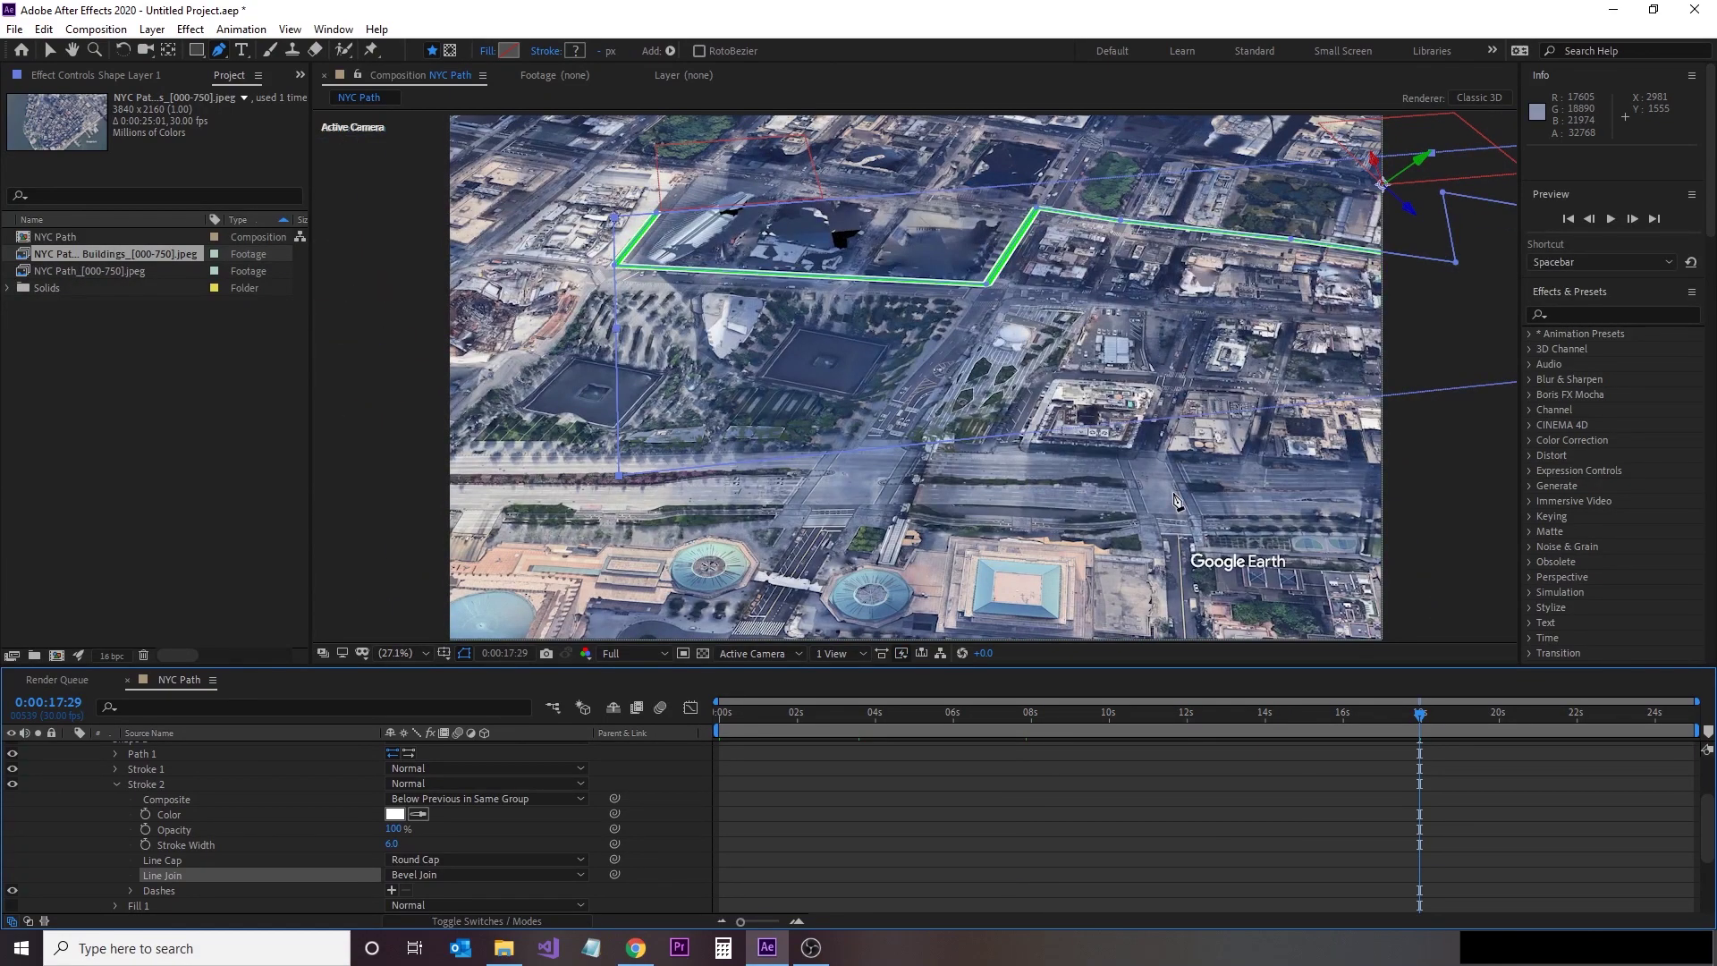
# Step: Duplicate the NYC Path_[000-750].jpeg layer, place the copy above all other layers and compare the frame with it hidden and shown
pyautogui.click(115, 784)
pyautogui.scroll(2, 126, 765)
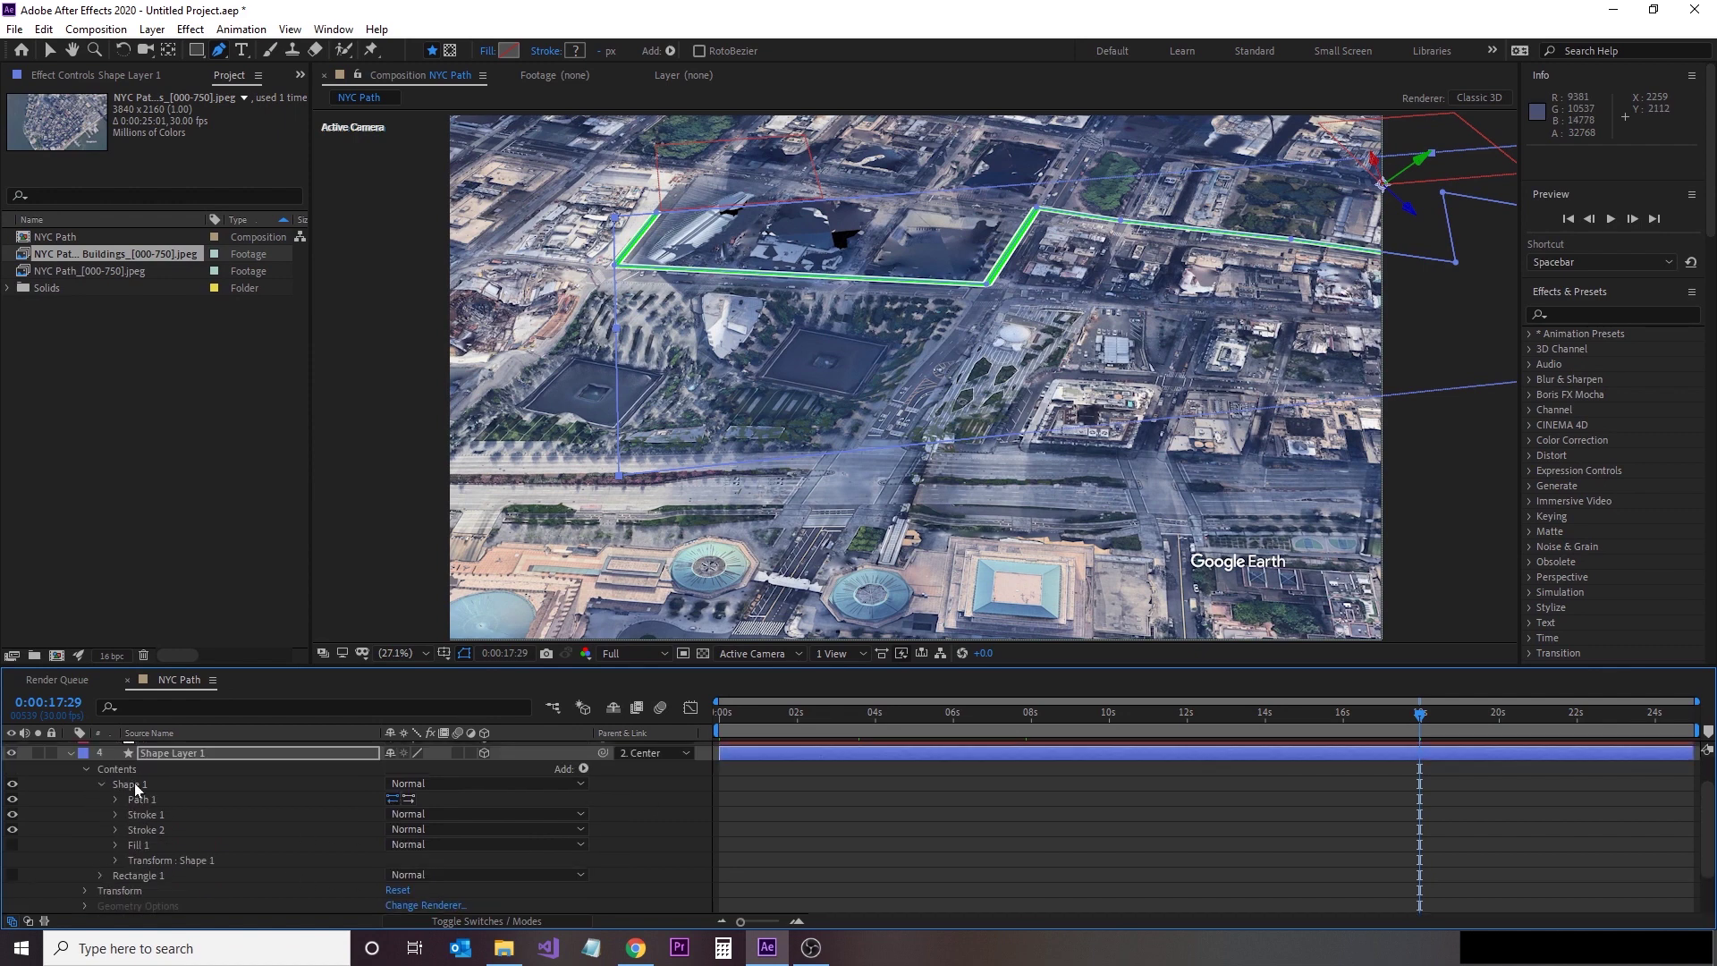
pyautogui.click(69, 753)
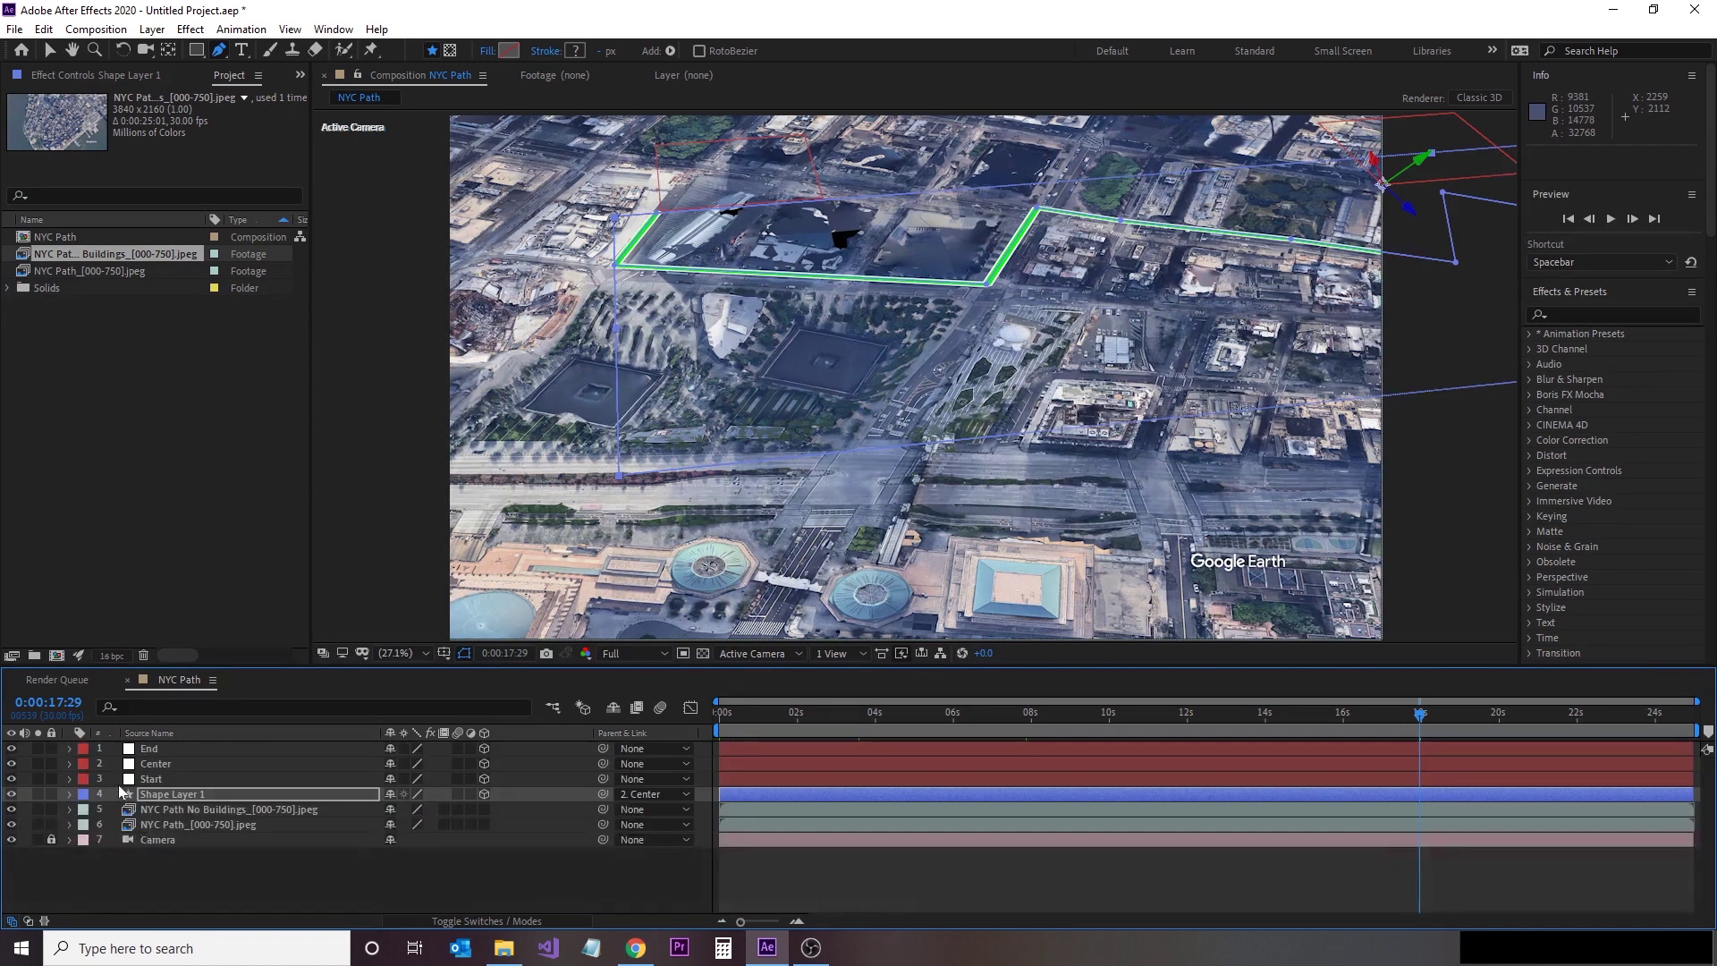
pyautogui.click(188, 825)
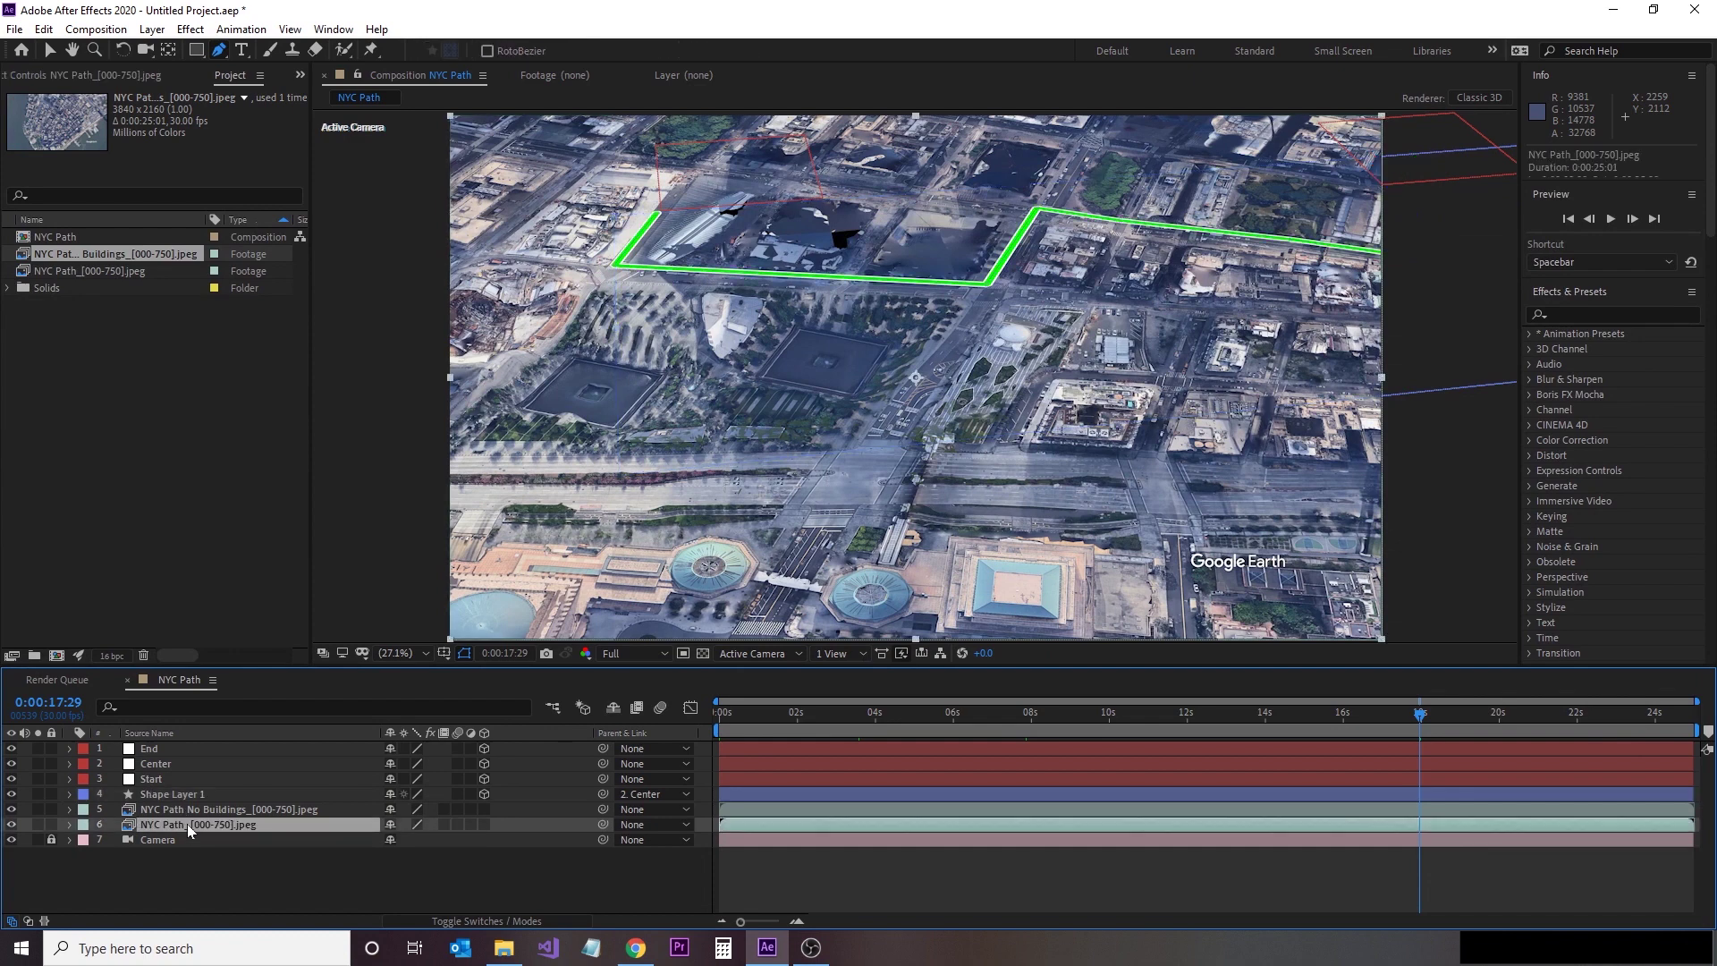
pyautogui.hotkey('ctrl', 'd')
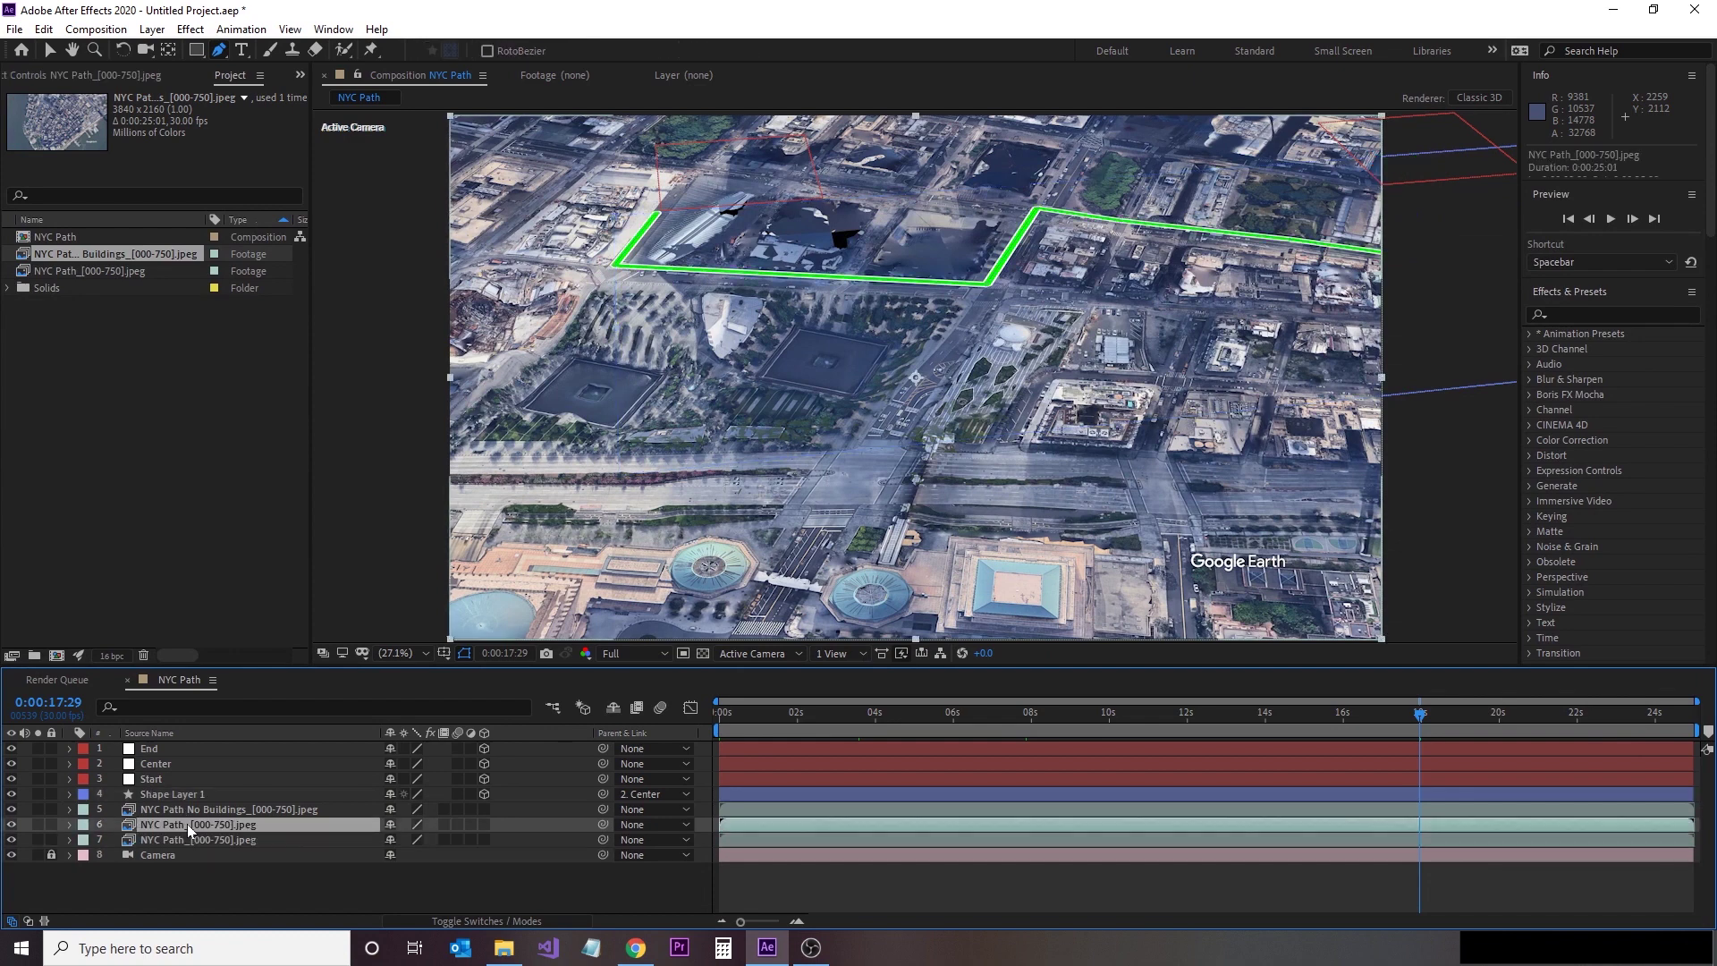
pyautogui.moveTo(186, 824); pyautogui.dragTo(185, 747)
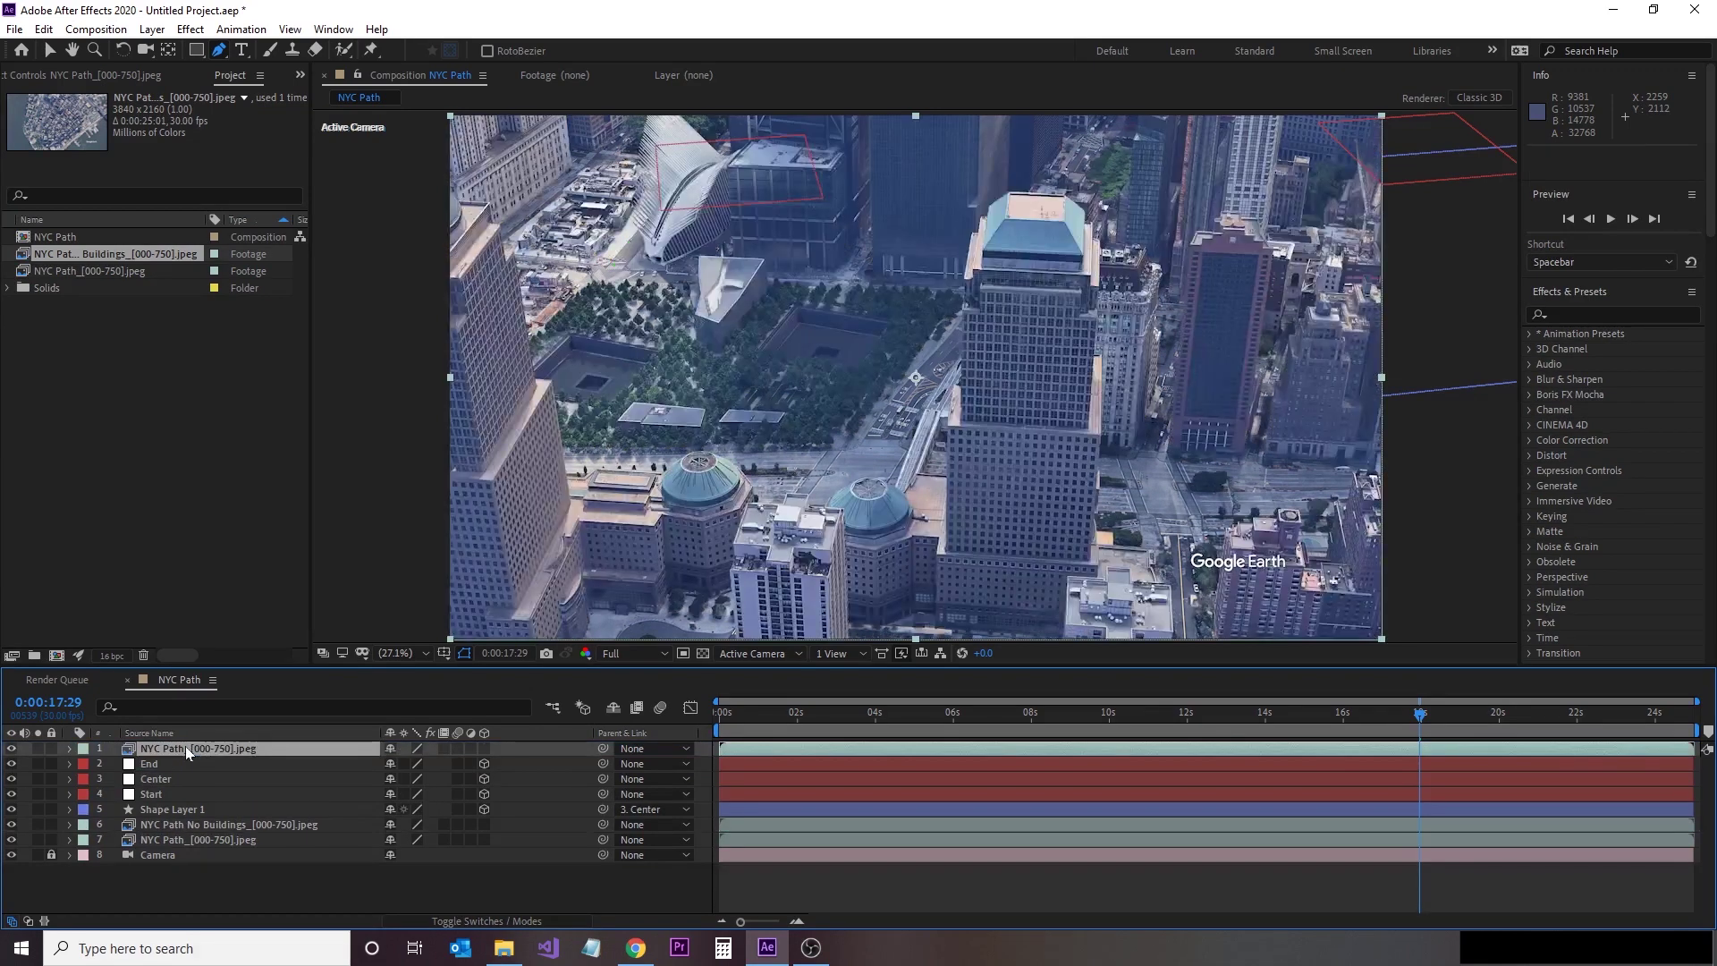
pyautogui.click(9, 752)
pyautogui.click(9, 752)
pyautogui.click(11, 754)
pyautogui.click(11, 754)
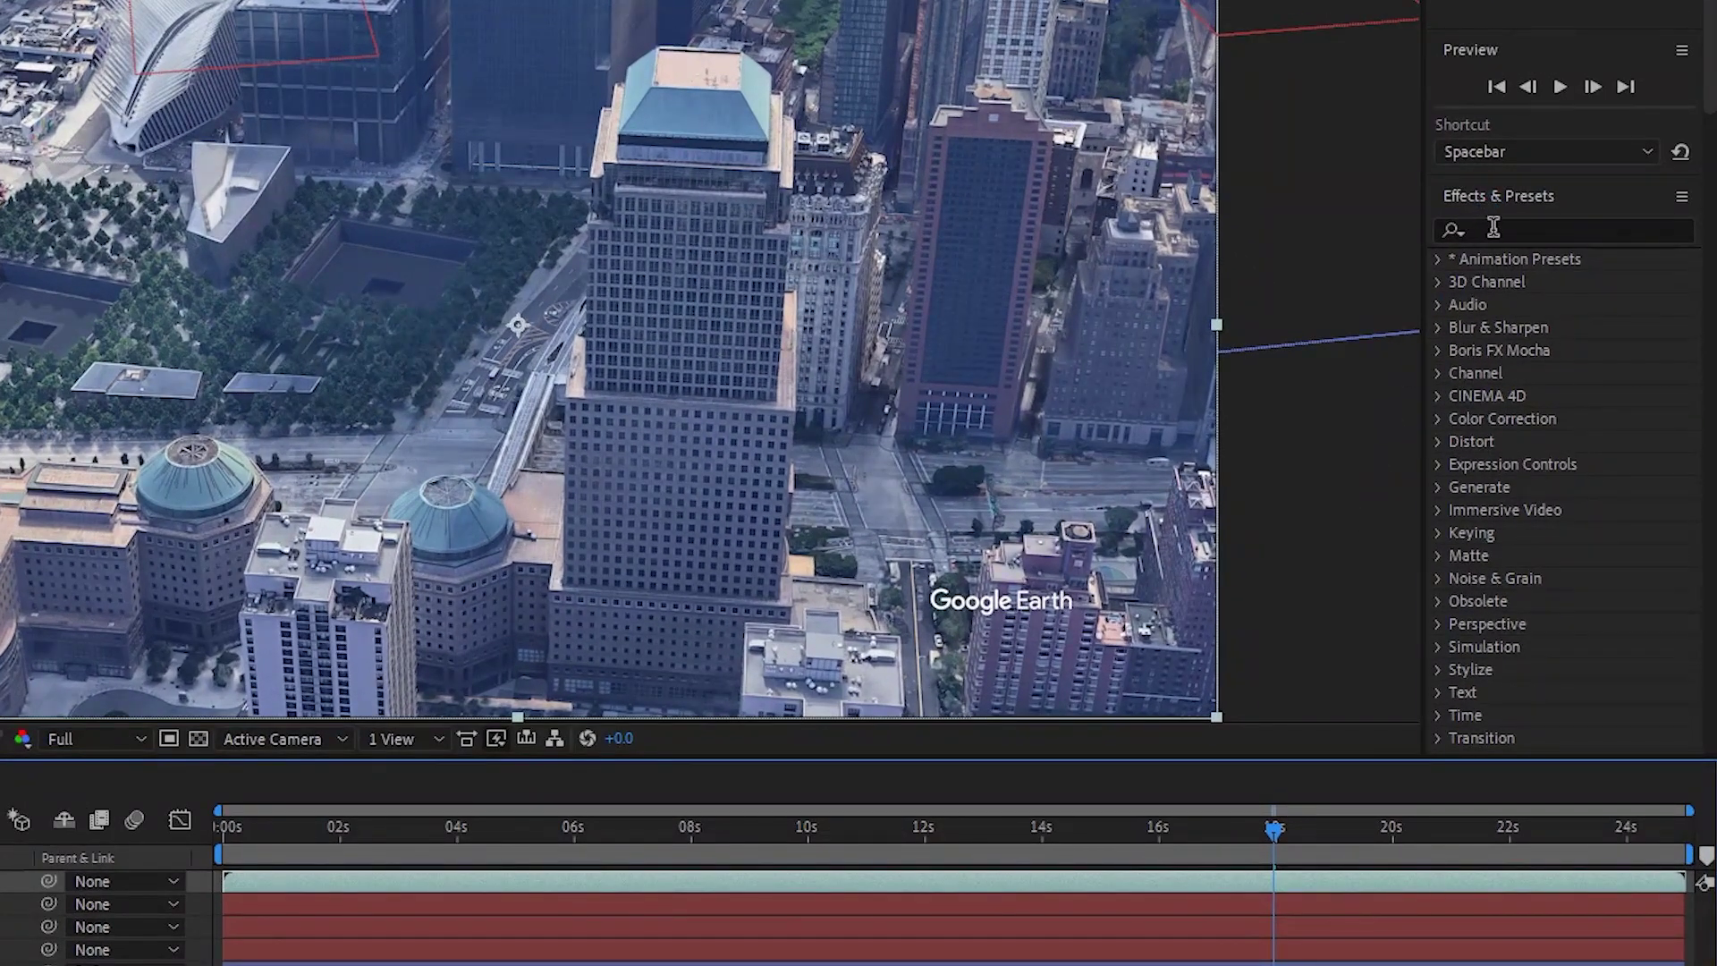
# Step: Apply Difference Matte to the top NYC Path layer, using NYC Path No Buildings_[000-750].jpeg as the difference layer
pyautogui.click(1487, 229)
pyautogui.write('diff')
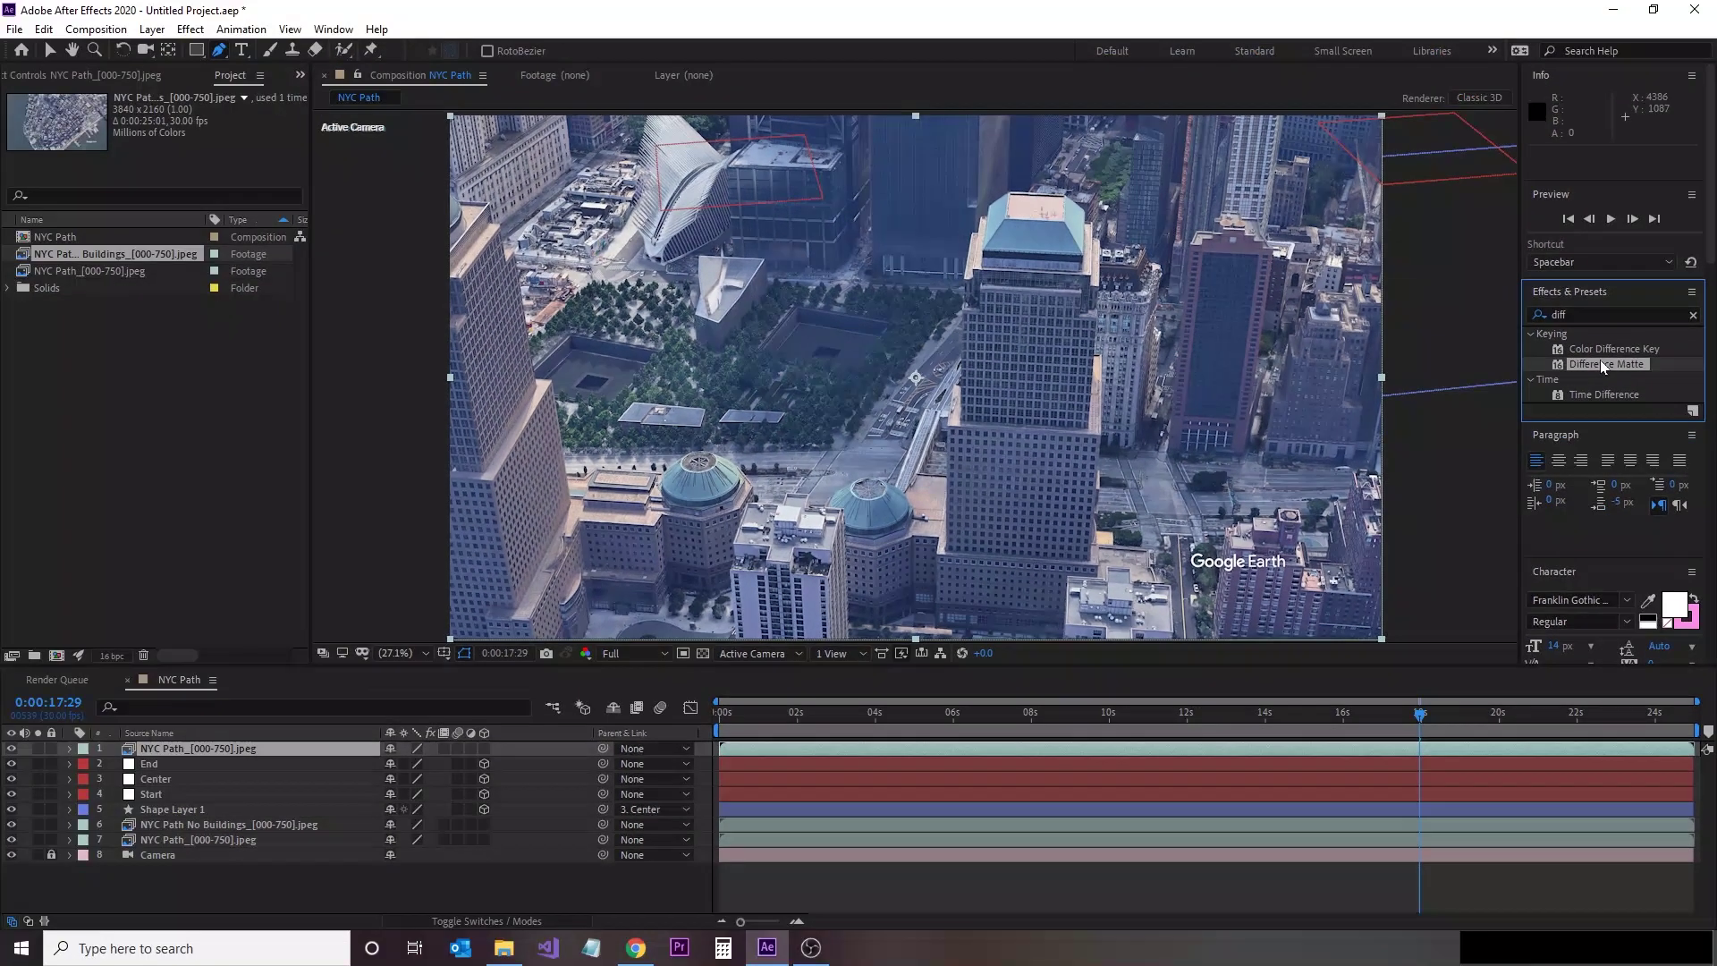
pyautogui.moveTo(1553, 305); pyautogui.dragTo(290, 749)
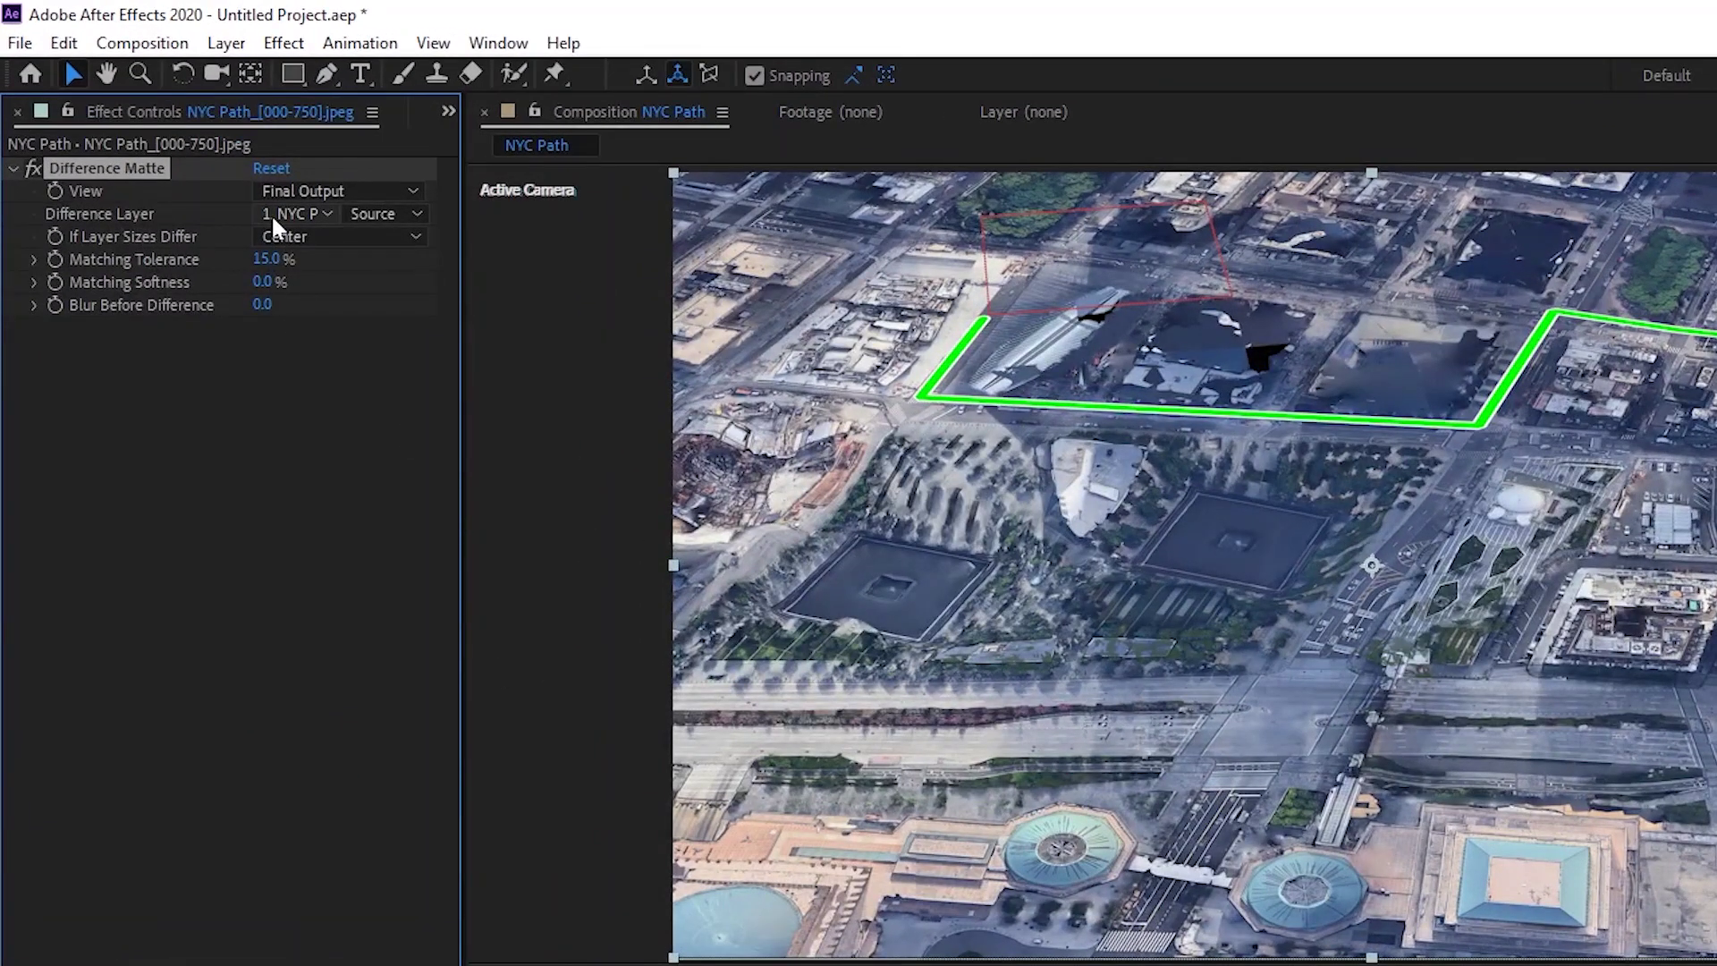
pyautogui.click(272, 214)
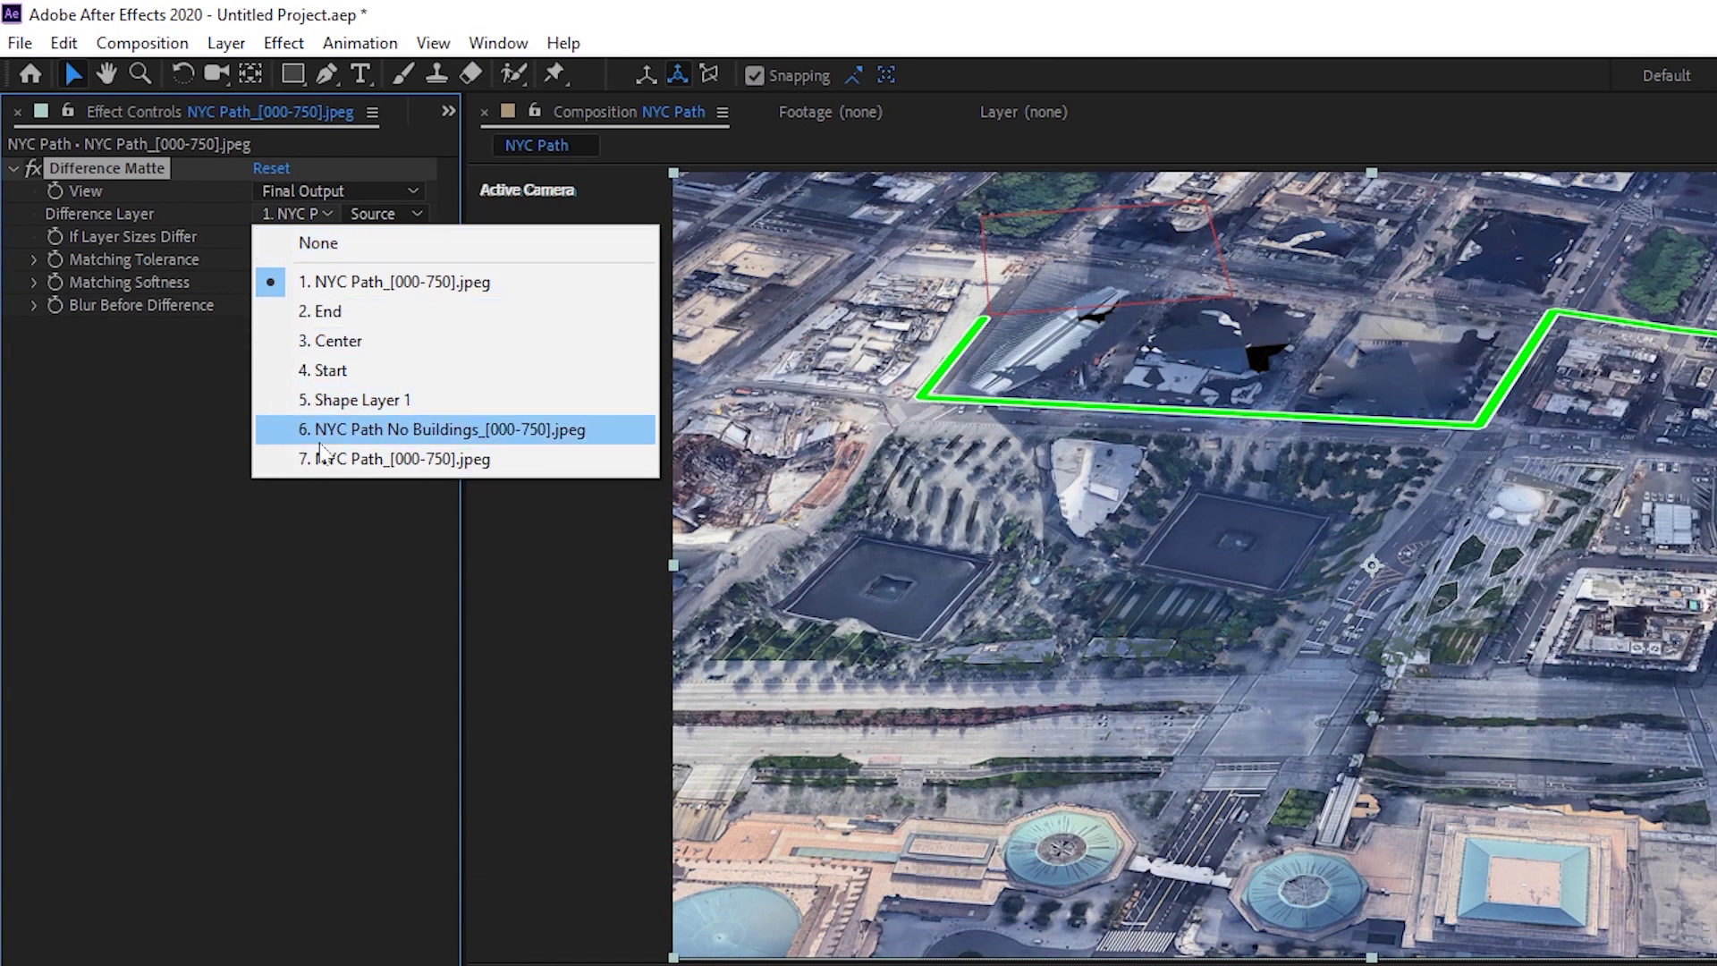
pyautogui.click(320, 433)
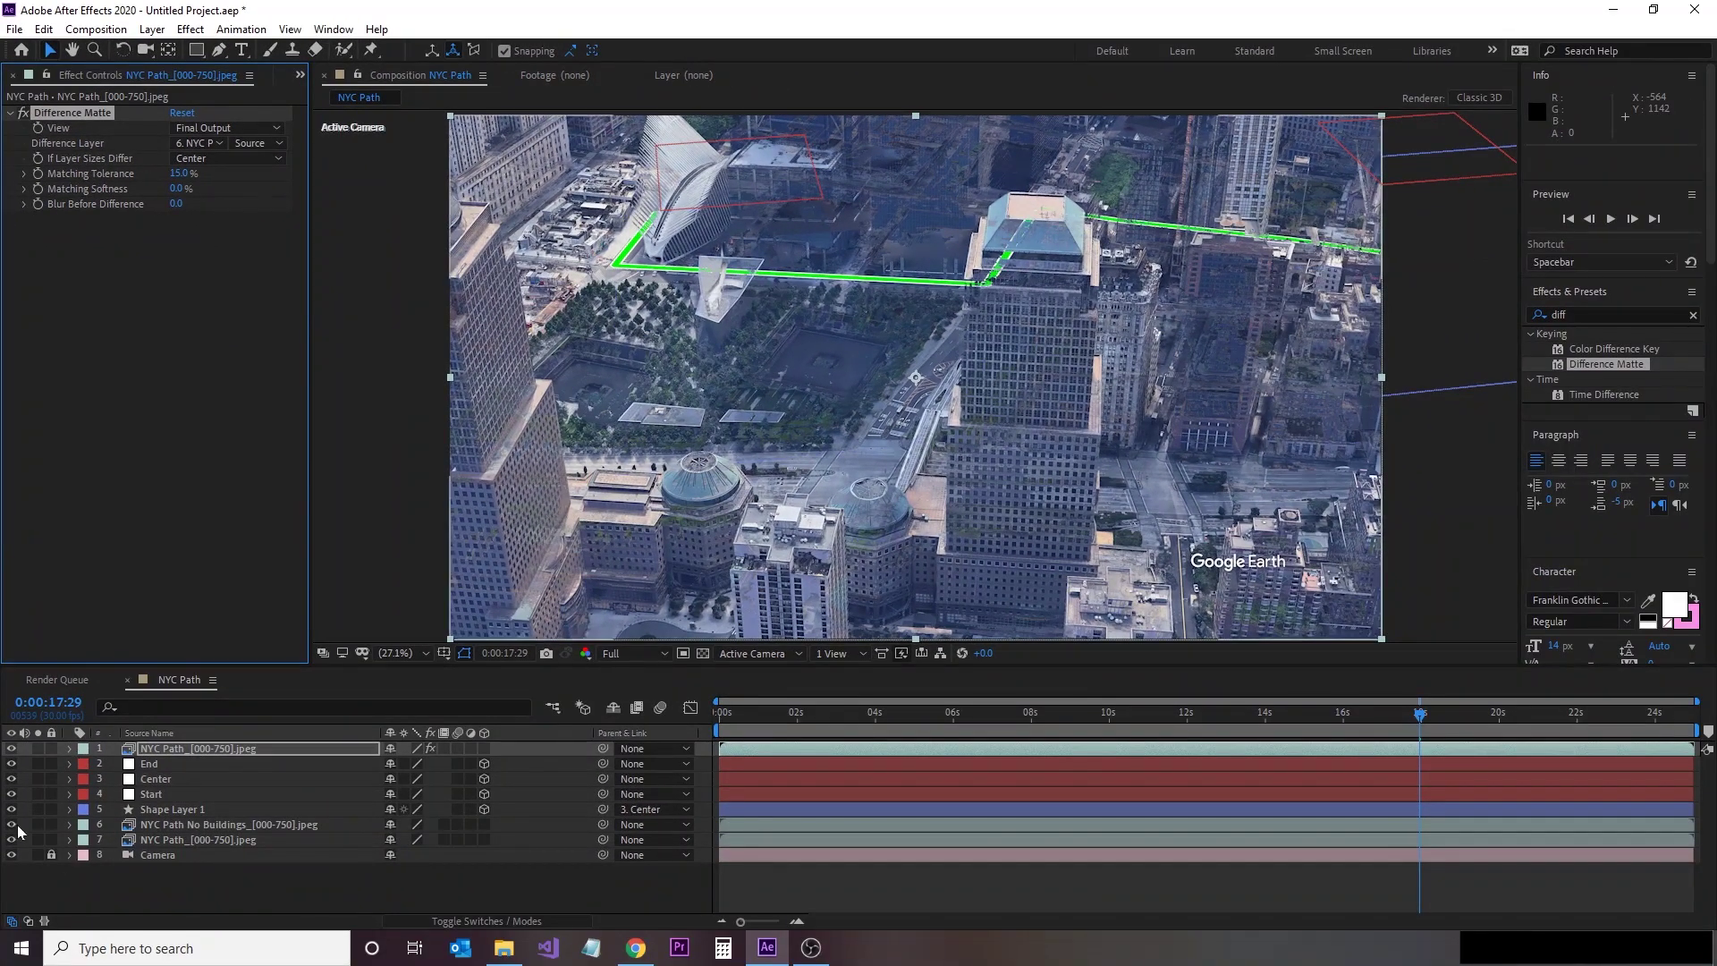
# Step: Hide the NYC Path No Buildings layer and set the Difference Matte's Matching Tolerance to 0% on the top layer
pyautogui.click(11, 825)
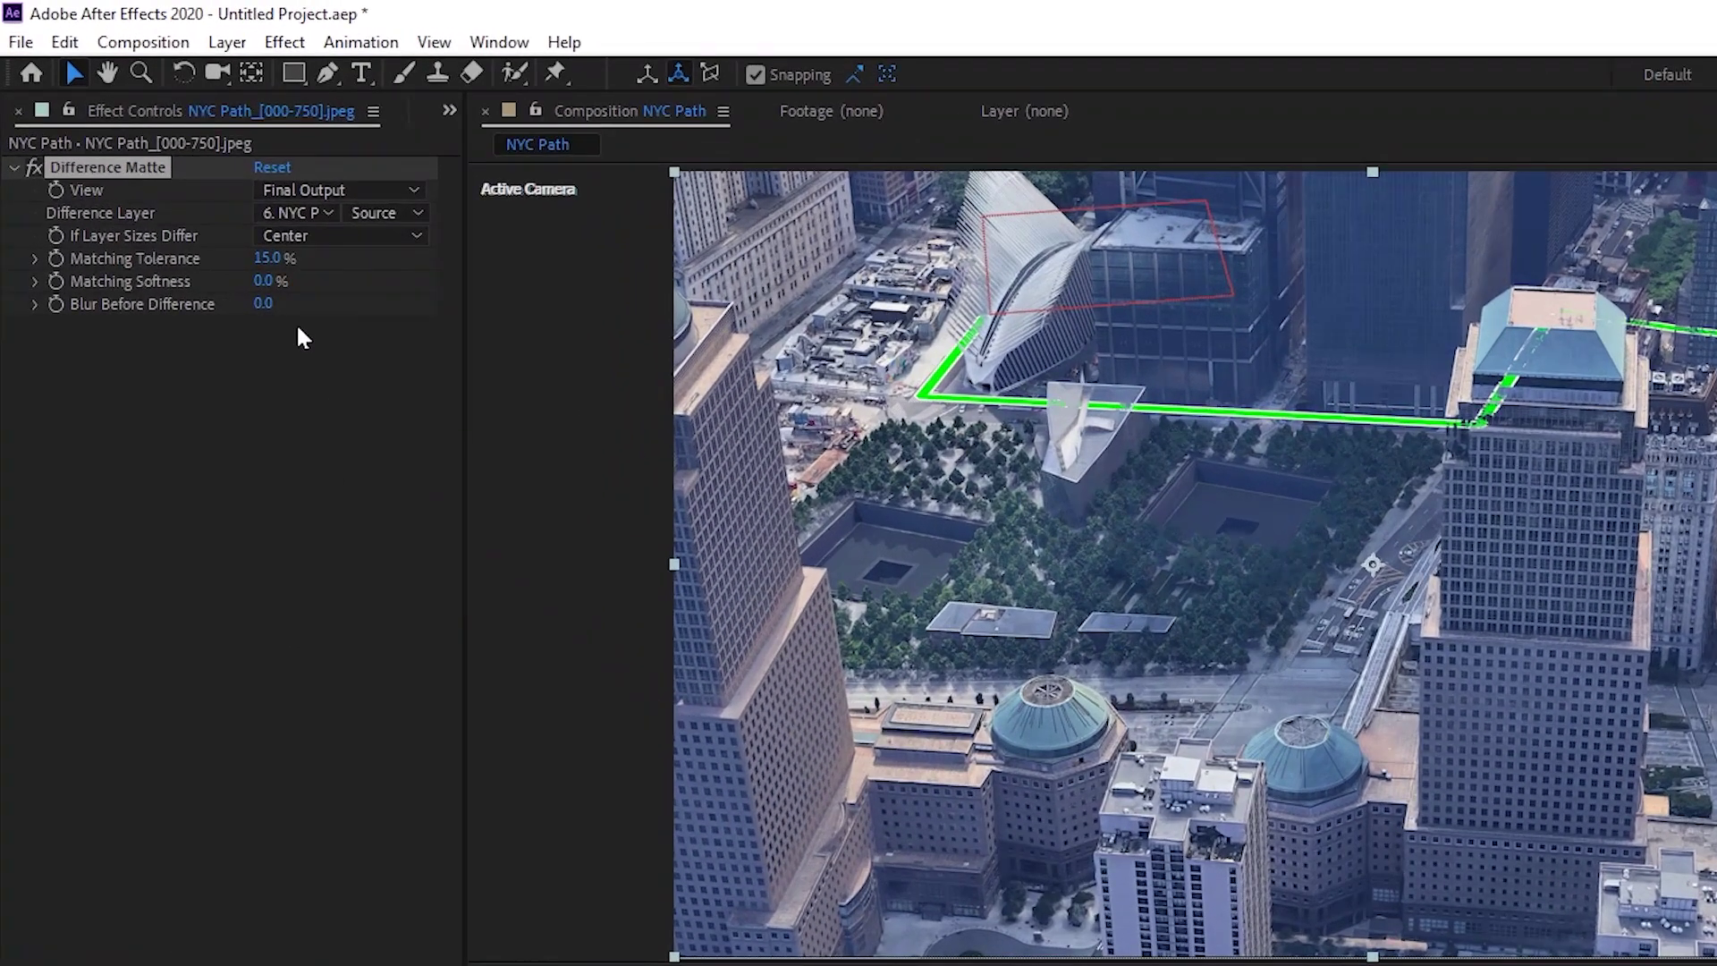
pyautogui.click(267, 258)
pyautogui.write('0')
pyautogui.press('Return')
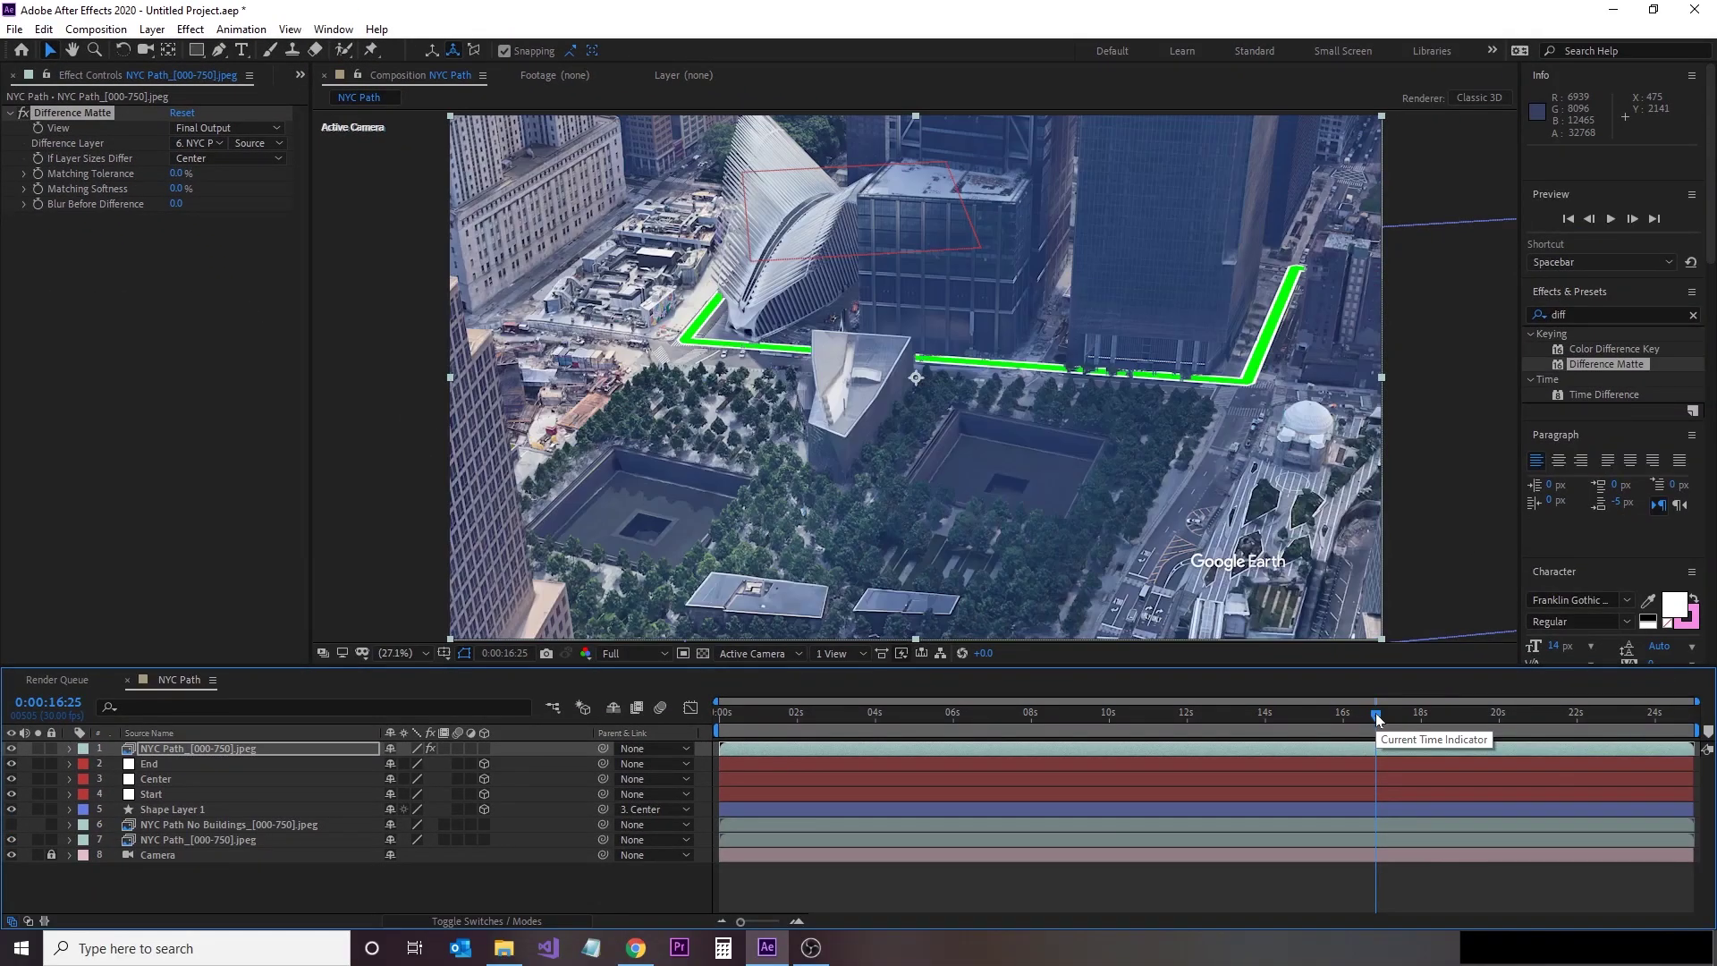
# Step: Go to 0:00:14:19 and change Stroke 2's line join to Round Join
pyautogui.click(1350, 714)
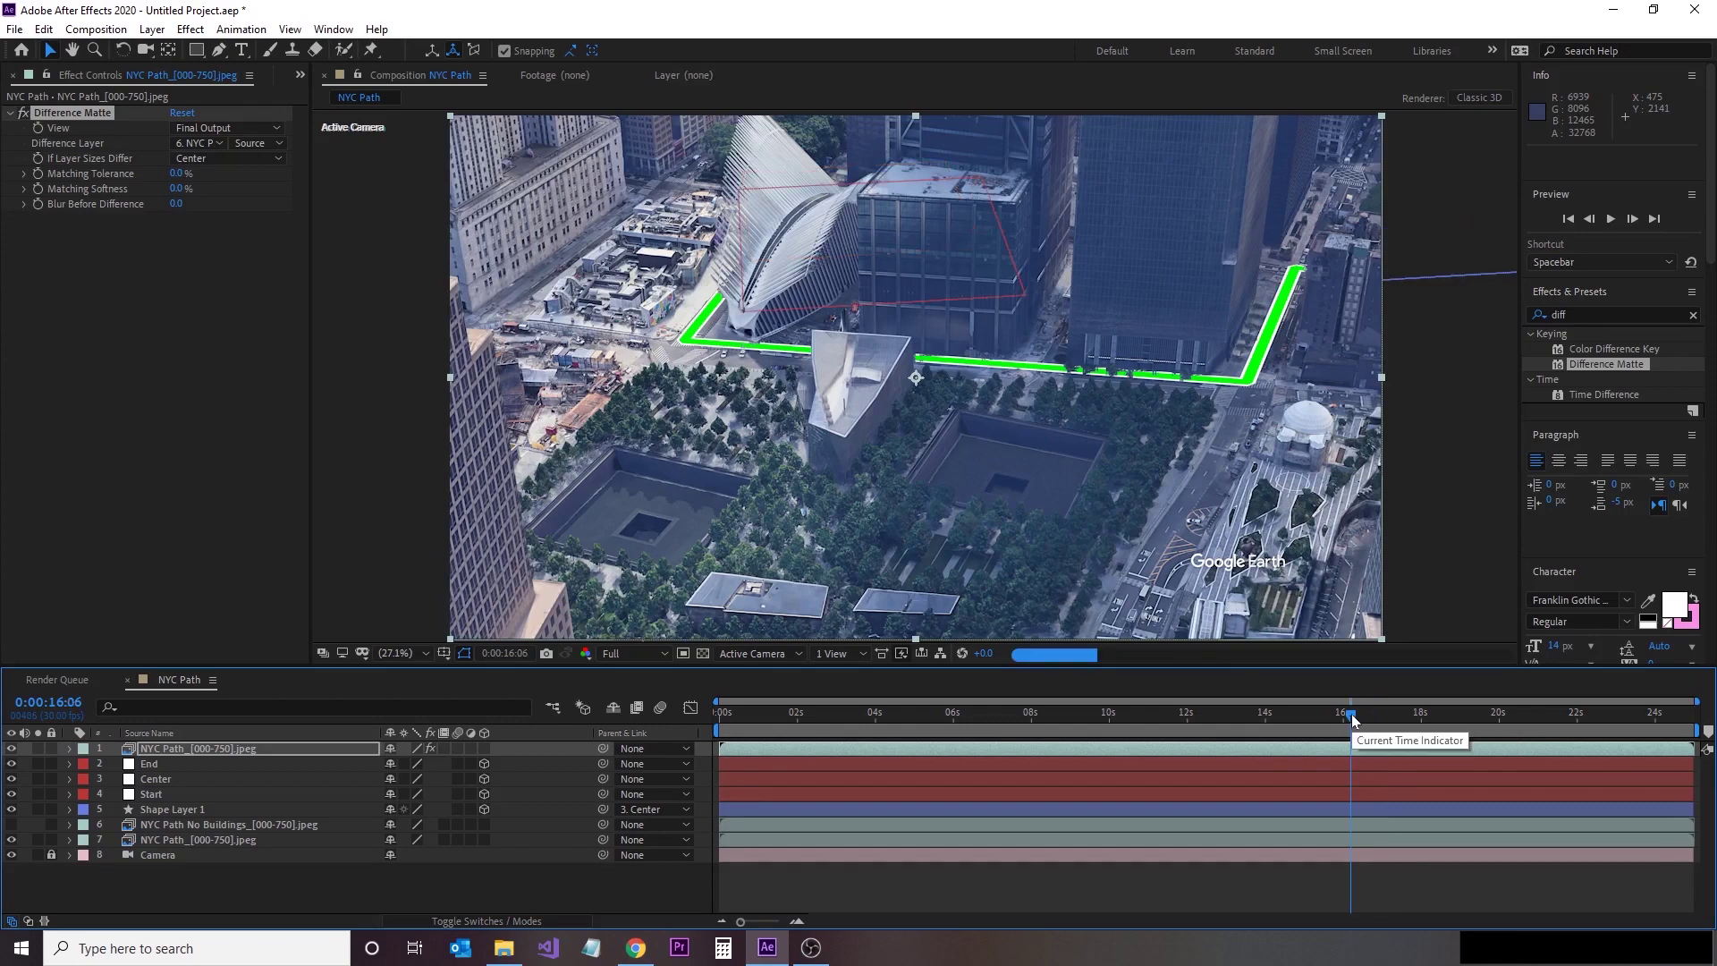
pyautogui.moveTo(1350, 714); pyautogui.dragTo(1291, 725)
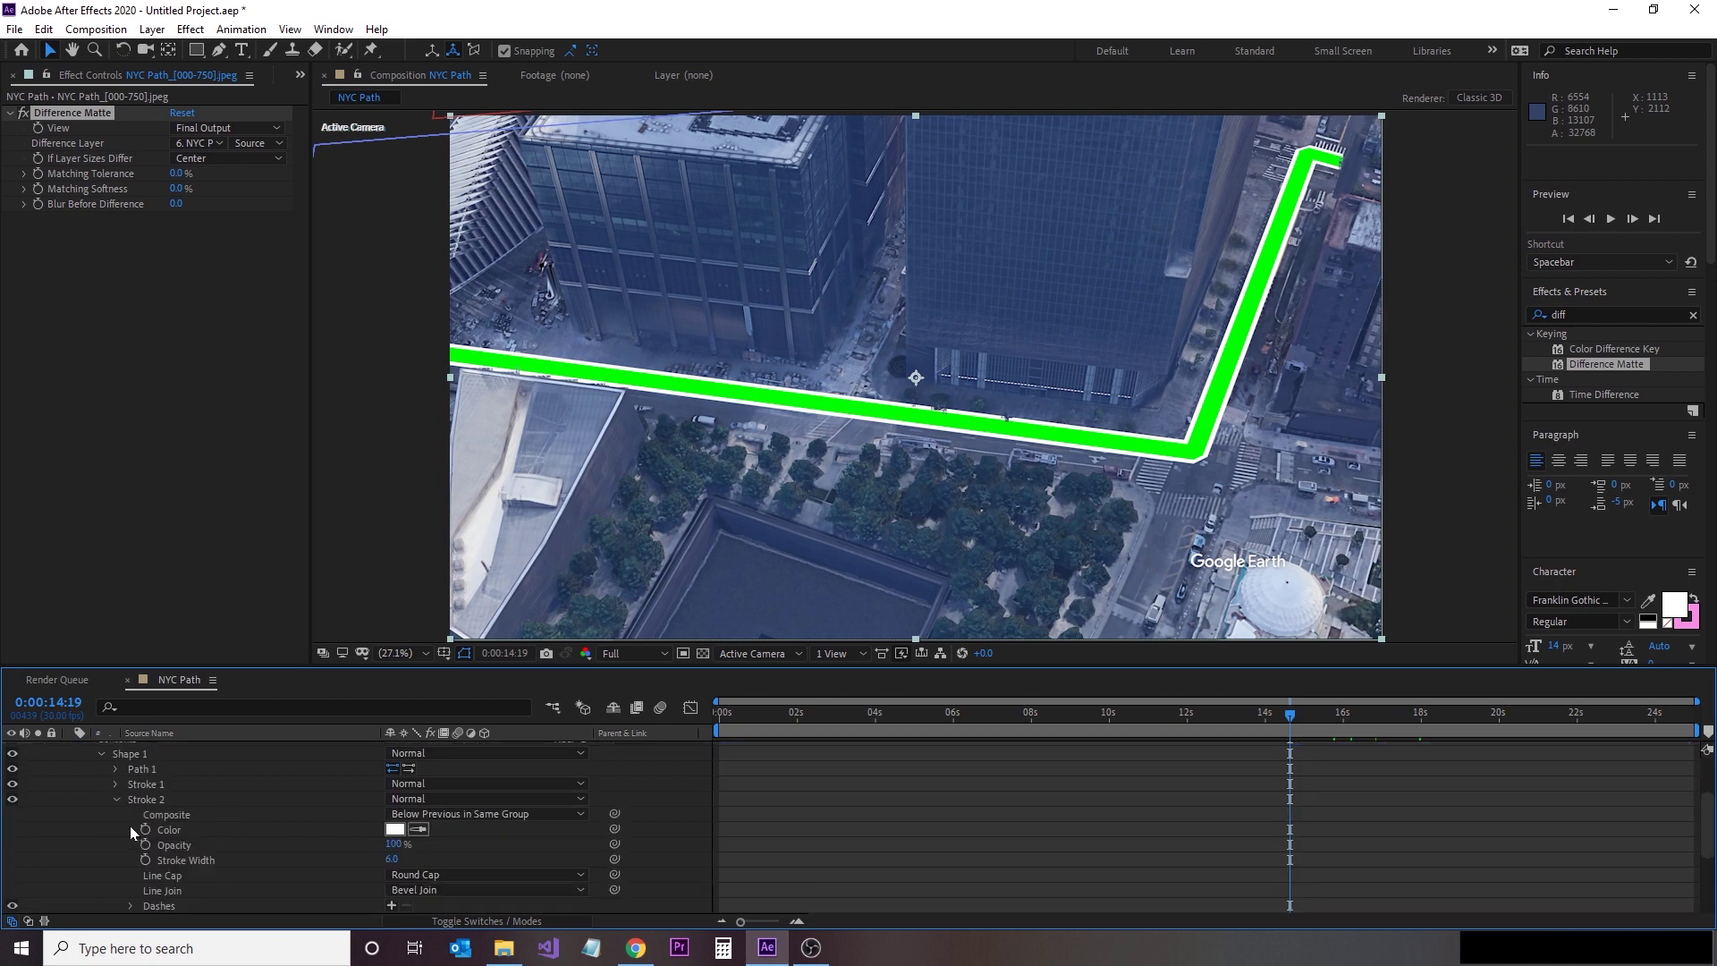
pyautogui.click(447, 890)
pyautogui.click(452, 854)
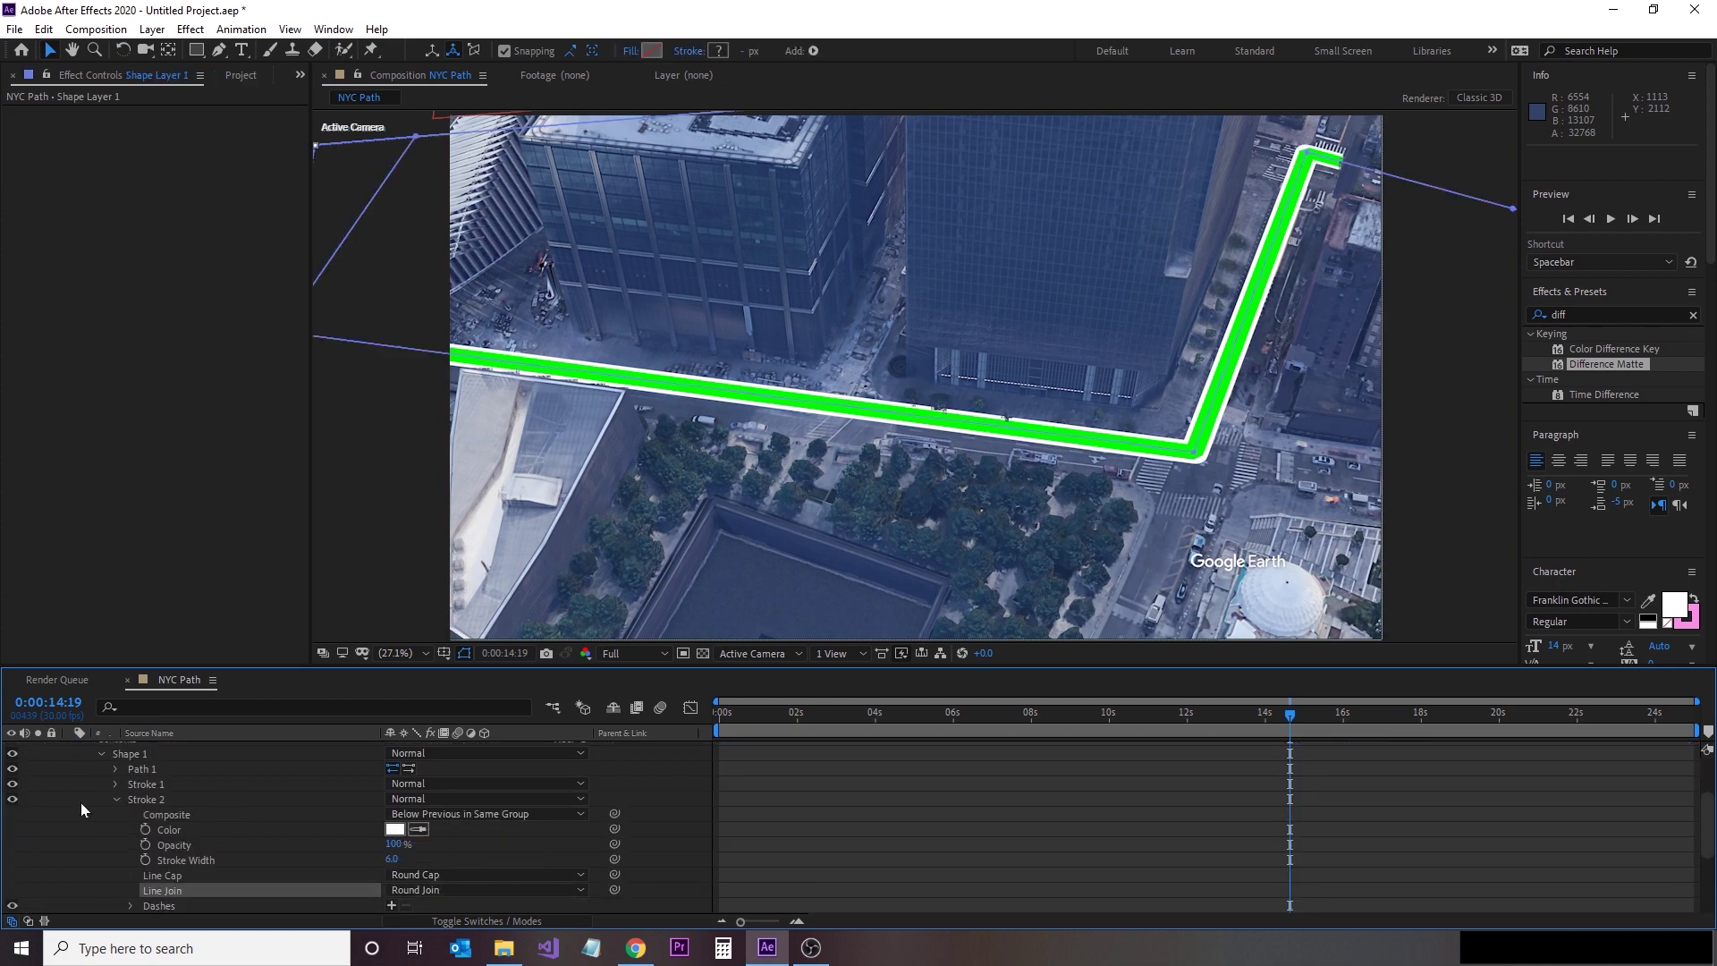
# Step: Move the path's corner vertex beside the memorial plaza slightly away from the tower and onto the street, checking it at 0:00:13:24
pyautogui.click(100, 753)
pyautogui.click(1195, 460)
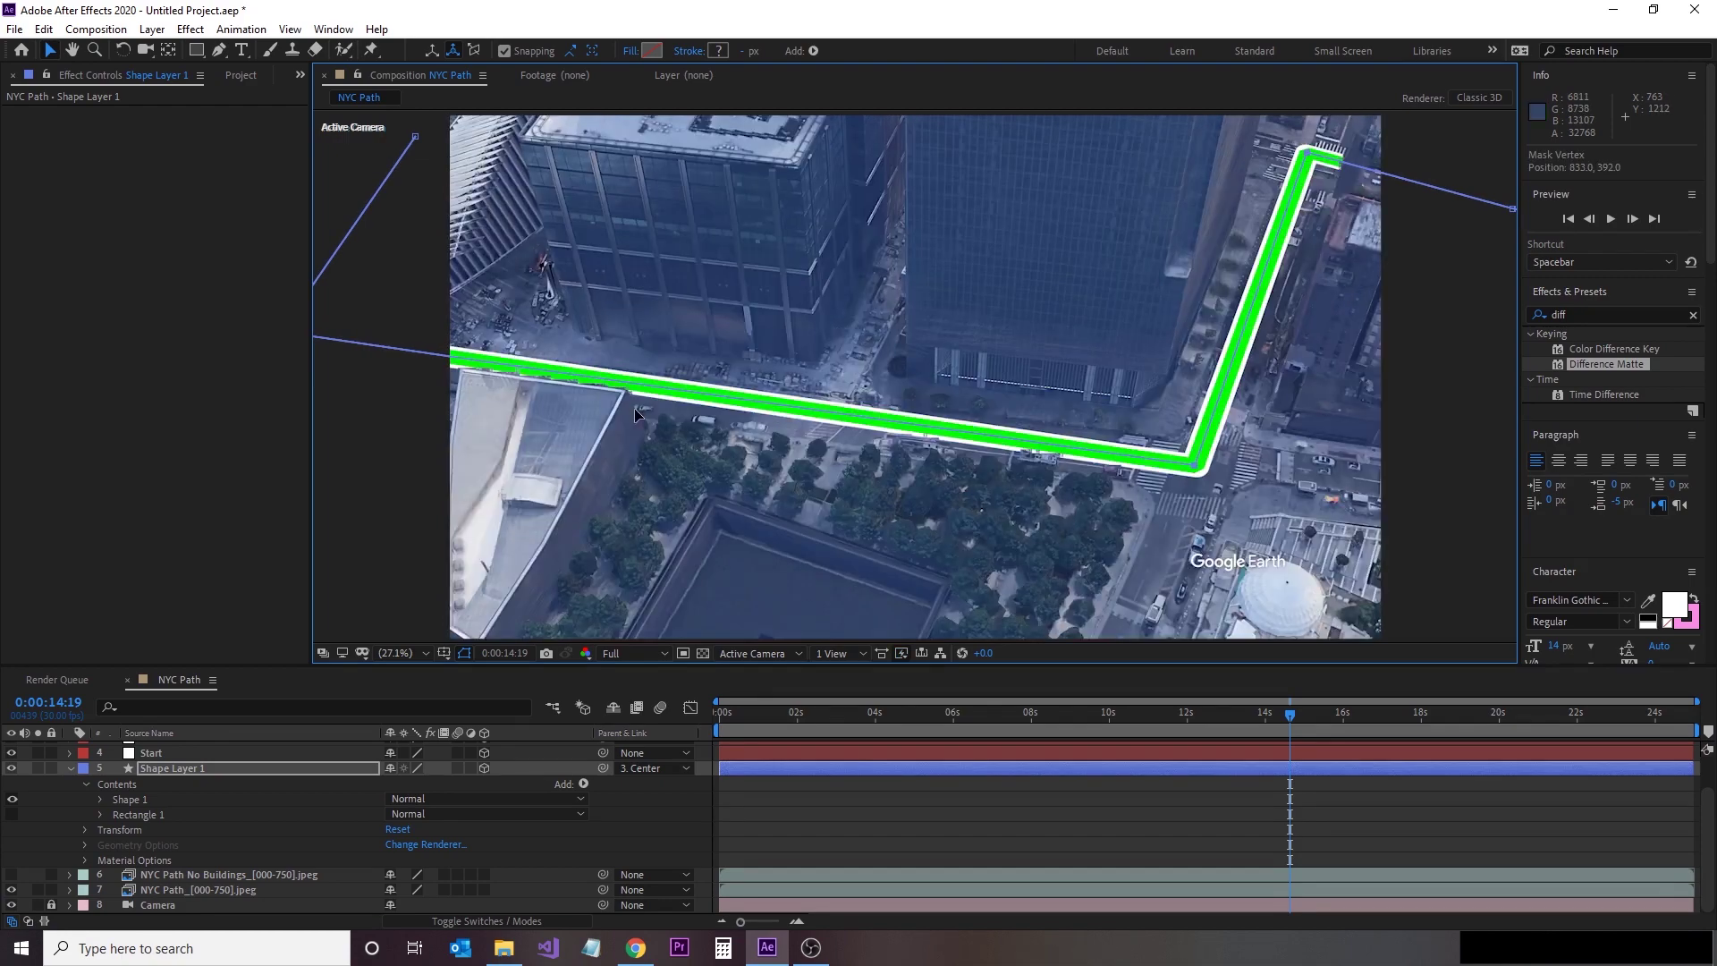
pyautogui.click(1258, 718)
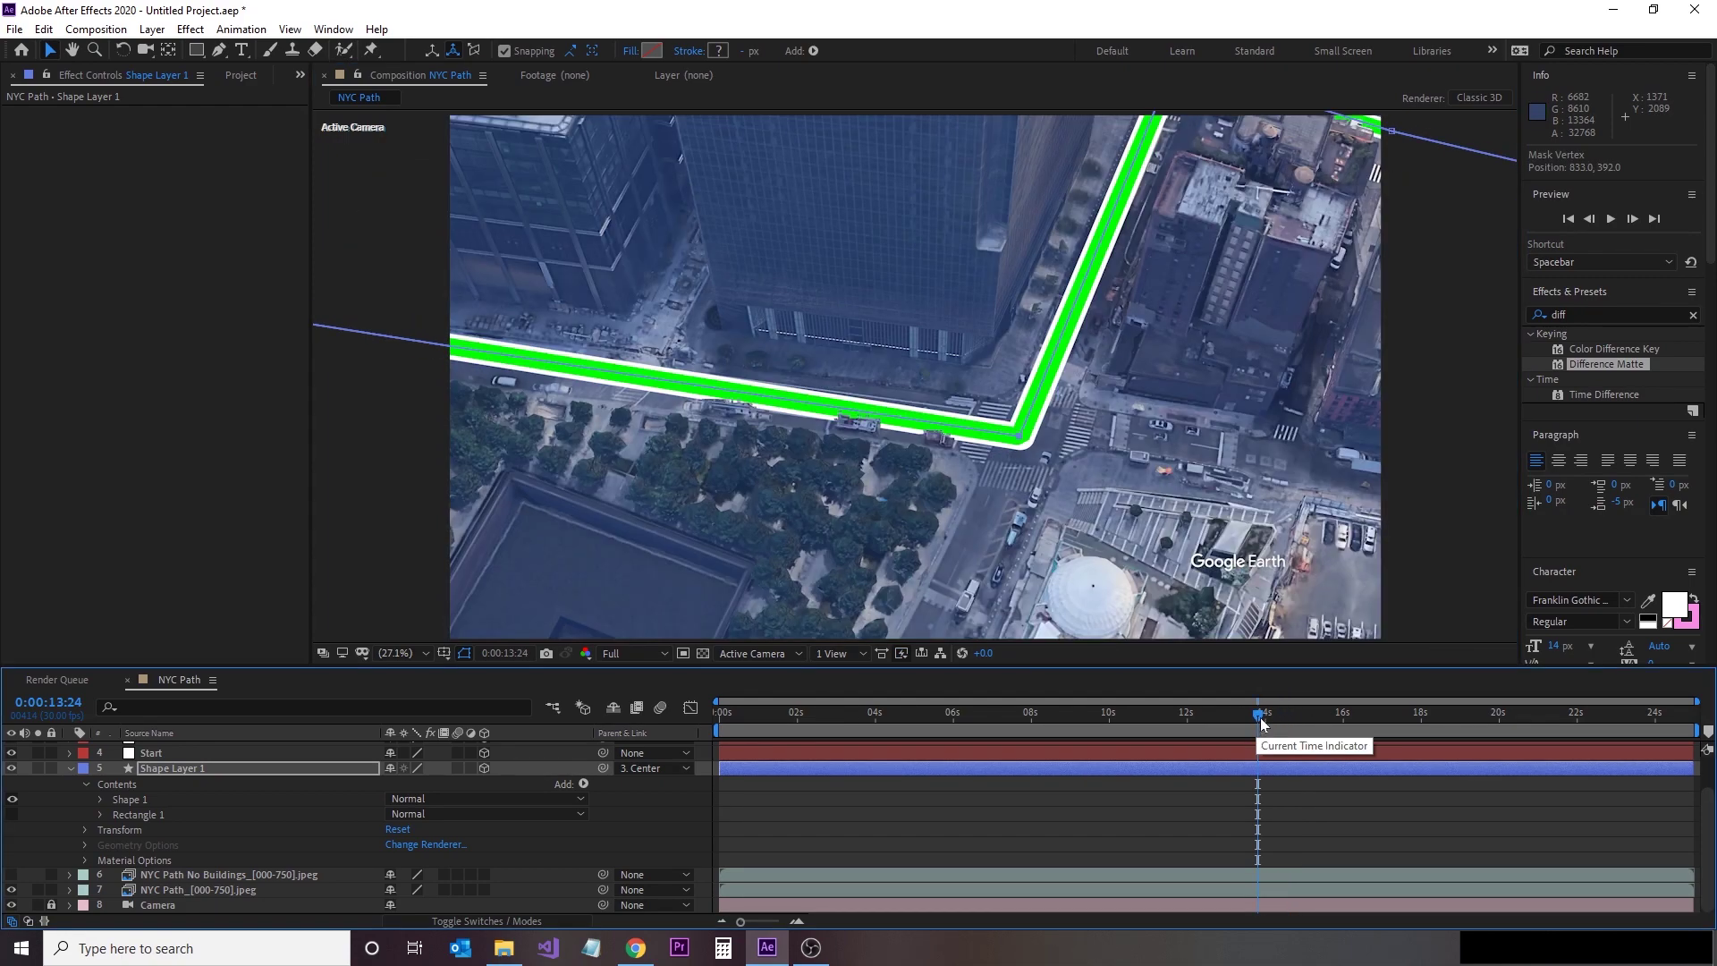
# Step: On the top layer's Difference Matte, set Blur Before Difference to 1 and raise Matching Tolerance slightly
pyautogui.click(1305, 720)
pyautogui.scroll(2, 208, 769)
pyautogui.click(209, 749)
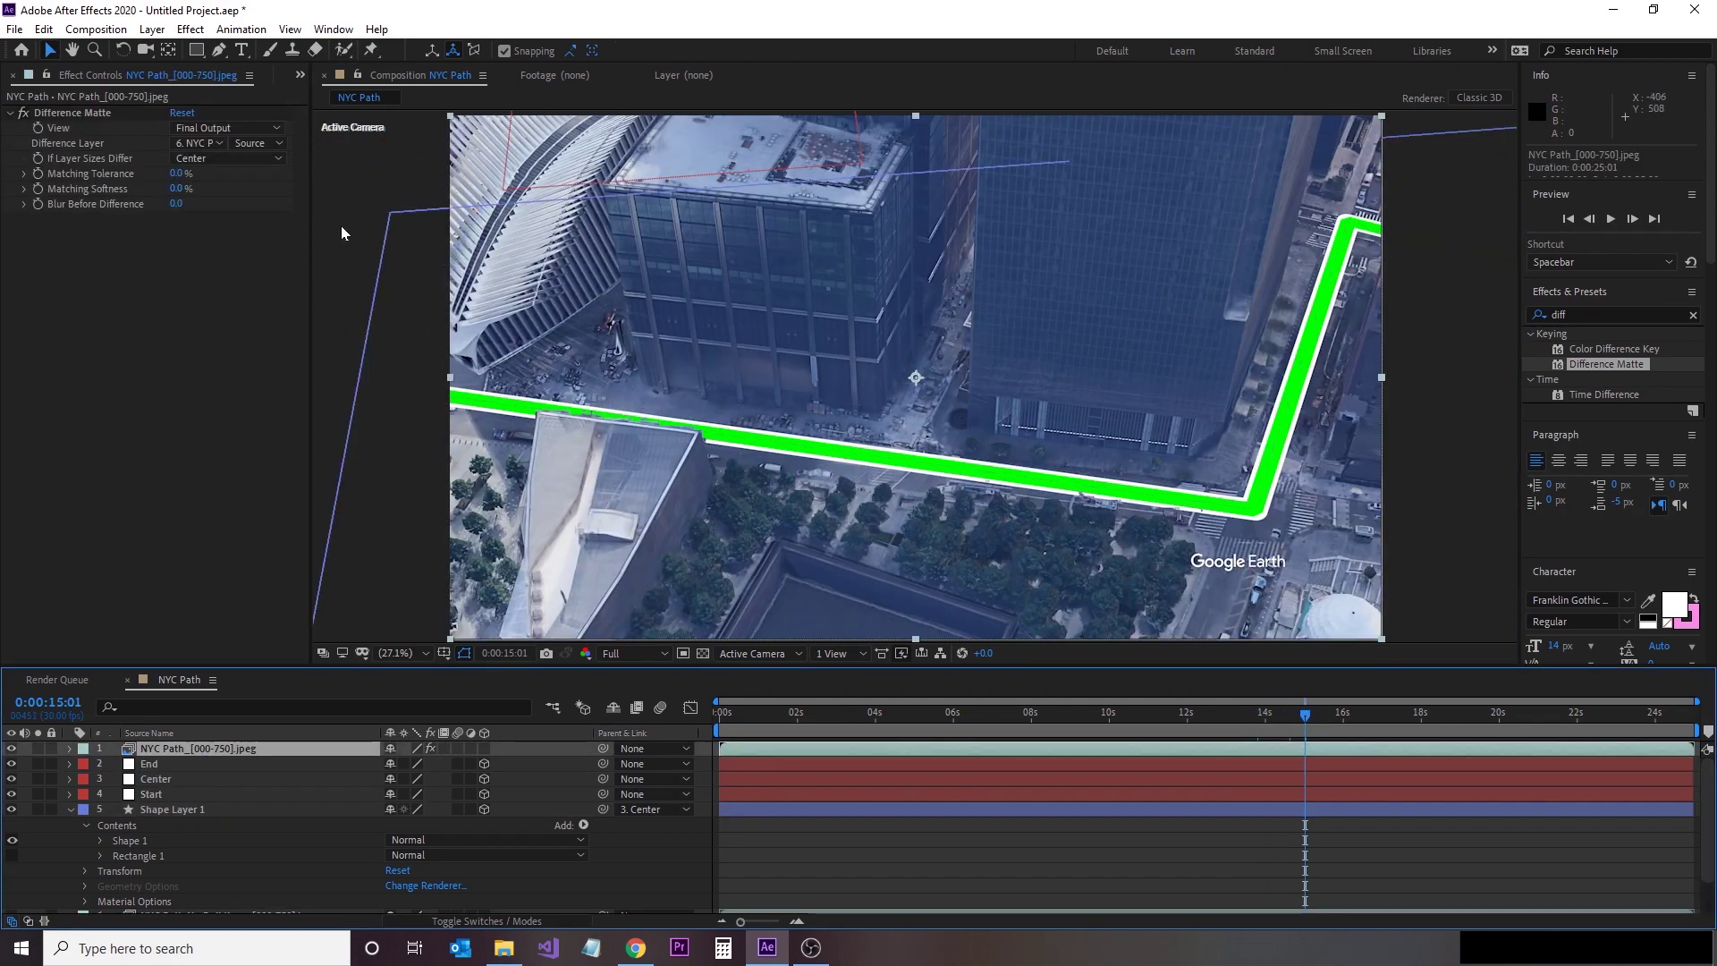
pyautogui.click(177, 204)
pyautogui.write('1')
pyautogui.press('Return')
pyautogui.press('Return')
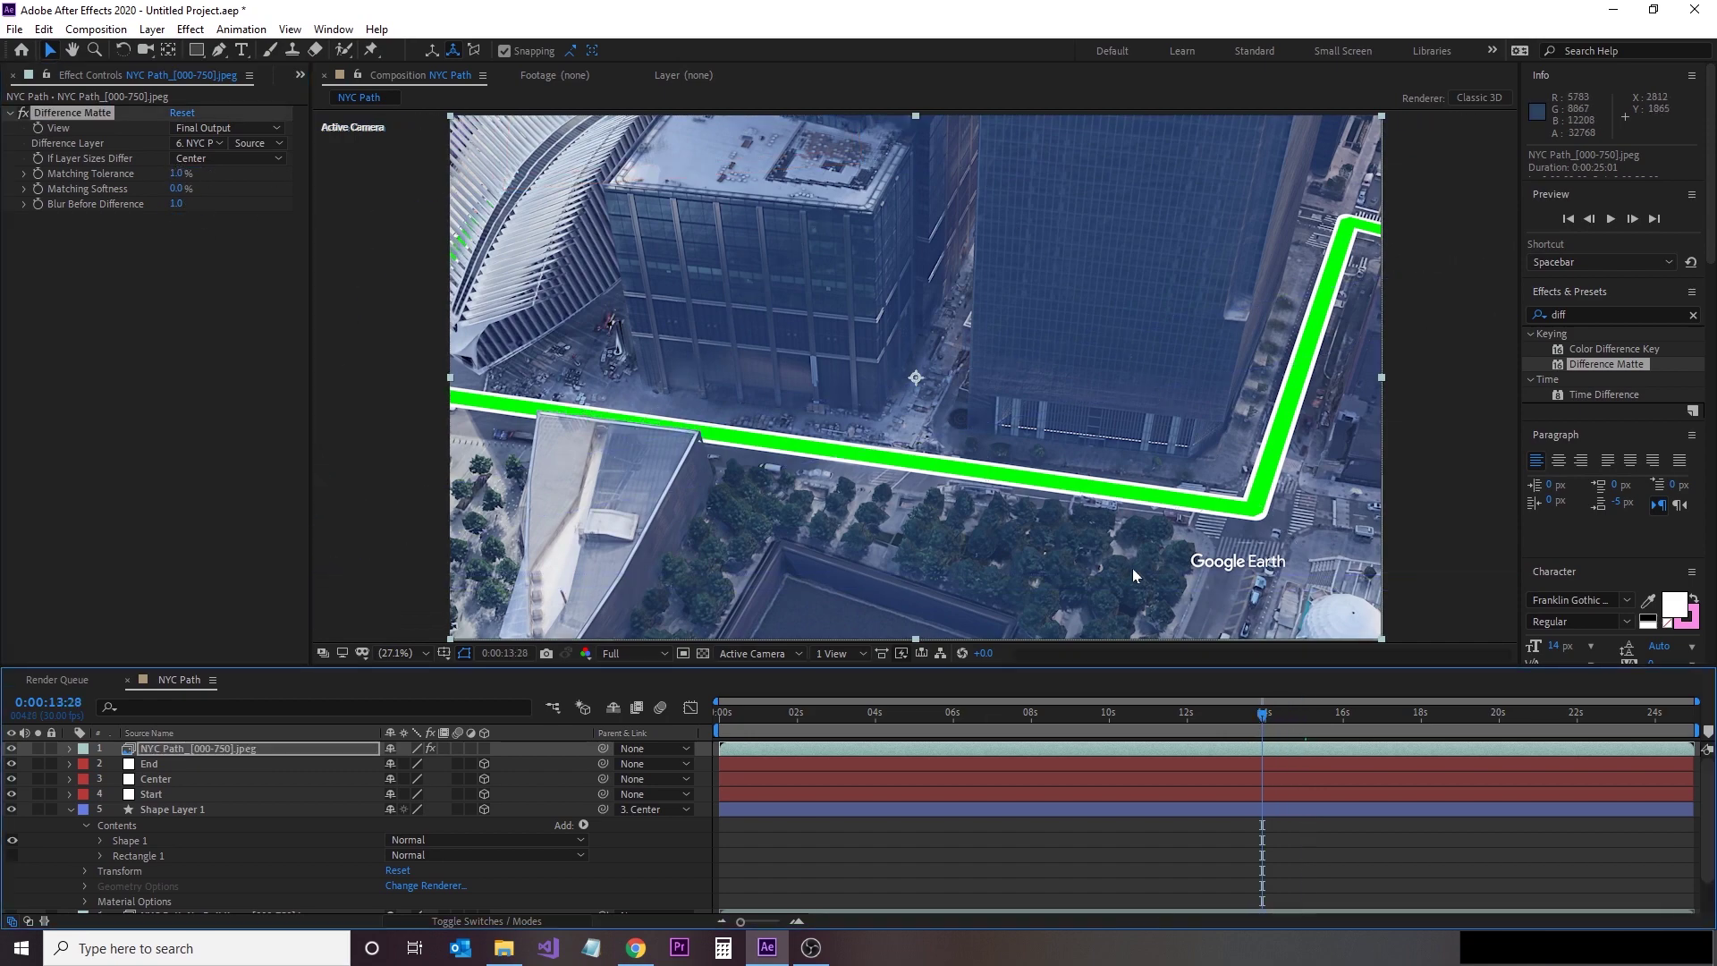
# Step: Nudge the path's corner vertices around the church block onto the streets at 0:00:08:20 and 0:00:08:06
pyautogui.scroll(-3, 1133, 567)
pyautogui.moveTo(1305, 716); pyautogui.dragTo(1058, 717)
pyautogui.press('.')
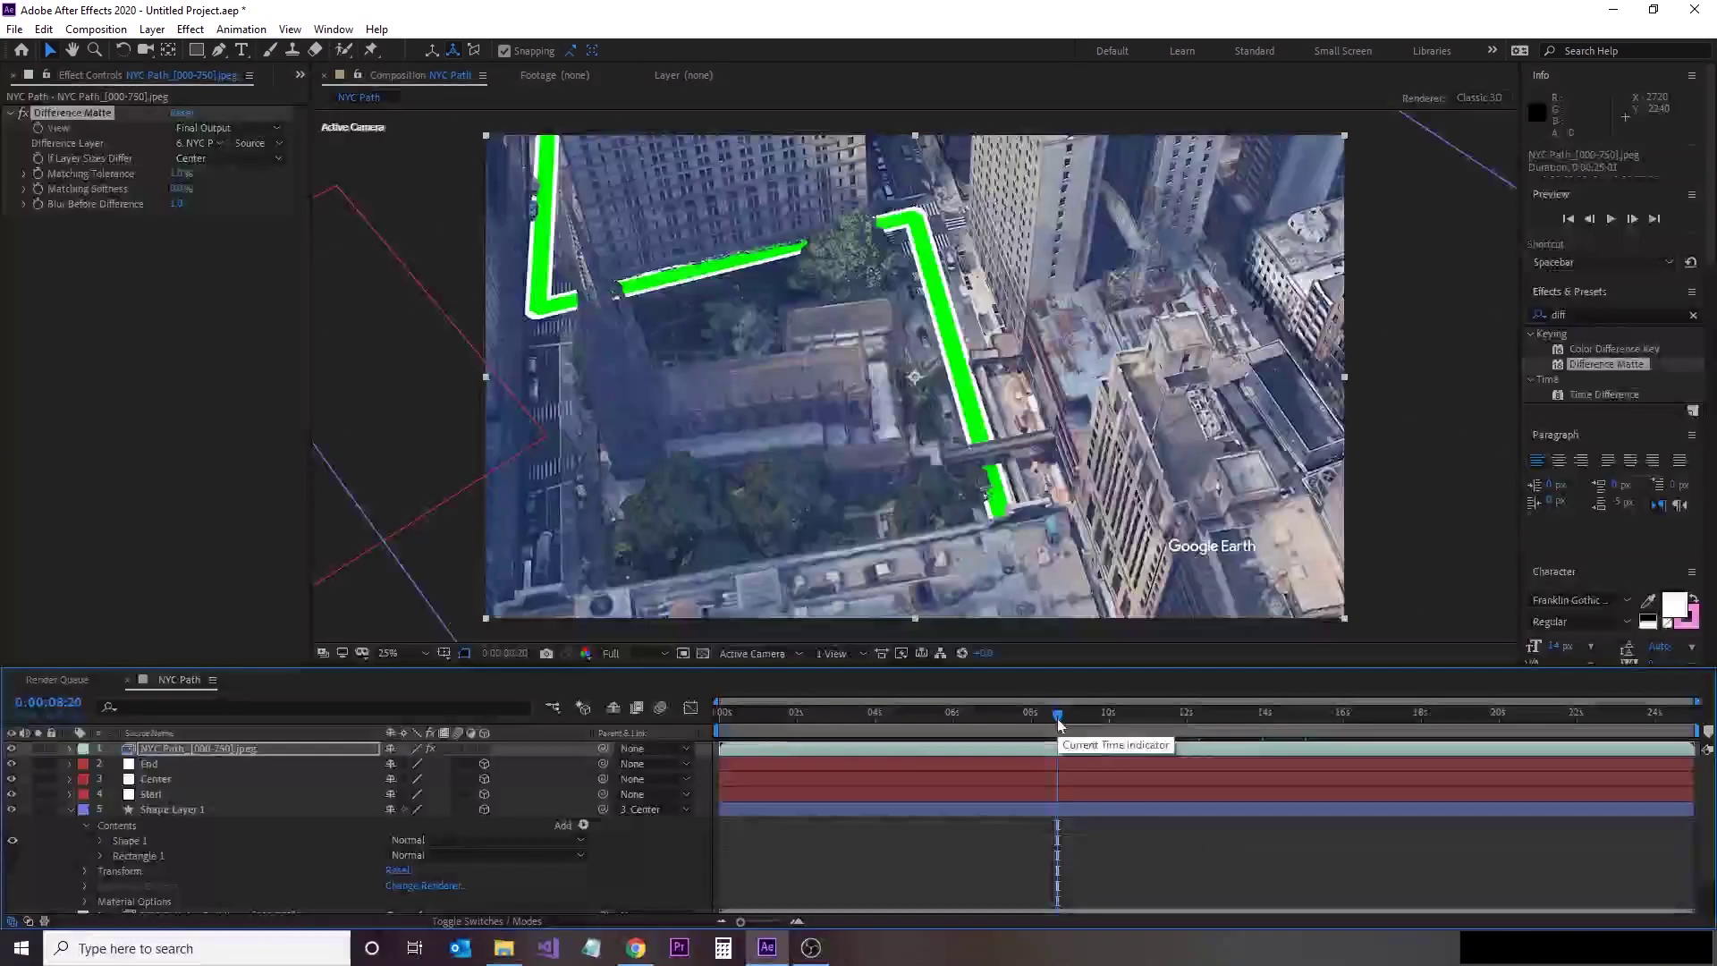
pyautogui.click(915, 219)
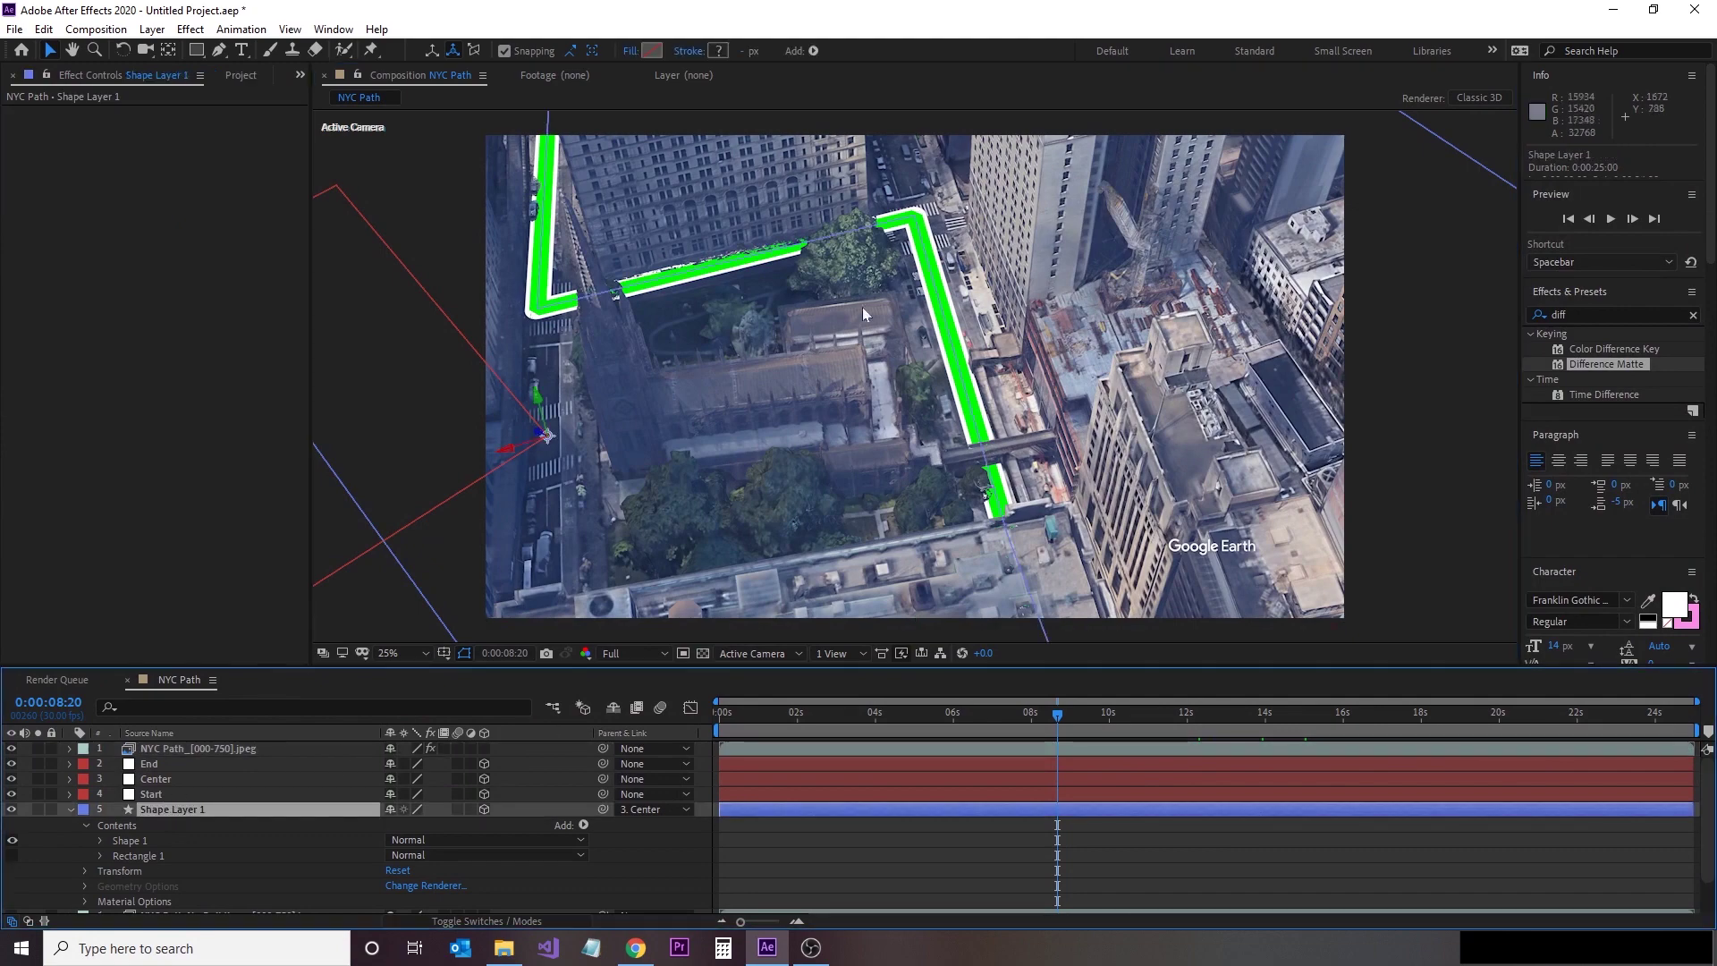
pyautogui.click(915, 219)
pyautogui.moveTo(915, 219); pyautogui.dragTo(918, 228)
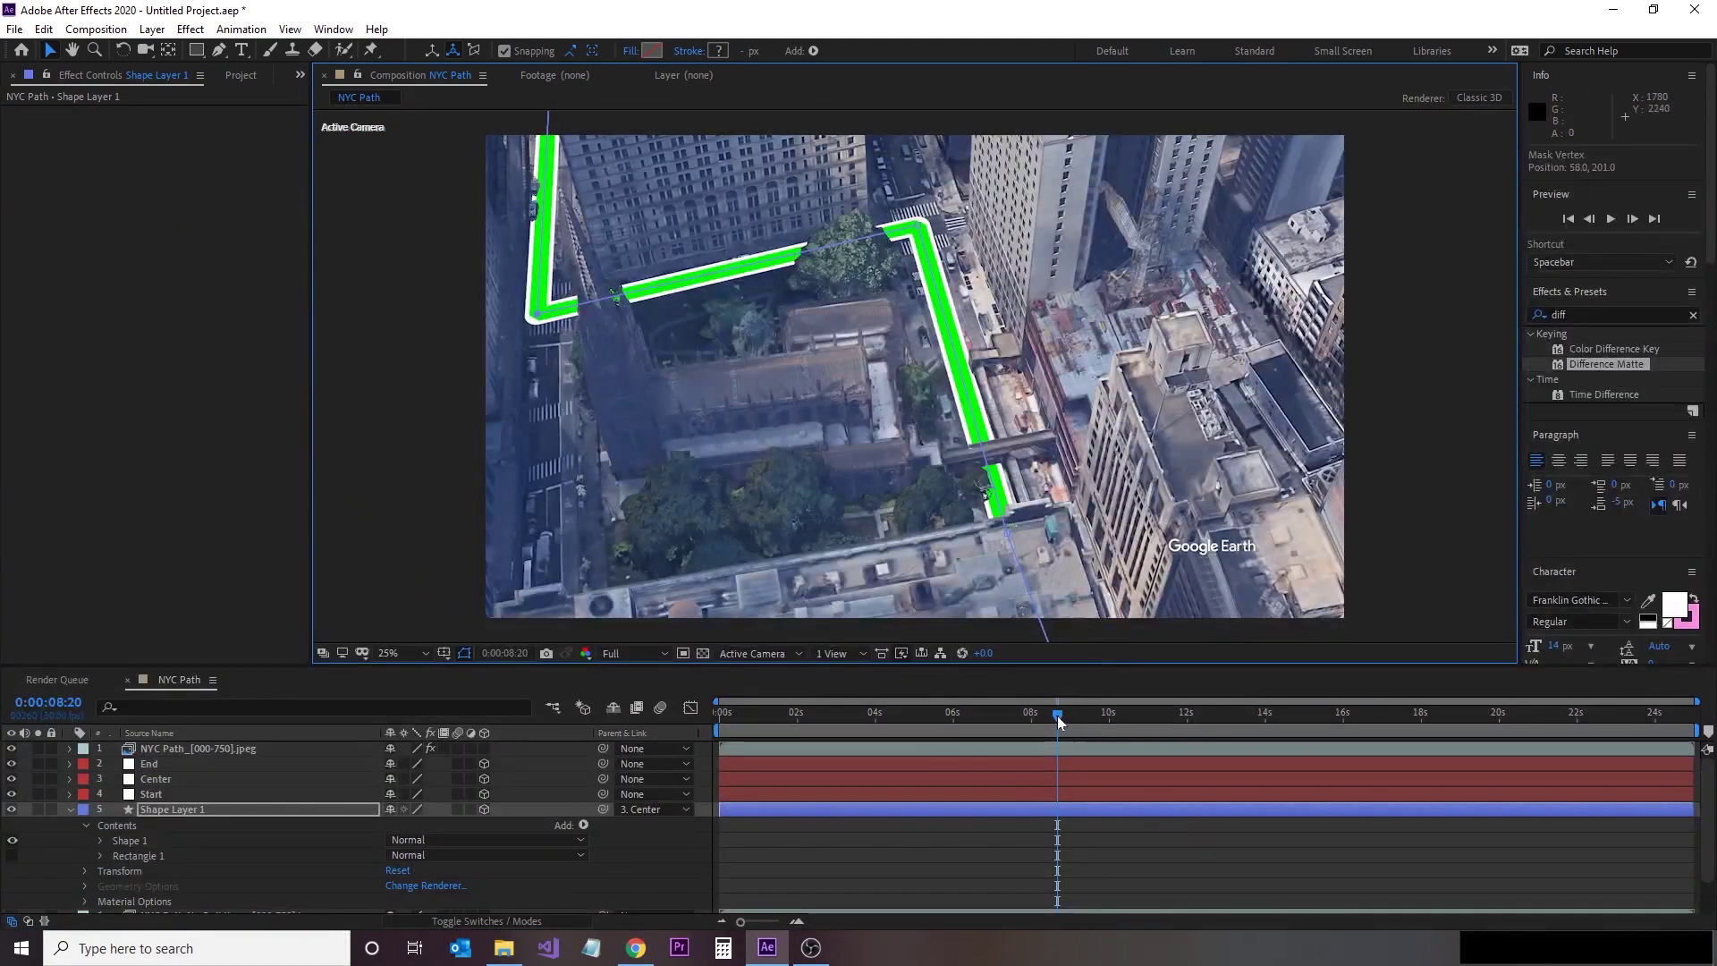
pyautogui.moveTo(1058, 720); pyautogui.dragTo(1040, 725)
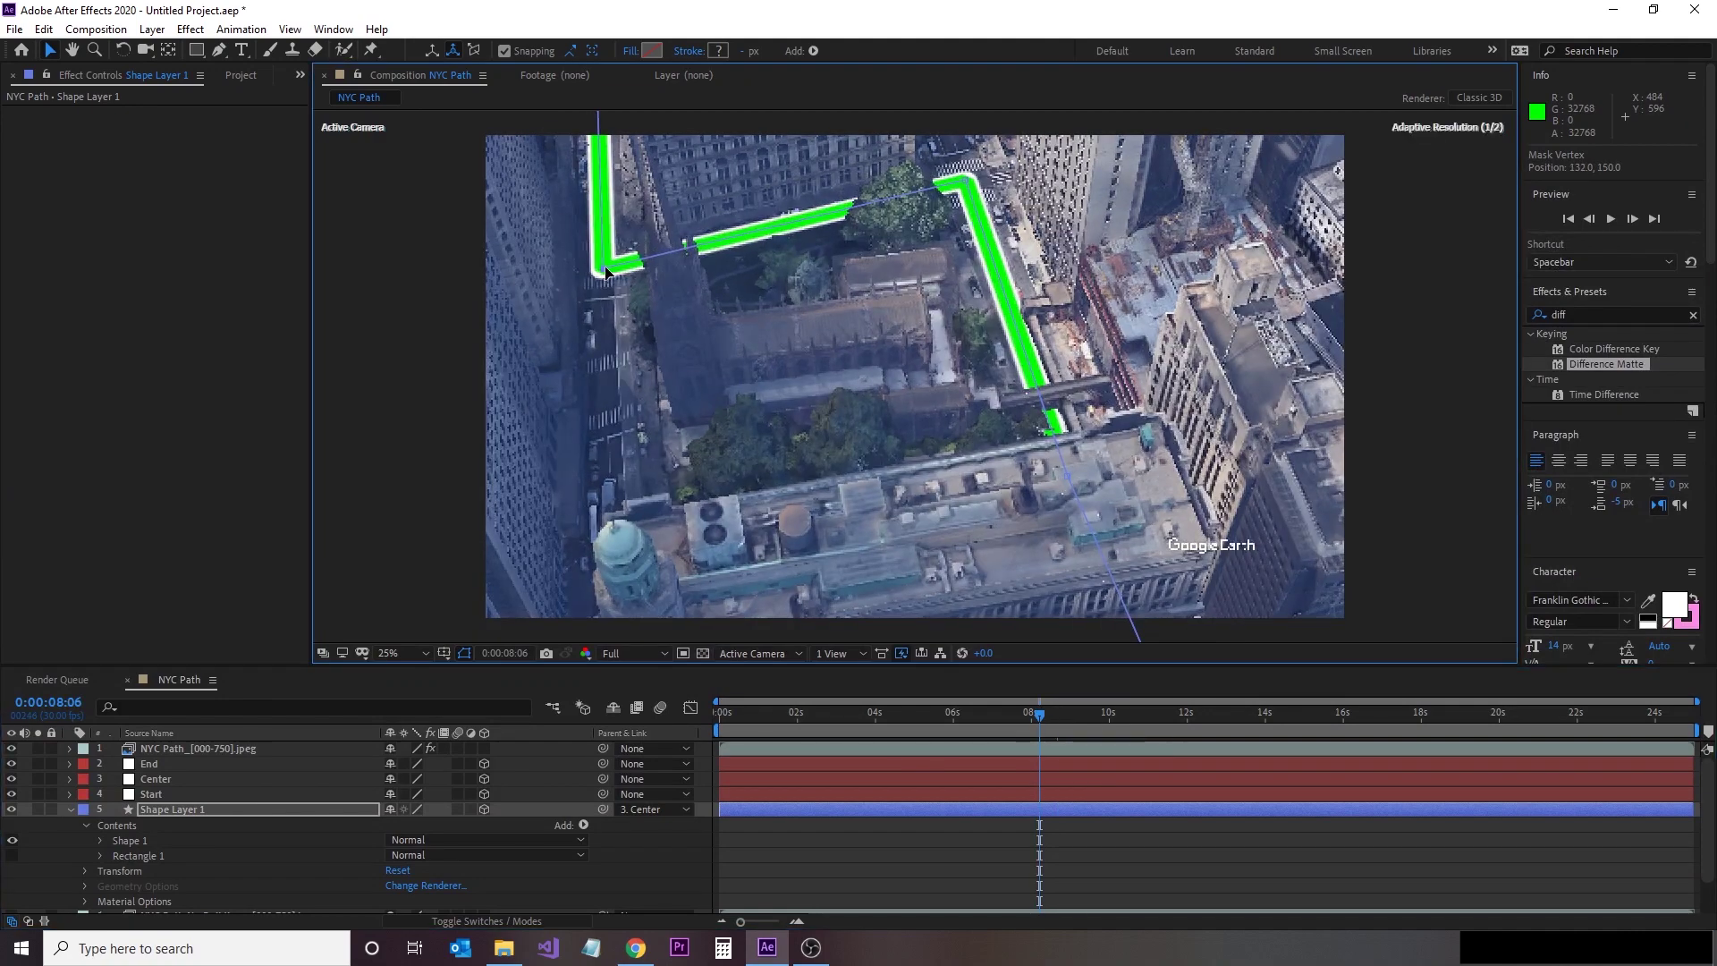
# Step: At 0:00:04:24, smooth the path's bends beside the small oval park with the Convert Vertex Tool
pyautogui.click(1008, 717)
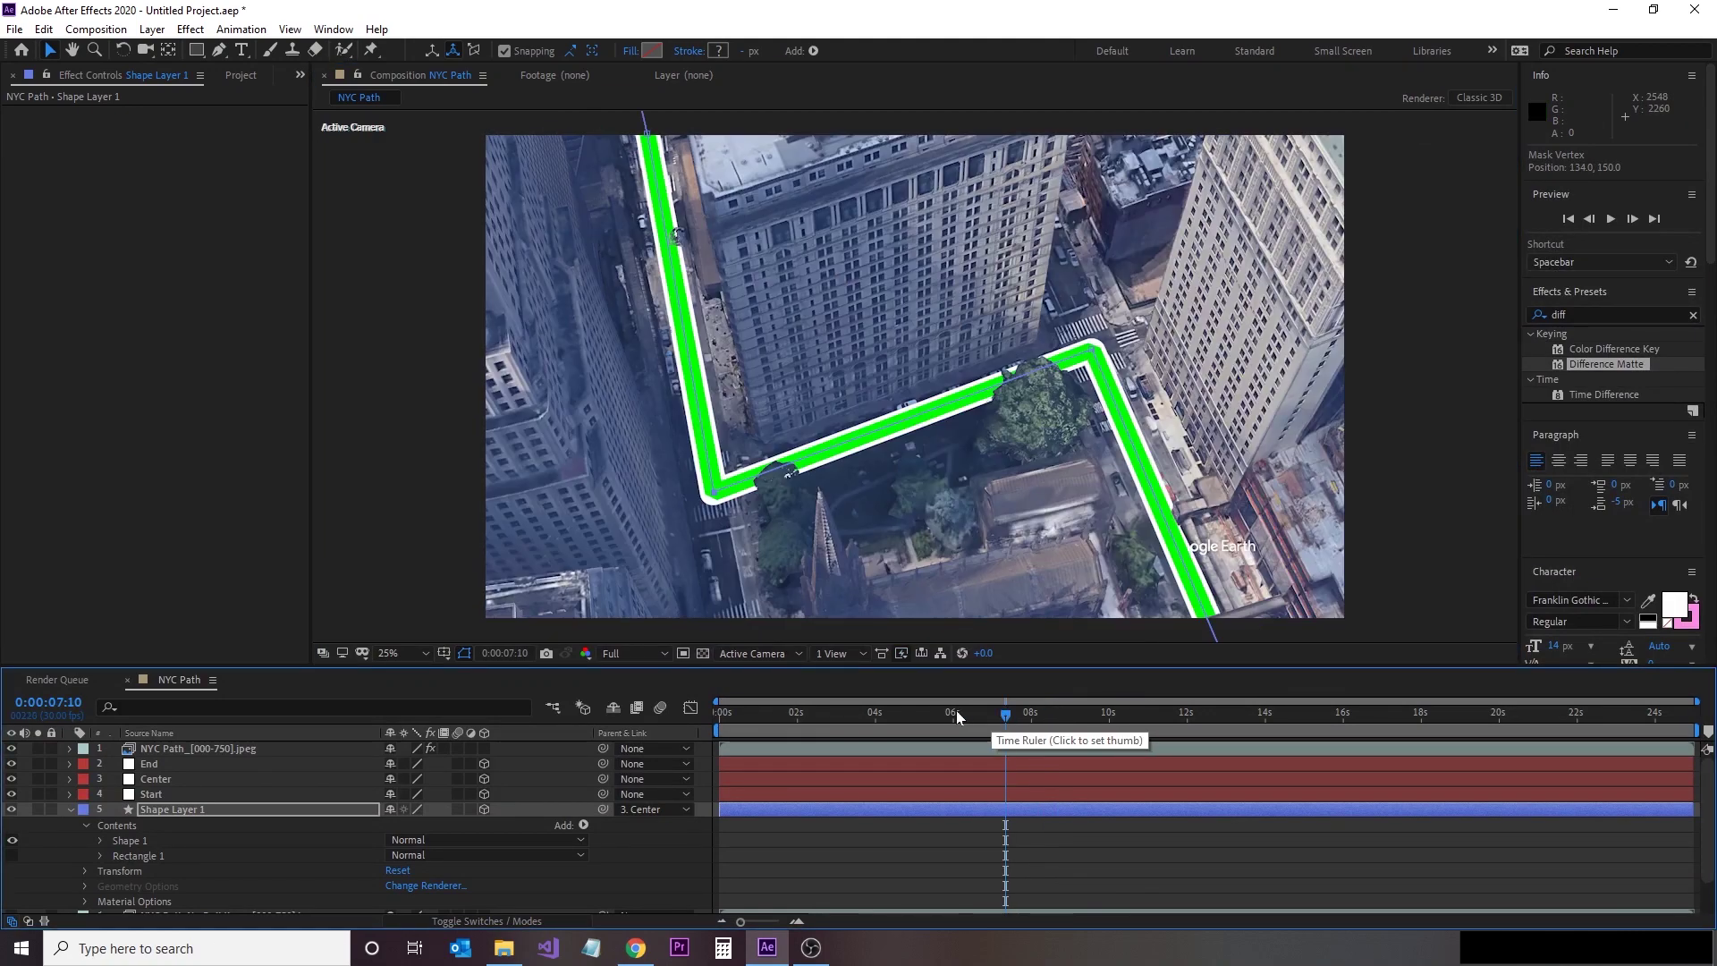
pyautogui.click(969, 719)
pyautogui.moveTo(928, 712); pyautogui.dragTo(906, 713)
pyautogui.click(652, 557)
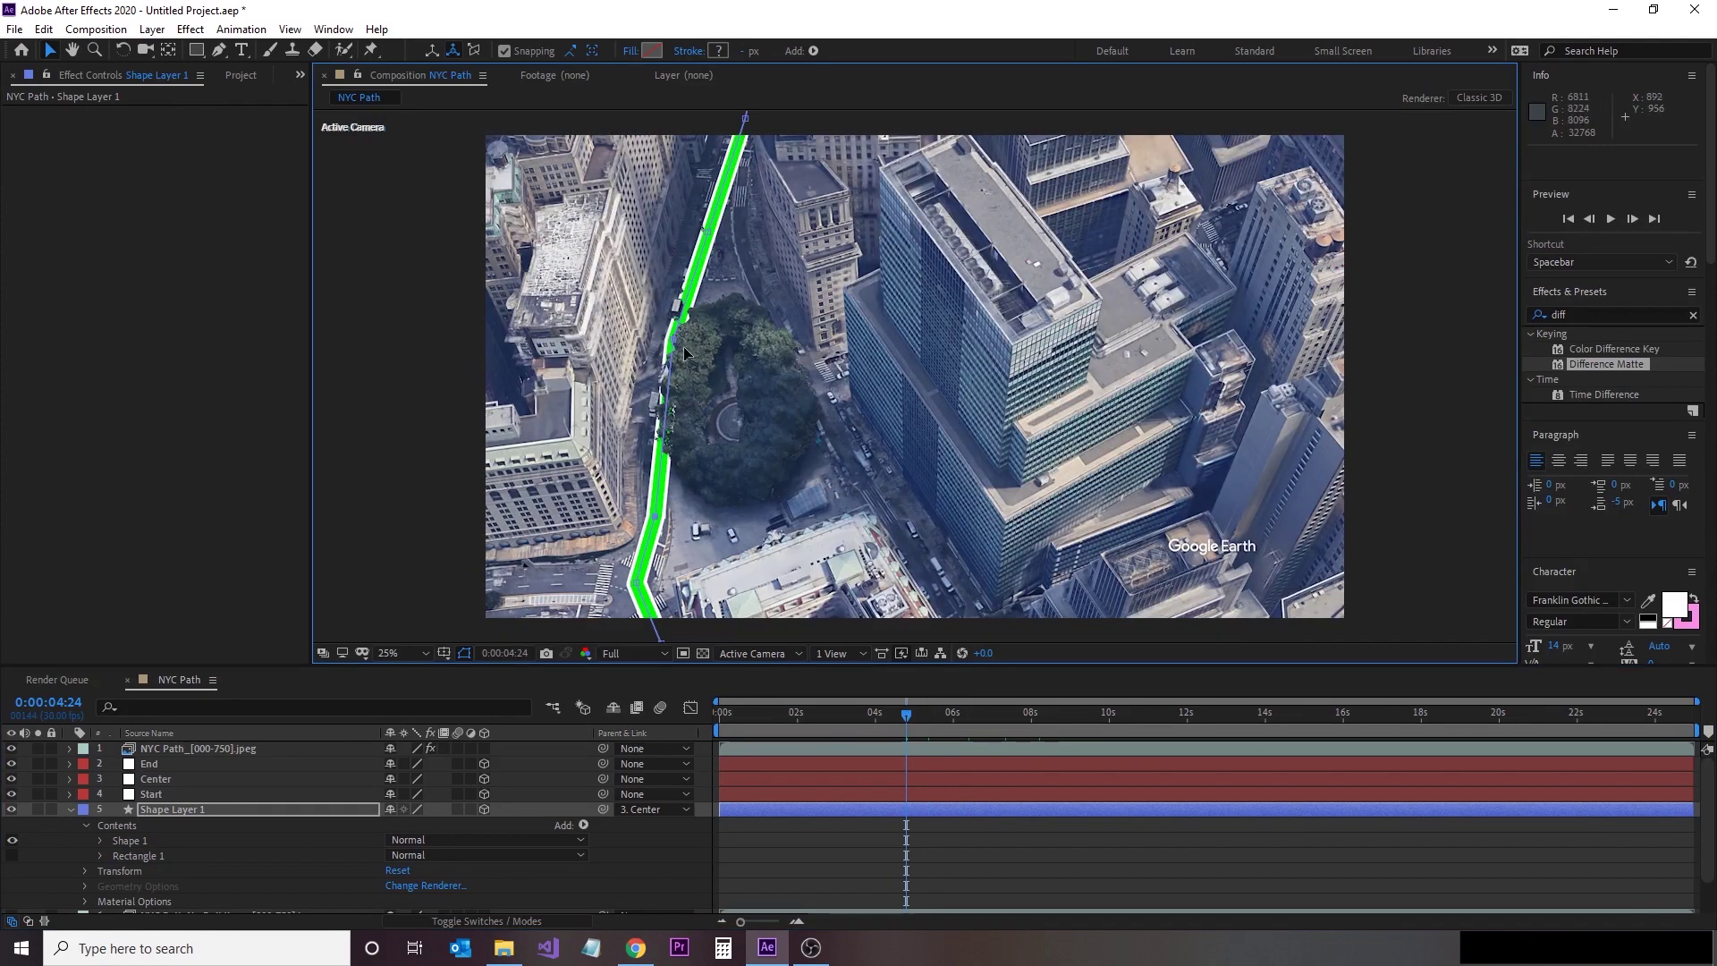
pyautogui.moveTo(220, 50); pyautogui.dragTo(286, 109)
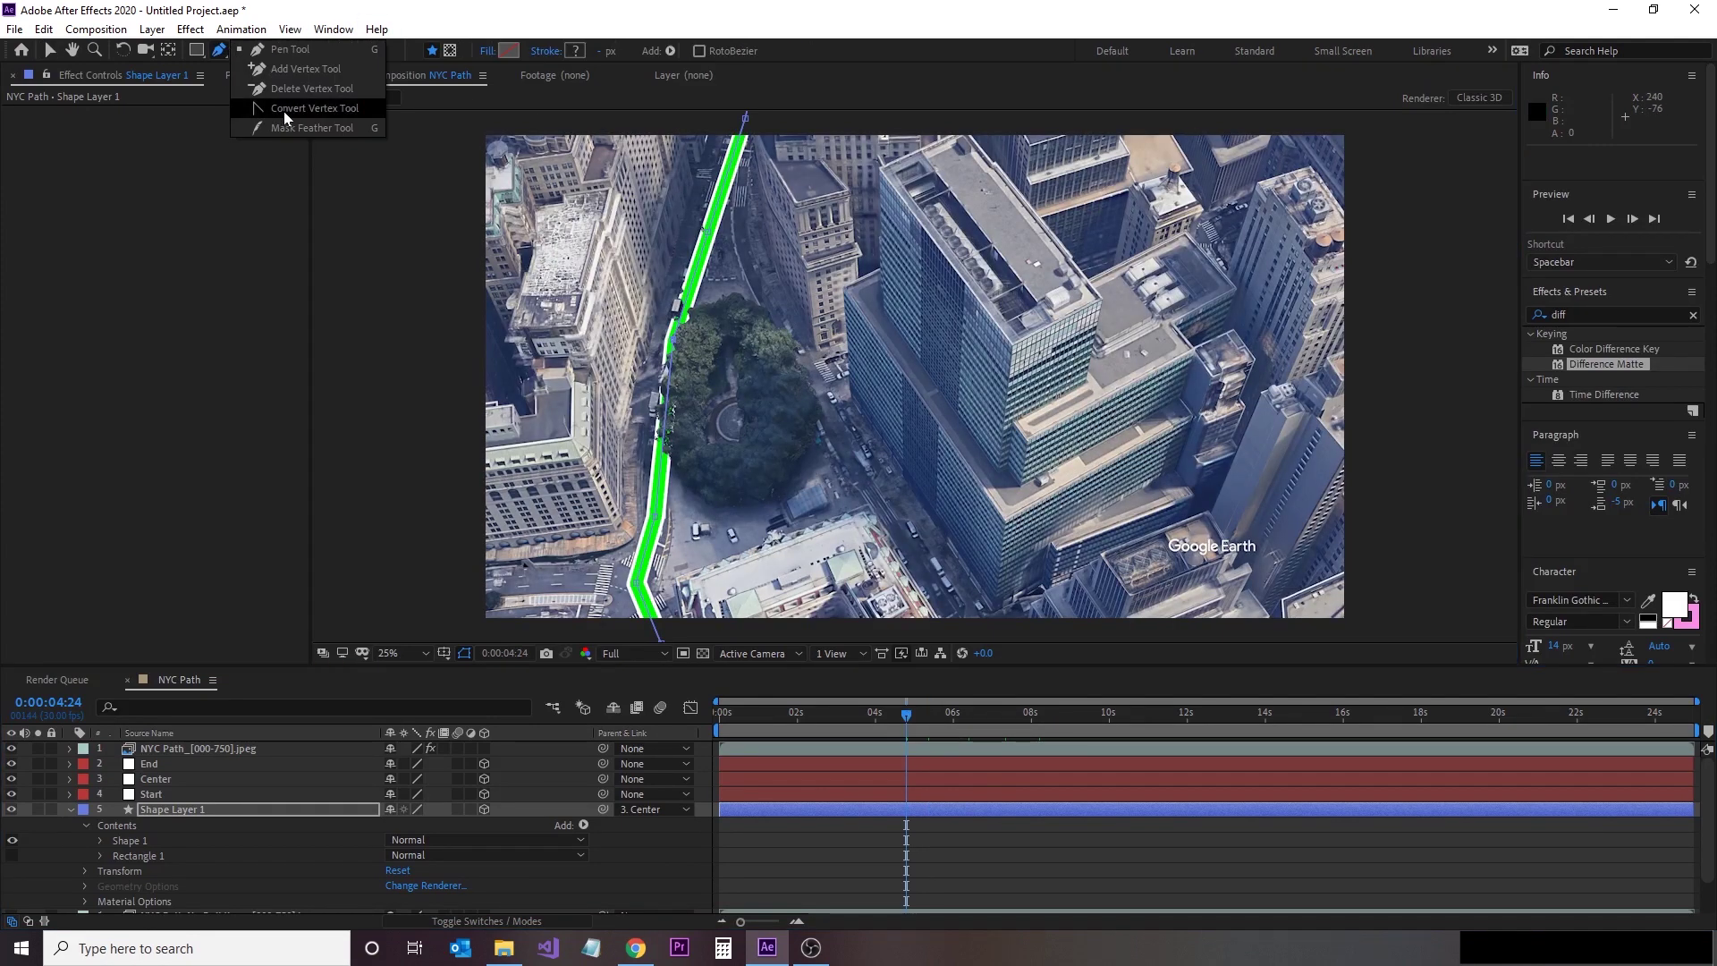
pyautogui.click(284, 108)
pyautogui.moveTo(672, 339); pyautogui.dragTo(666, 366)
pyautogui.moveTo(656, 517); pyautogui.dragTo(654, 471)
pyautogui.moveTo(674, 339); pyautogui.dragTo(683, 310)
# Step: Smooth the path's remaining bends toward its start into curves with the Convert Vertex Tool at 0:00:03:27, 0:00:03:06 and 0:00:02:21
pyautogui.moveTo(906, 714); pyautogui.dragTo(872, 716)
pyautogui.moveTo(573, 368); pyautogui.dragTo(565, 351)
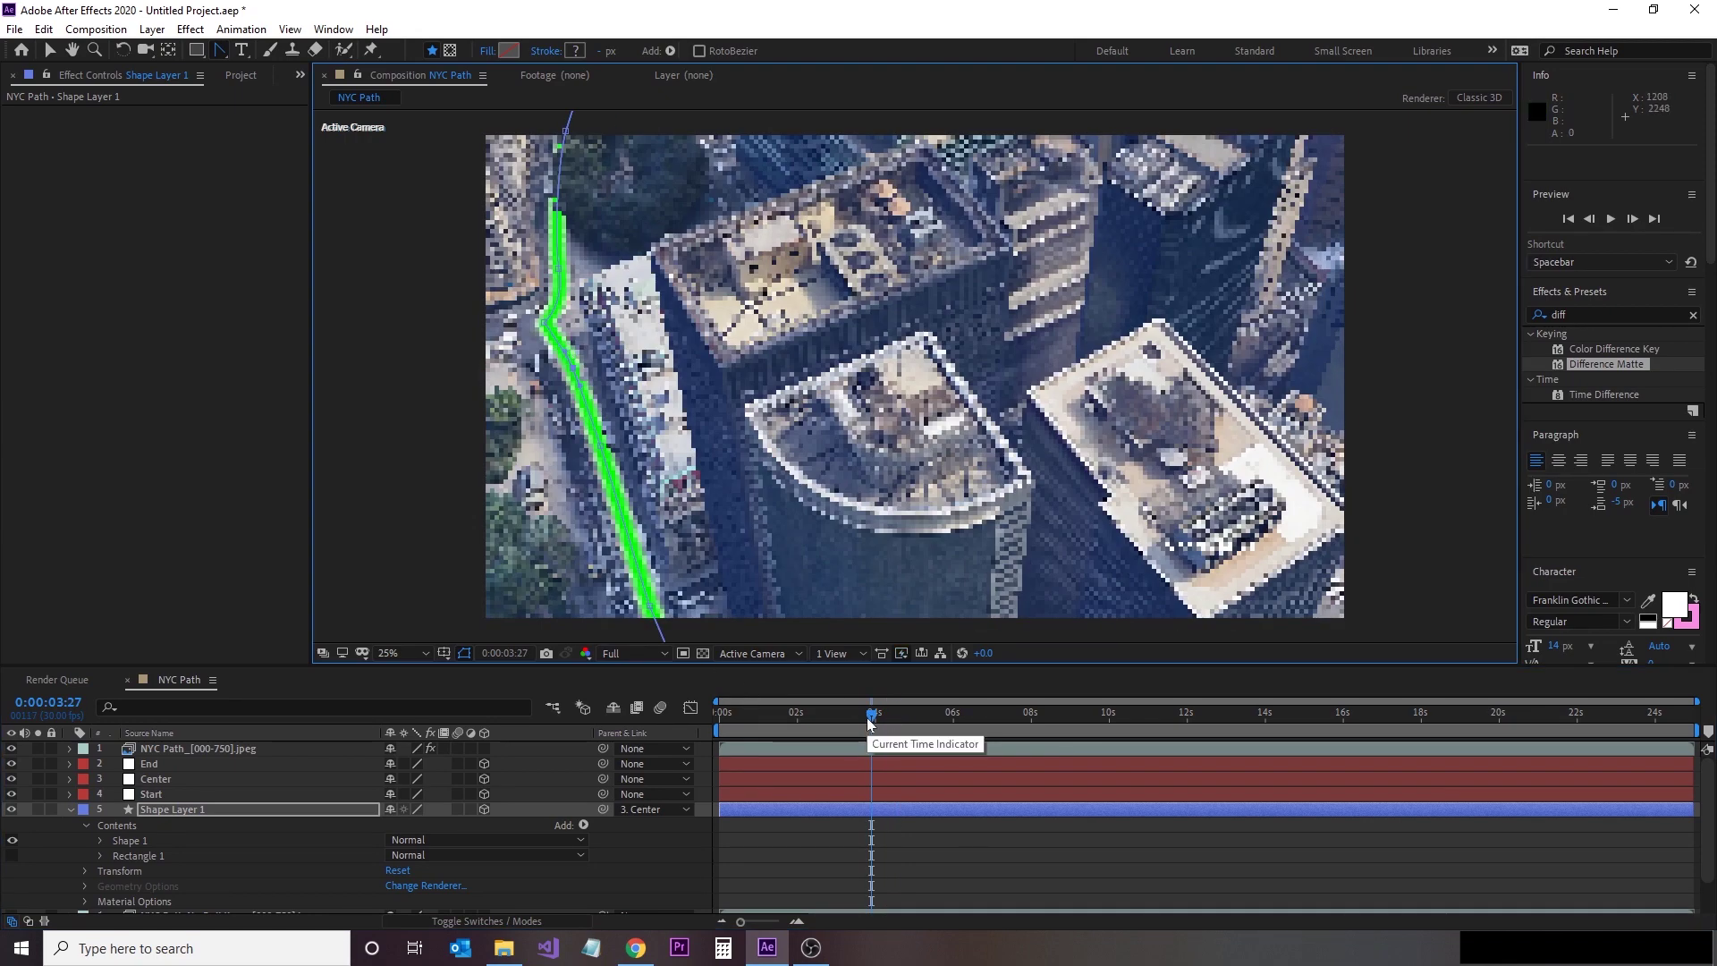
pyautogui.moveTo(869, 723); pyautogui.dragTo(845, 723)
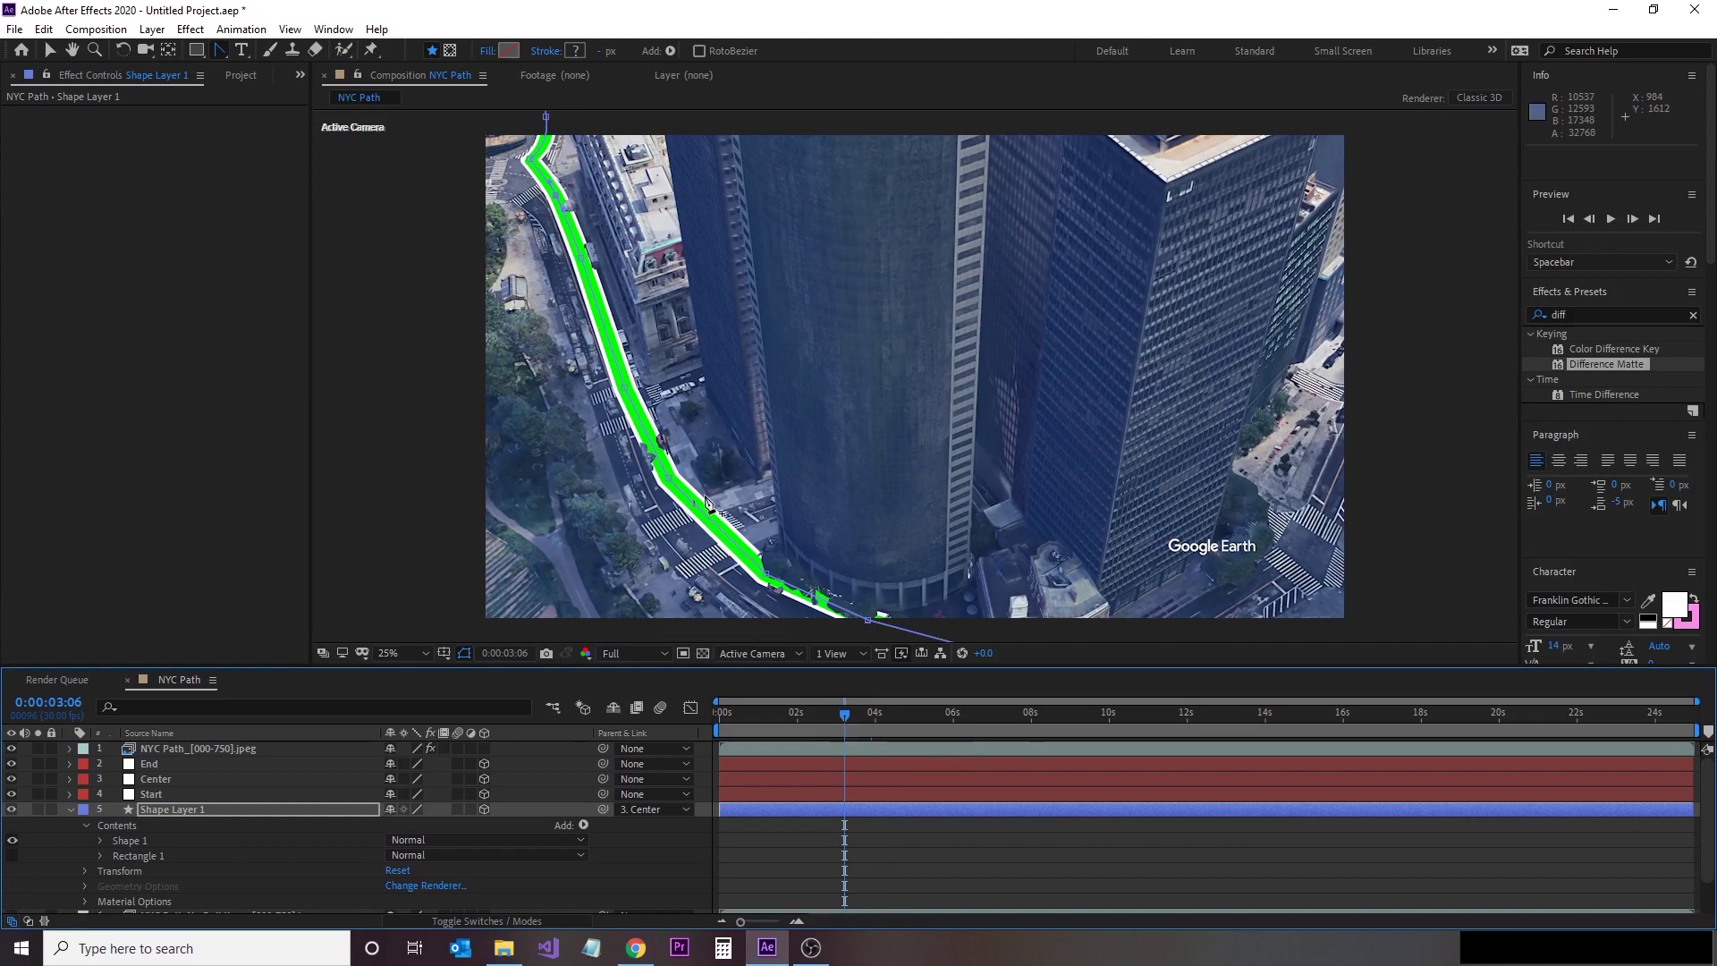
pyautogui.moveTo(670, 481); pyautogui.dragTo(652, 464)
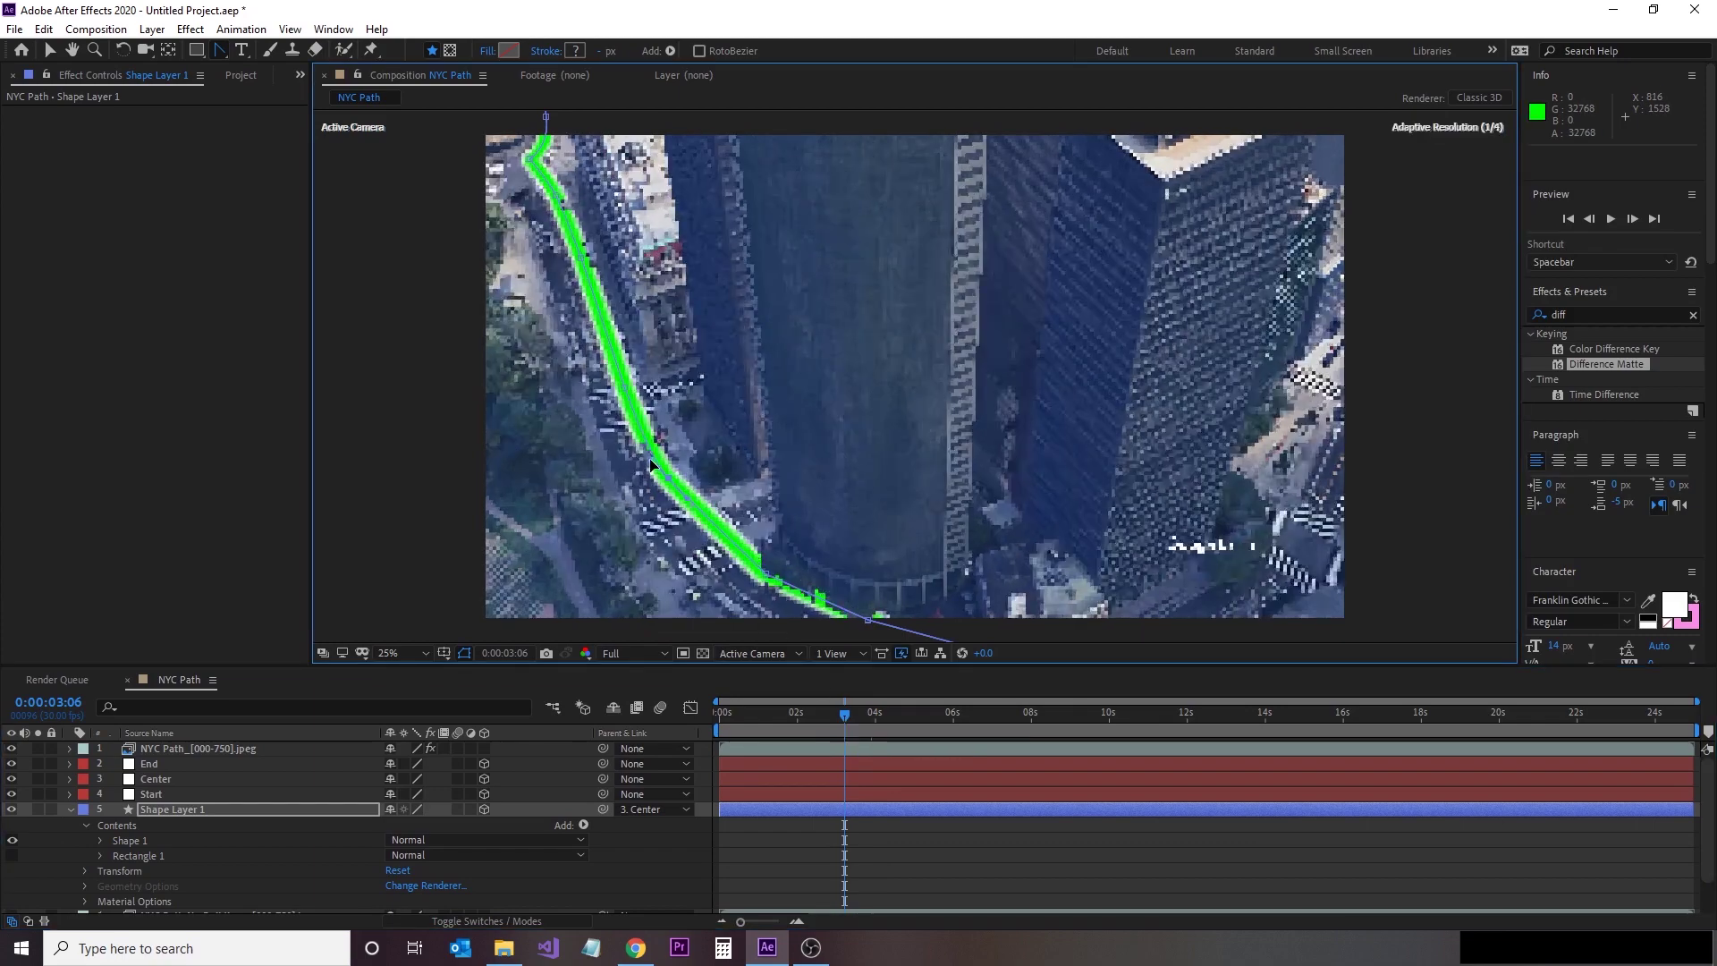
pyautogui.moveTo(626, 390); pyautogui.dragTo(615, 363)
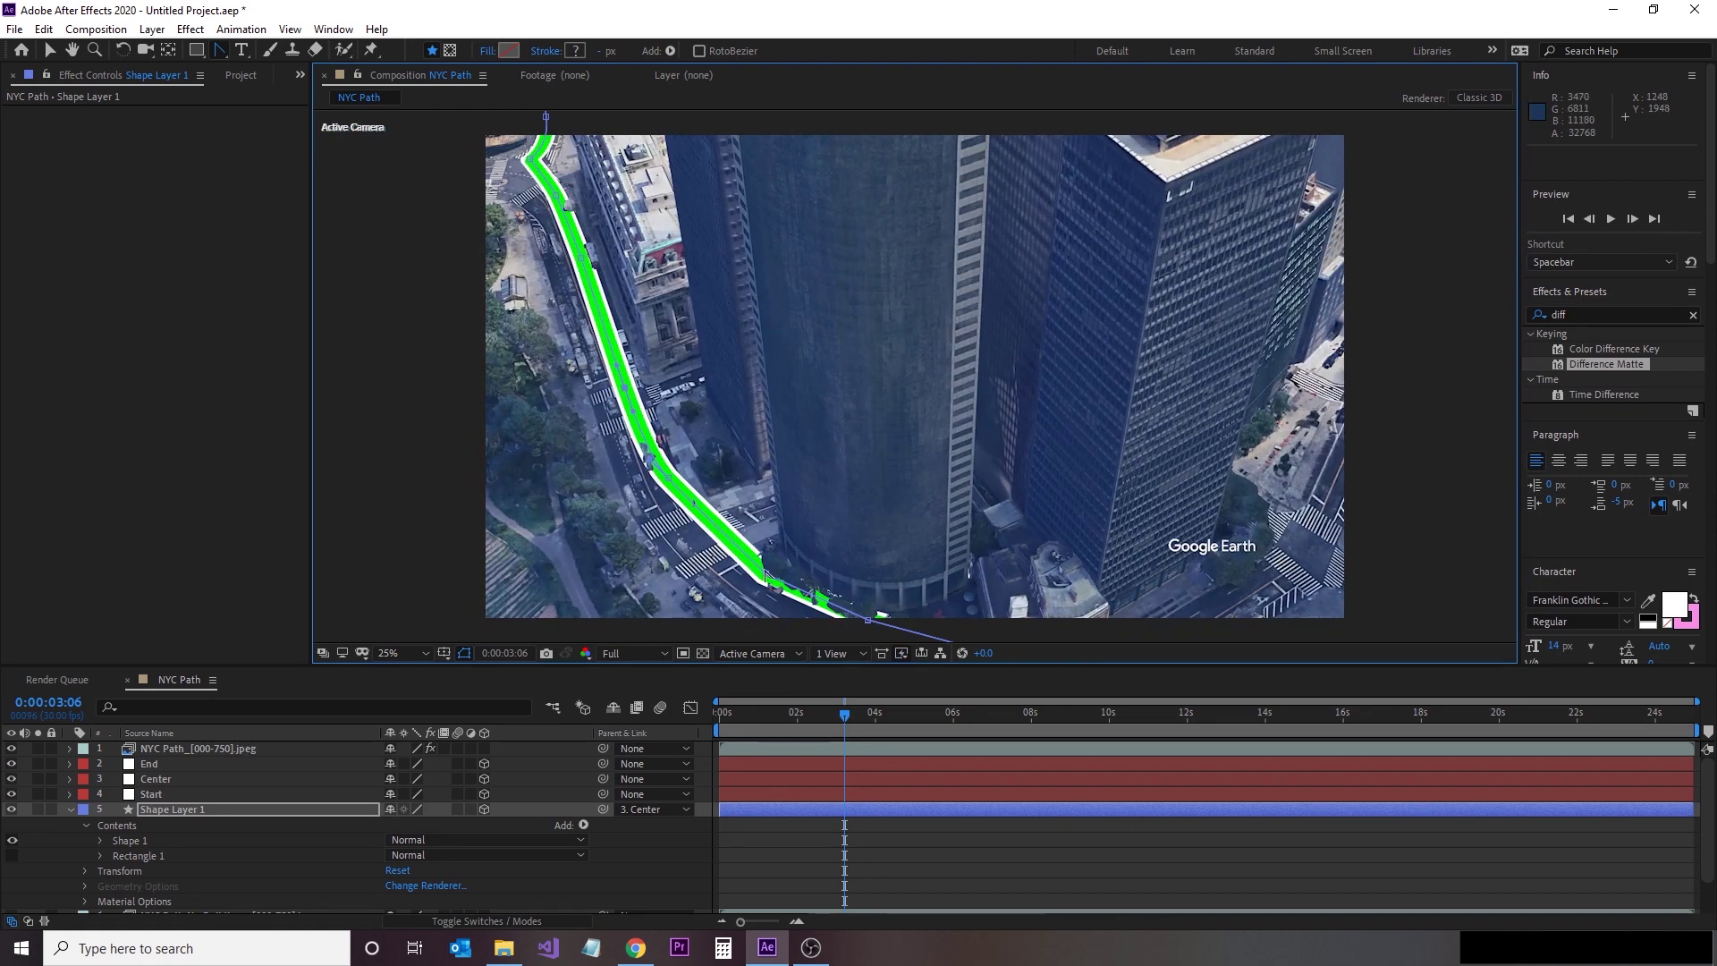
pyautogui.moveTo(840, 716); pyautogui.dragTo(825, 715)
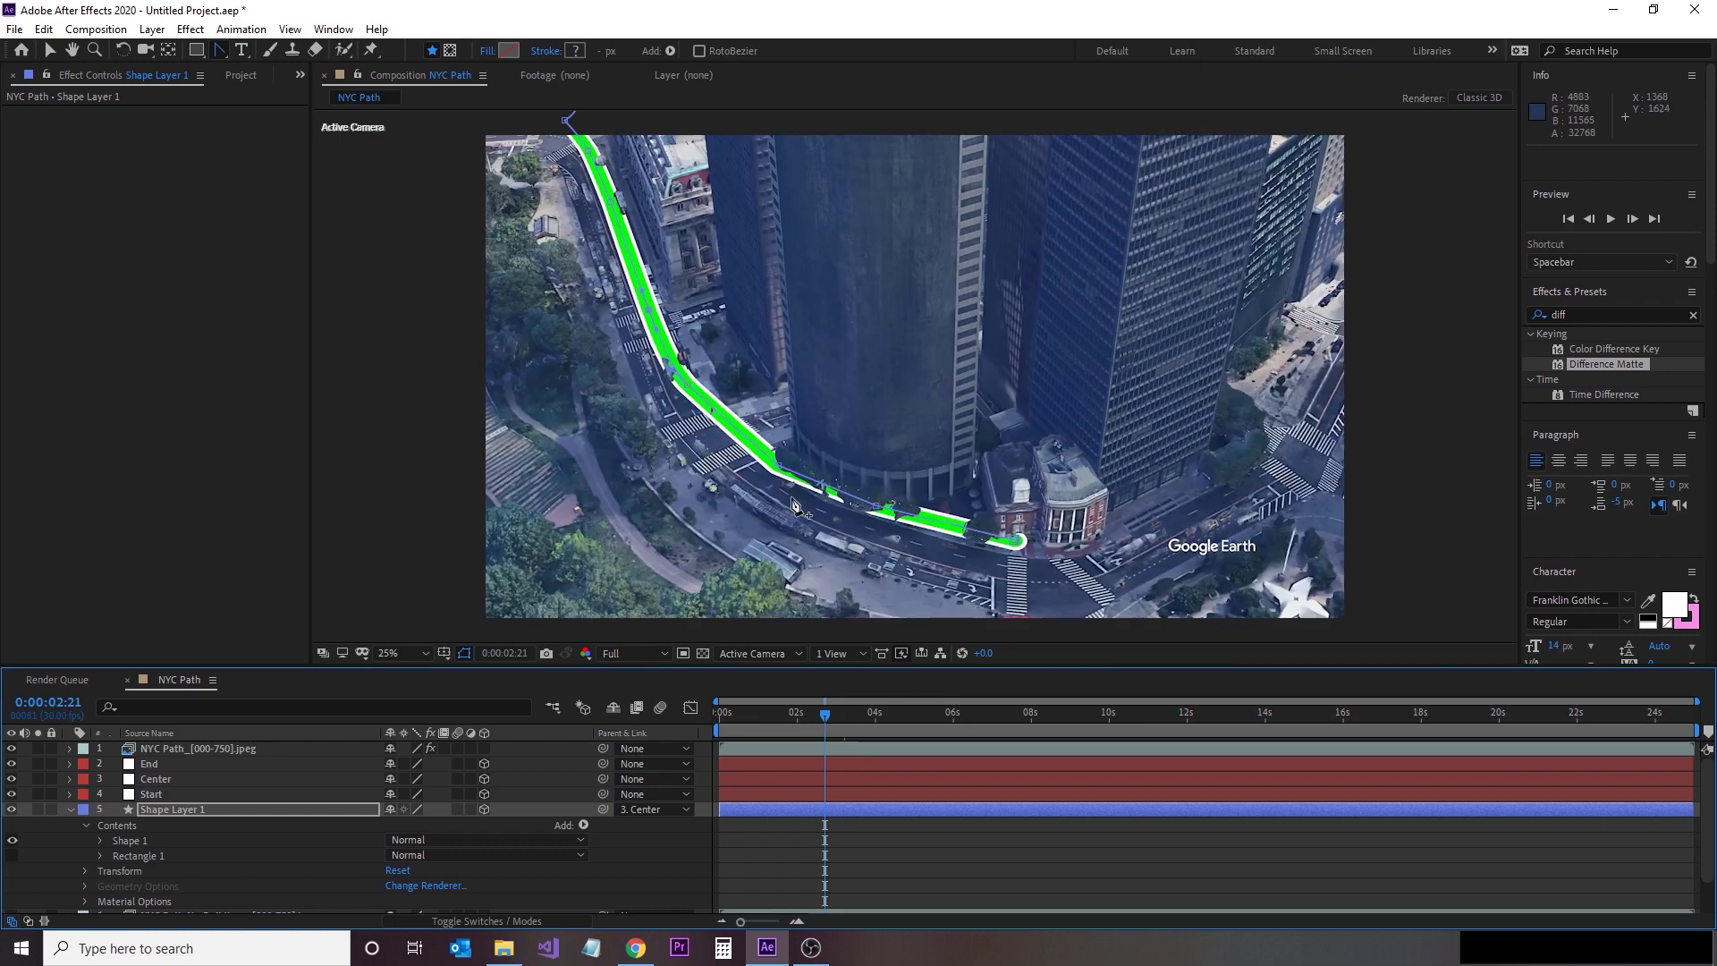
pyautogui.moveTo(780, 467); pyautogui.dragTo(757, 457)
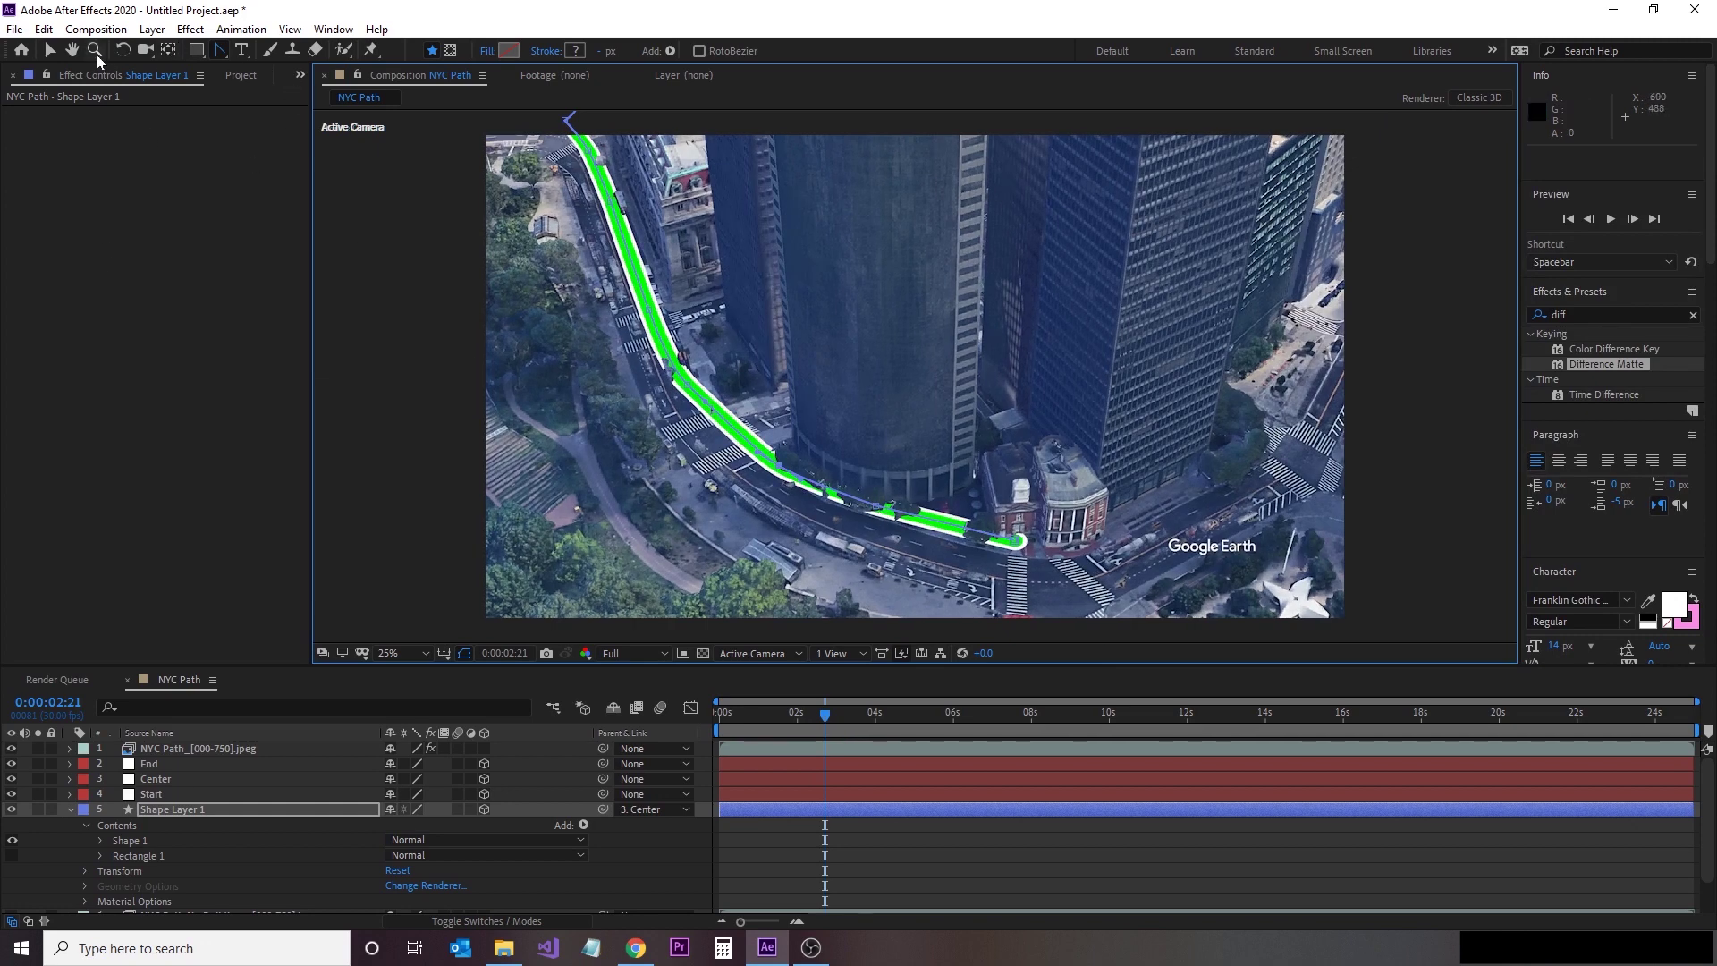
# Step: At 0:00:02:21, move the path's starting vertices onto the street around the cylindrical tower and smooth the bend near the path's start
pyautogui.click(50, 51)
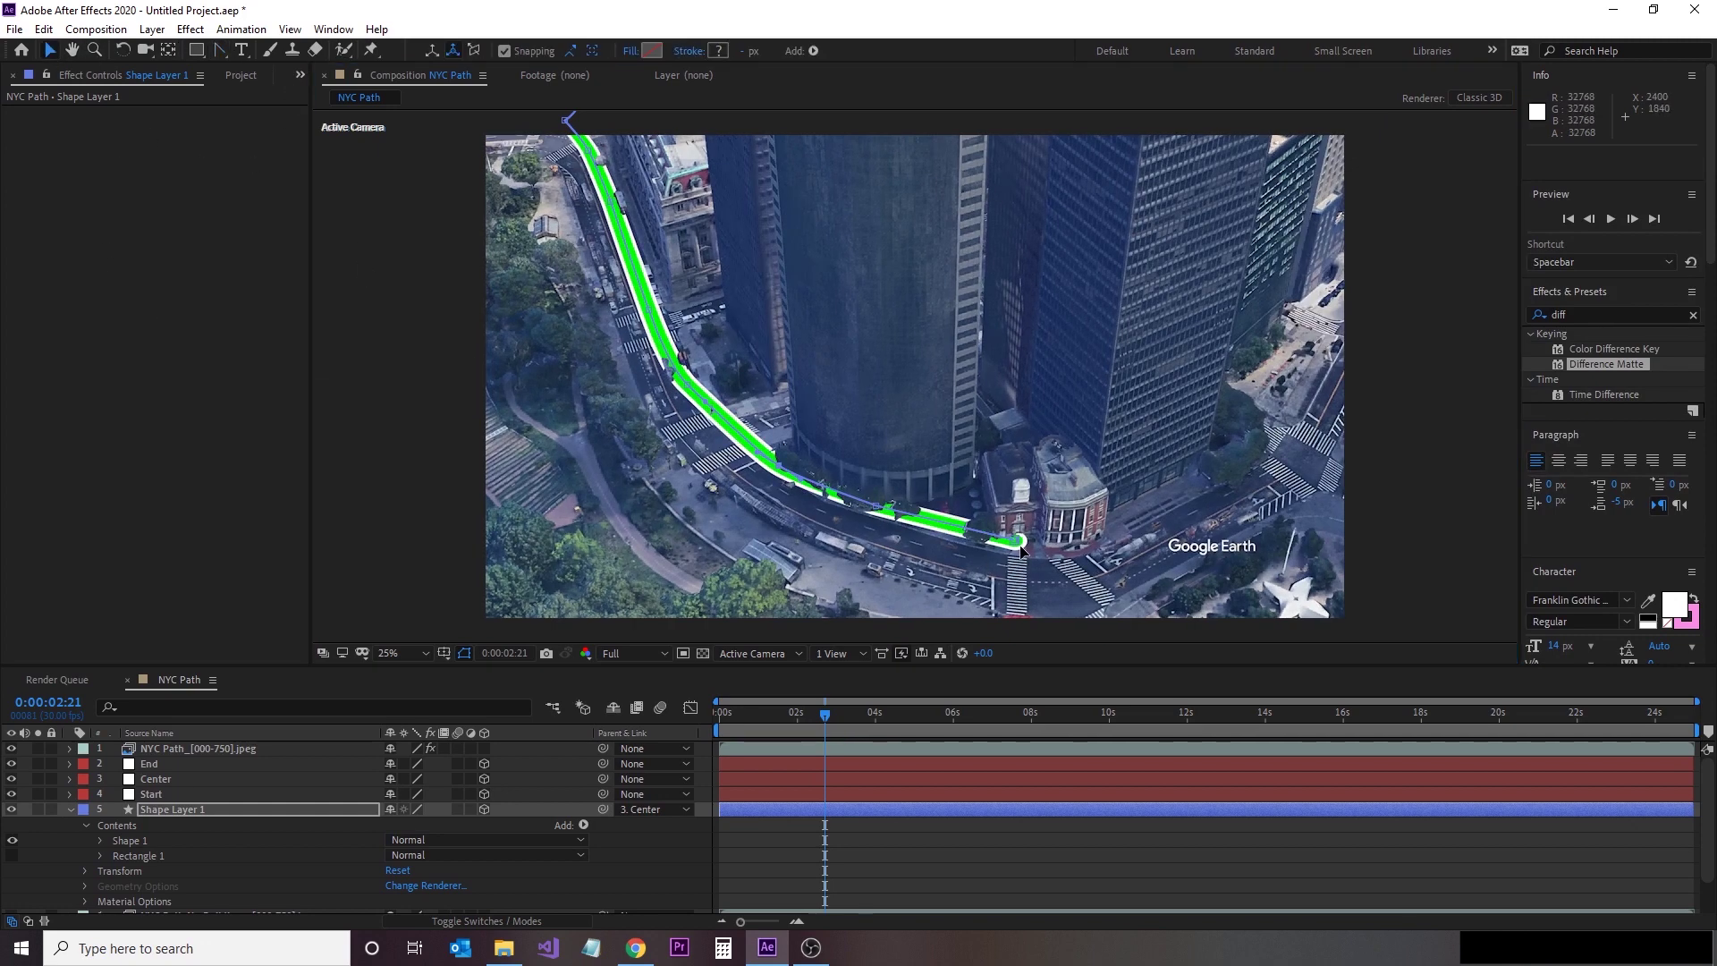
pyautogui.moveTo(1018, 540); pyautogui.dragTo(1010, 566)
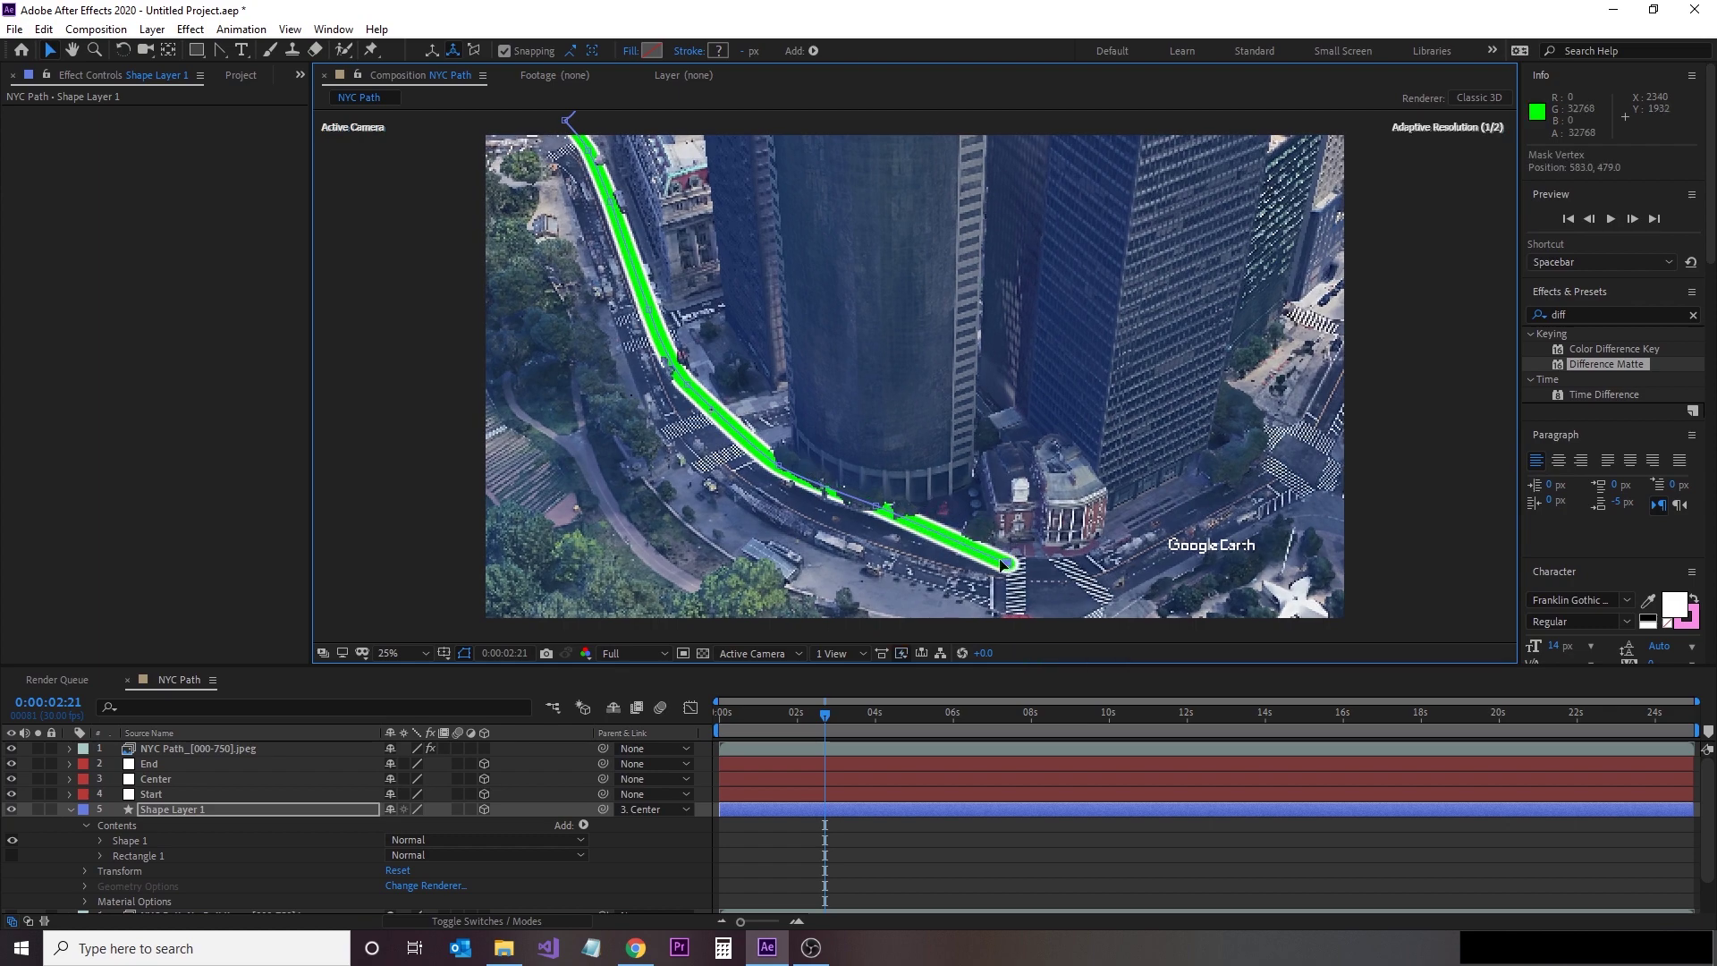
pyautogui.moveTo(887, 512); pyautogui.dragTo(760, 481)
pyautogui.moveTo(691, 389); pyautogui.dragTo(689, 409)
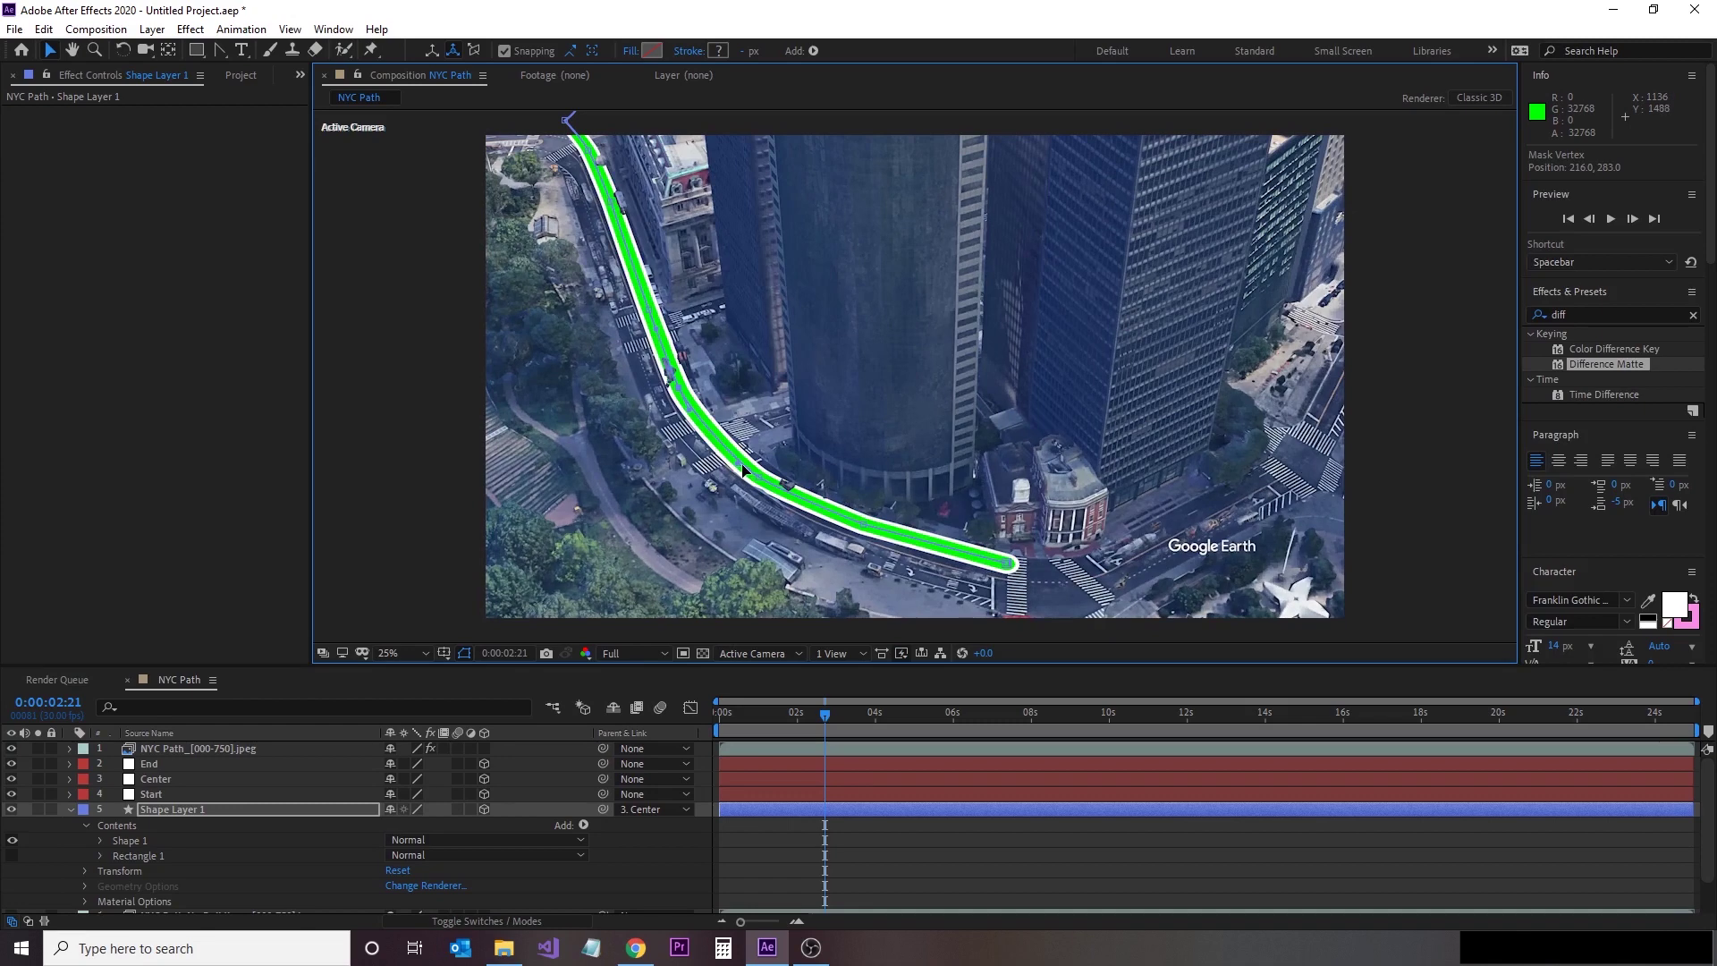
pyautogui.click(216, 51)
pyautogui.moveTo(864, 525); pyautogui.dragTo(845, 523)
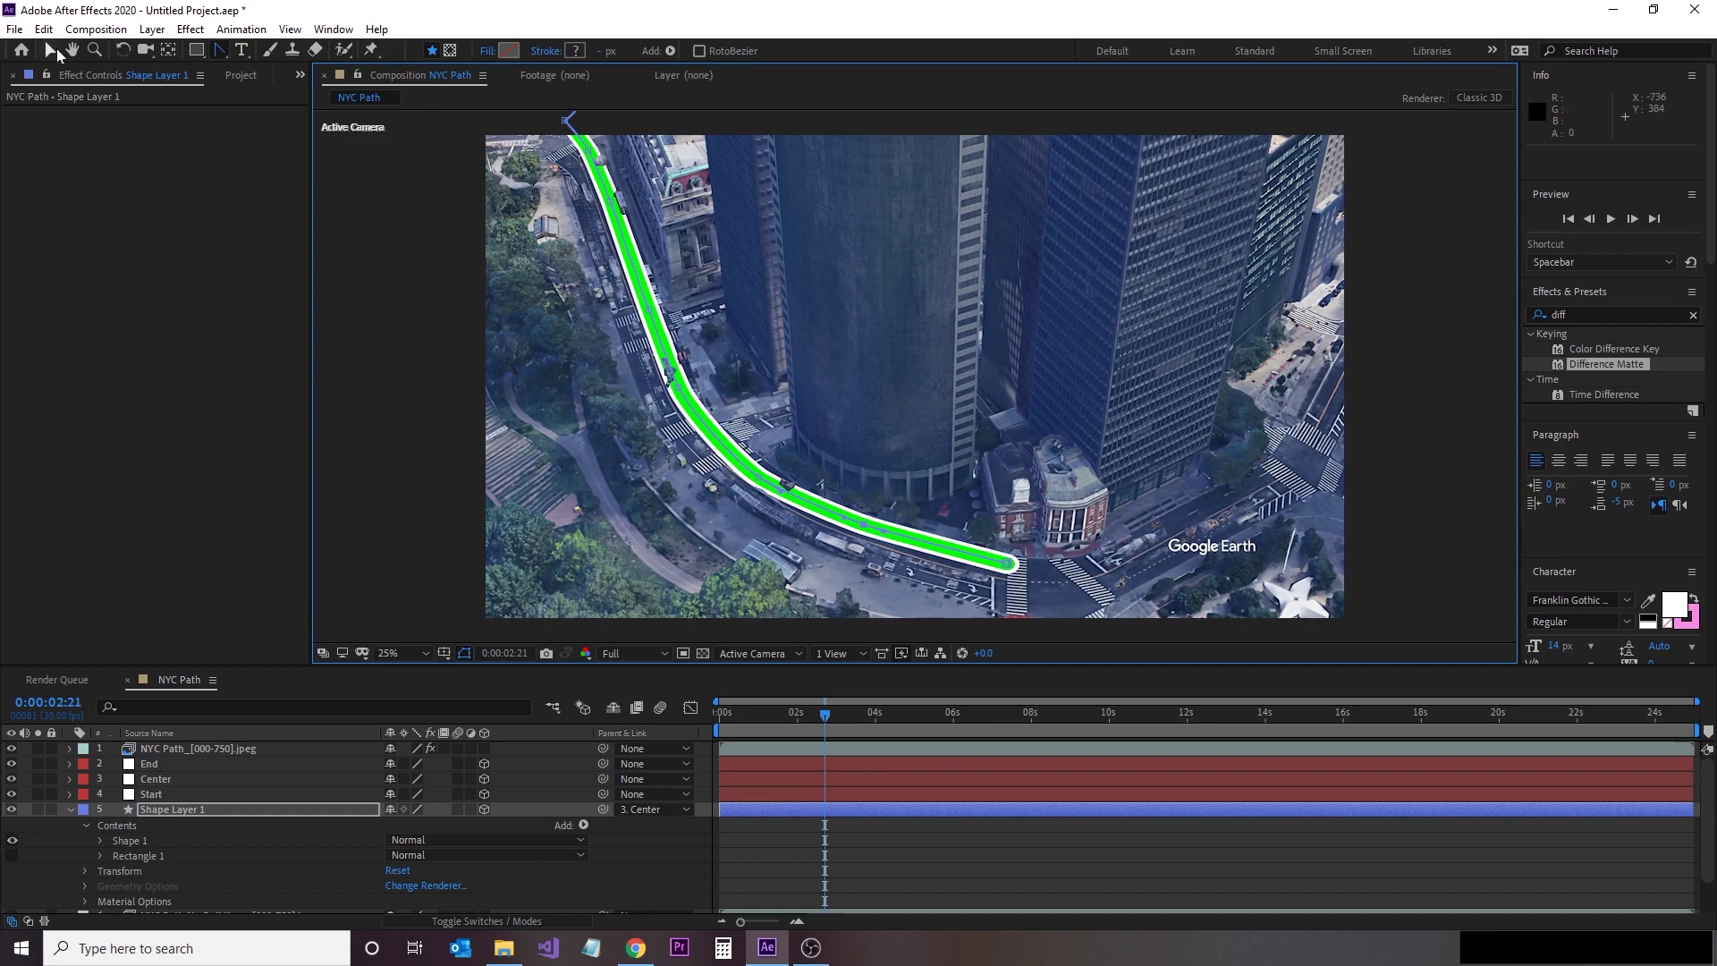
pyautogui.click(52, 51)
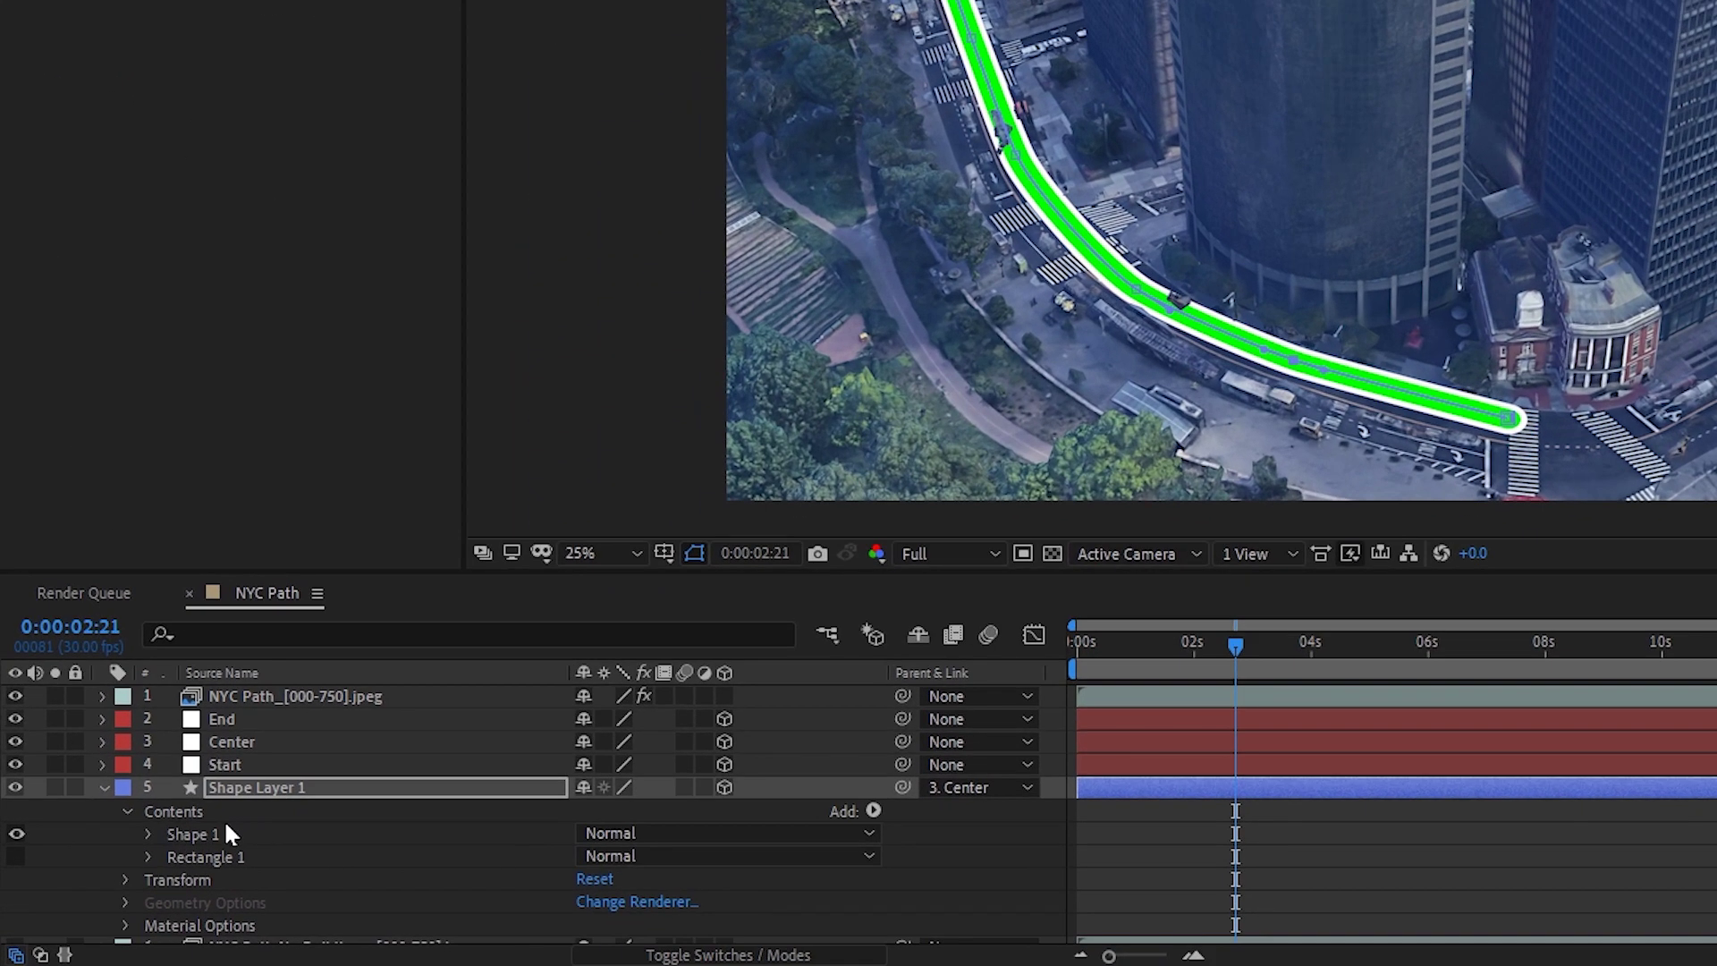
# Step: Add Trim Paths to Shape 1 in Shape Layer 1
pyautogui.click(149, 841)
pyautogui.click(873, 809)
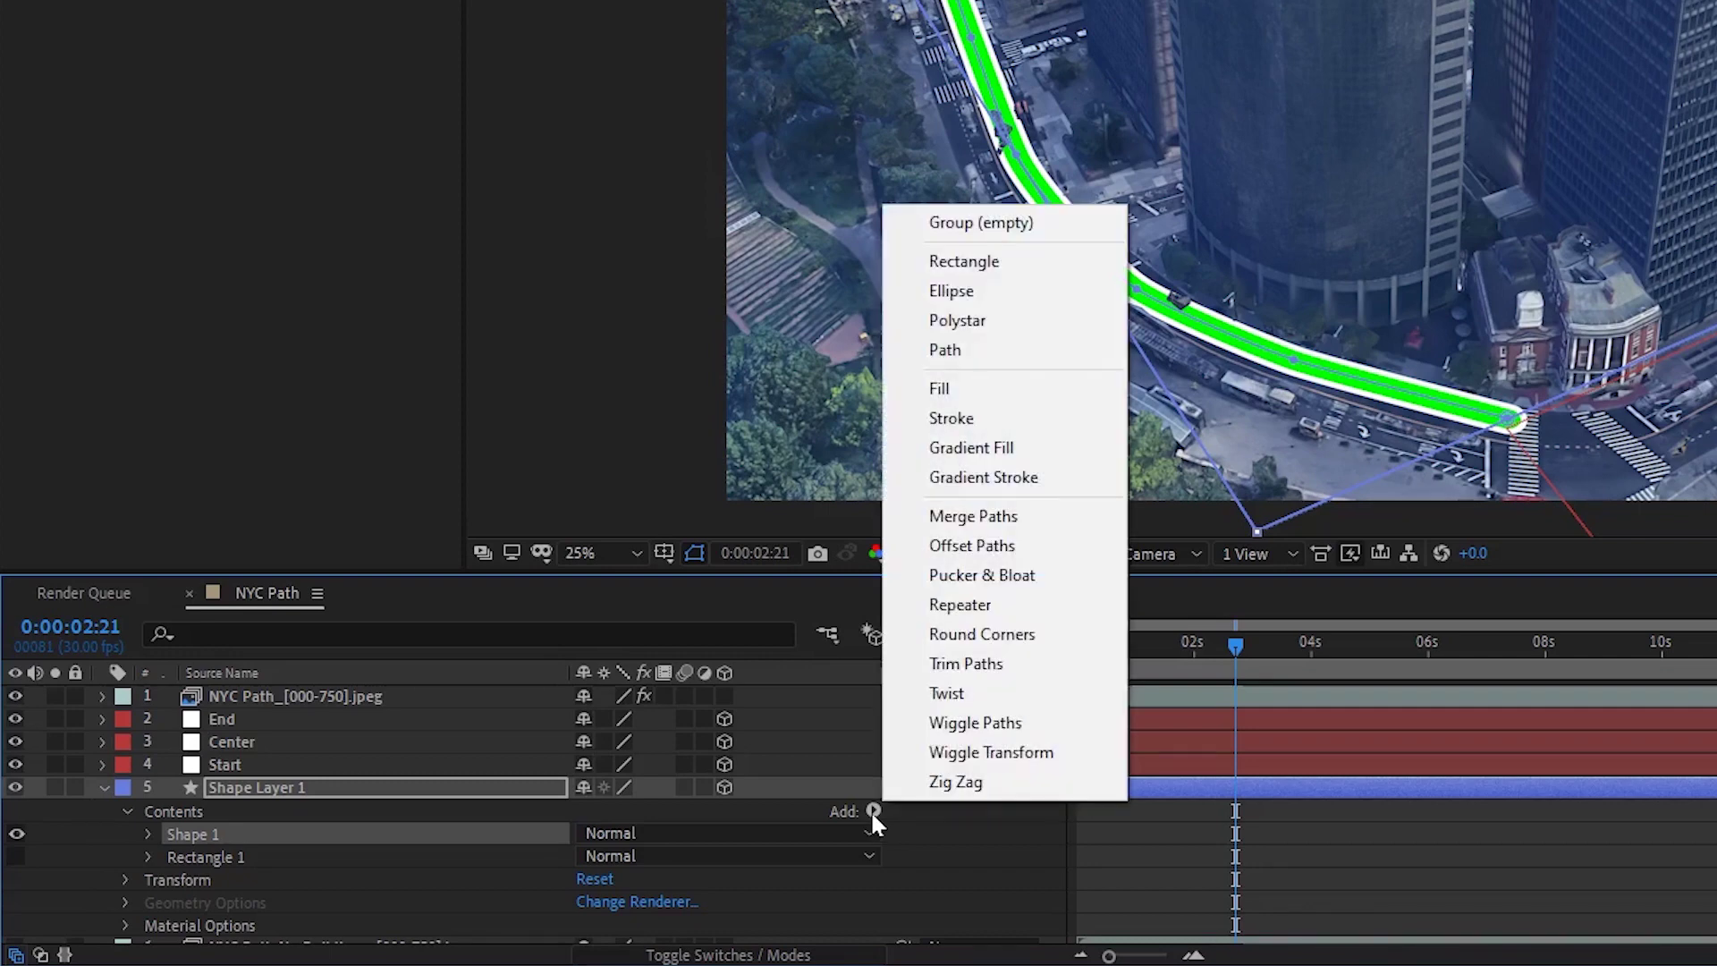
pyautogui.click(966, 665)
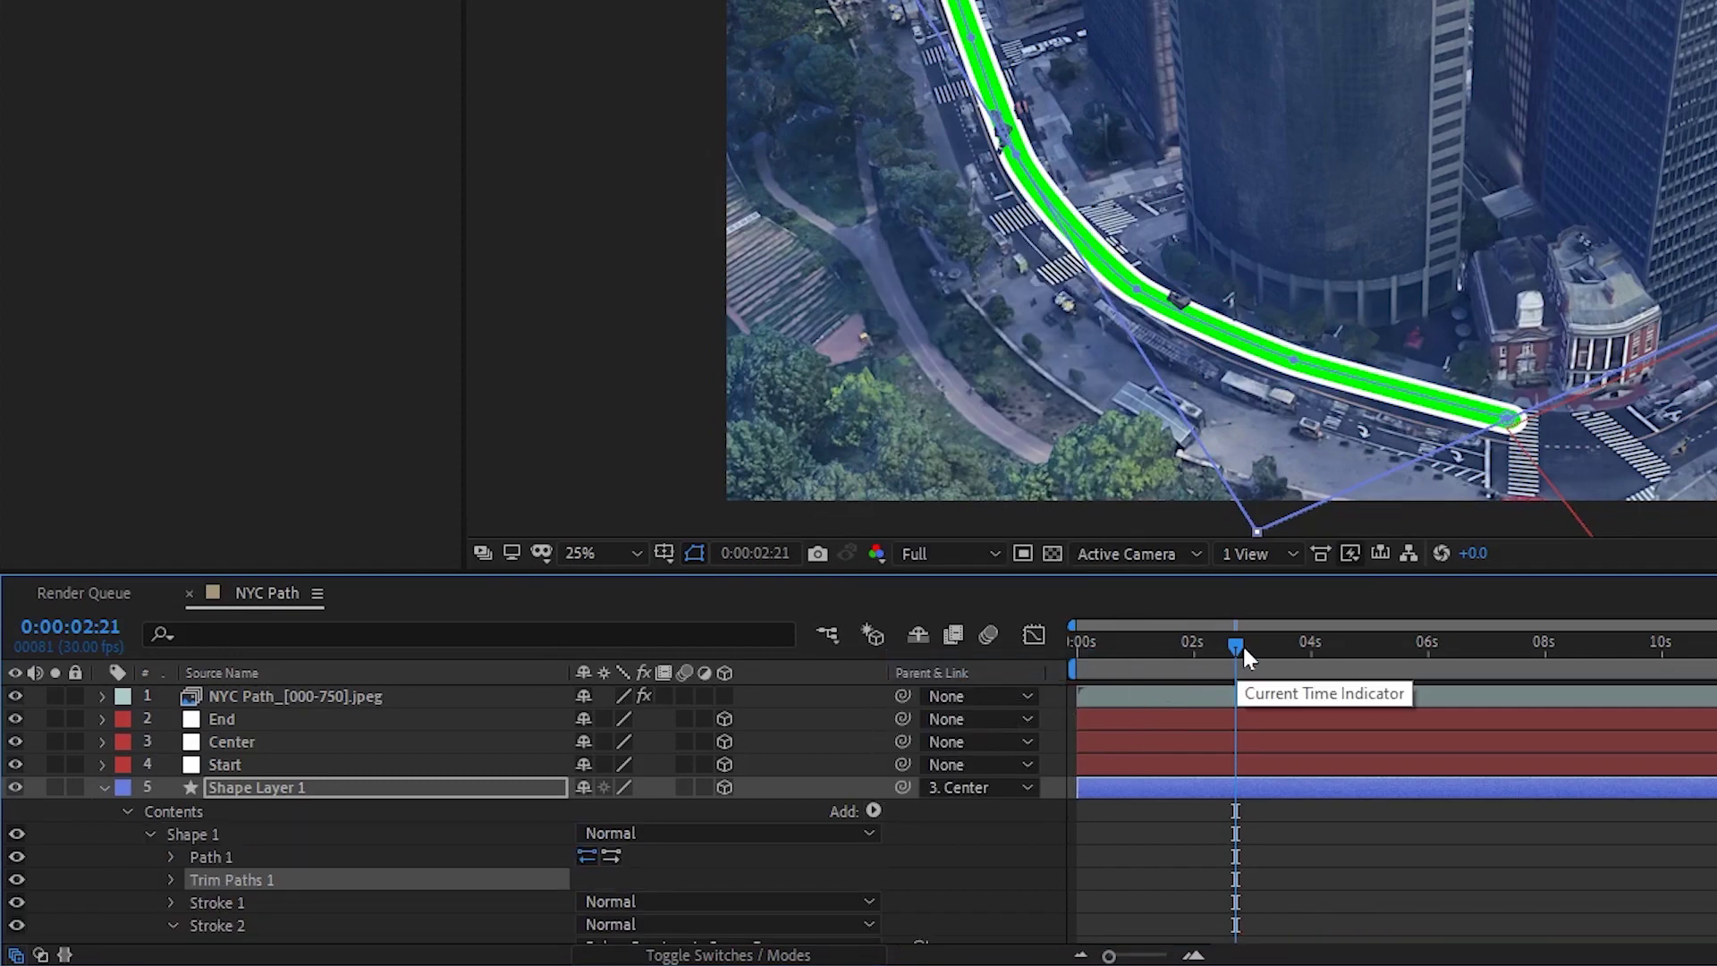
# Step: At 0:00:02:01, enable keyframing on Trim Paths 1's End and set it to 0%
pyautogui.moveTo(1236, 644); pyautogui.dragTo(1197, 653)
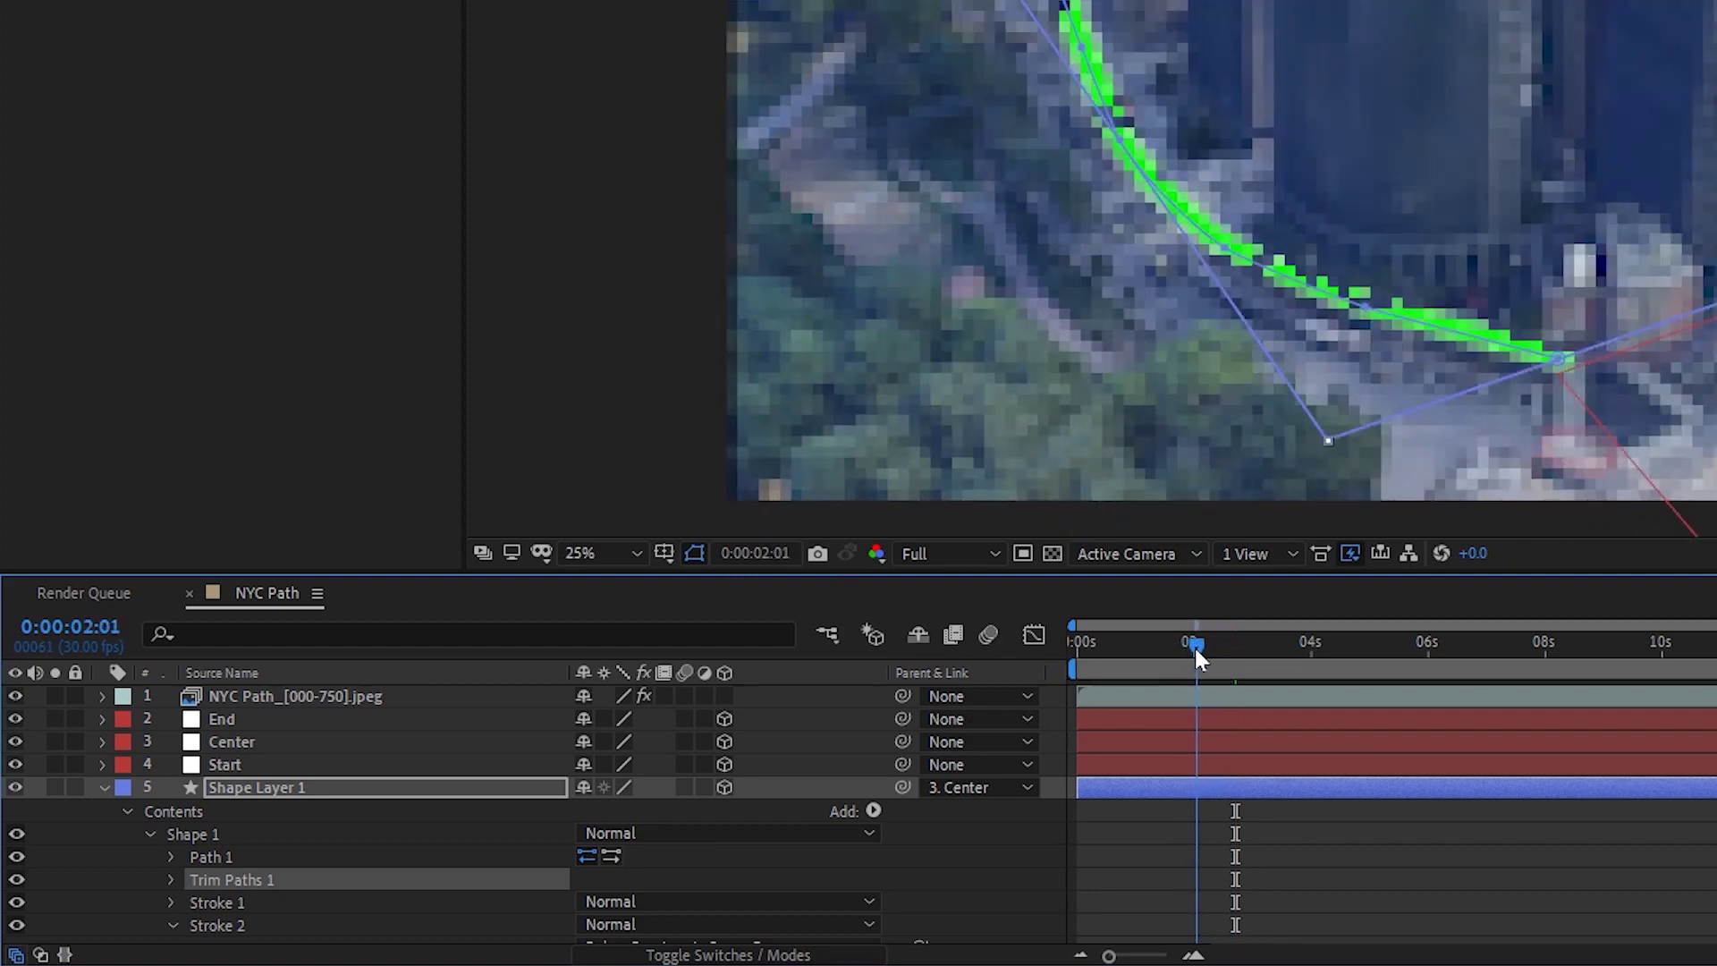
pyautogui.scroll(-2, 1199, 759)
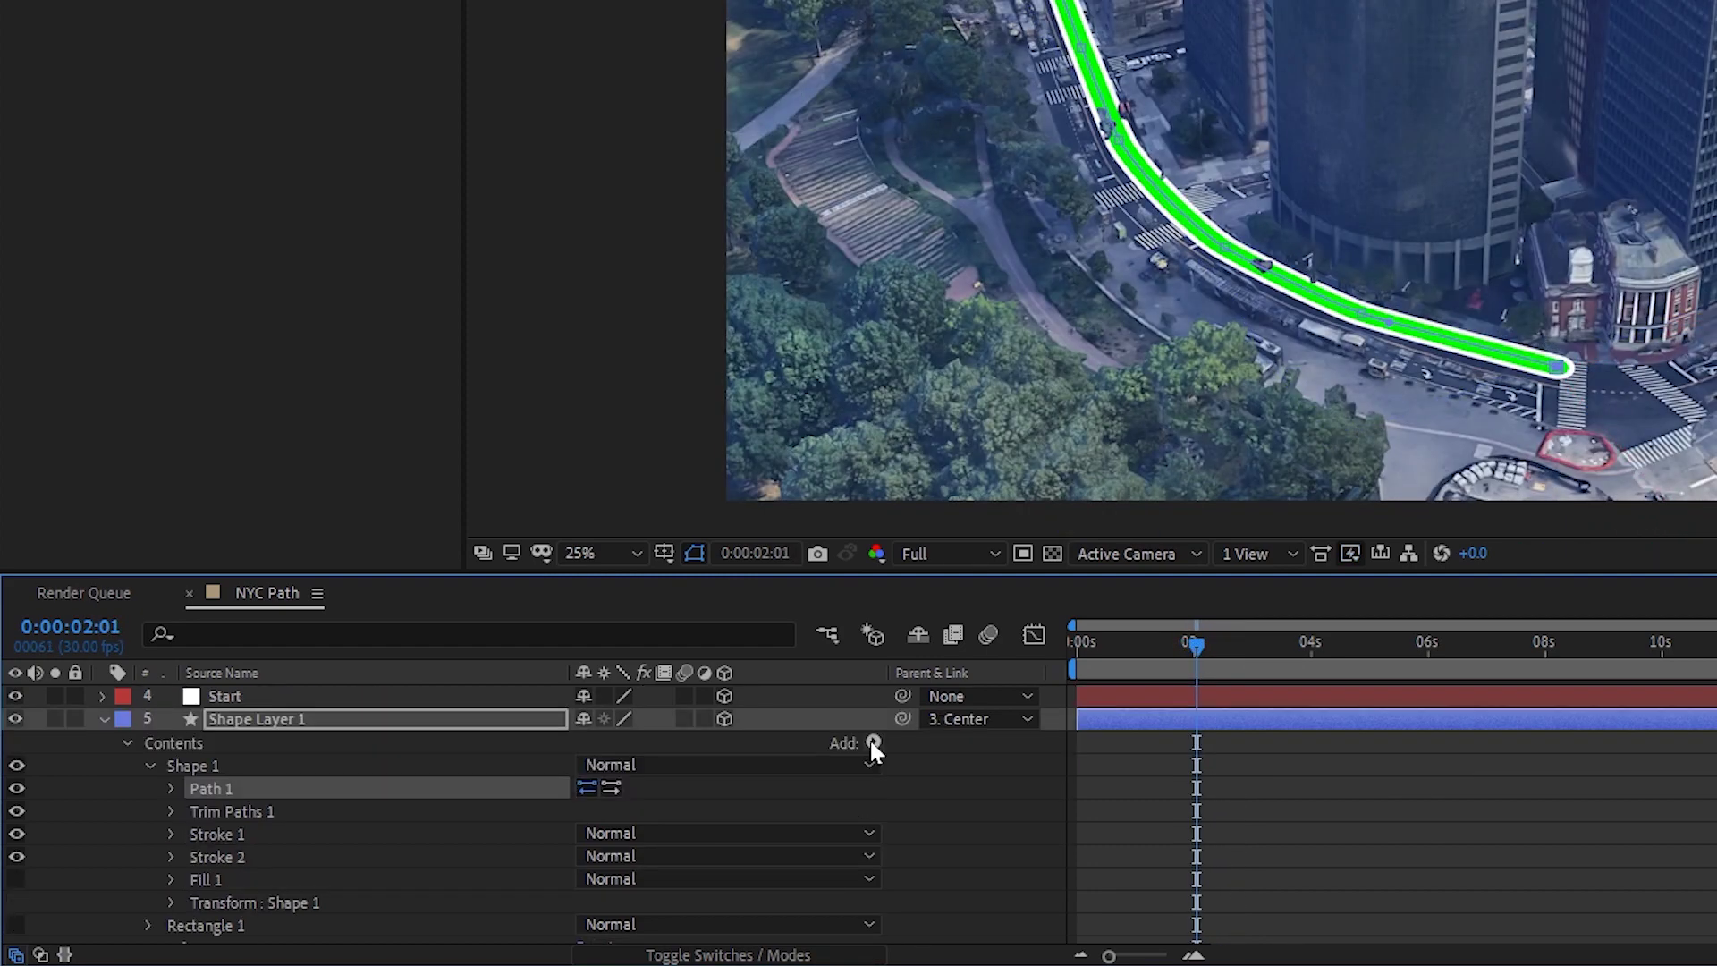
pyautogui.click(170, 811)
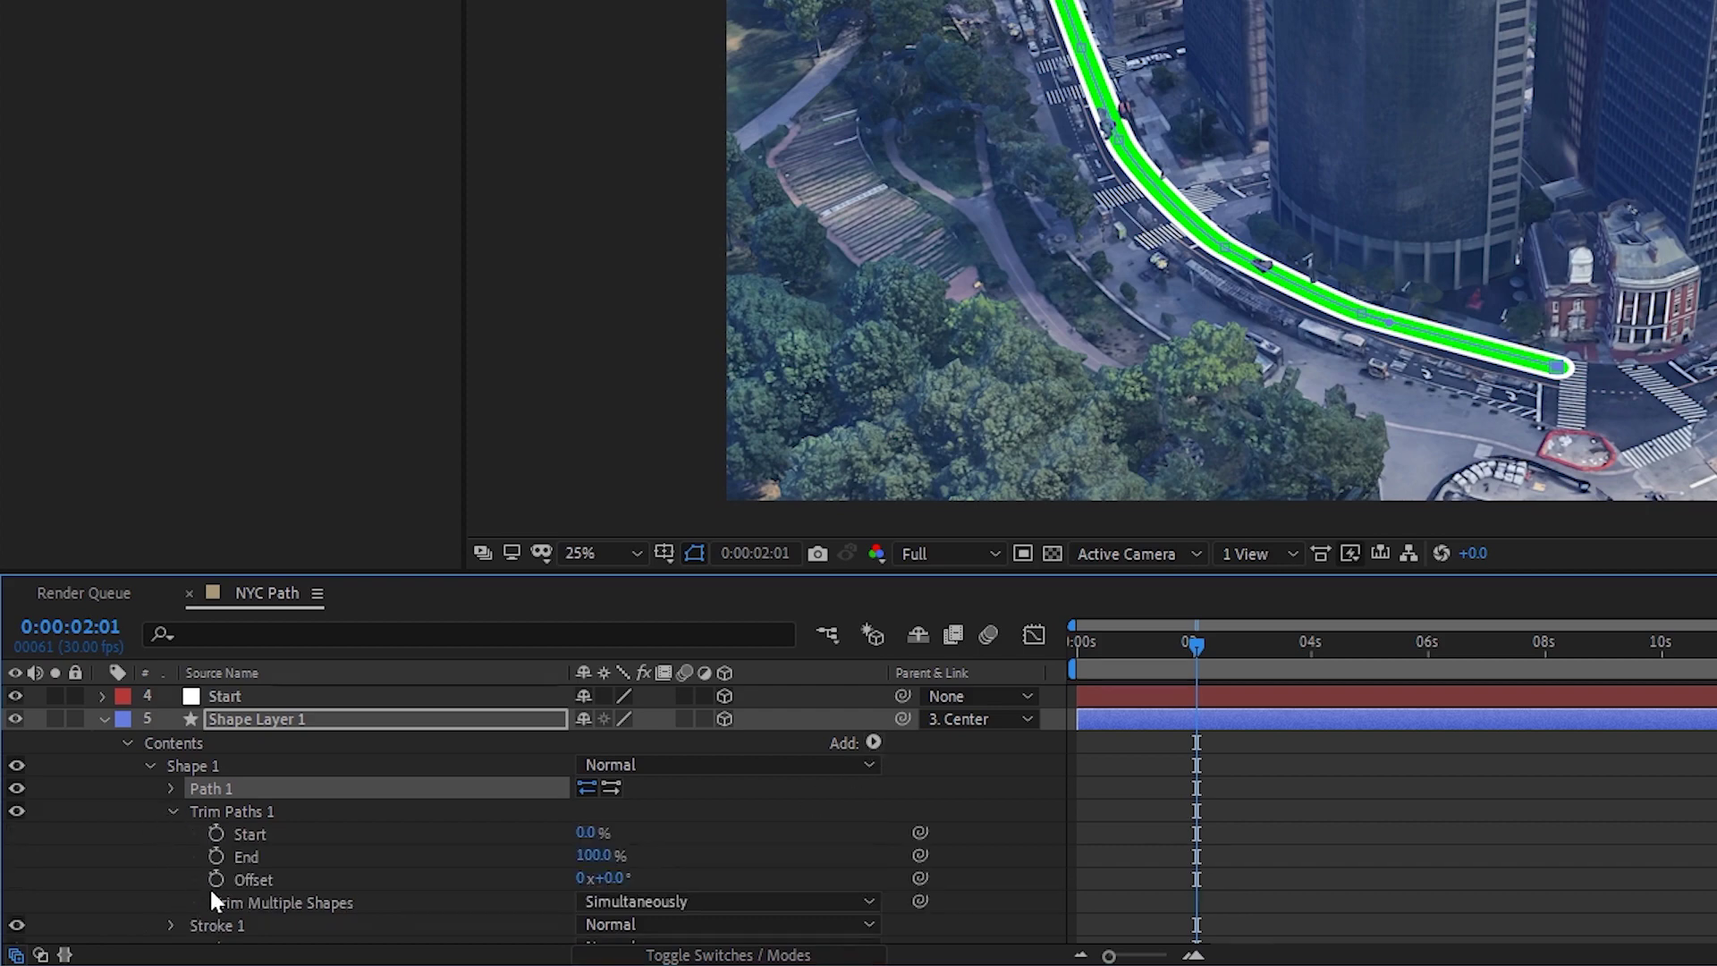
pyautogui.click(217, 851)
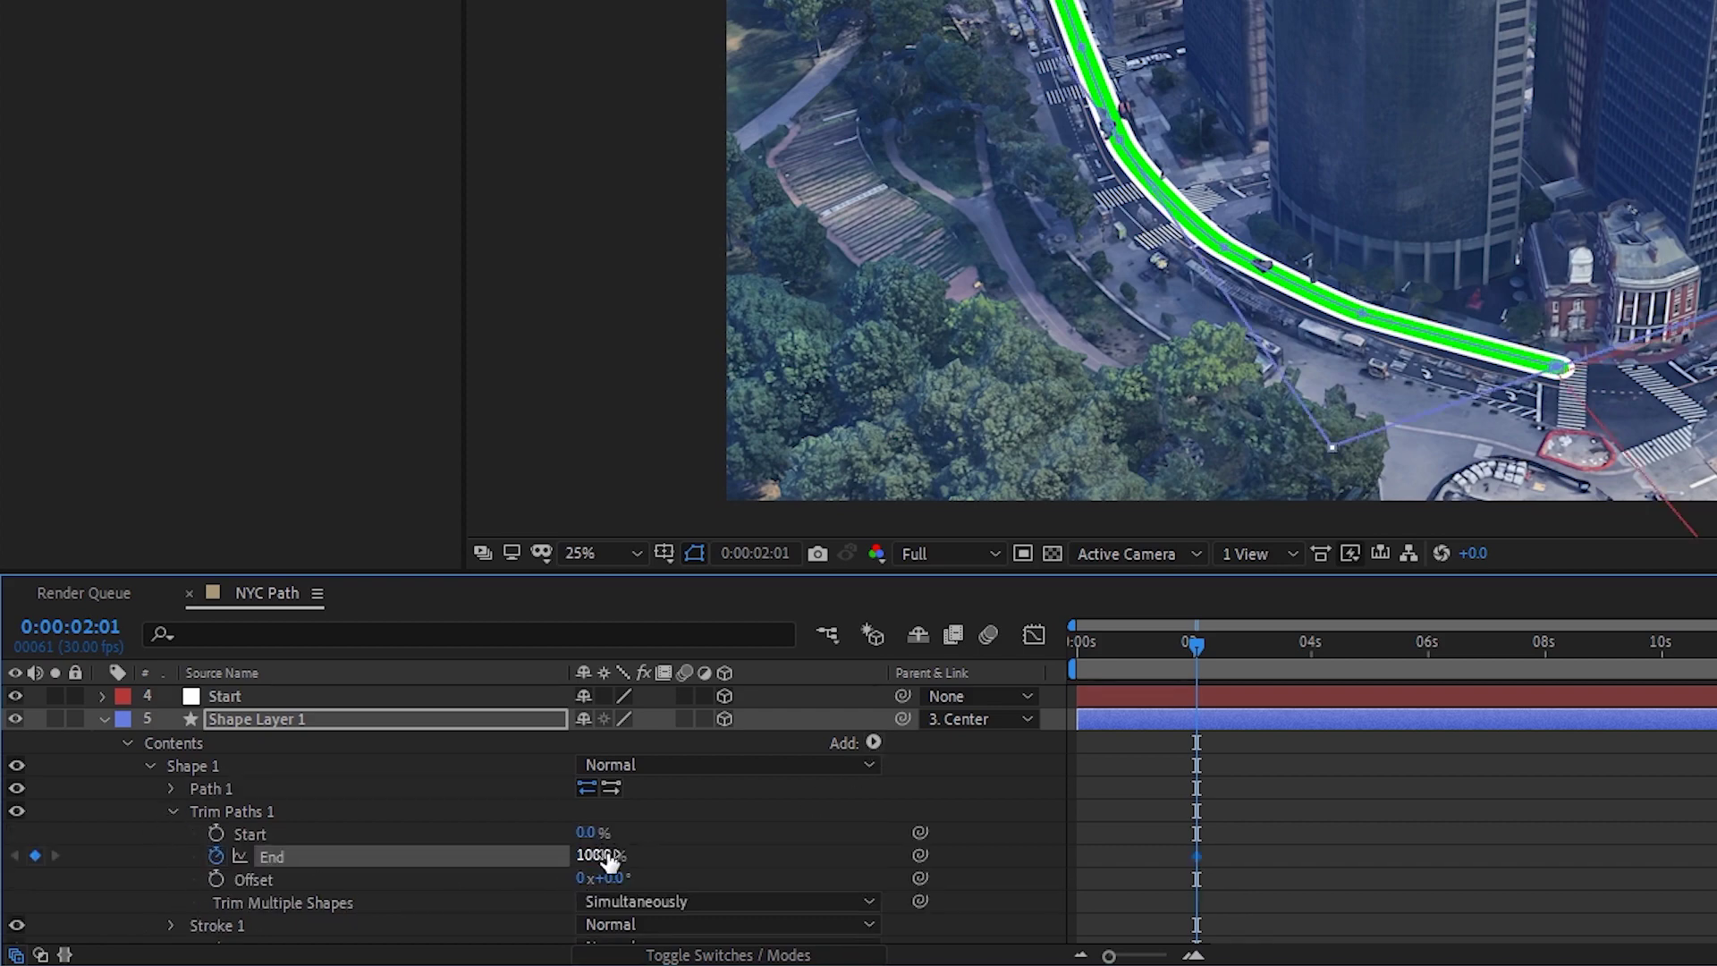
pyautogui.moveTo(598, 856); pyautogui.dragTo(474, 846)
pyautogui.moveTo(587, 856); pyautogui.dragTo(548, 859)
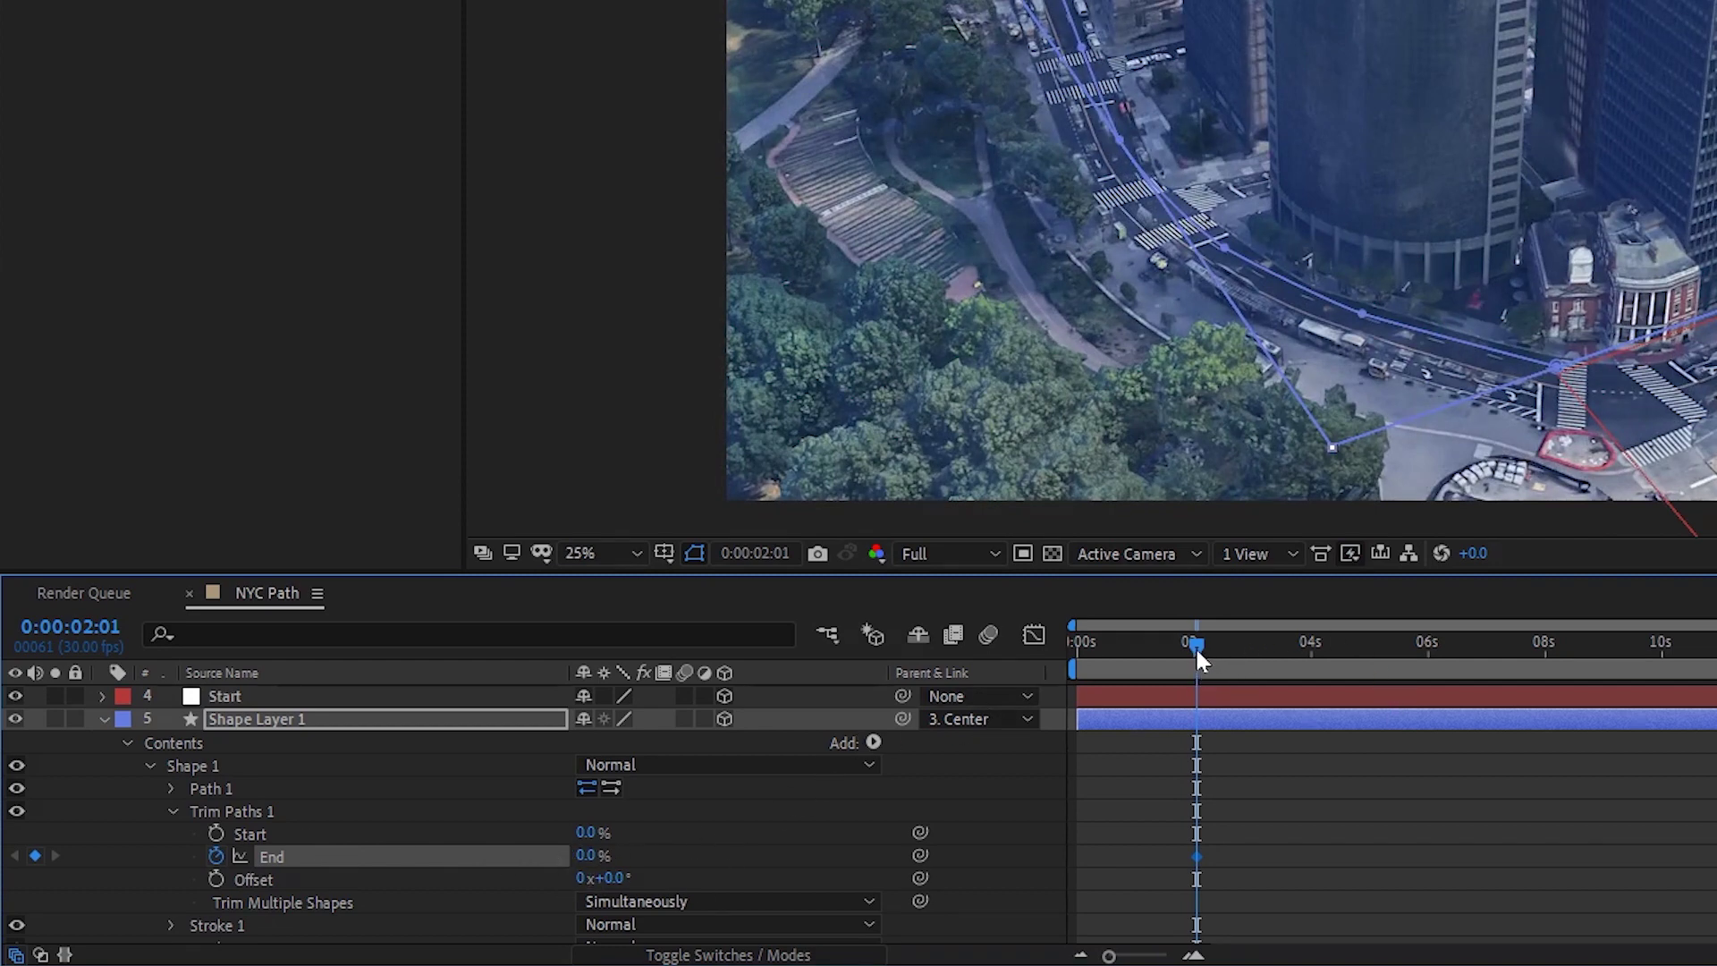
# Step: Keyframe Trim Paths 1's End at 8% at 0:00:02:29 and 19% at 0:00:04:03
pyautogui.moveTo(1194, 646); pyautogui.dragTo(1250, 659)
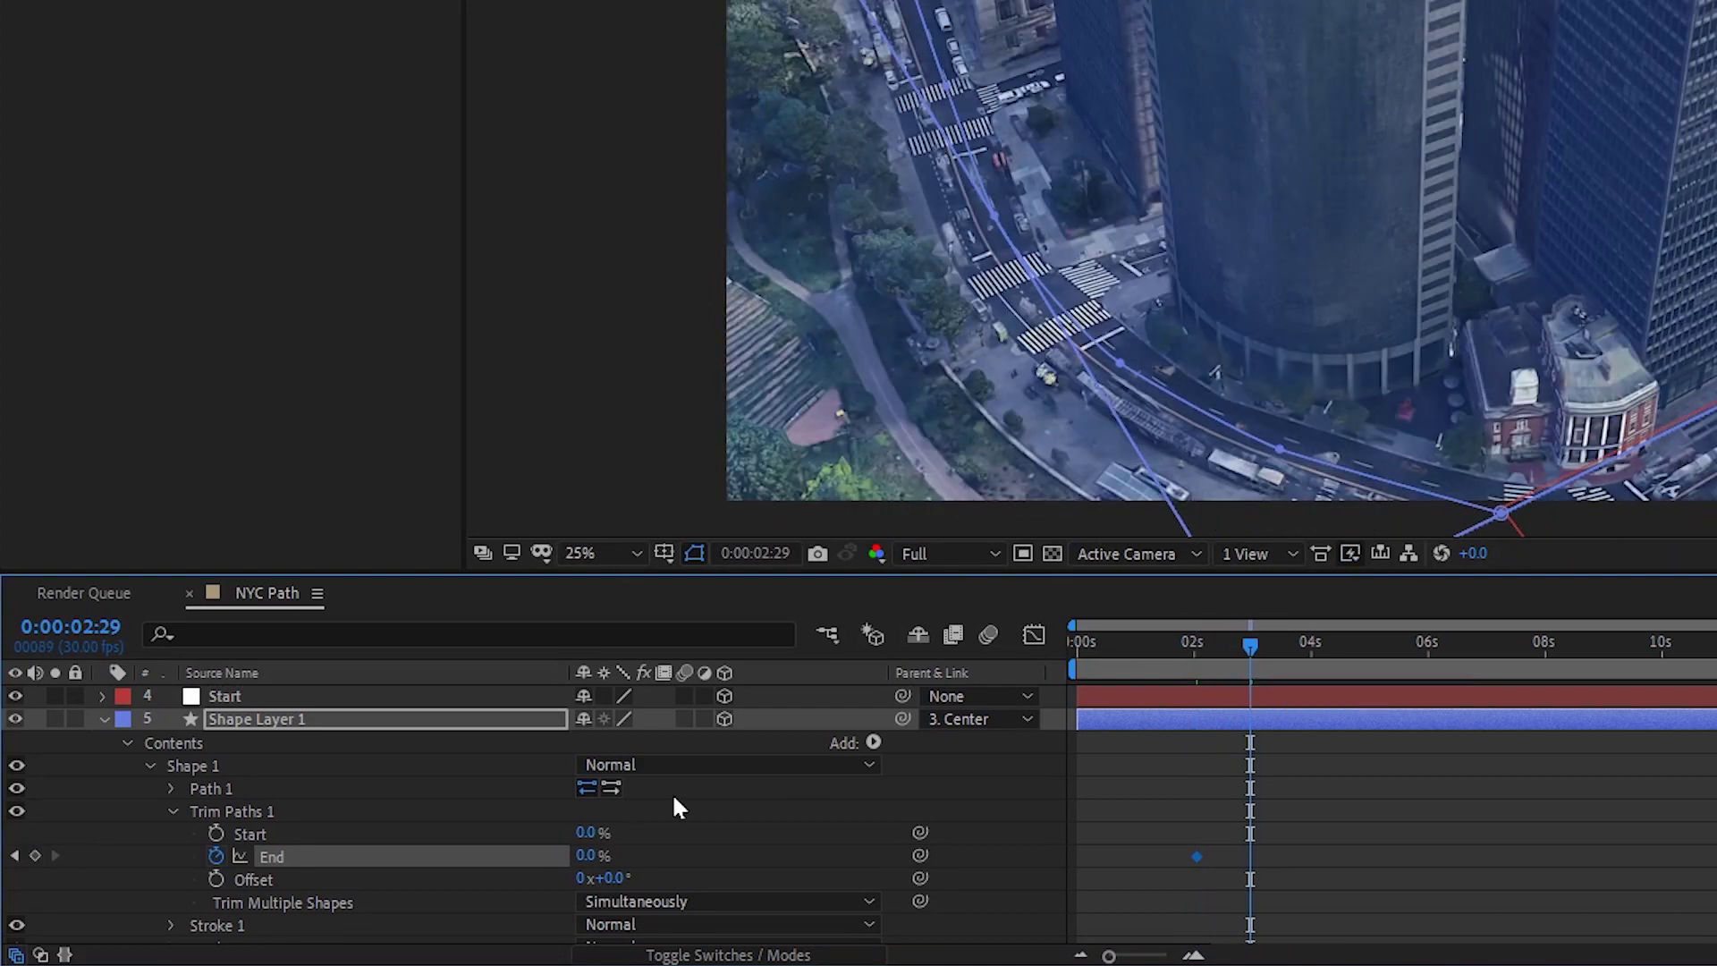
pyautogui.moveTo(590, 856)
pyautogui.mouseDown()
pyautogui.moveTo(617, 856)
pyautogui.moveTo(597, 856)
pyautogui.mouseUp()
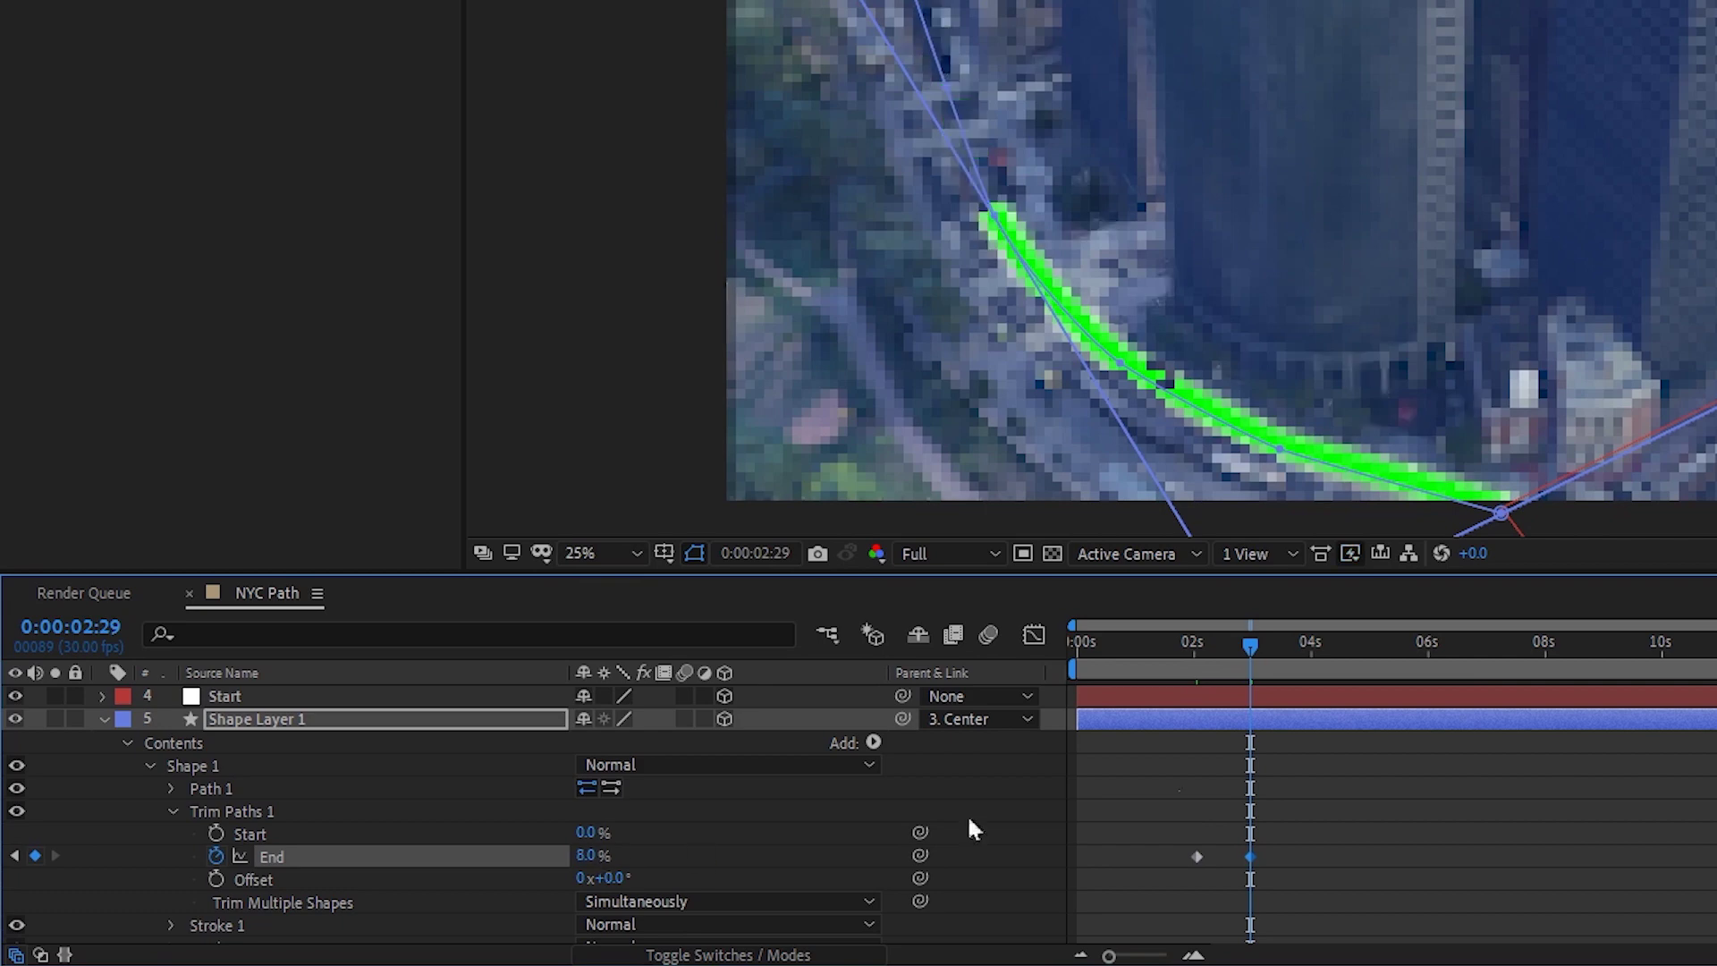
pyautogui.moveTo(1249, 641); pyautogui.dragTo(1317, 651)
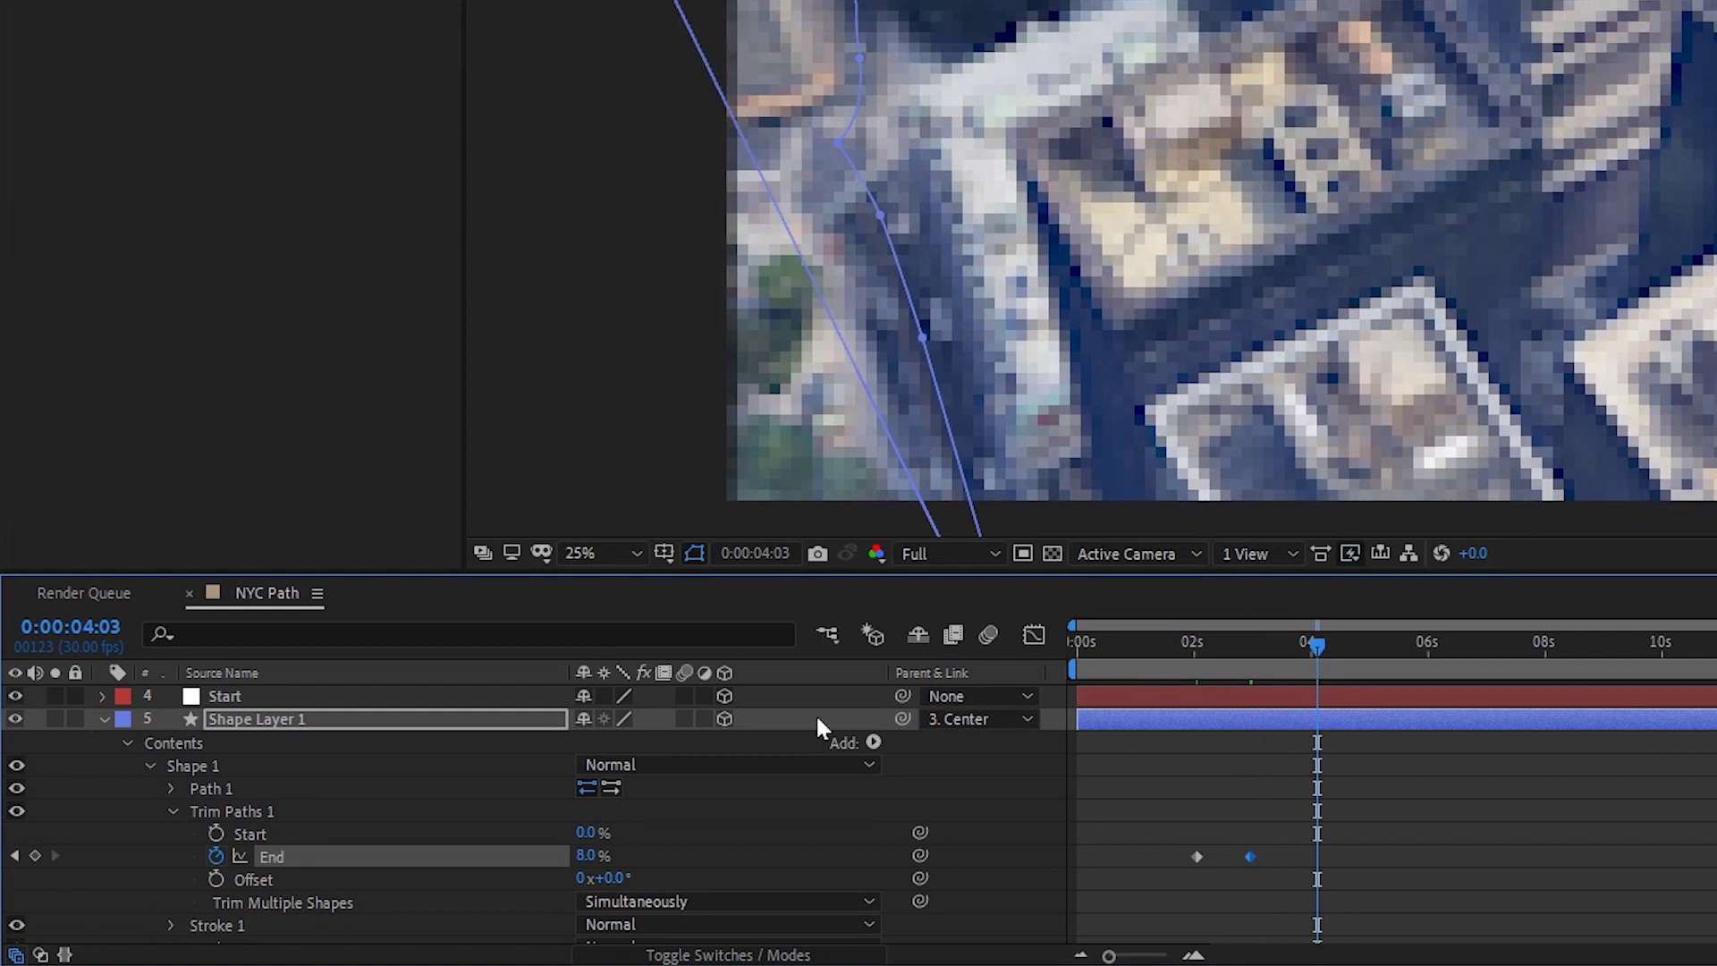
pyautogui.moveTo(594, 857); pyautogui.dragTo(606, 855)
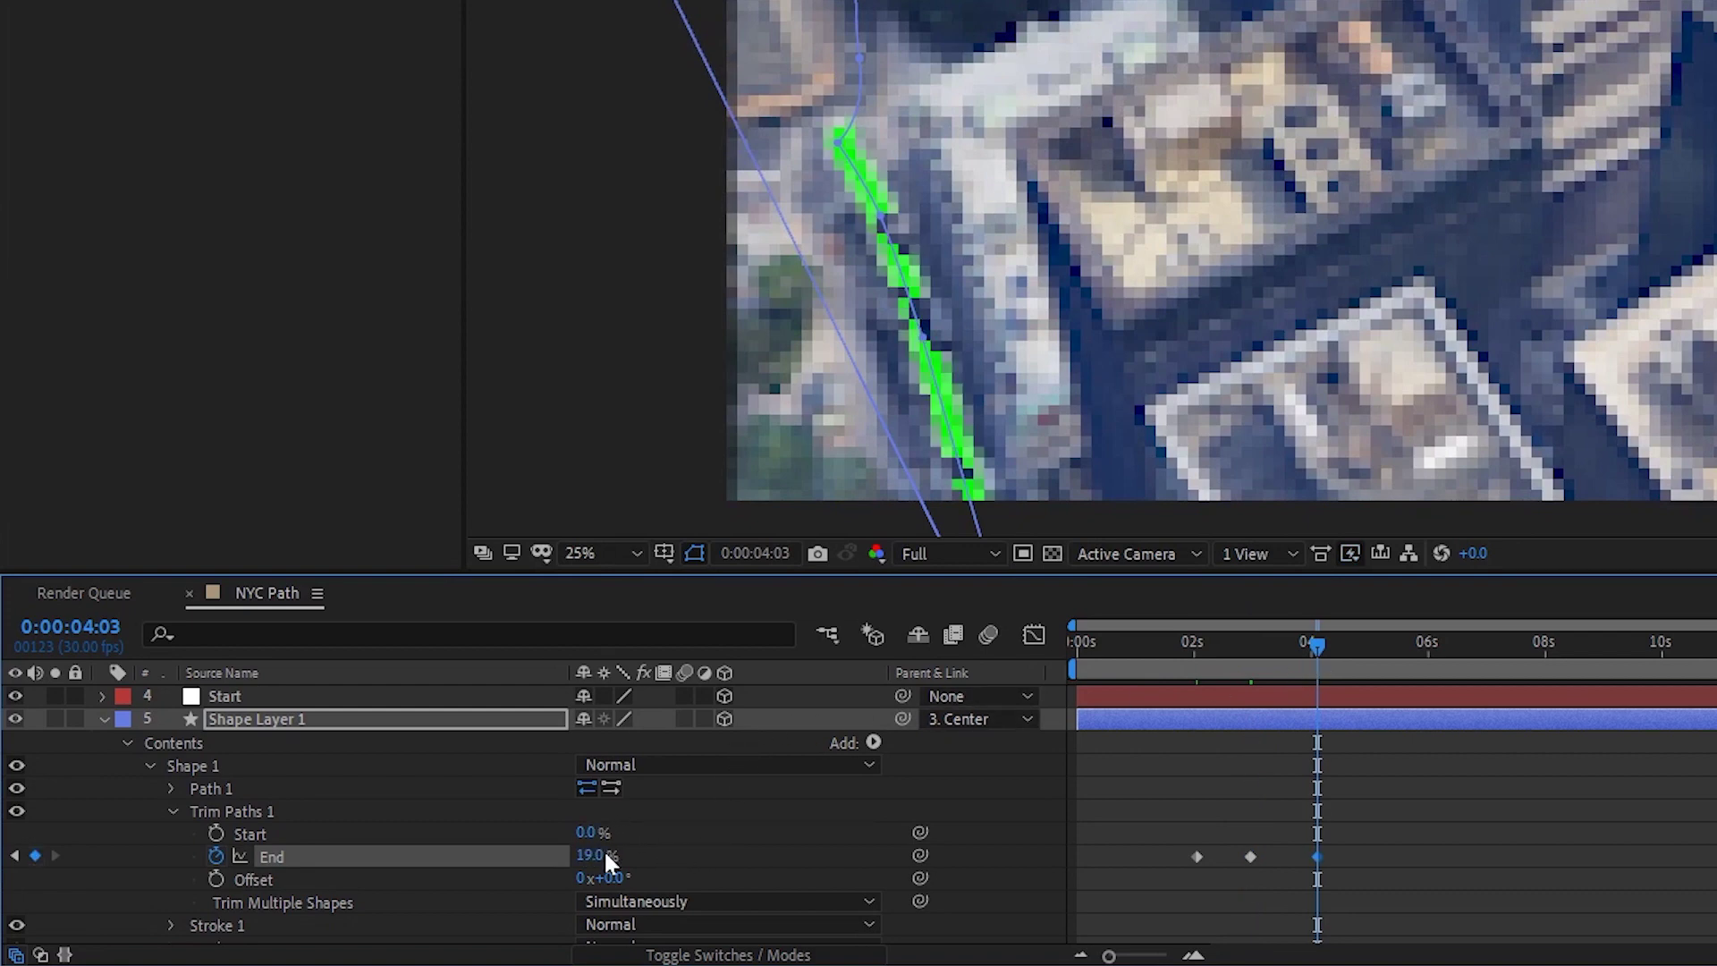
# Step: Keyframe increasing Trim Paths End values roughly every second so the path's tip follows the camera, reaching 64% at 0:00:10:05
pyautogui.moveTo(1366, 641); pyautogui.dragTo(1389, 675)
pyautogui.moveTo(592, 854); pyautogui.dragTo(604, 854)
pyautogui.moveTo(1392, 651); pyautogui.dragTo(1443, 659)
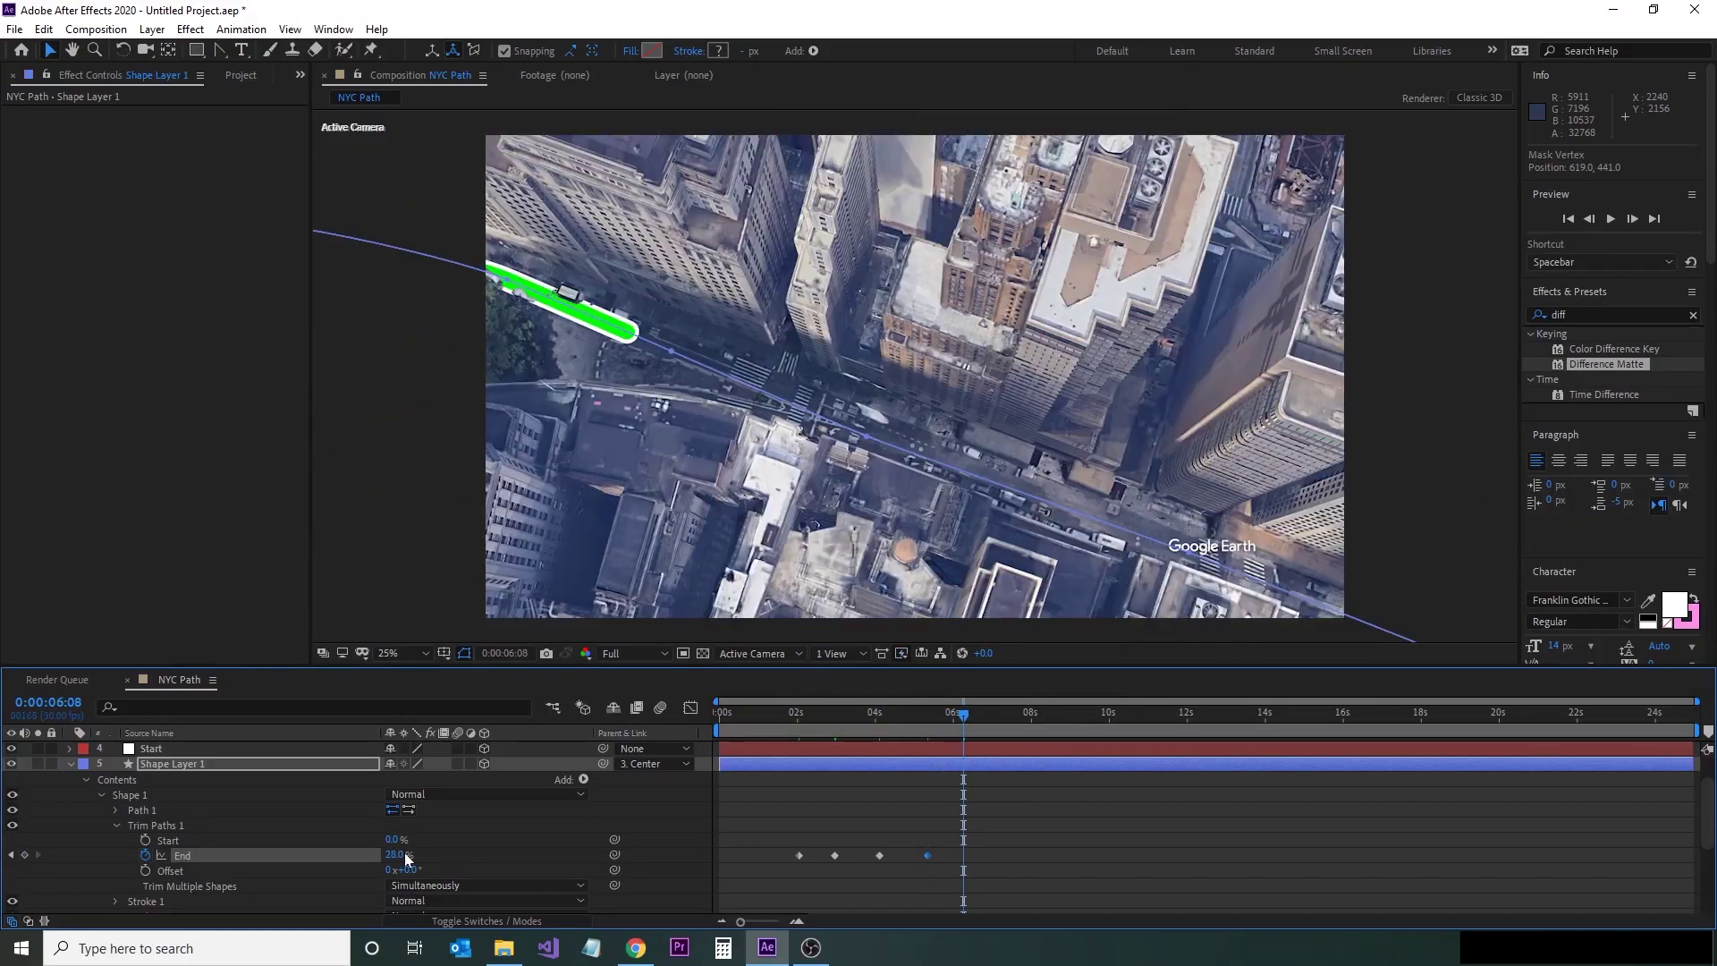
pyautogui.moveTo(964, 714); pyautogui.dragTo(1000, 728)
pyautogui.moveTo(395, 855); pyautogui.dragTo(411, 855)
pyautogui.moveTo(1004, 729); pyautogui.dragTo(1038, 729)
pyautogui.moveTo(394, 855); pyautogui.dragTo(404, 855)
pyautogui.moveTo(1038, 720); pyautogui.dragTo(1077, 722)
pyautogui.moveTo(396, 855); pyautogui.dragTo(406, 855)
pyautogui.moveTo(1078, 722); pyautogui.dragTo(1116, 729)
pyautogui.moveTo(395, 855); pyautogui.dragTo(403, 855)
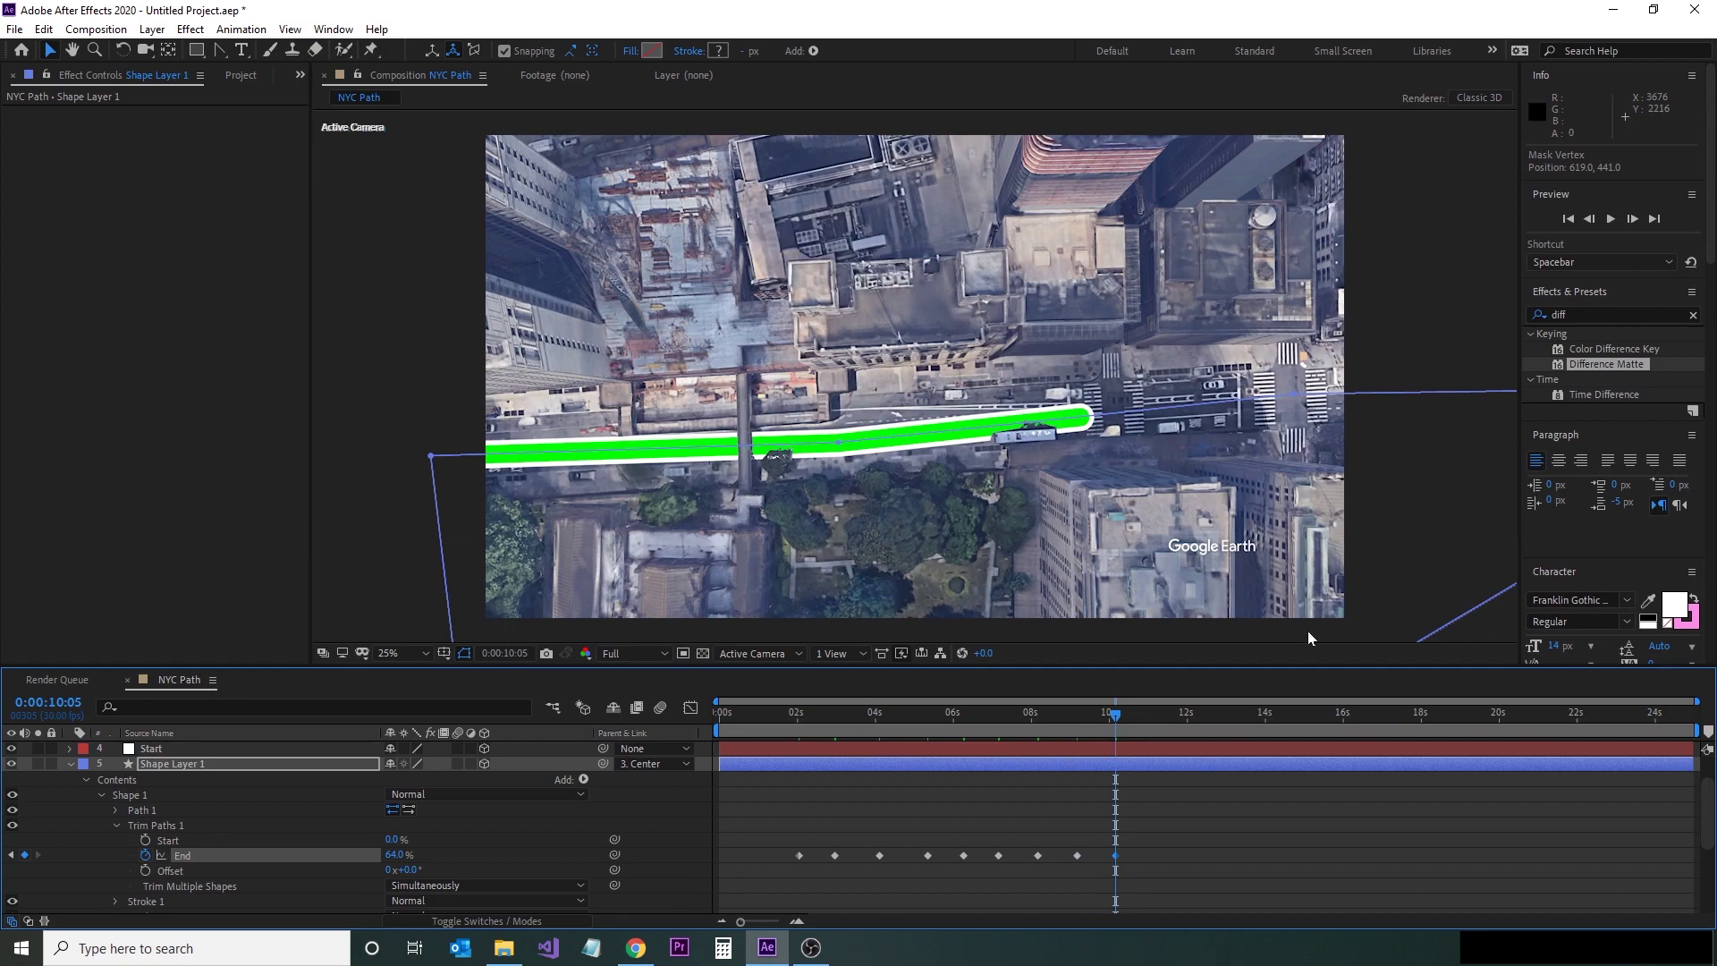
# Step: Raise Trim Paths End with keyframes at 0:00:11:06, 0:00:12:08 (74%) and 0:00:13:06 (77%)
pyautogui.moveTo(1115, 729); pyautogui.dragTo(1156, 729)
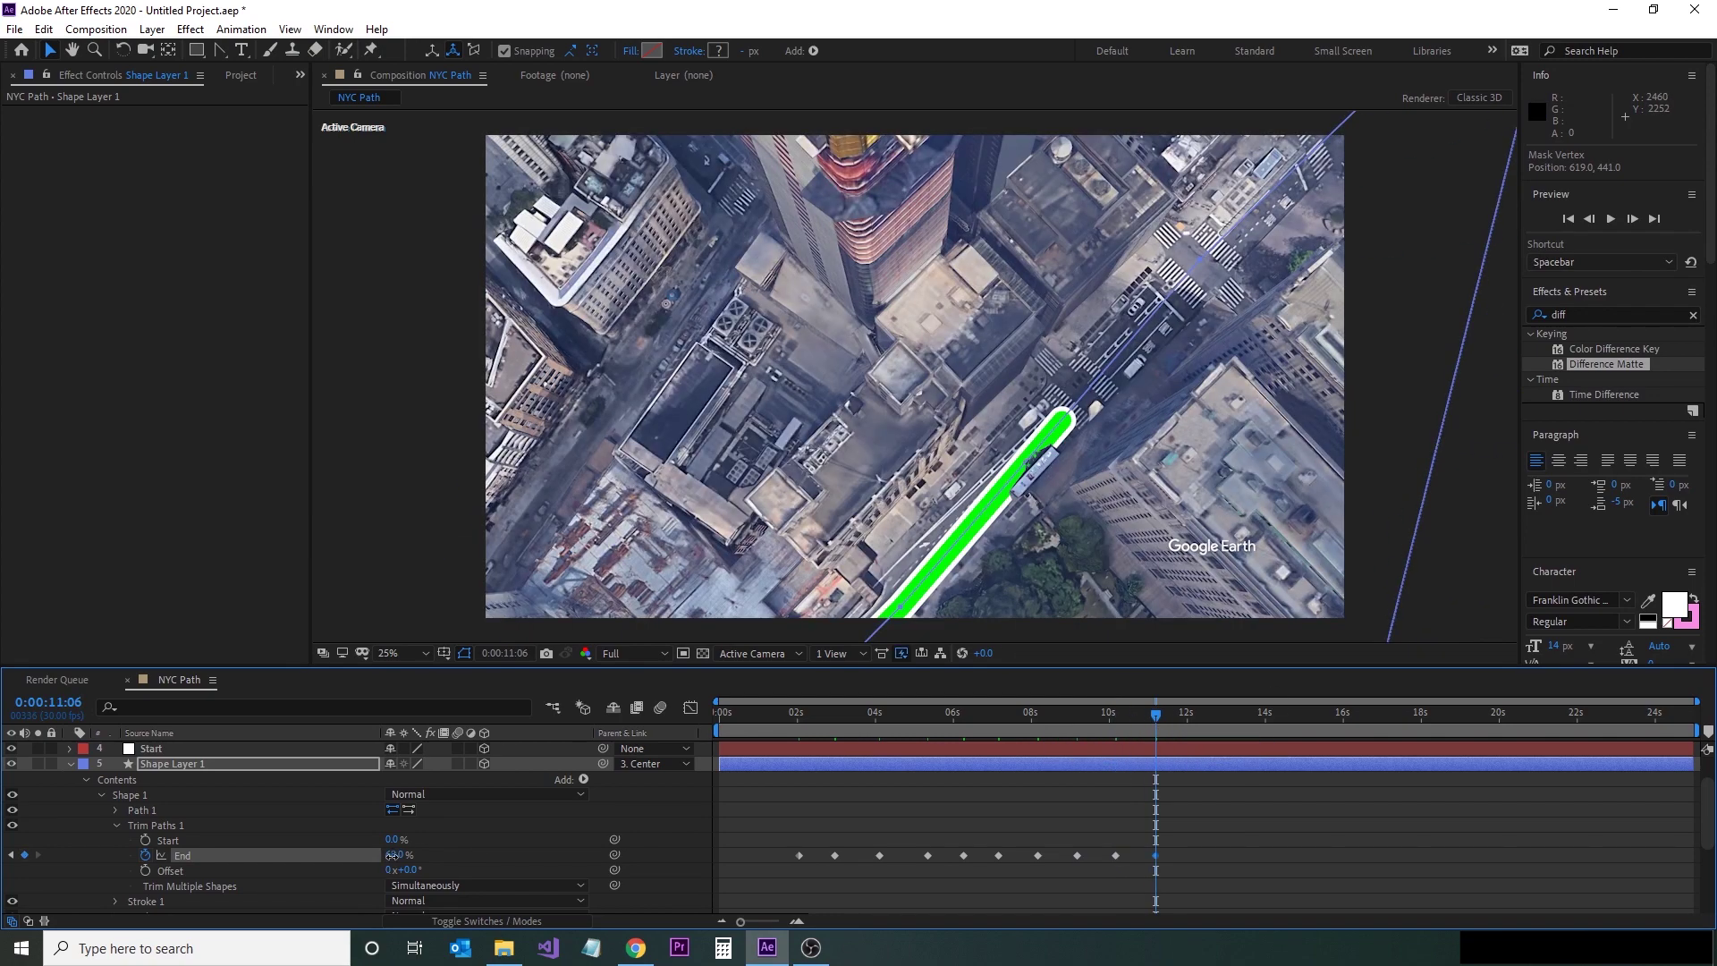
pyautogui.moveTo(394, 855); pyautogui.dragTo(403, 856)
pyautogui.moveTo(1156, 728); pyautogui.dragTo(1198, 729)
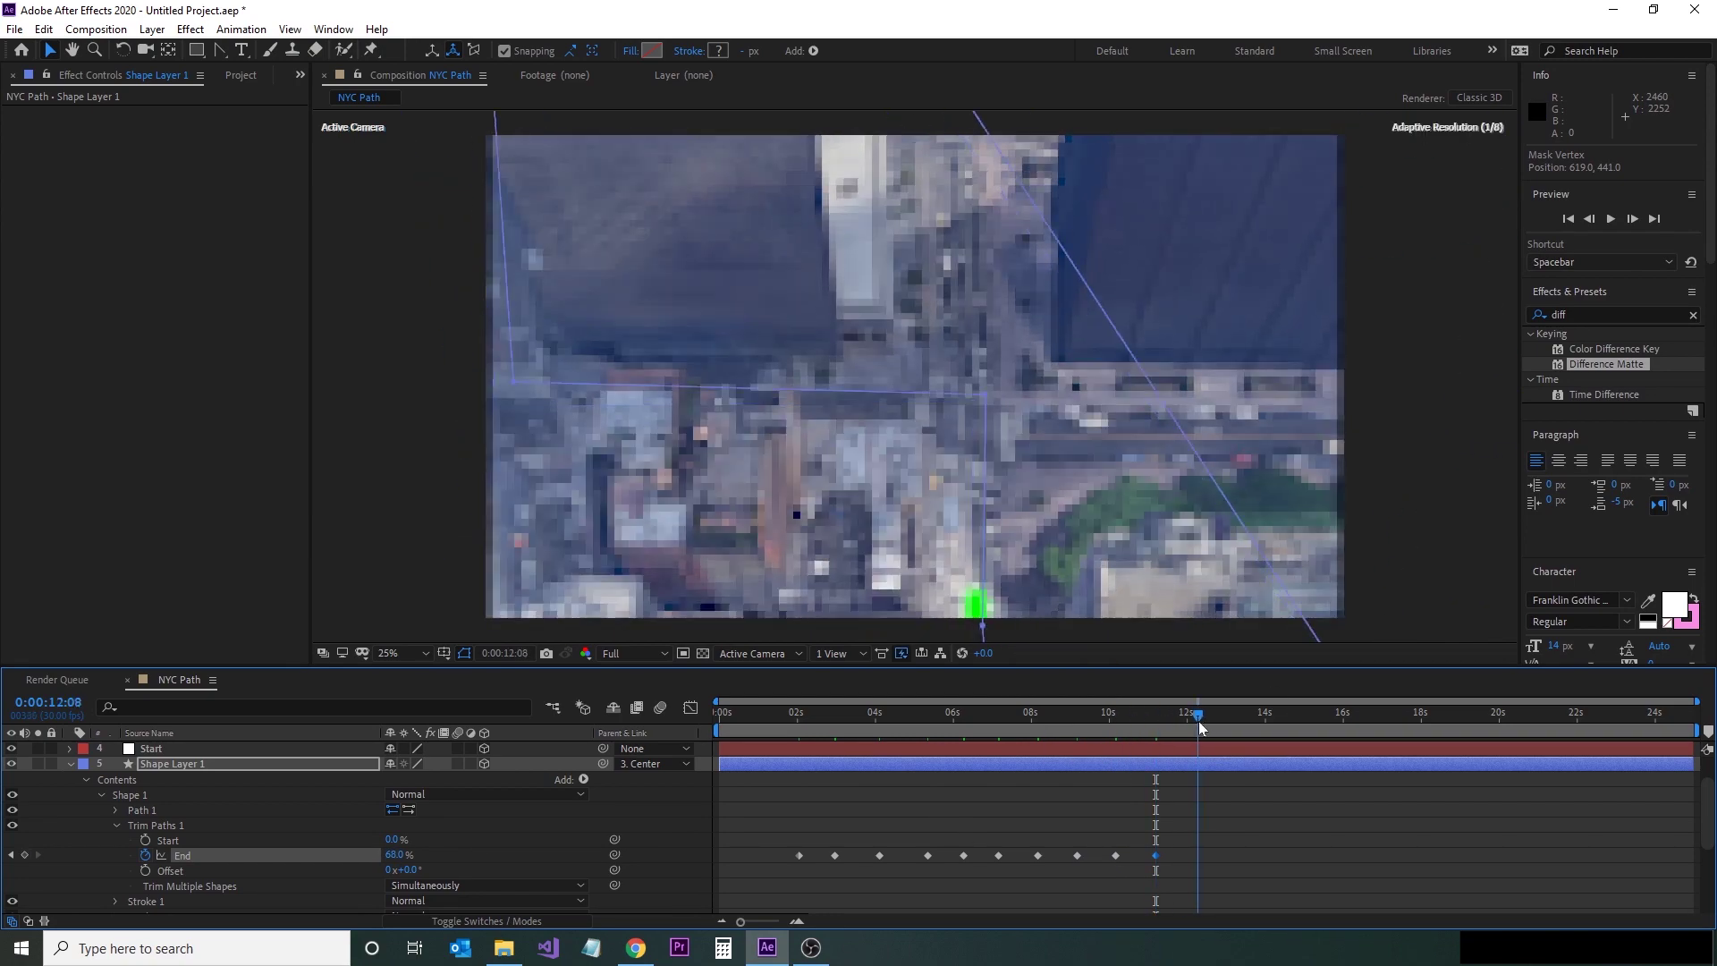
pyautogui.moveTo(396, 855); pyautogui.dragTo(406, 855)
pyautogui.moveTo(1198, 729); pyautogui.dragTo(1234, 729)
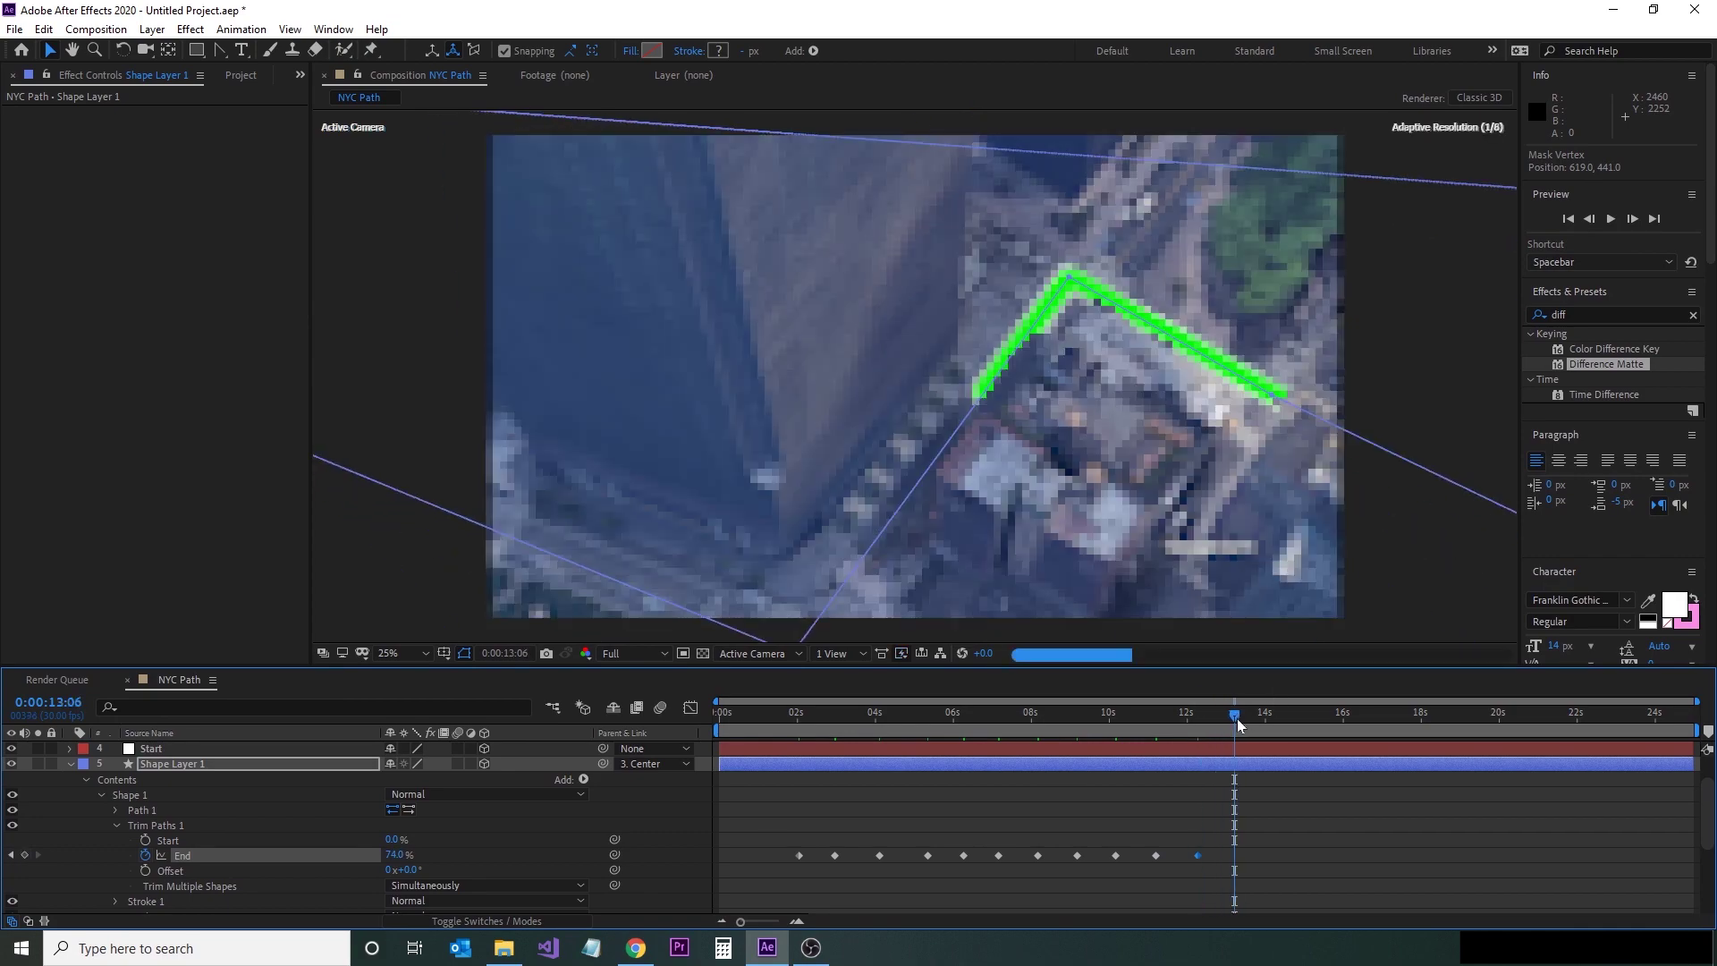
pyautogui.moveTo(397, 857); pyautogui.dragTo(403, 857)
# Step: Keyframe Trim Paths End at 83% at 0:00:14:02 and 93% at 0:00:15:25
pyautogui.moveTo(1234, 729); pyautogui.dragTo(1267, 729)
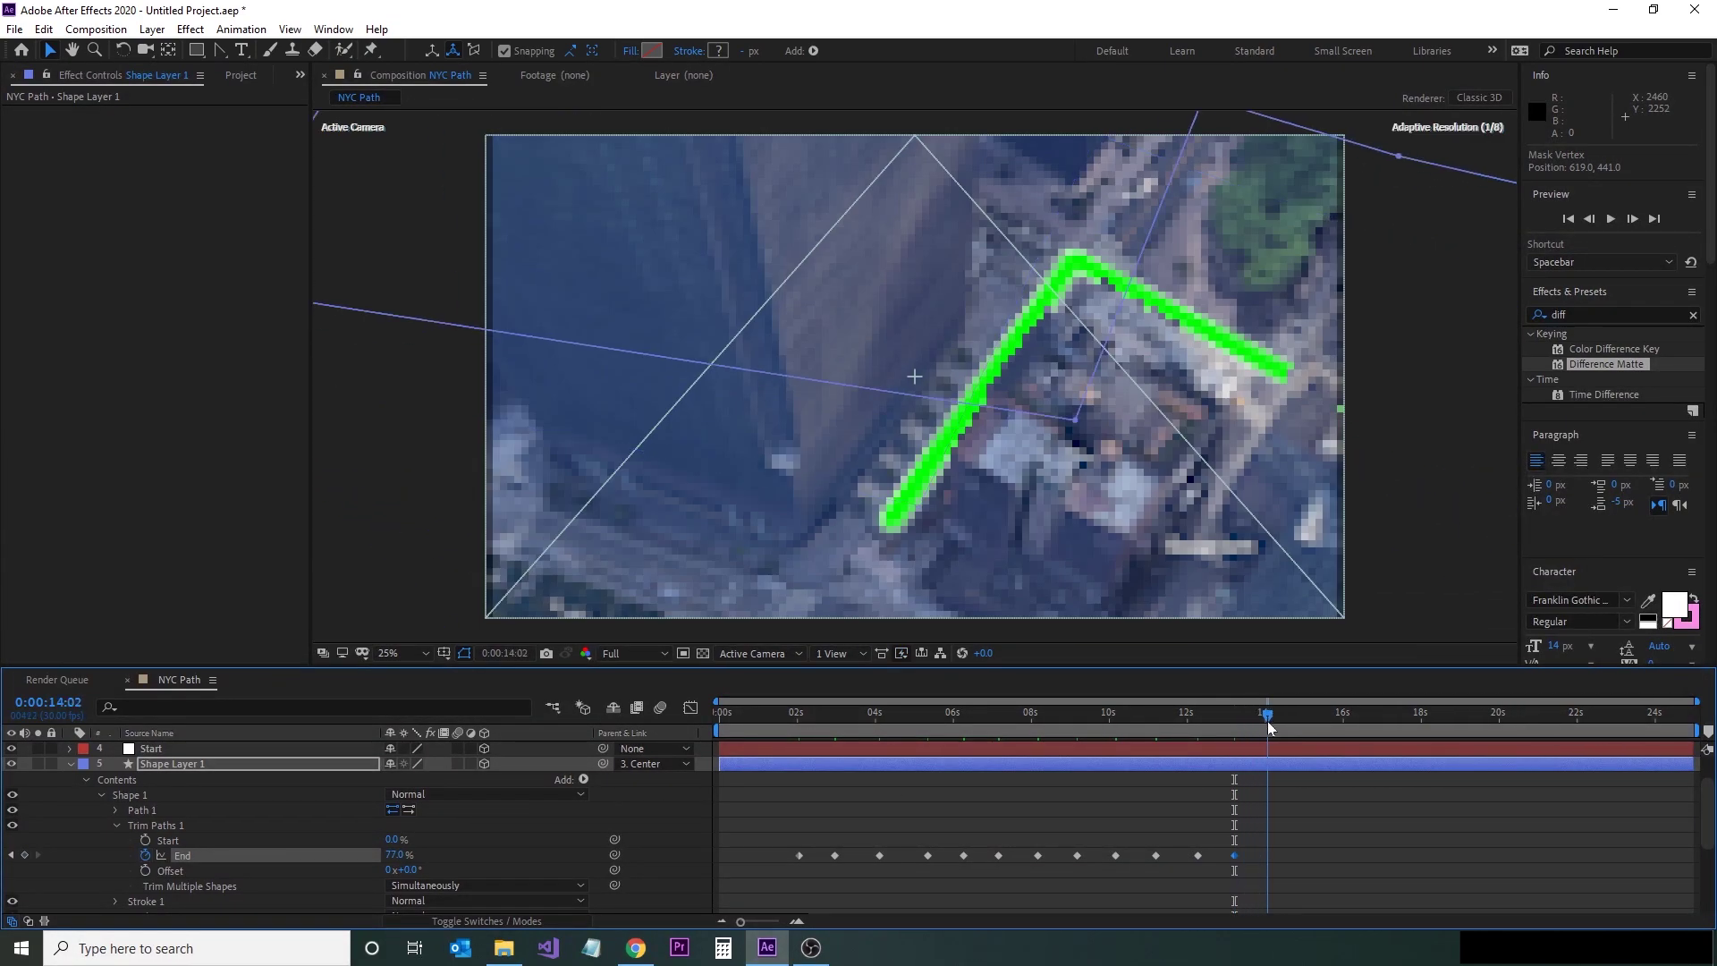
pyautogui.moveTo(396, 855); pyautogui.dragTo(409, 855)
pyautogui.moveTo(1268, 729); pyautogui.dragTo(1336, 729)
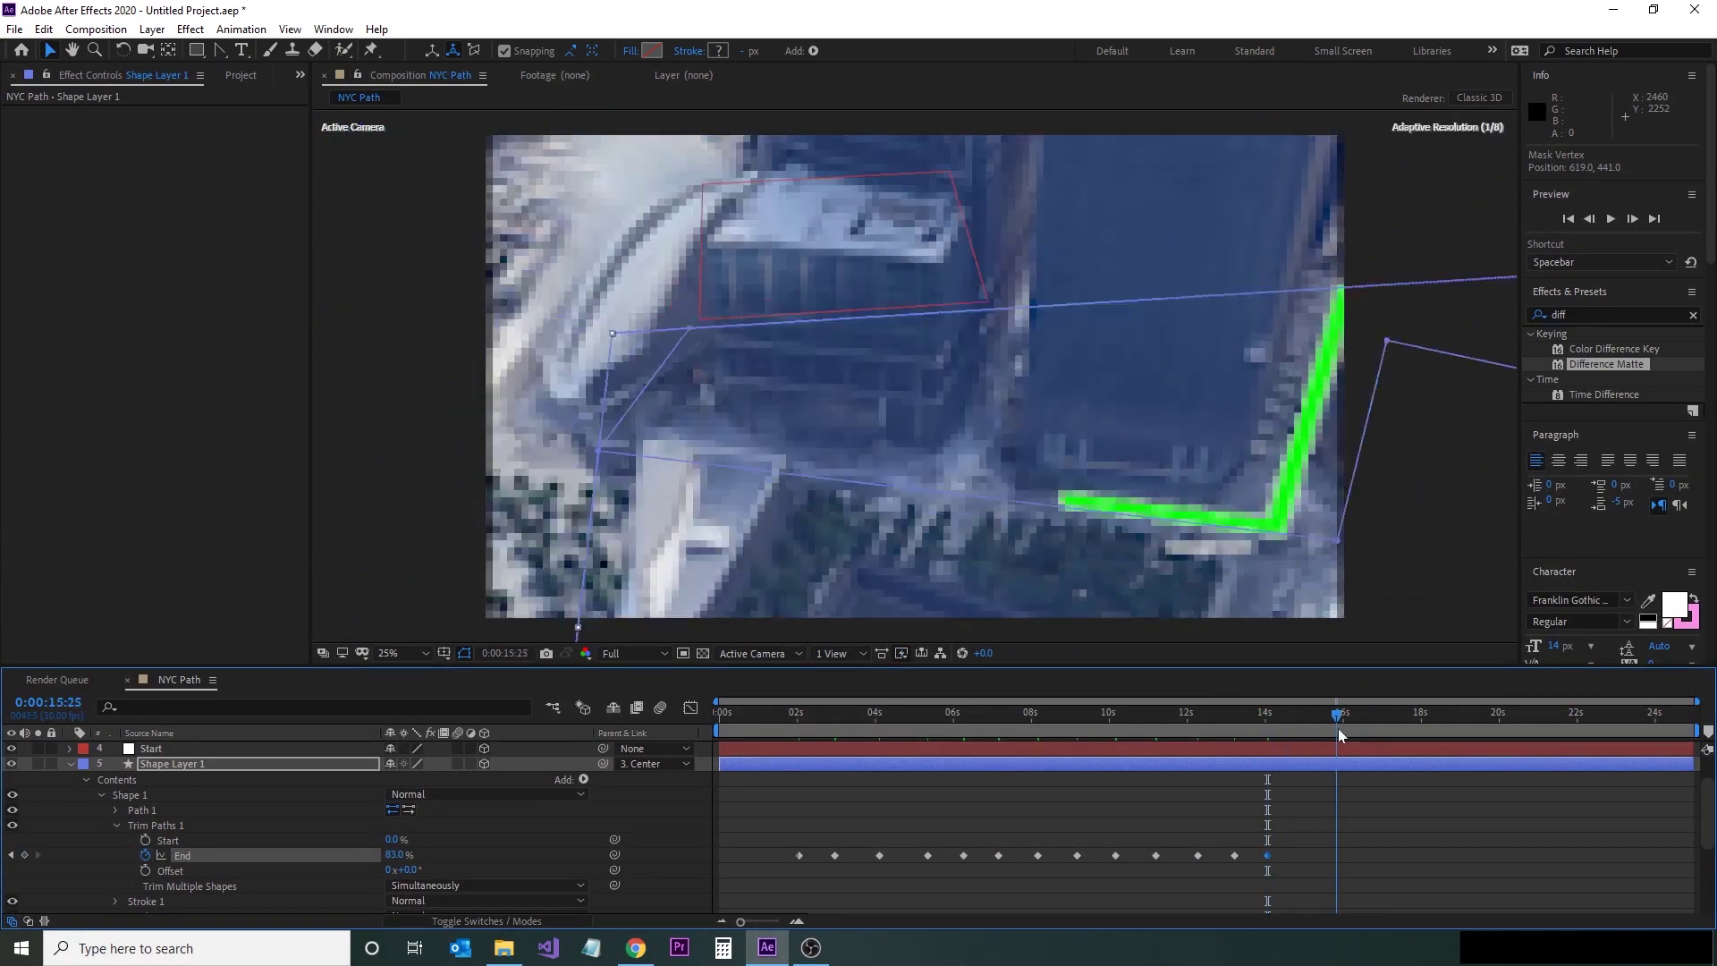
pyautogui.moveTo(388, 854); pyautogui.dragTo(403, 855)
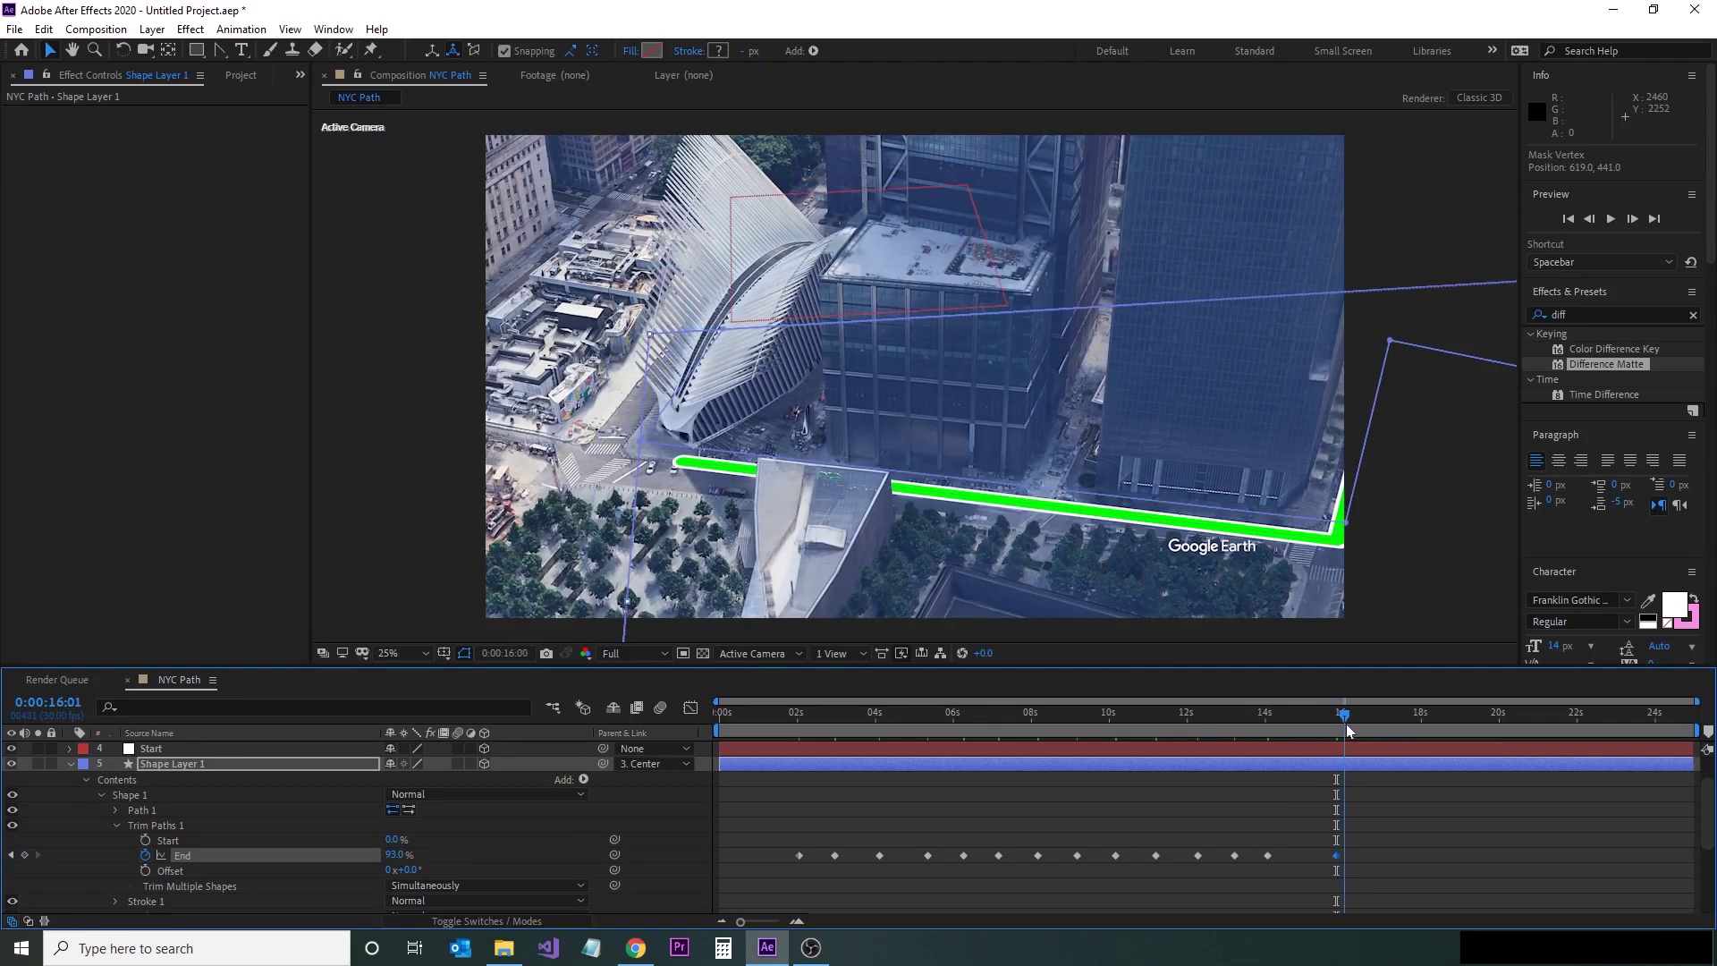